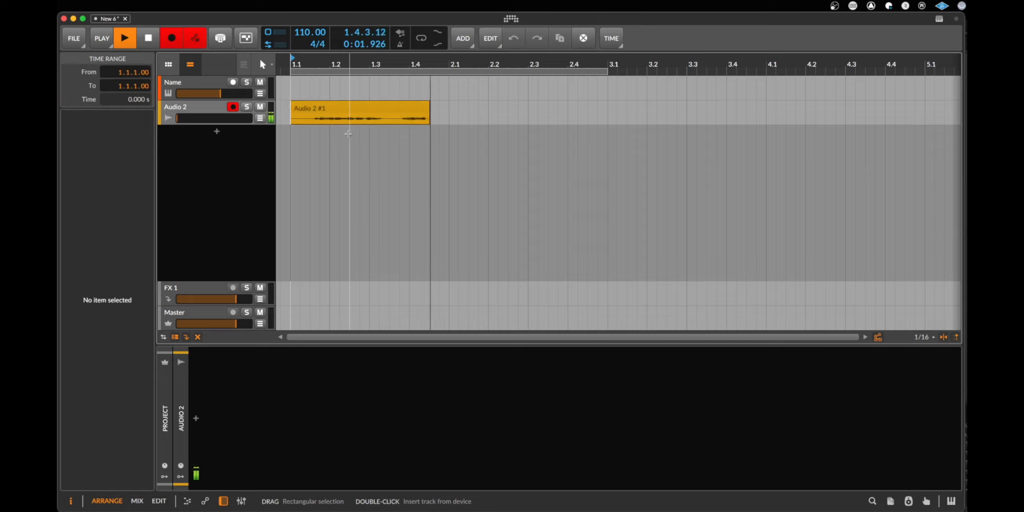
Stop the audio recording and delete the instrument track called Name
key(space)
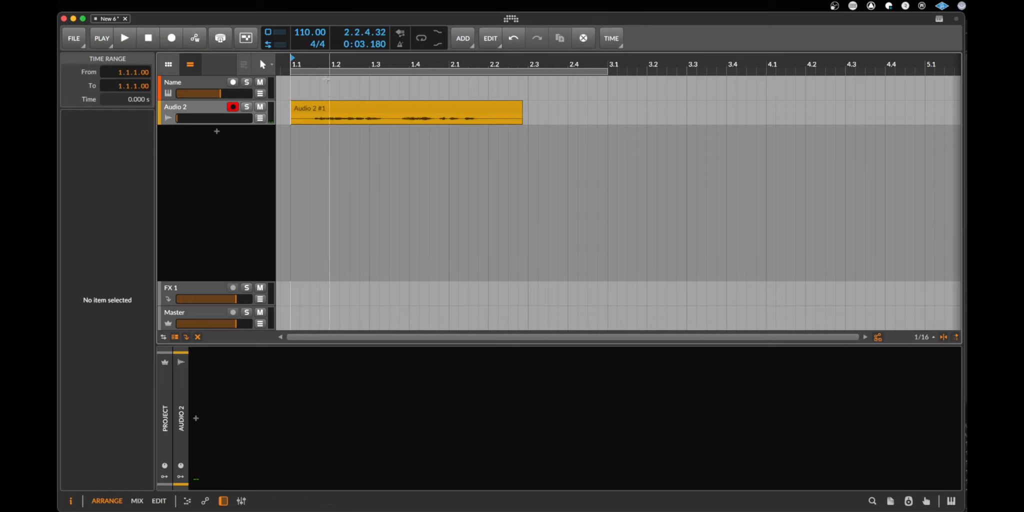
click(412, 113)
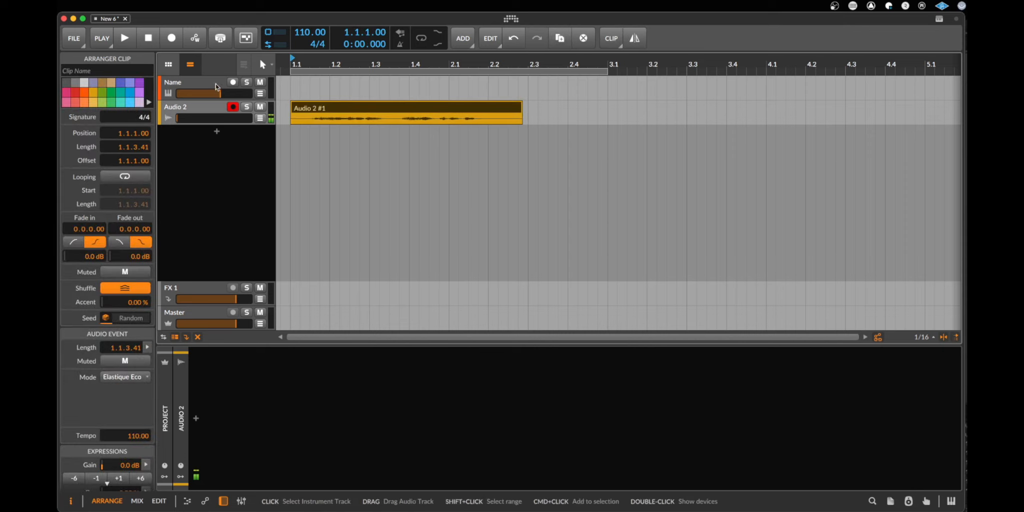
click(216, 87)
key(Delete)
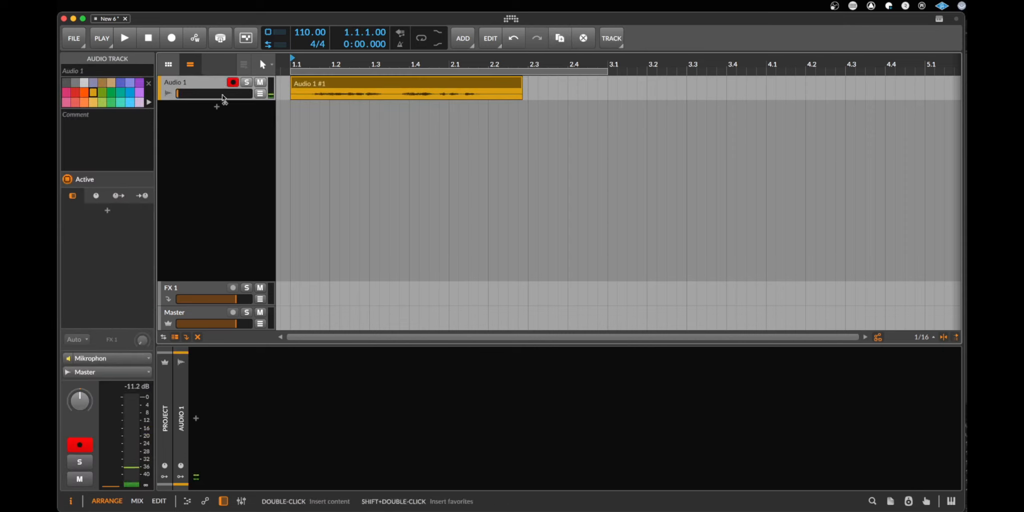
Disarm recording on the audio track and raise its volume to about -0.5 dB
click(232, 82)
drag(192, 94, 235, 94)
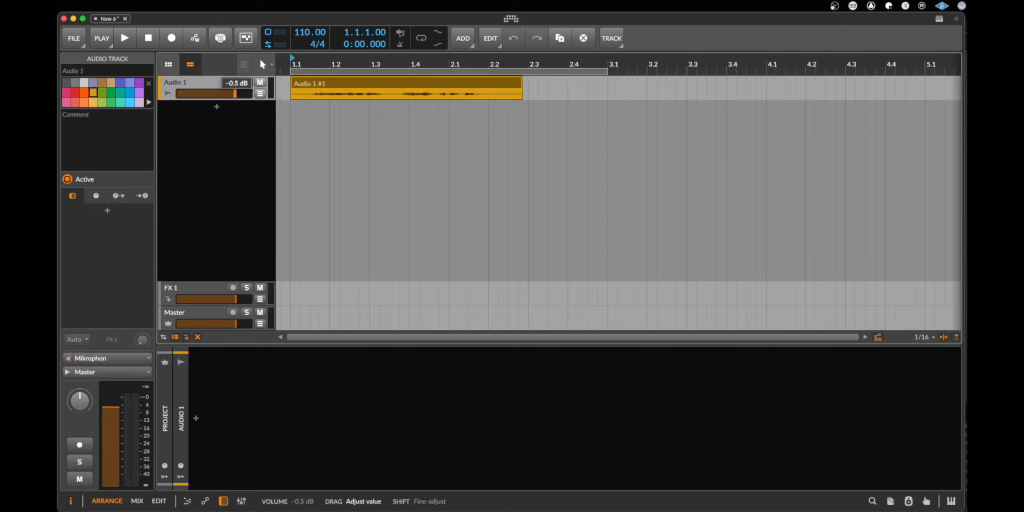
Play back the newly recorded audio clip to check it
click(335, 84)
key(space)
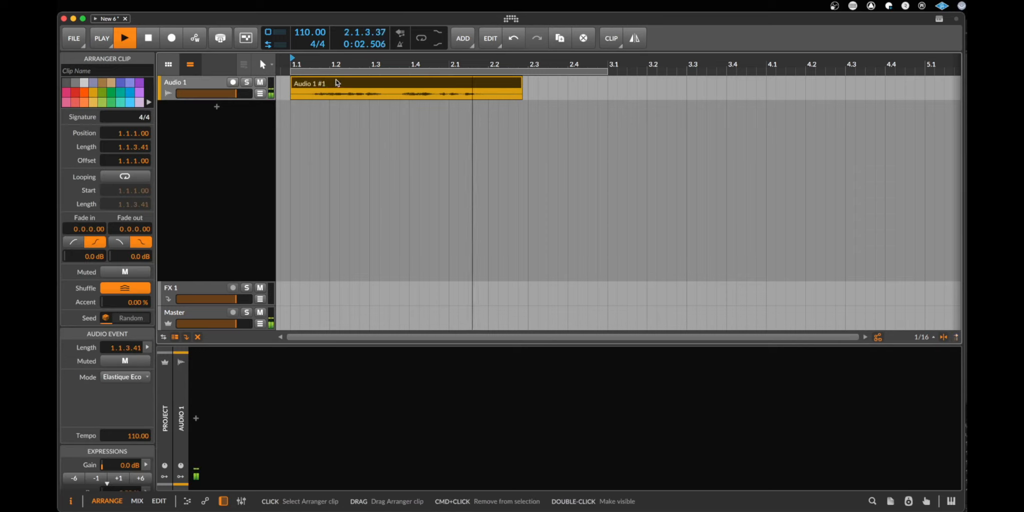
key(space)
click(382, 59)
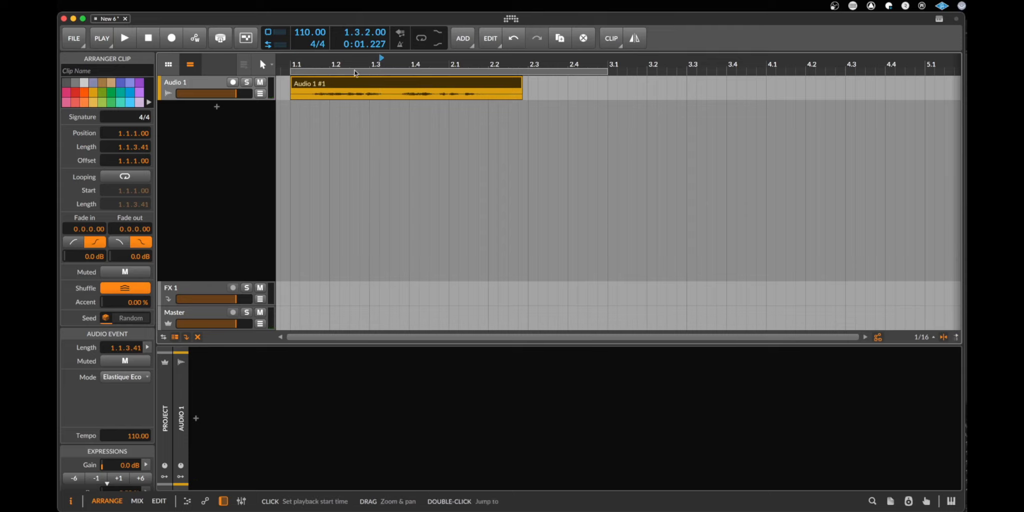
Increase the audio track's height so the clip's waveform is larger
drag(237, 97, 241, 152)
scroll(380, 64, up, 3)
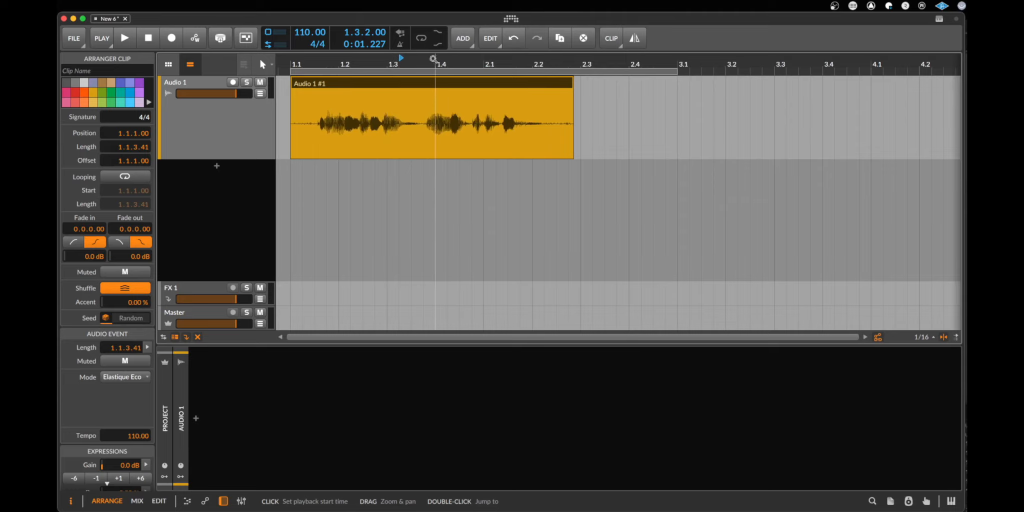
drag(426, 60, 573, 67)
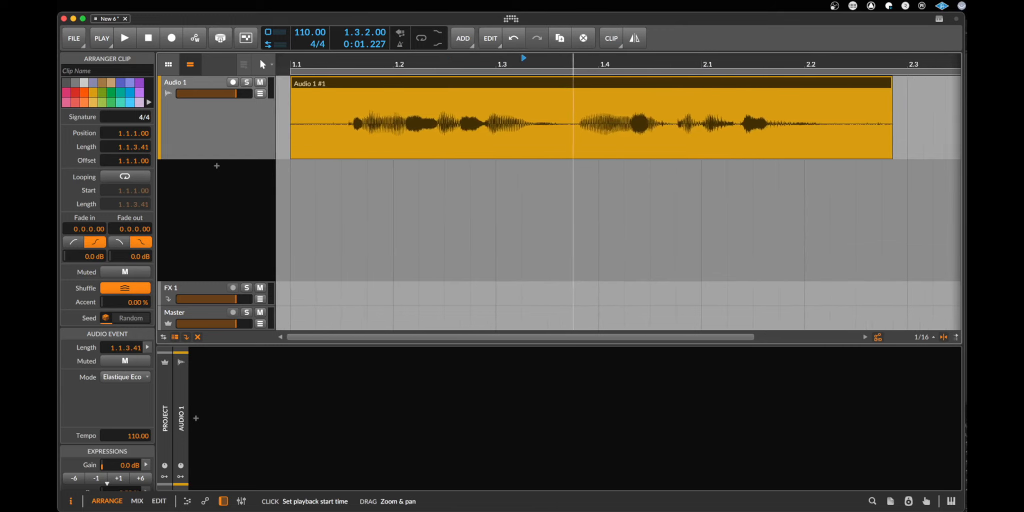
Play the recorded clip from the start of the timeline and return the playback position to the beginning
key(Return)
key(space)
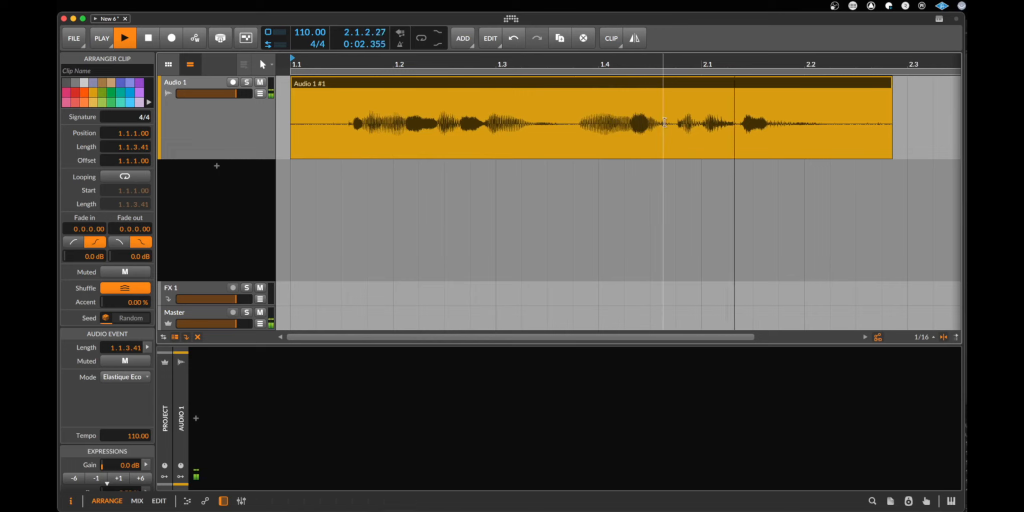
key(space)
key(Return)
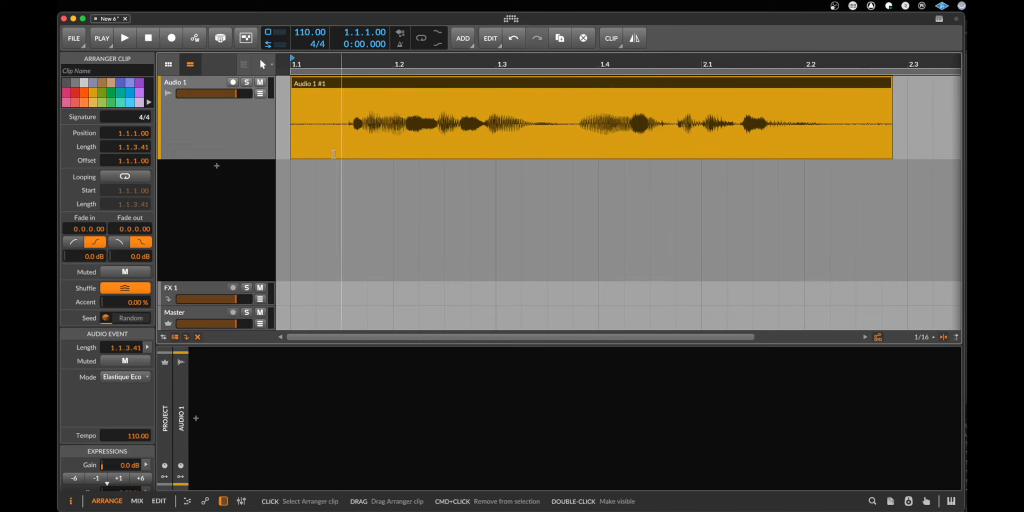
Raise the audio clip's gain to +12 dB in two 6 dB increments and listen to the result
click(521, 220)
click(559, 88)
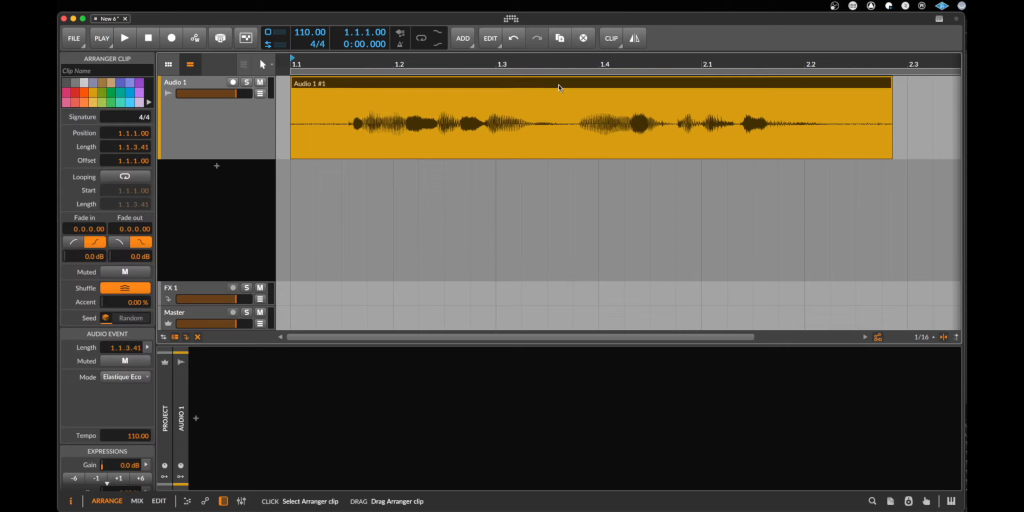
scroll(110, 395, down, 2)
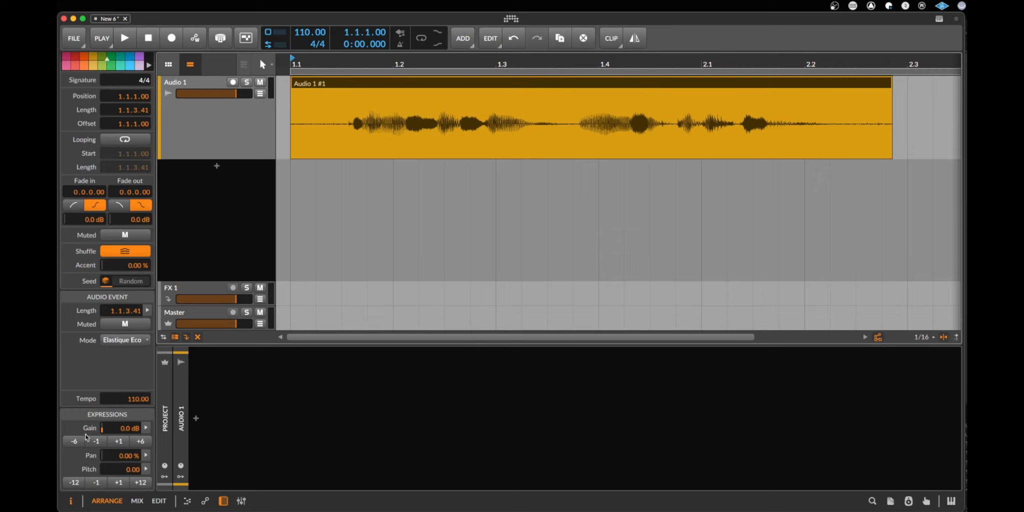
click(141, 442)
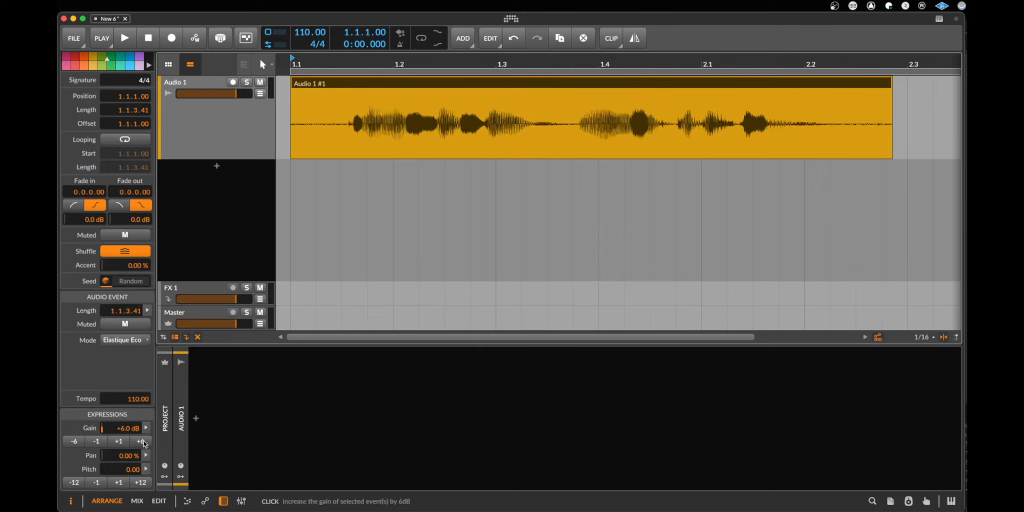
click(142, 442)
key(space)
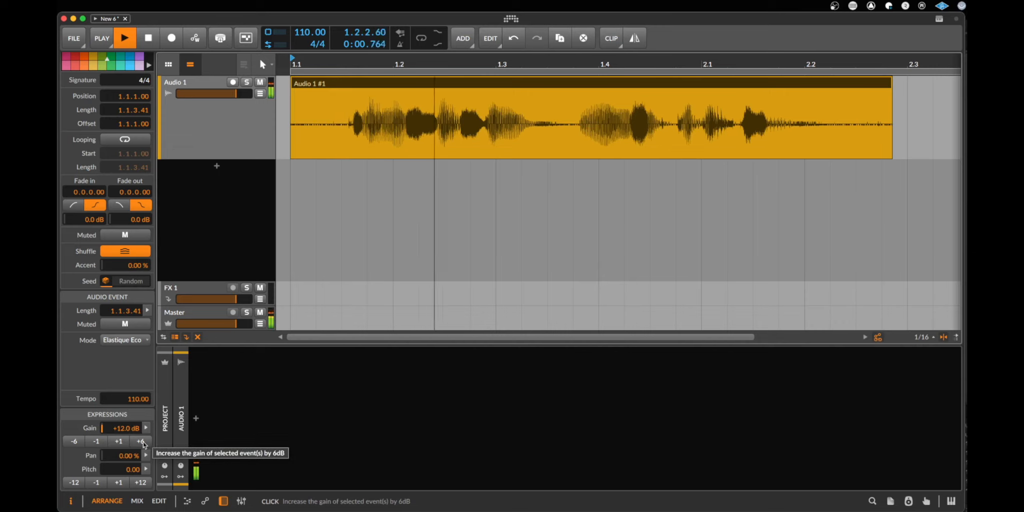
key(space)
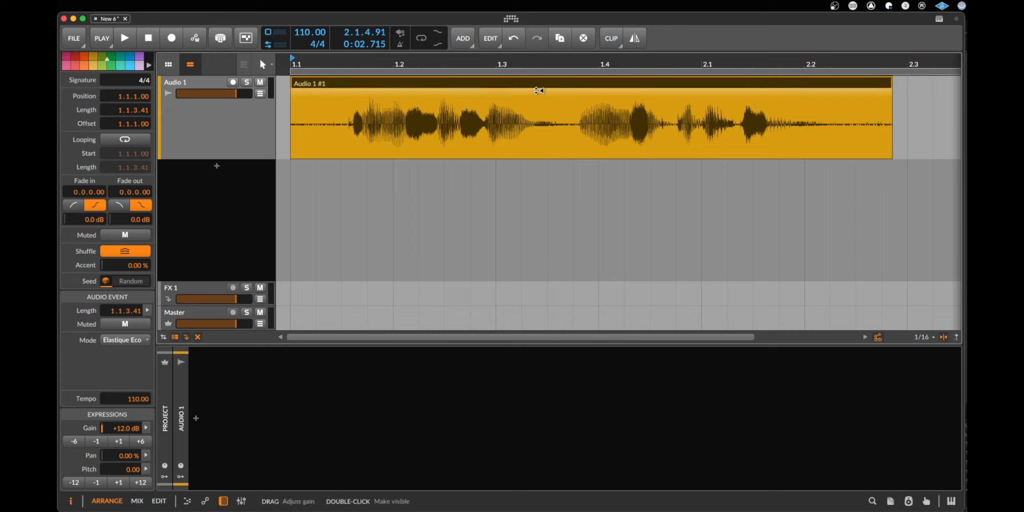
Raise the gain to +12.7 dB directly on the audio clip and play it back
mouse_move(537, 92)
mouse_down()
mouse_move(541, 212)
mouse_move(532, 59)
mouse_move(525, 87)
mouse_up()
key(space)
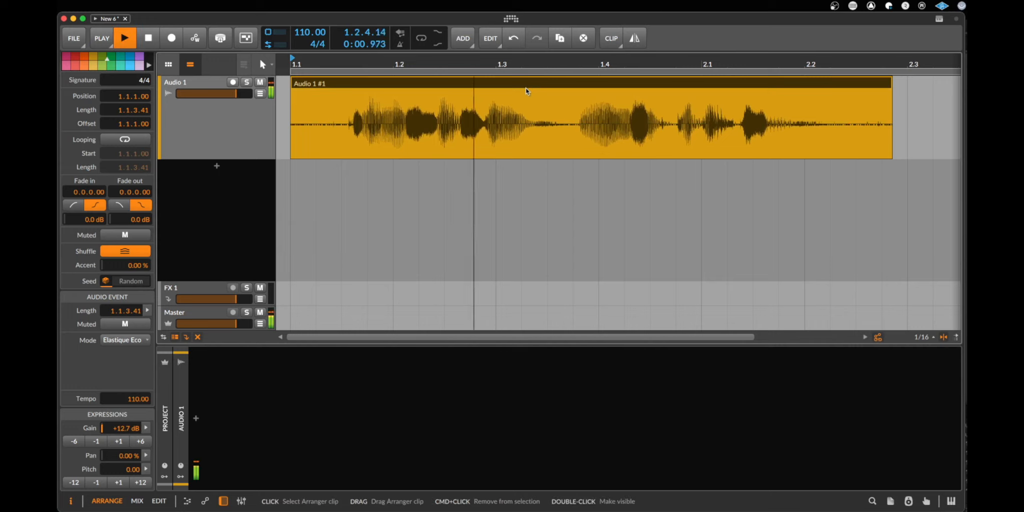
key(space)
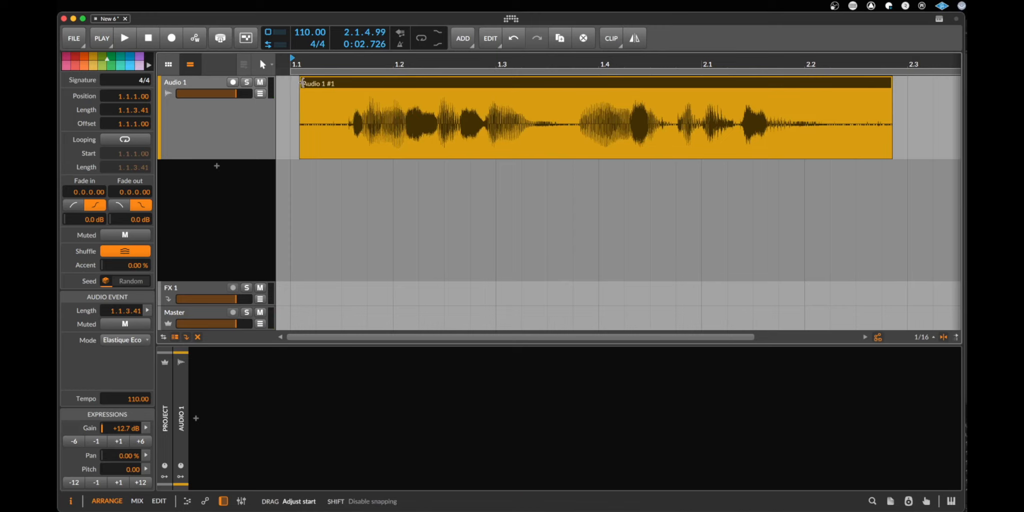
Trim the silence from the start of the audio clip, disabling snapping to cut close to the first word's onset
mouse_move(345, 85)
mouse_down()
mouse_move(369, 84)
mouse_move(331, 83)
mouse_move(345, 84)
mouse_up()
scroll(331, 84, up, 3)
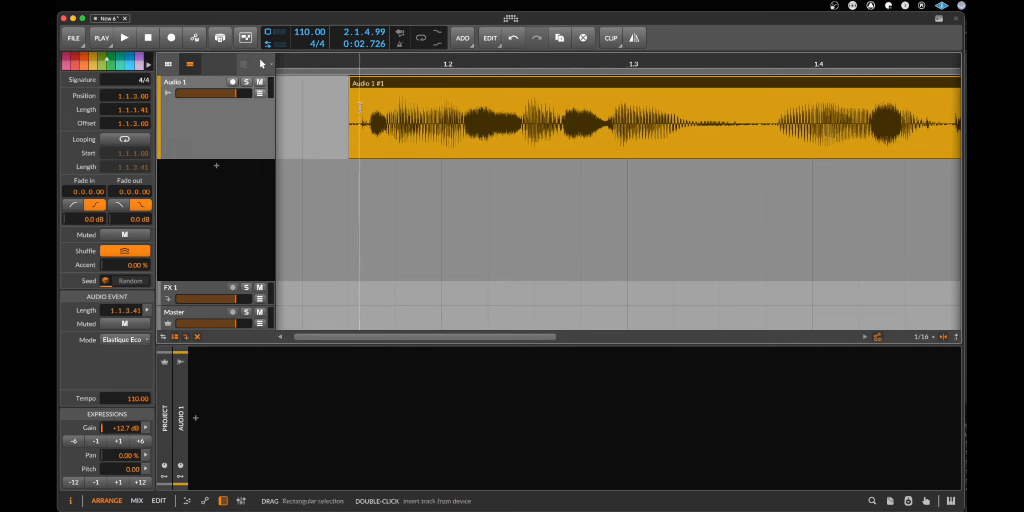
drag(343, 84, 400, 81)
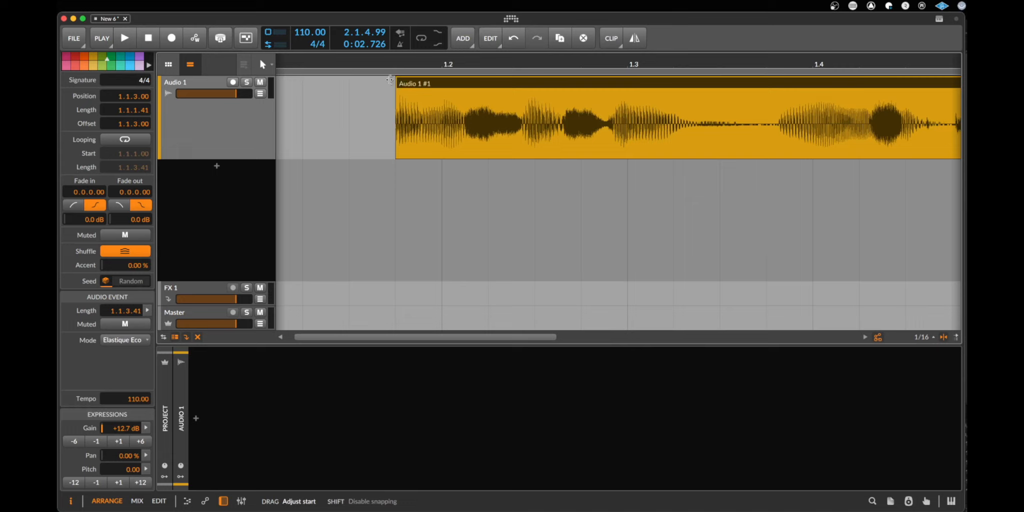
drag(389, 80, 357, 81)
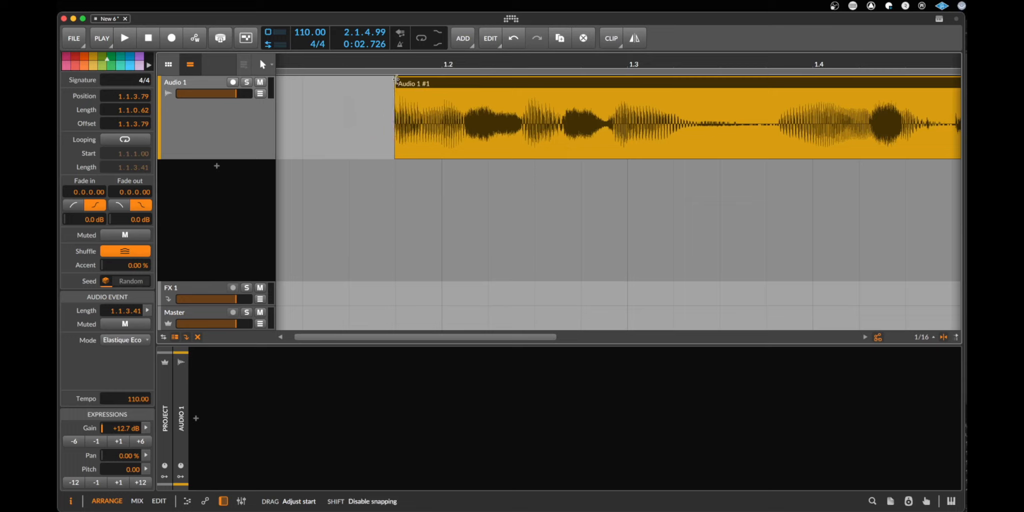
drag(404, 78, 371, 79)
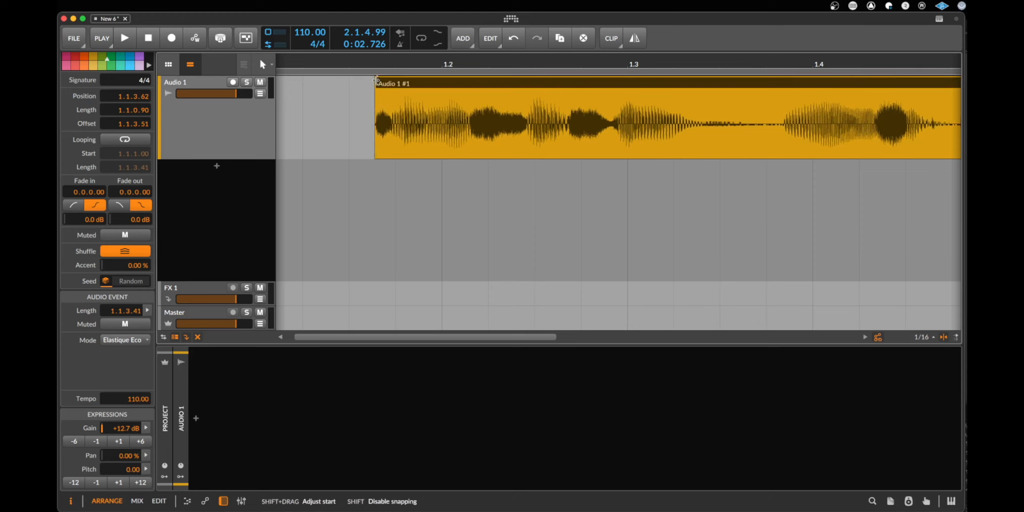
Adjust the clip's start to offset 1.1.3.43 at position 1.1.3.00 and set the playback start there
drag(379, 83, 362, 81)
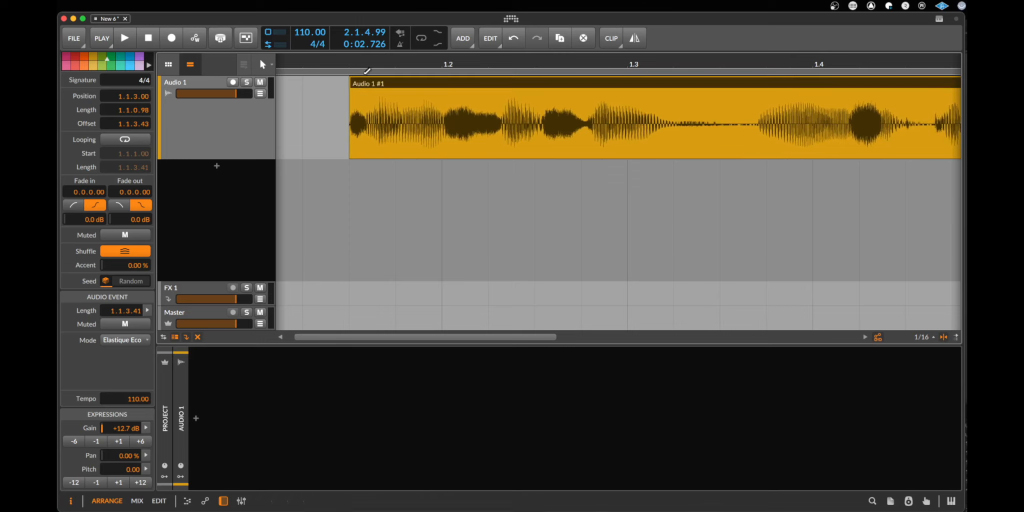
click(370, 80)
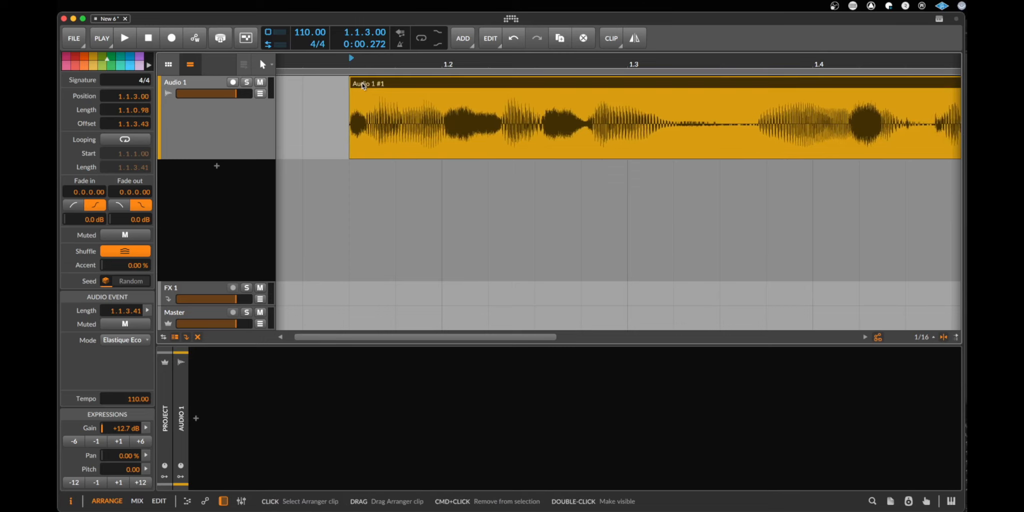
Copy the audio clip further along its track and delete the copies
drag(363, 86, 319, 23)
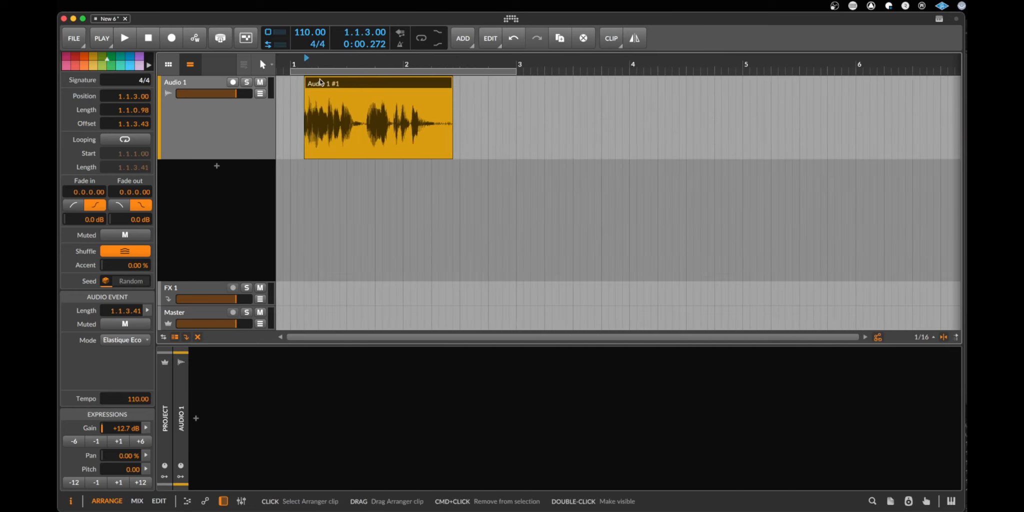
drag(321, 84, 694, 95)
key(Delete)
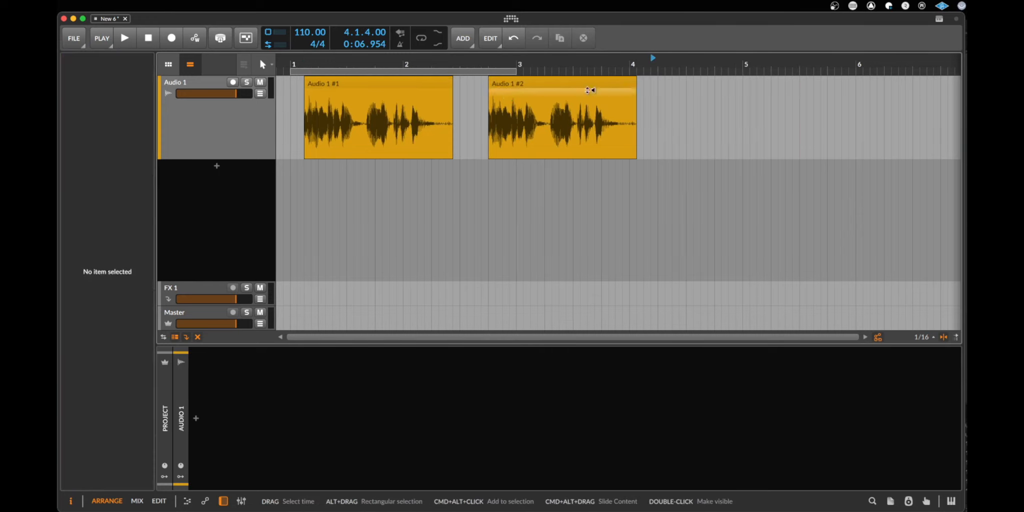
click(553, 86)
key(Delete)
Duplicate the audio clip three times back to back and undo the duplications
click(436, 82)
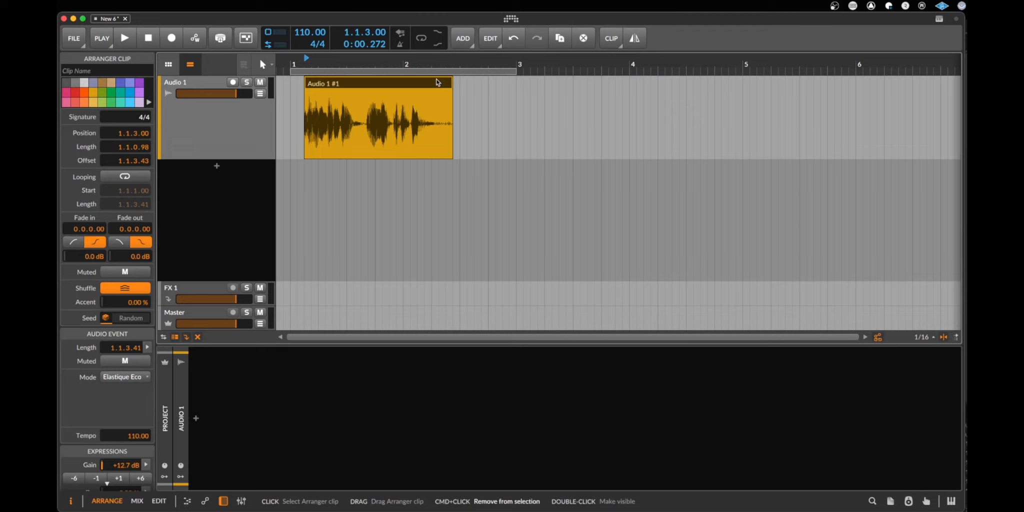
key(super+d)
key(super+d)
key(super+d)
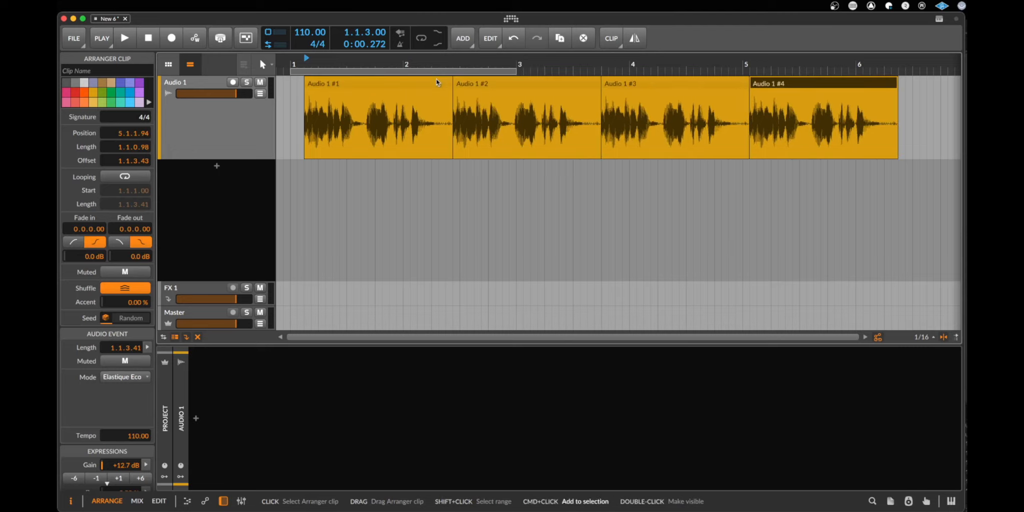
key(super+z)
key(super+z)
key(super+z)
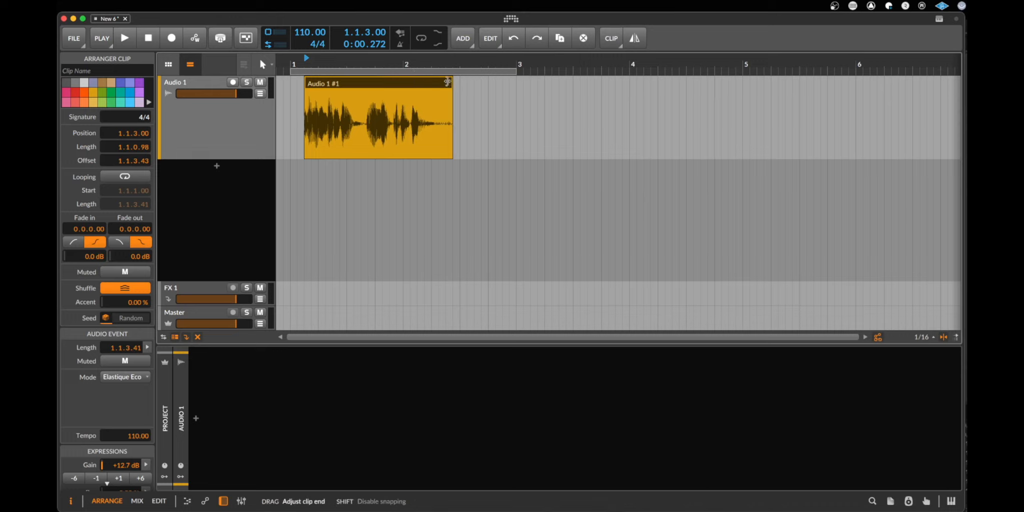
Trim the end of the audio clip to give it a length of 1.0.3.00
drag(435, 82, 436, 81)
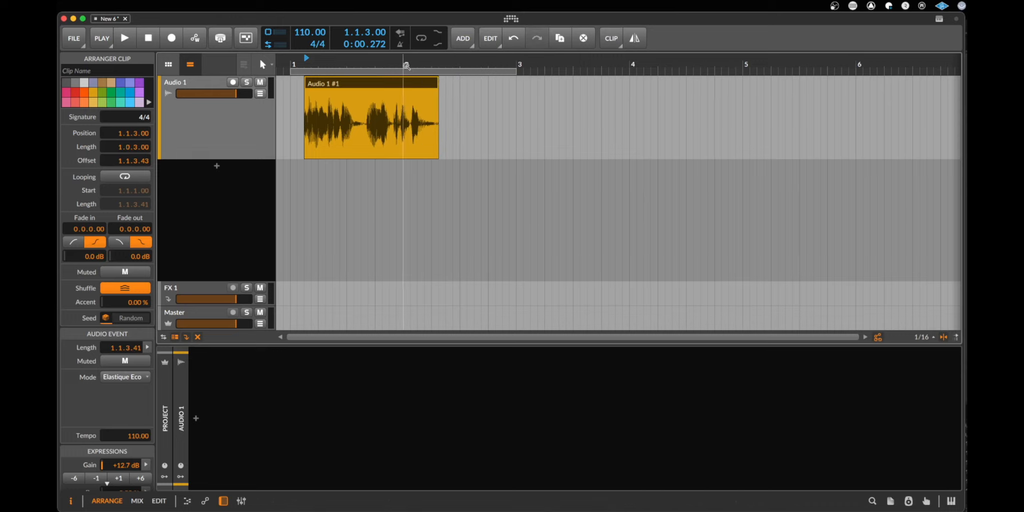
drag(375, 62, 585, 125)
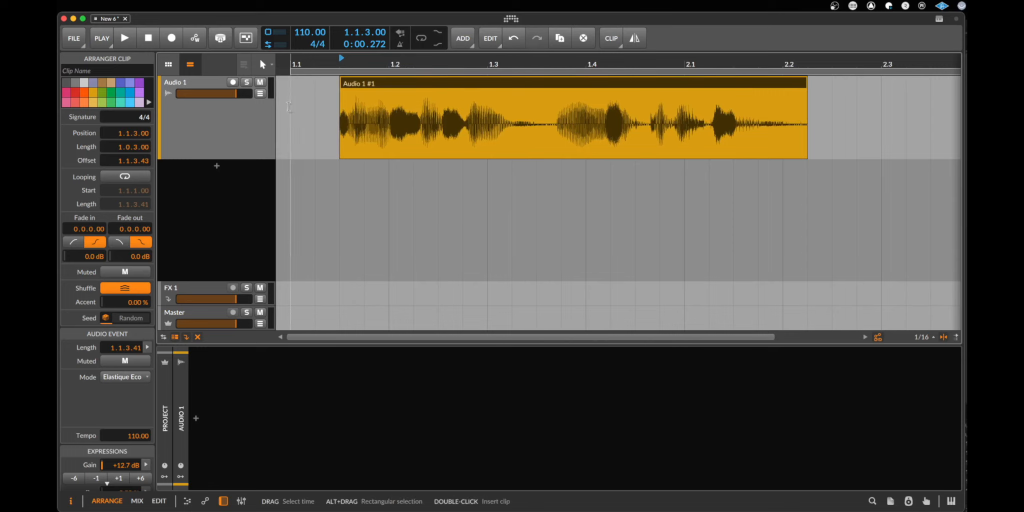
Try the Eraser tool on the middle section of the clip, undo the edit and return to the Pointer tool
click(264, 64)
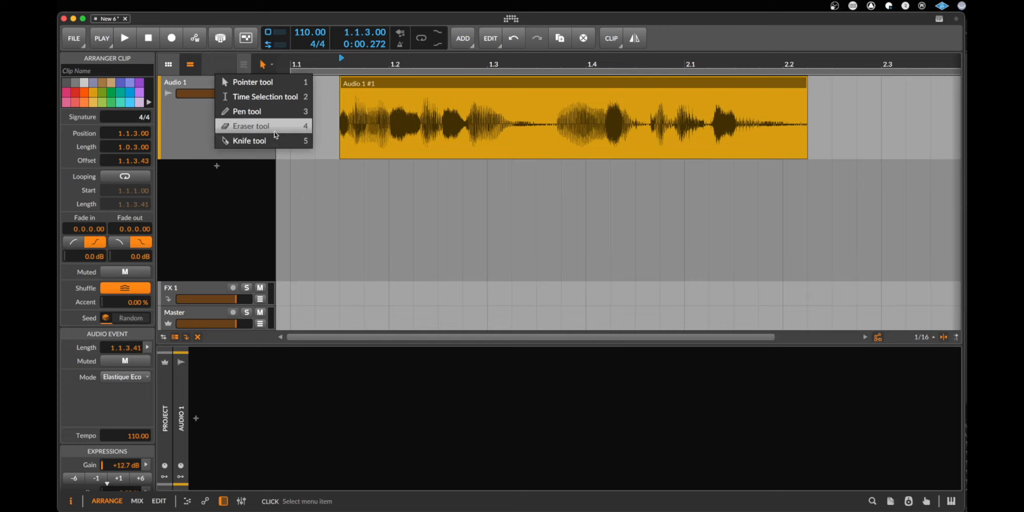
click(275, 126)
click(464, 83)
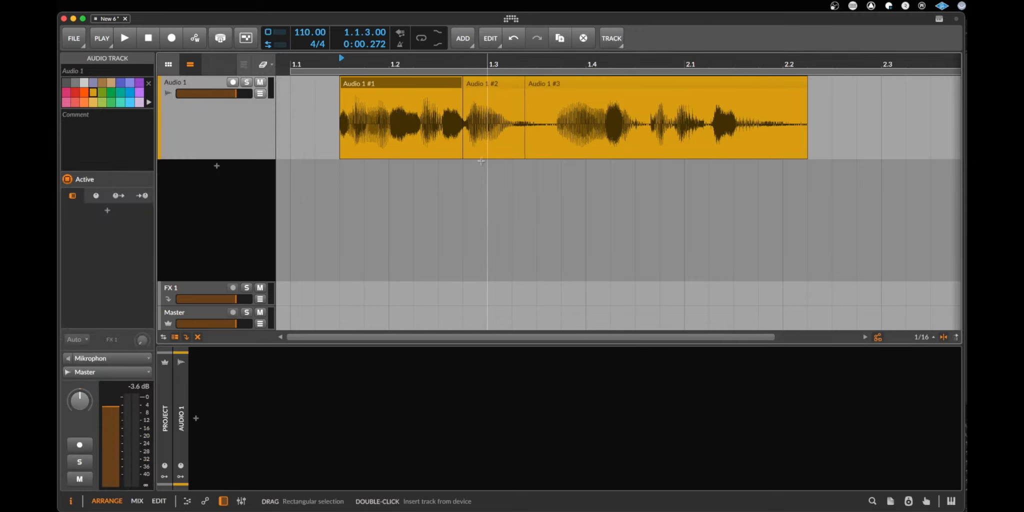
key(super+z)
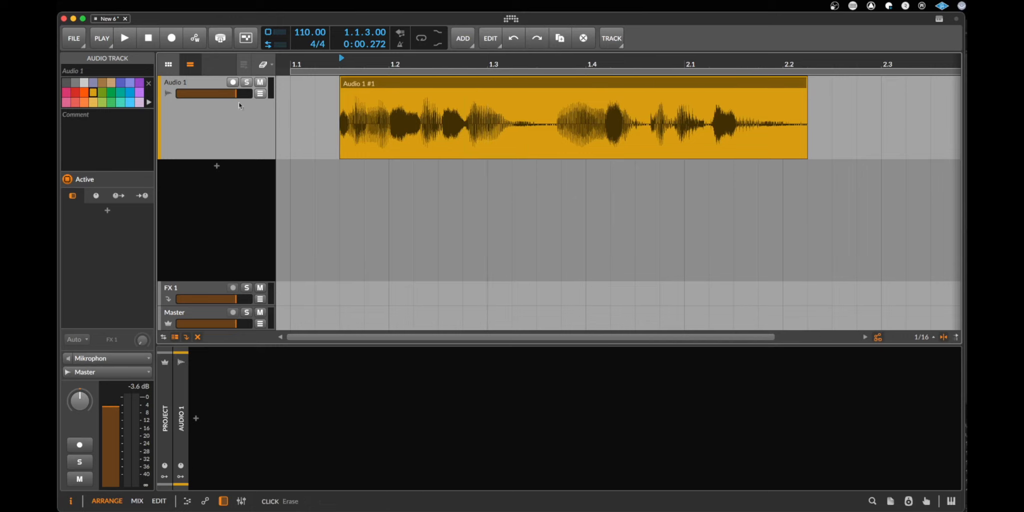
click(263, 64)
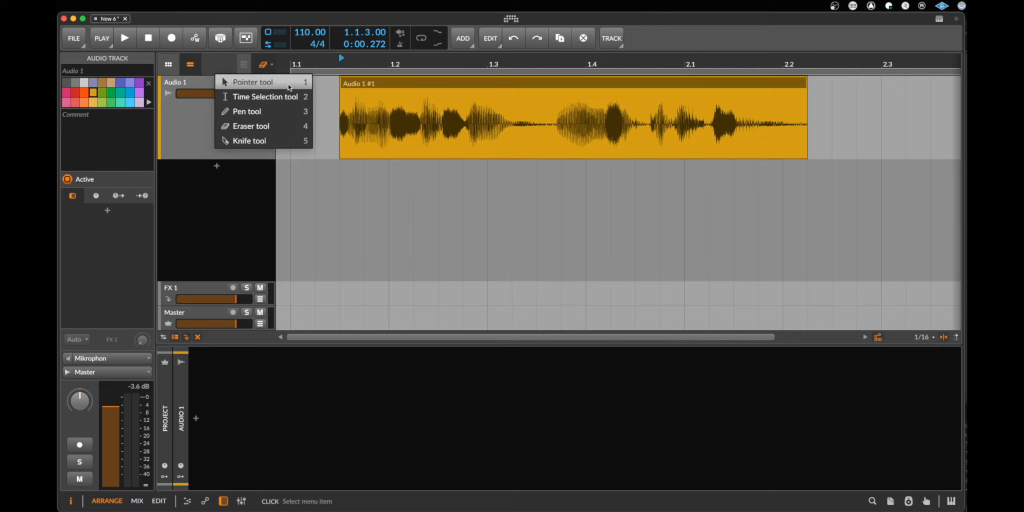
click(253, 83)
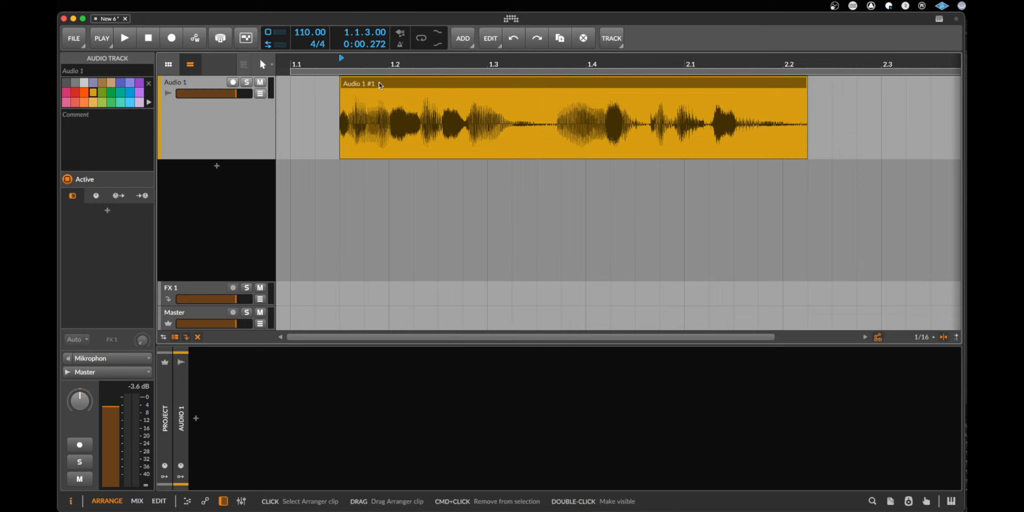
Move the audio clip along its track to position 1.2.1.00
click(533, 87)
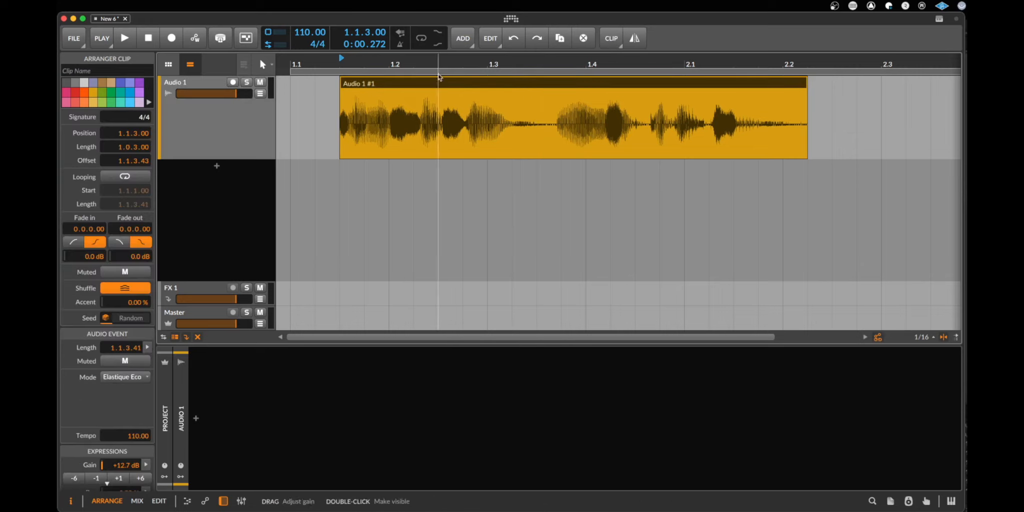
drag(354, 83, 416, 86)
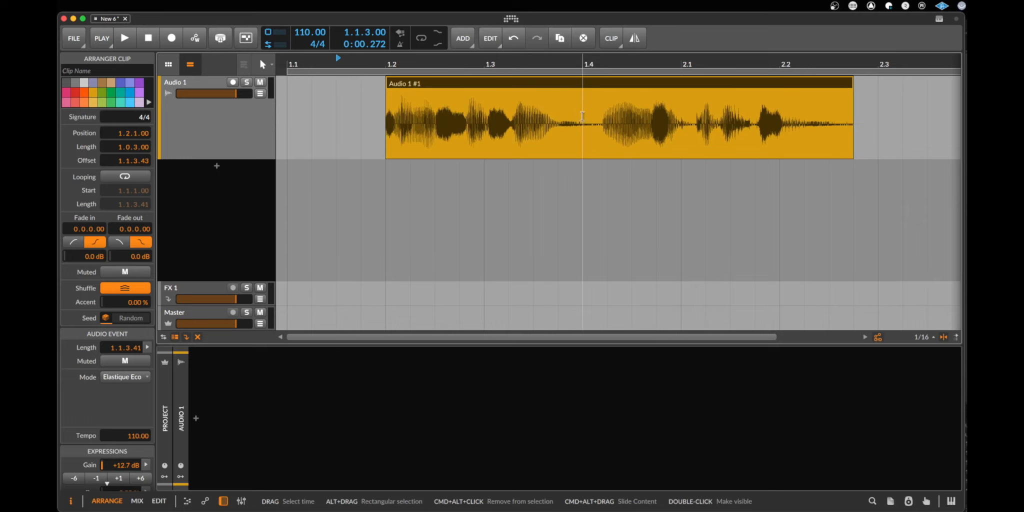
Select the time range 1.4.1.50 to 2.1.1.50 in the audio clip, delete it and undo the deletion
mouse_move(582, 116)
mouse_down()
mouse_move(708, 118)
mouse_move(691, 119)
mouse_up()
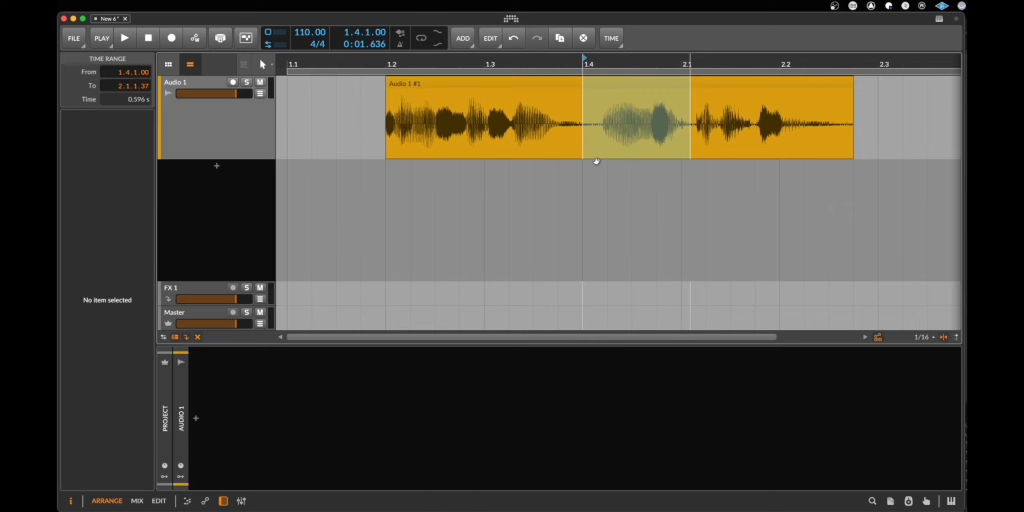
click(558, 125)
drag(595, 125, 694, 135)
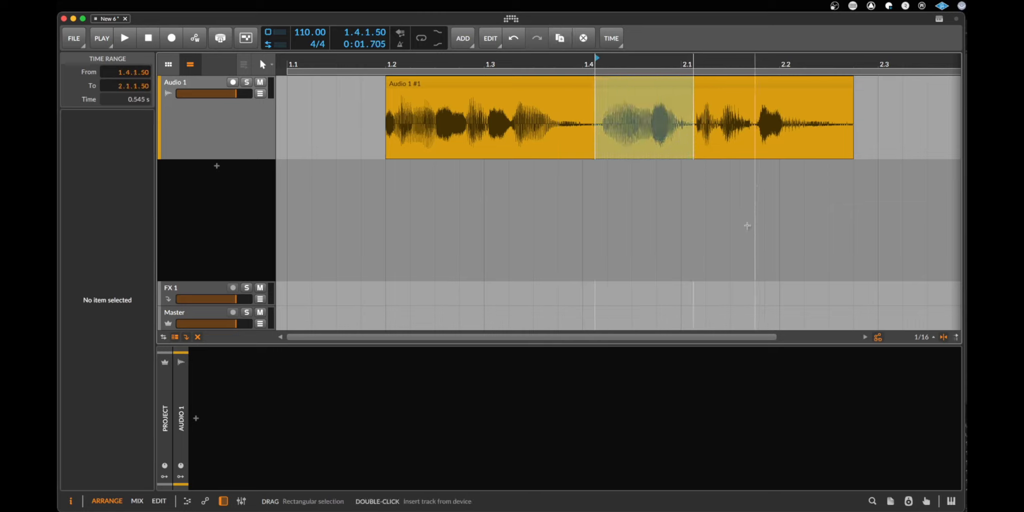
key(Delete)
key(super+z)
key(super+z)
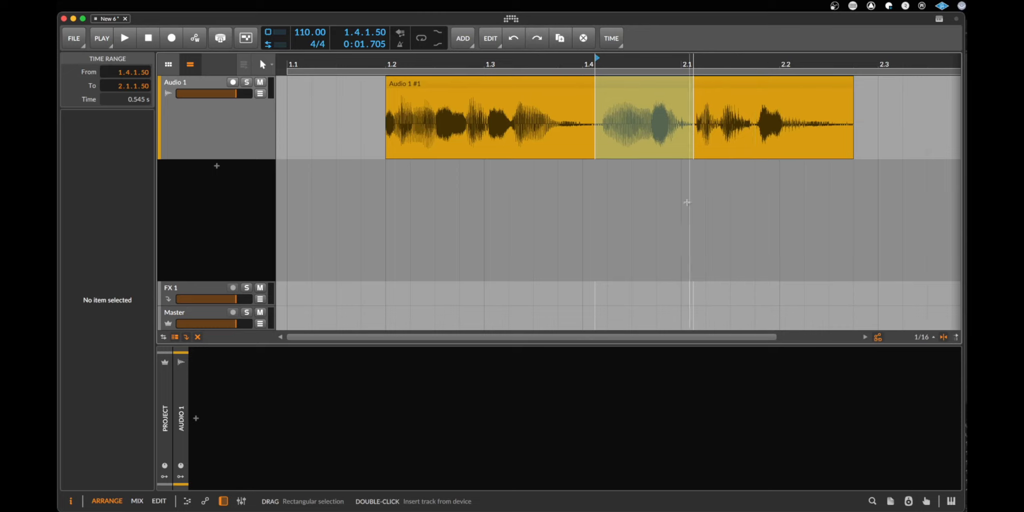
Try splitting the clip at 1.4.1.00 and moving the second part to 1.4.4.00, and undo both edits
click(583, 125)
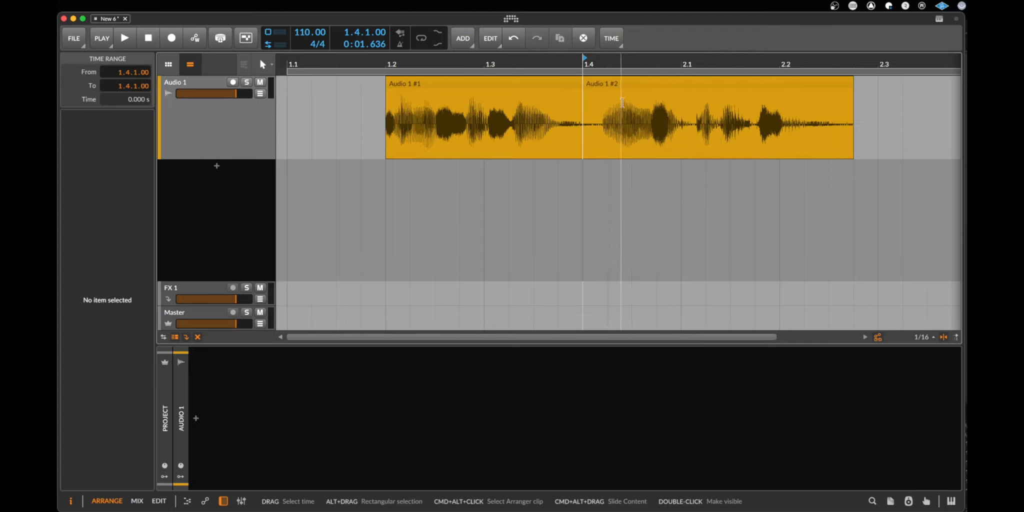
mouse_move(605, 83)
mouse_down()
mouse_move(672, 87)
mouse_move(619, 91)
mouse_up()
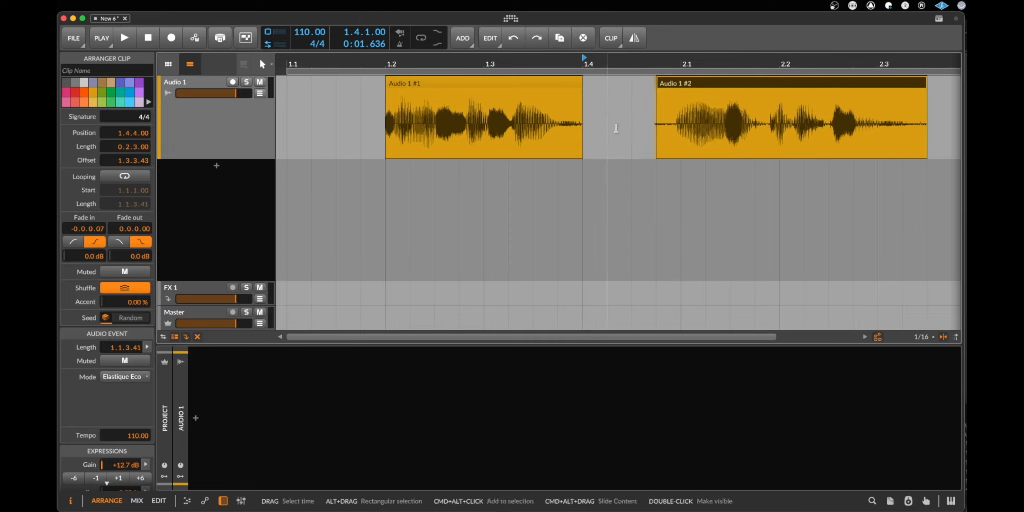
key(super+z)
key(super+z)
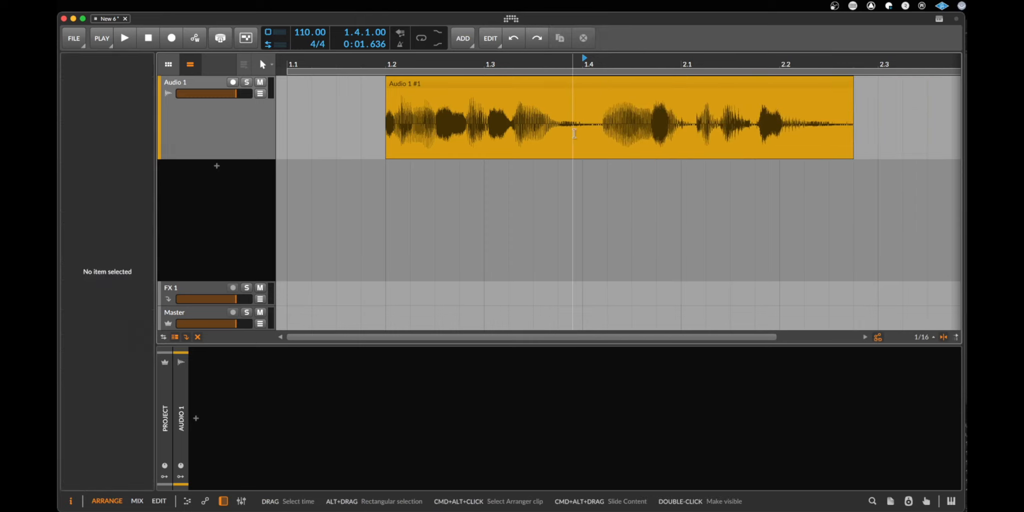
Delete the pause between 1.4.1.00 and 1.4.1.76 from the clip and play the result from the first clip's start
drag(585, 135, 601, 135)
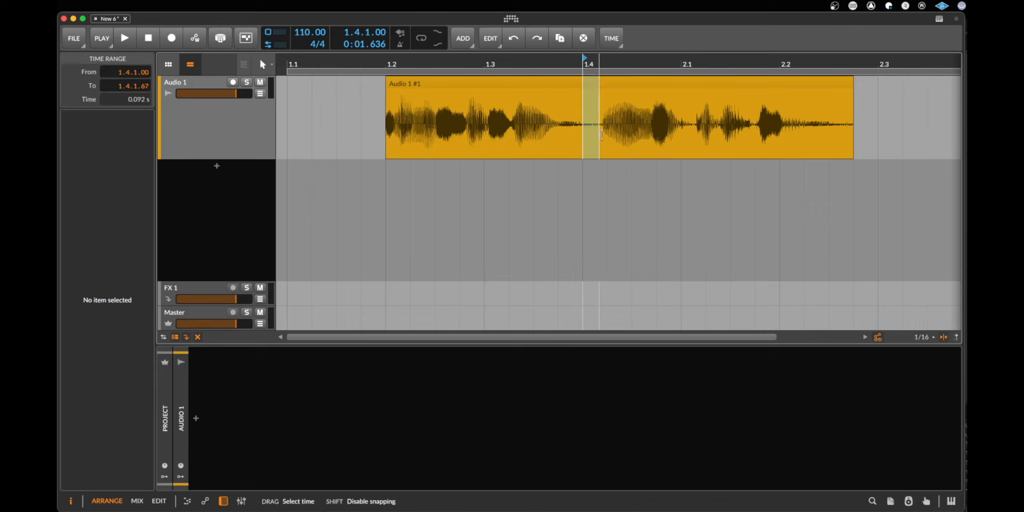
key(Delete)
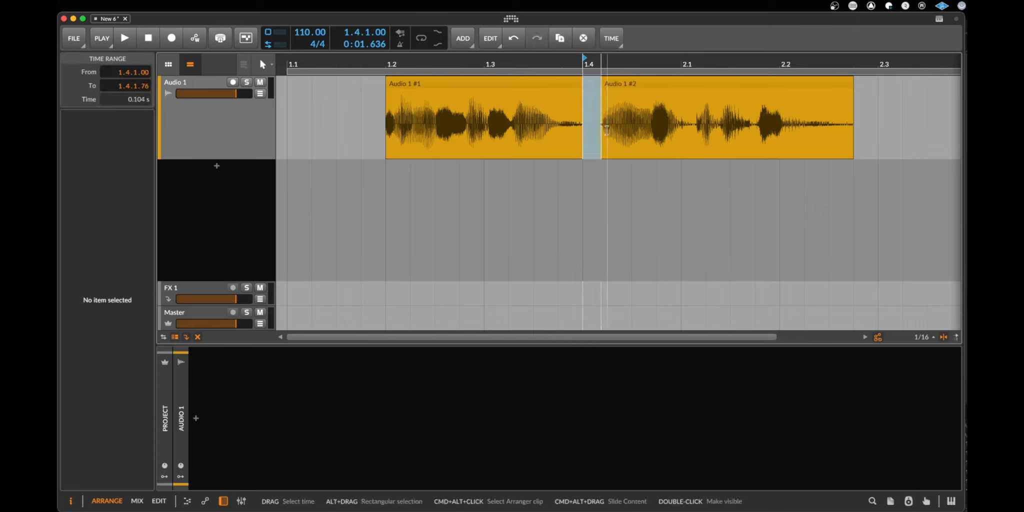
click(560, 87)
key(space)
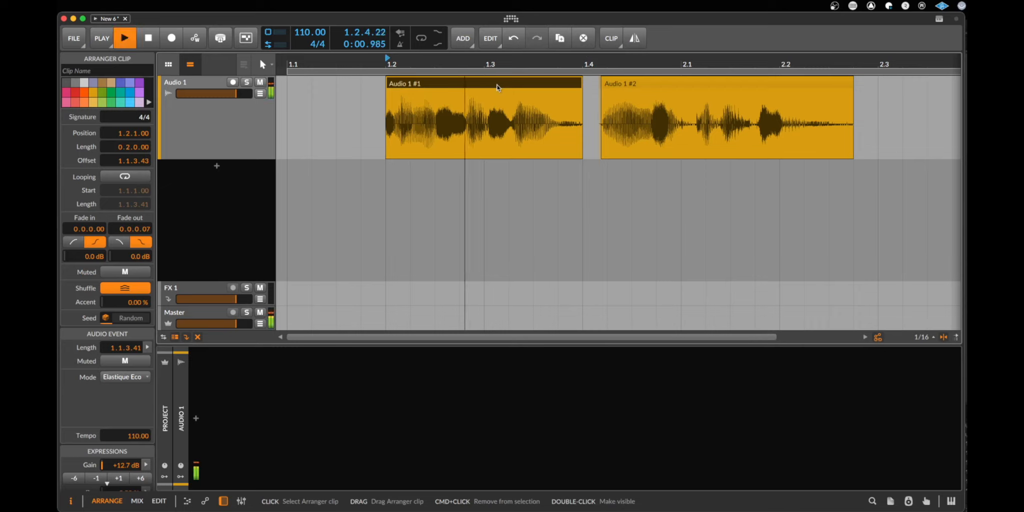
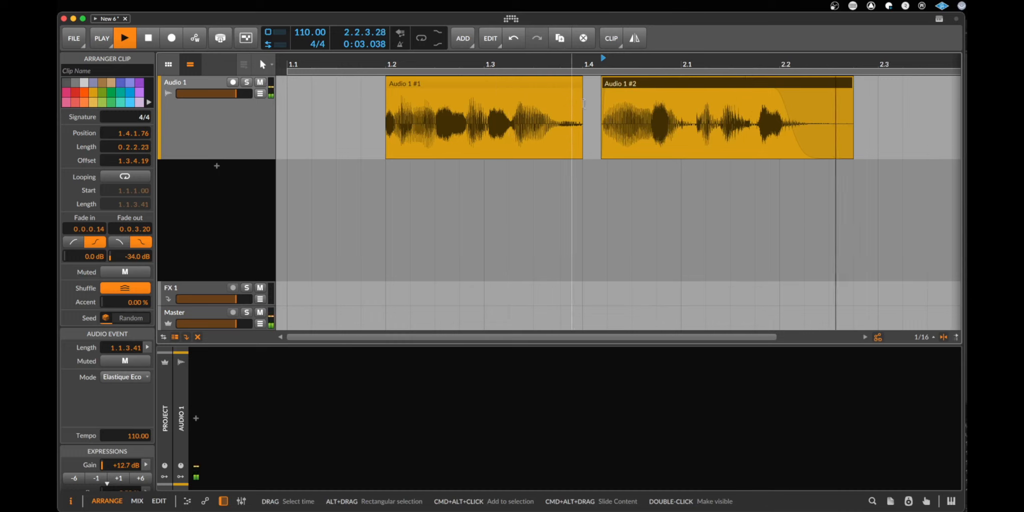
Stop playback and move the second clip to position 2.1.1.00
key(space)
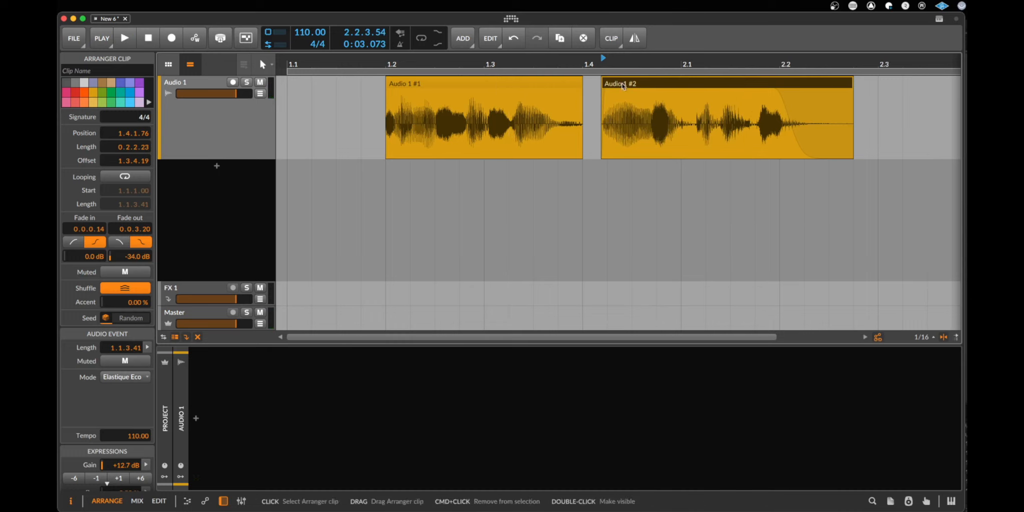
drag(621, 85, 702, 86)
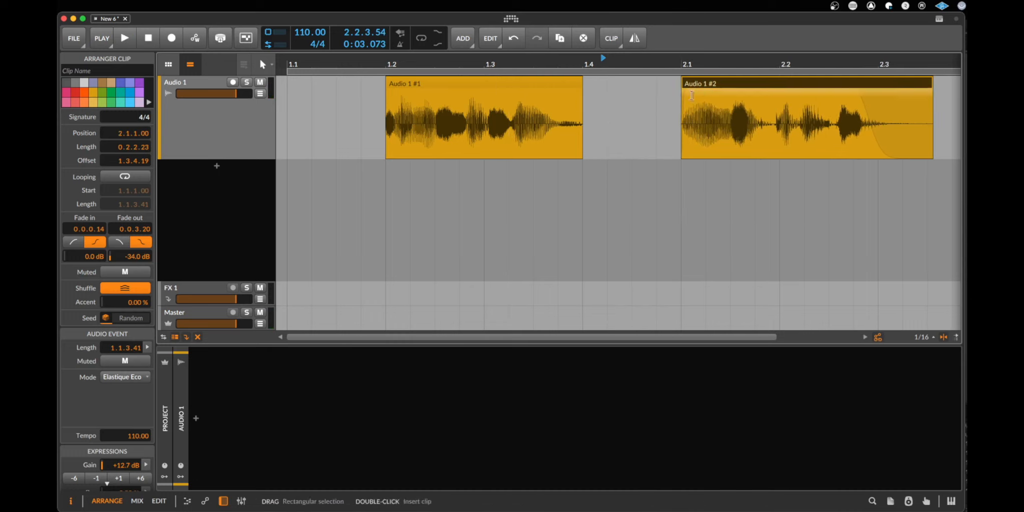
Try a fade-out from 1.3.1.00 and a fade-in up to 1.2.2.55 on the first clip, and undo the fades
click(608, 137)
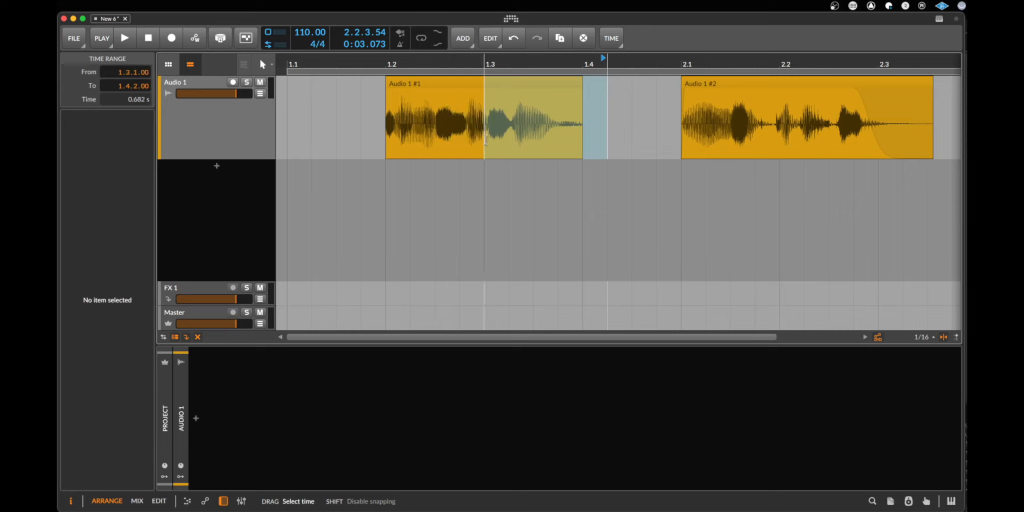
drag(631, 137, 488, 129)
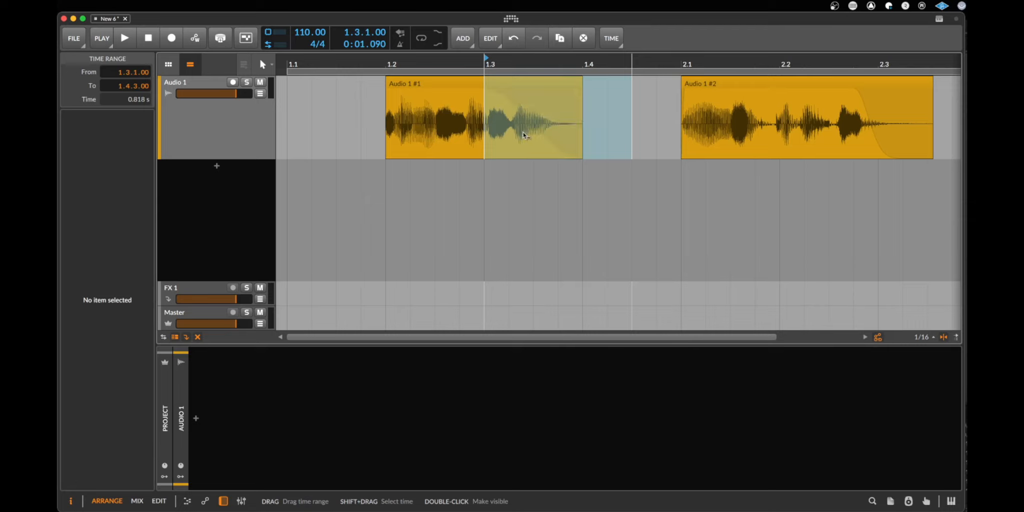
click(625, 105)
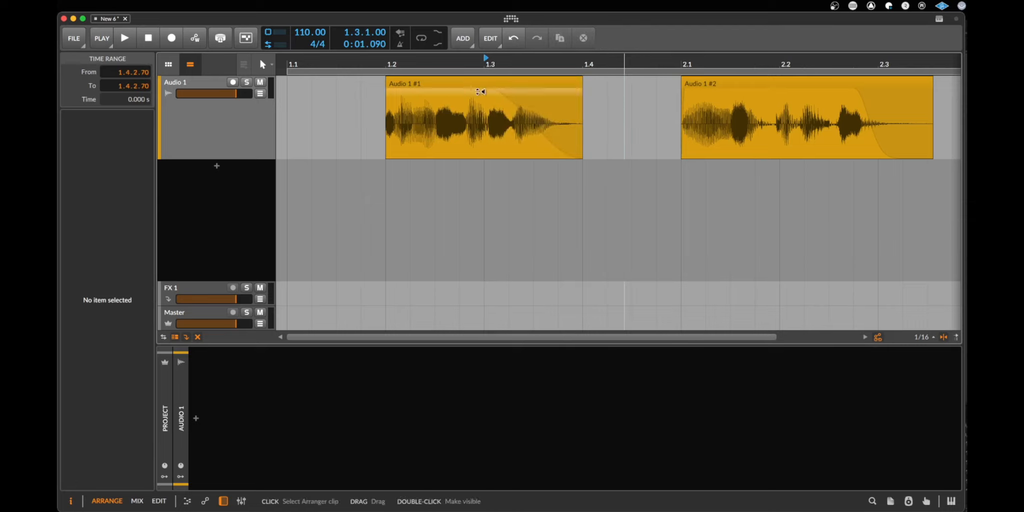
drag(361, 114, 459, 111)
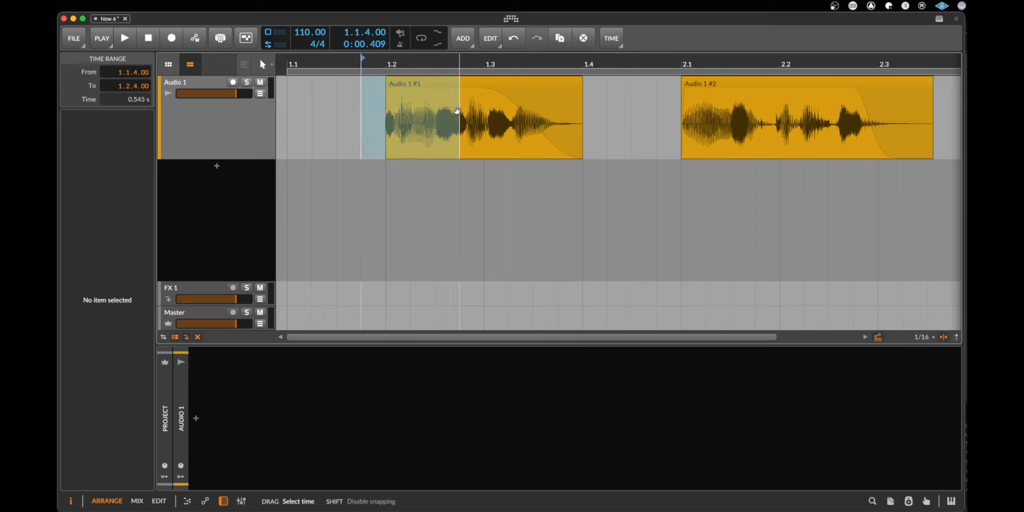
click(614, 138)
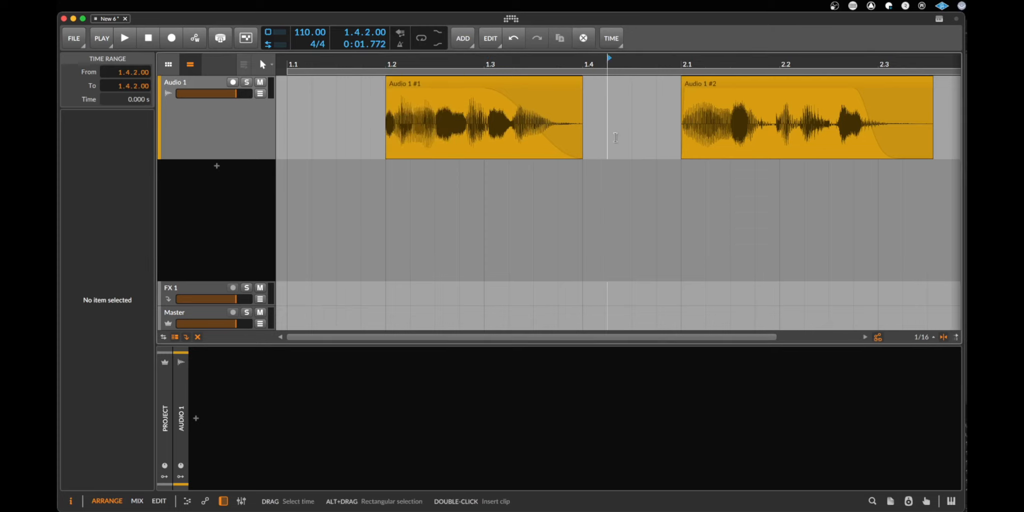
drag(361, 128, 424, 125)
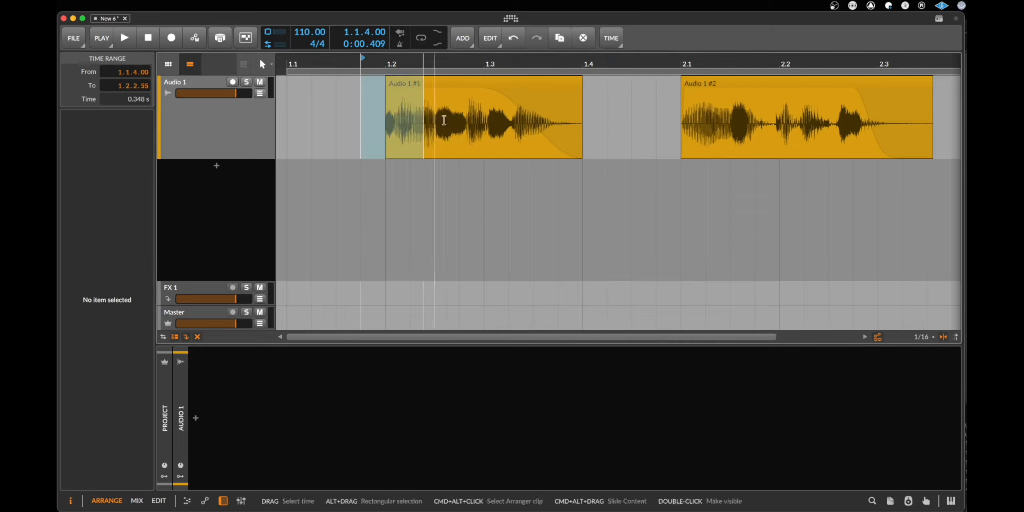
key(super+z)
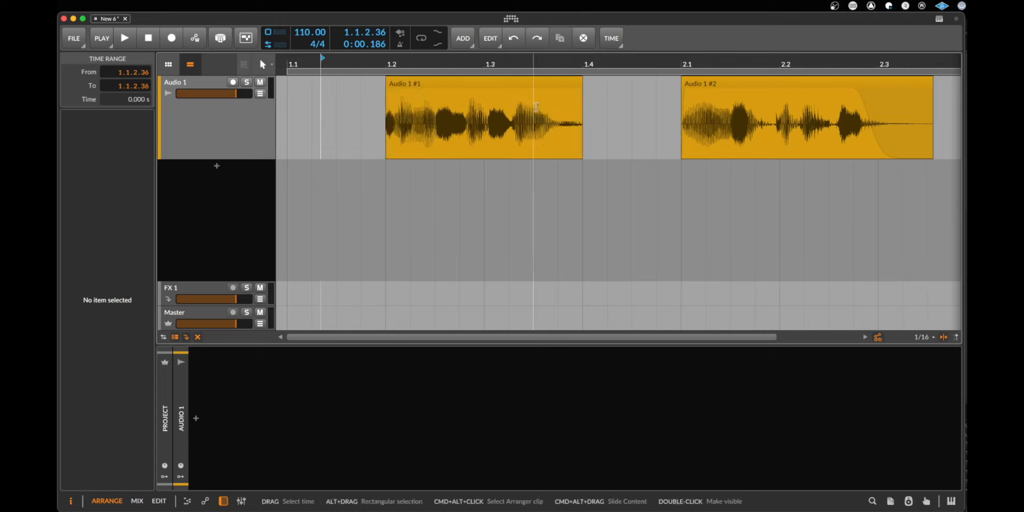
Move the second clip onto the first at 1.3.2.00 and crossfade them over the range 1.3.1.00 to 1.4.1.00
click(727, 83)
drag(728, 83, 559, 106)
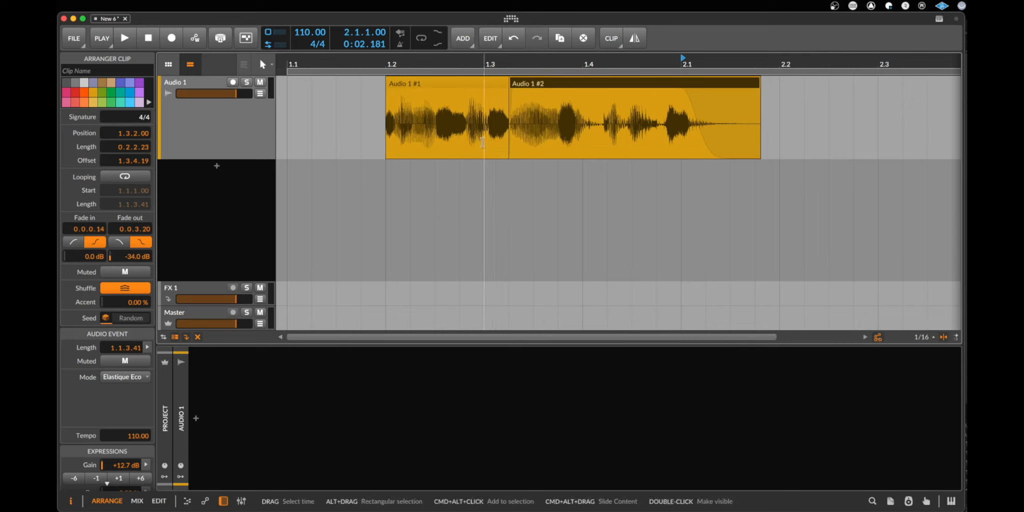
drag(483, 143, 577, 144)
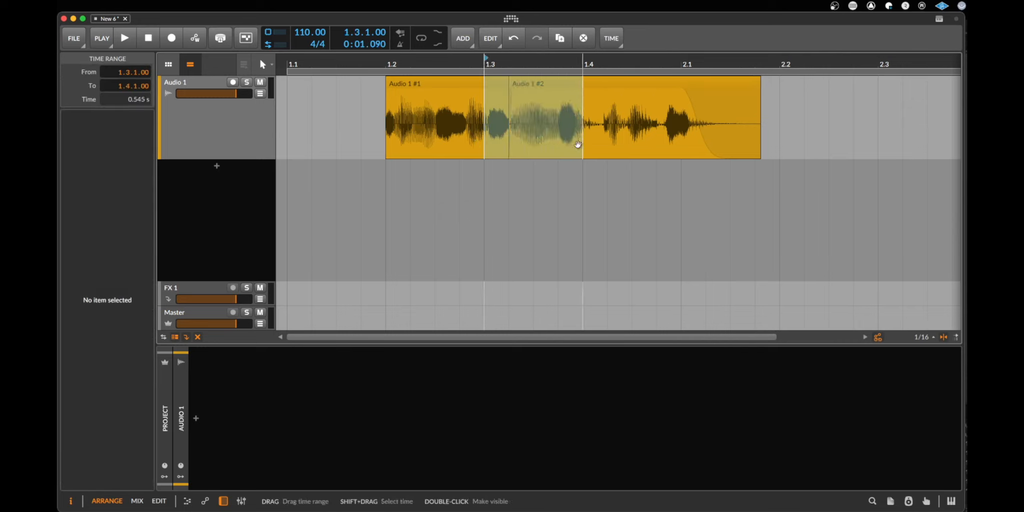
key(x)
Extend the crossfaded first clip to a length of 0.2.3.50, play it back, and undo the extension and crossfade
click(450, 83)
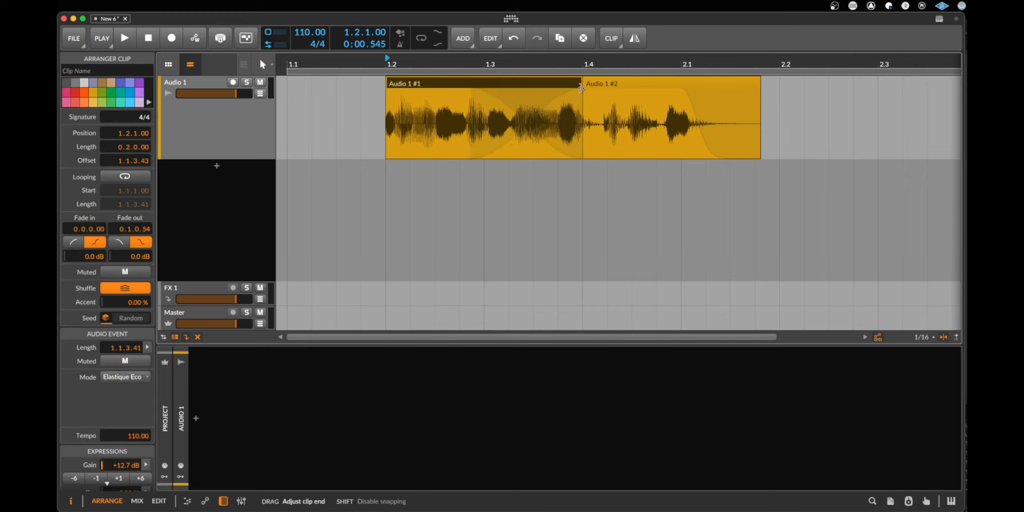
drag(583, 95, 668, 95)
key(space)
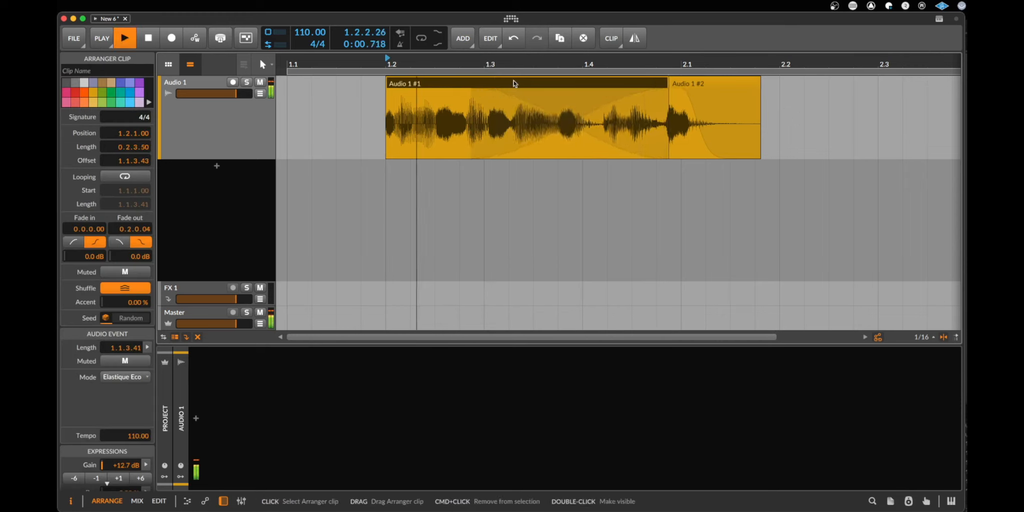
key(space)
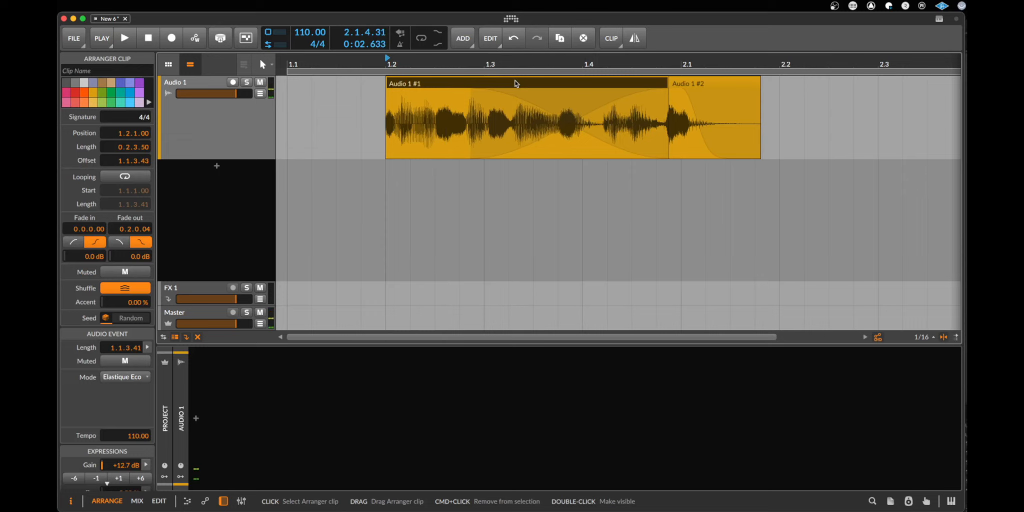
key(space)
key(space)
key(super+z)
key(super+z)
Delete the second clip and extend the end of the first clip to a length of 1.0.3.00
drag(554, 84, 786, 85)
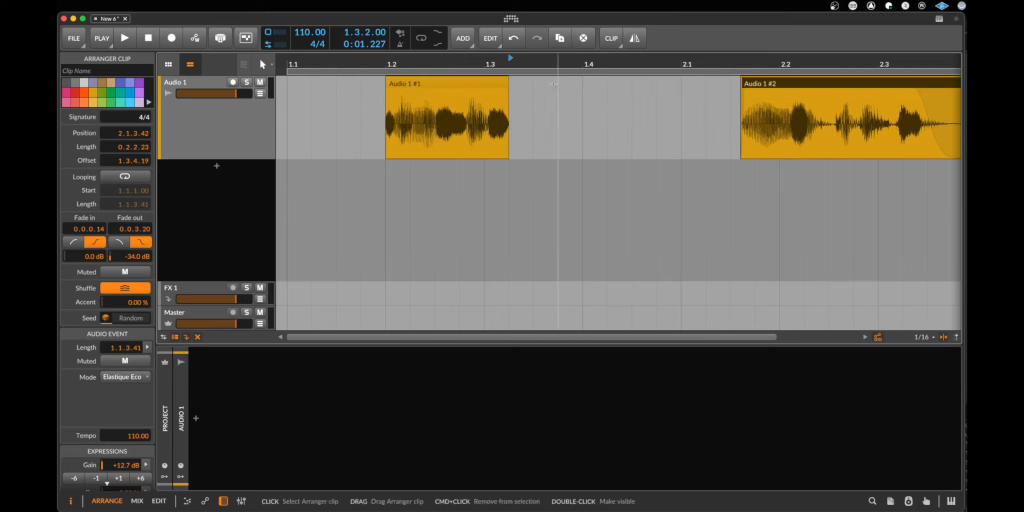
drag(507, 82, 681, 83)
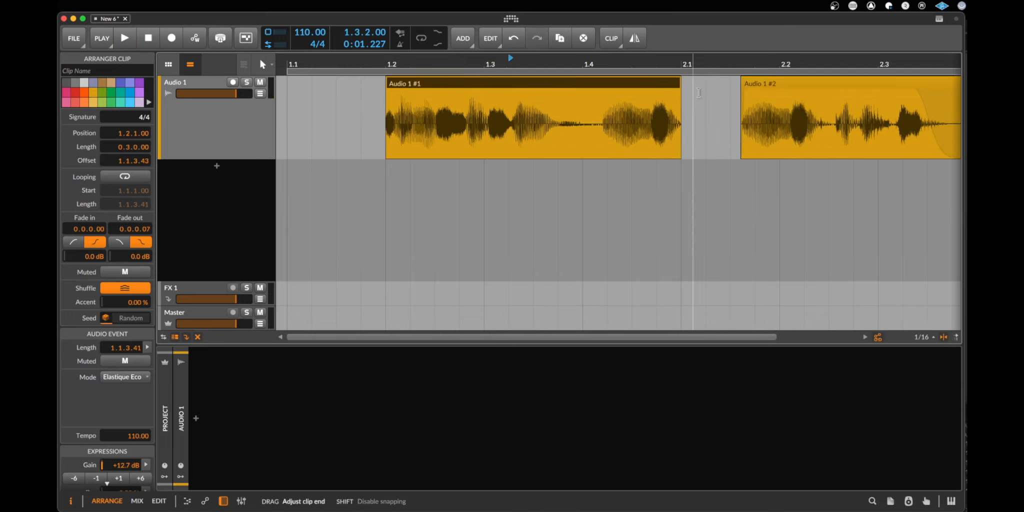
click(769, 85)
key(BackSpace)
scroll(476, 88, down, 3)
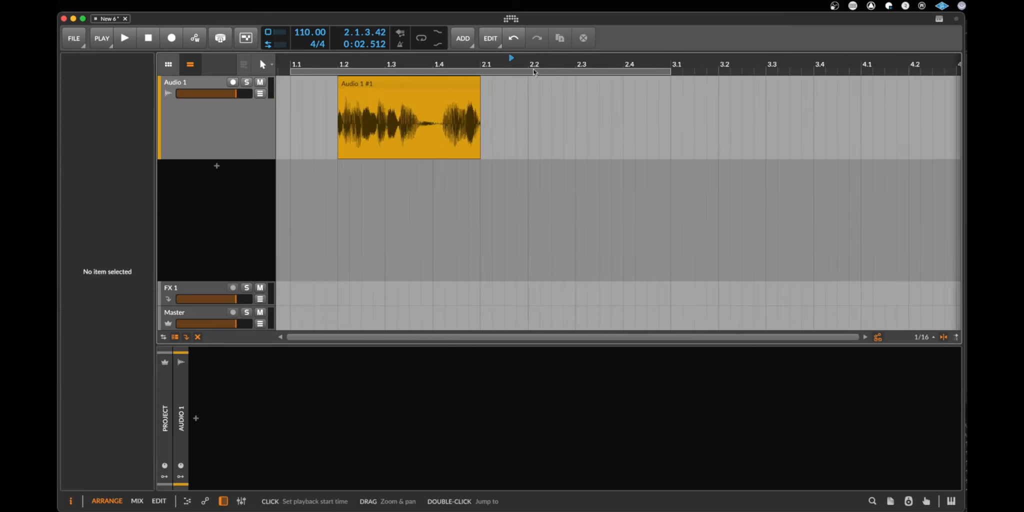
drag(478, 82, 567, 101)
scroll(703, 90, up, 3)
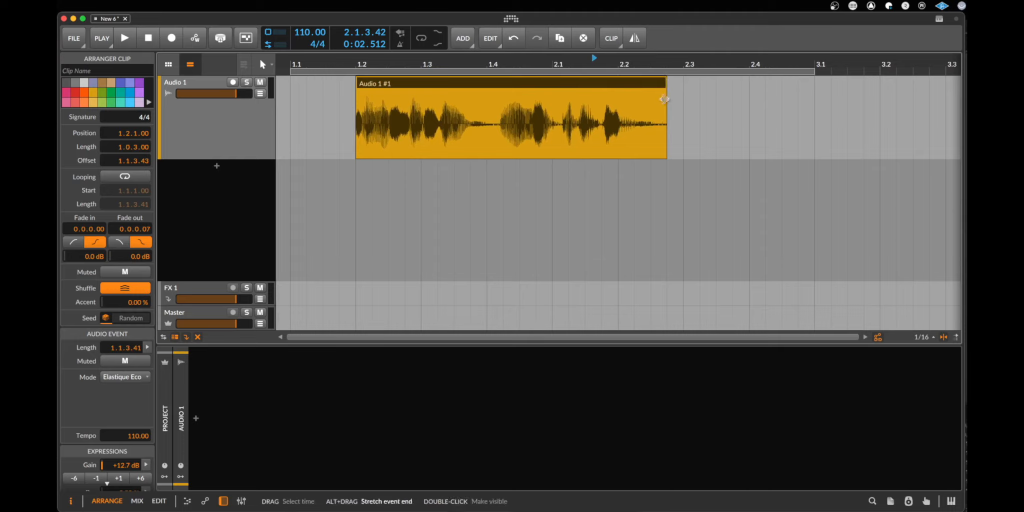
Time-stretch the audio clip down to a length of 0.1.0.00 and play it back from its start
drag(664, 99, 419, 138)
key(space)
key(space)
click(414, 85)
key(alt+space)
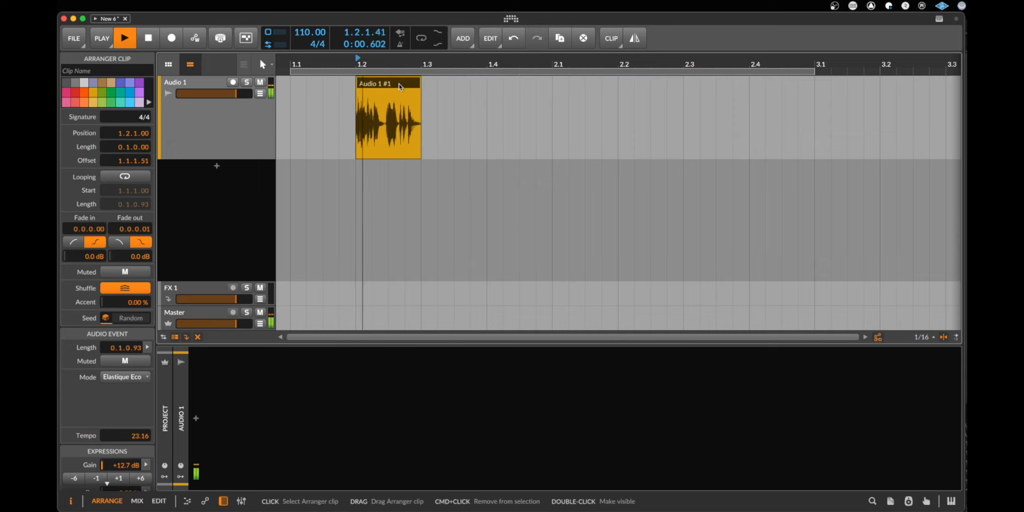
click(418, 99)
key(space)
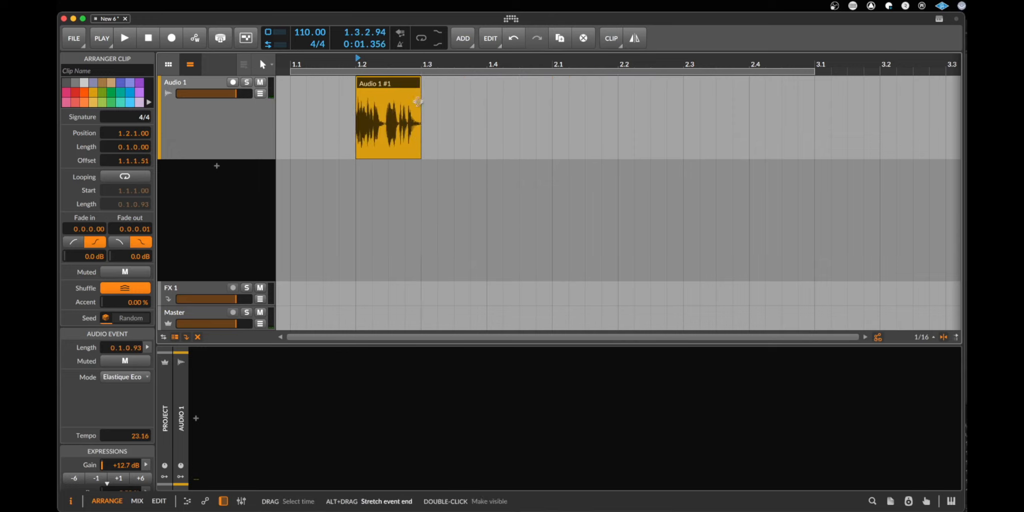
Stretch the end of the audio clip to a length of 0.2.3.00 and listen to it
drag(417, 101, 535, 104)
key(space)
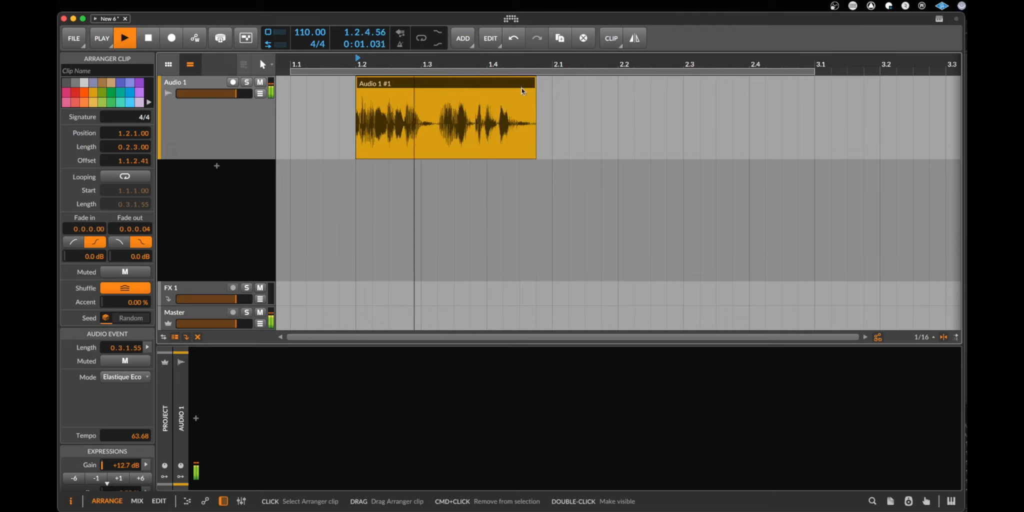
key(space)
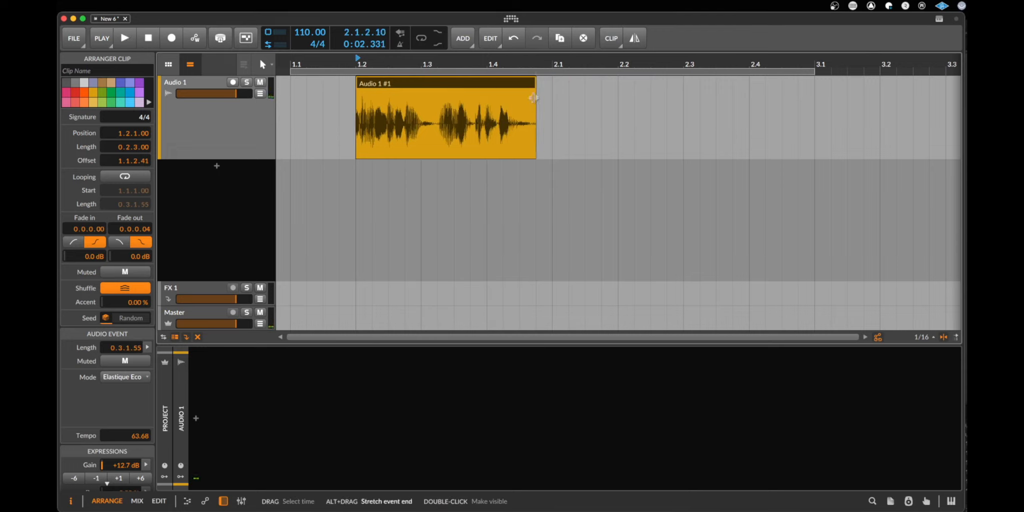
Stretch the audio clip out to a length of 2.0.2.00 and play it
drag(534, 97, 907, 125)
key(space)
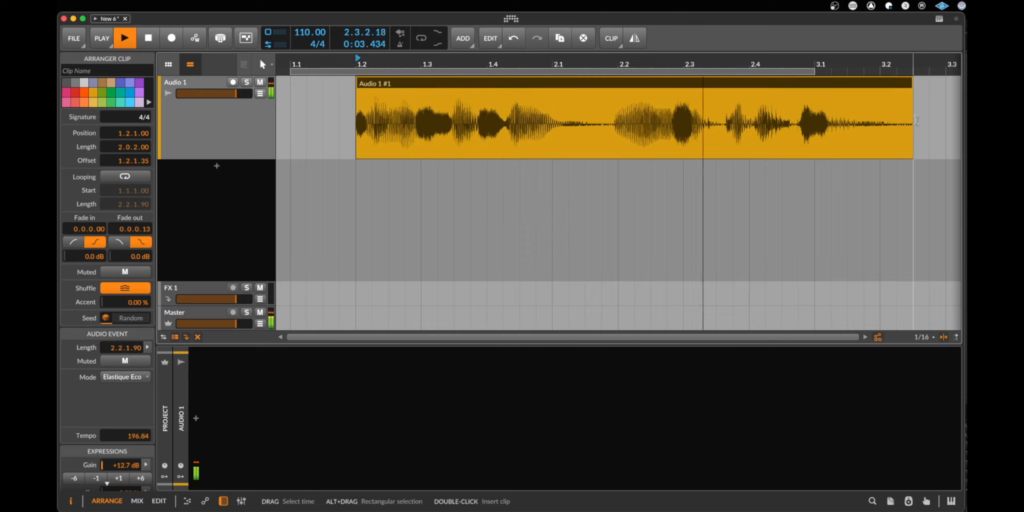
Stop playback, switch the audio event to Raw mode and stretch the clip's end in to a length of 1.0.2.00
key(space)
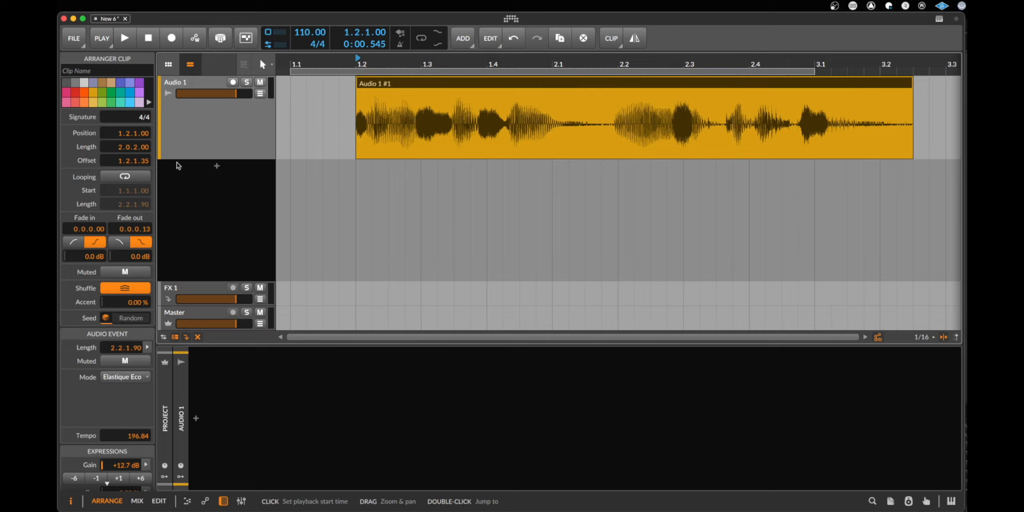
click(129, 382)
click(144, 510)
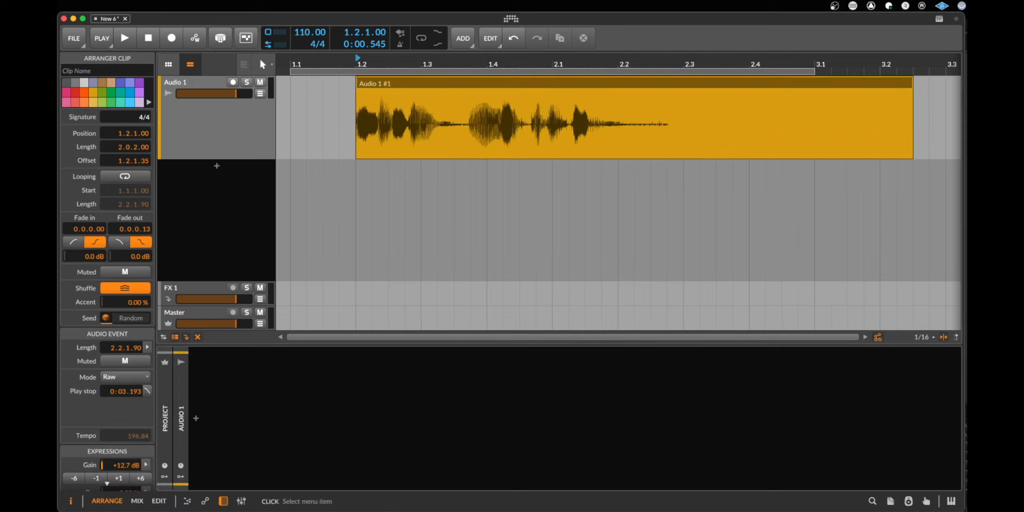
click(470, 88)
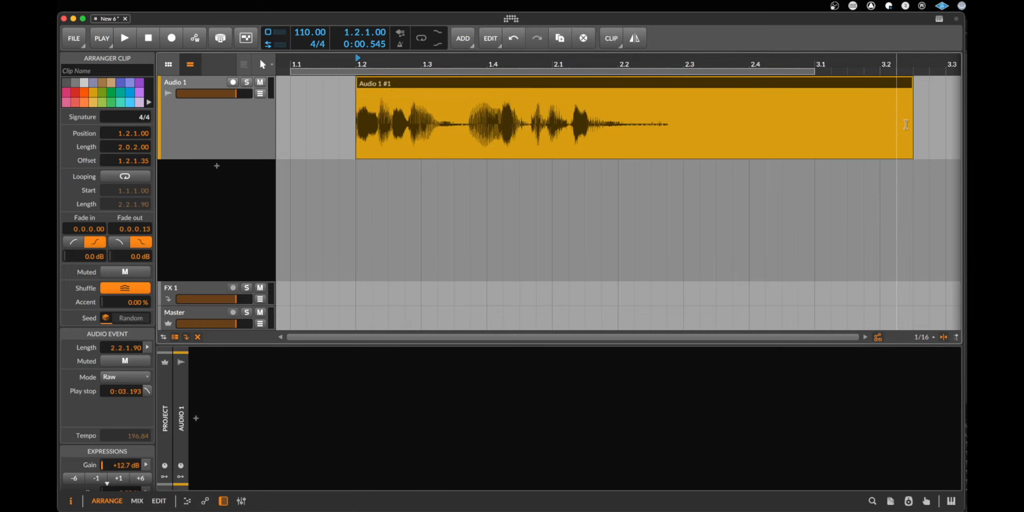
drag(907, 110, 650, 119)
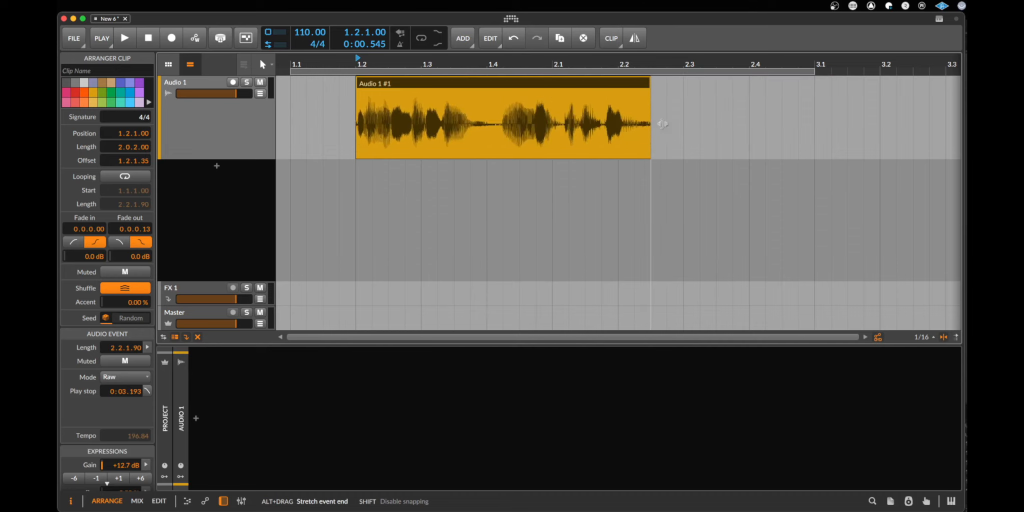
Set the stretching mode to Elastique Pro, stretch the clip out to a length of 1.2.3.00 and listen to it
click(127, 377)
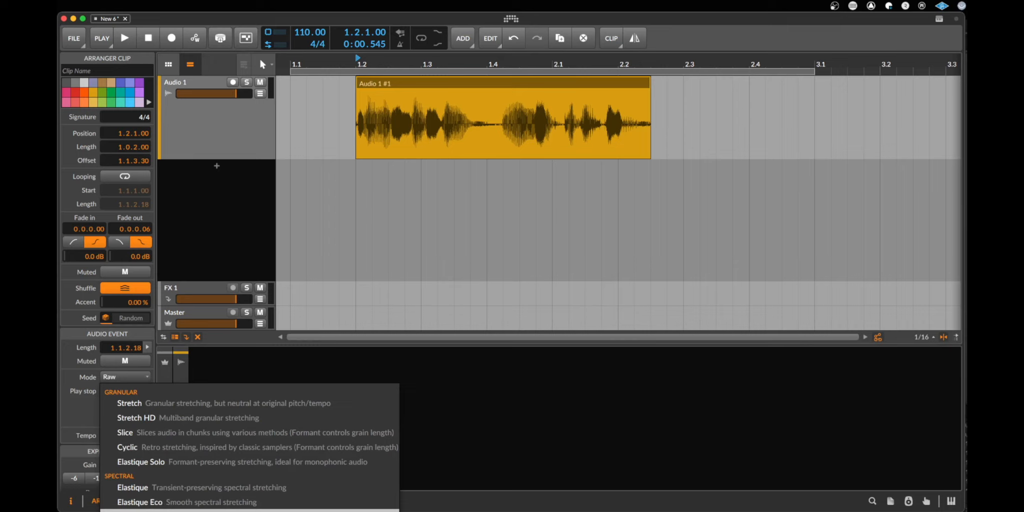
click(145, 511)
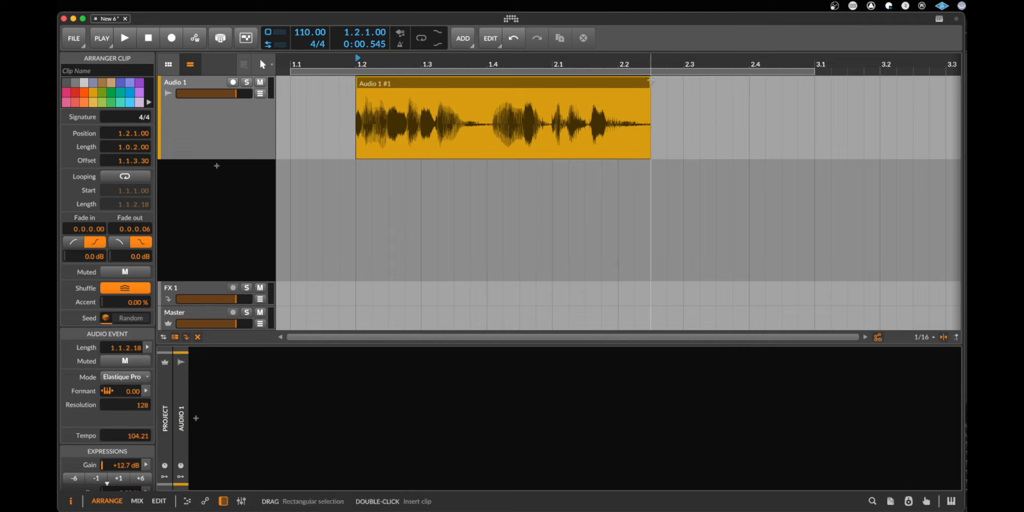
drag(647, 84, 797, 83)
key(space)
key(space)
key(space)
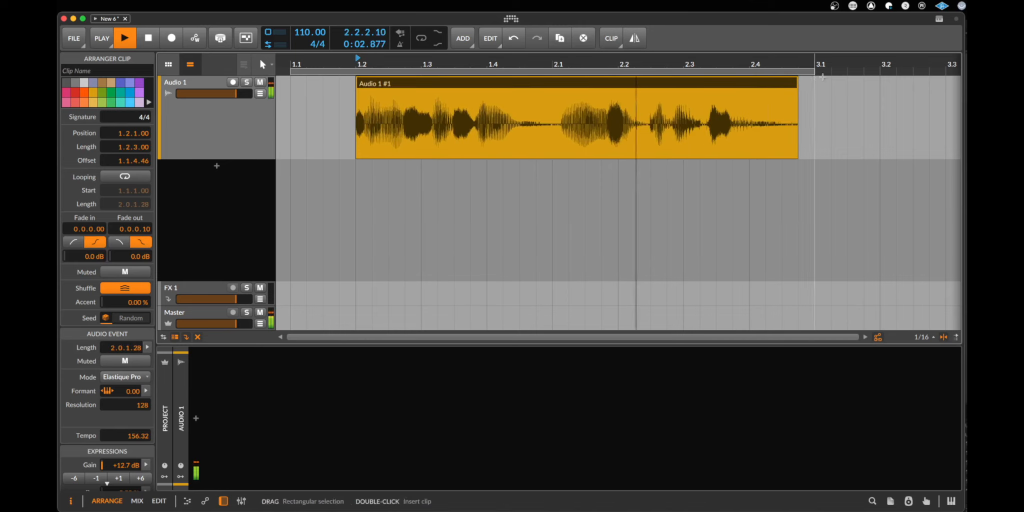
key(space)
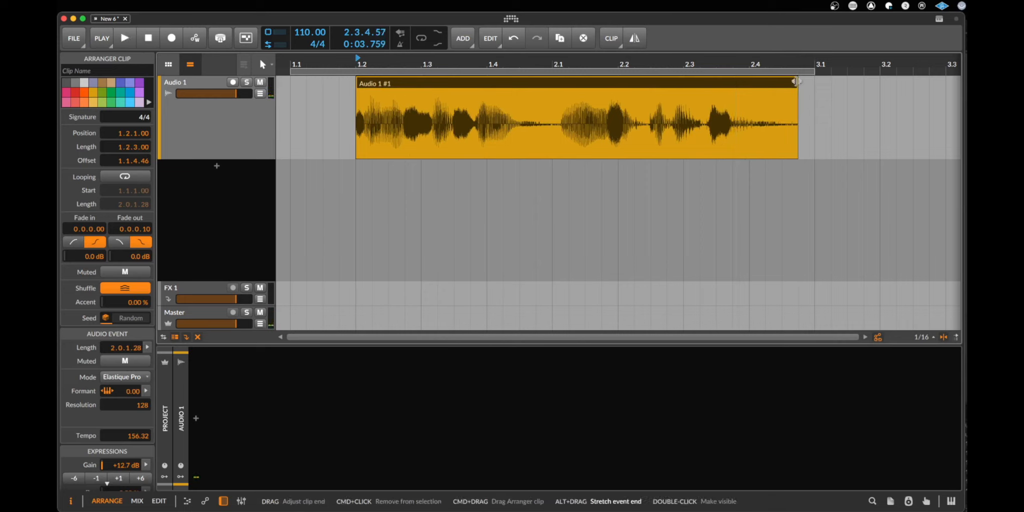
Set the stretching mode to Repitch, stretch the clip out to a length of 2.0.1.00 and play it
drag(794, 81, 704, 97)
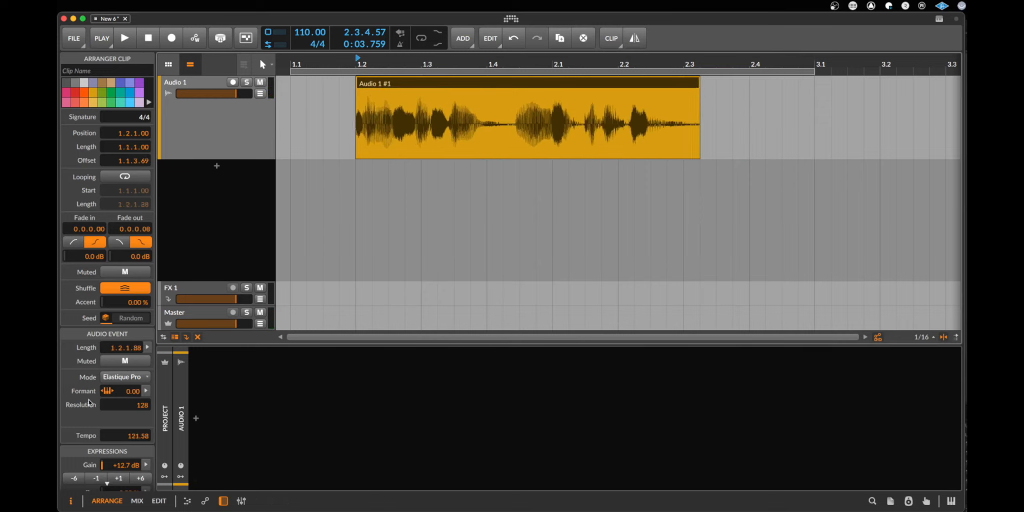
click(141, 376)
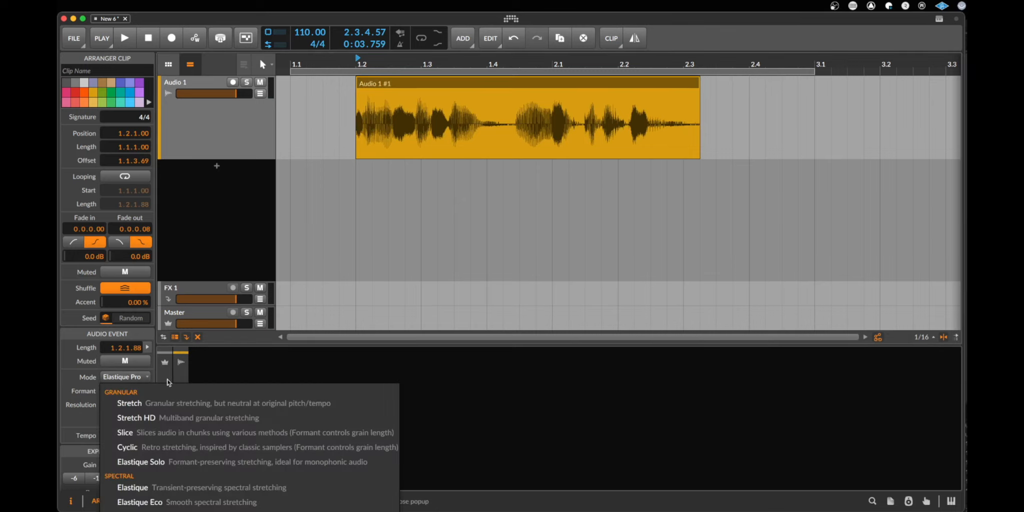
click(150, 511)
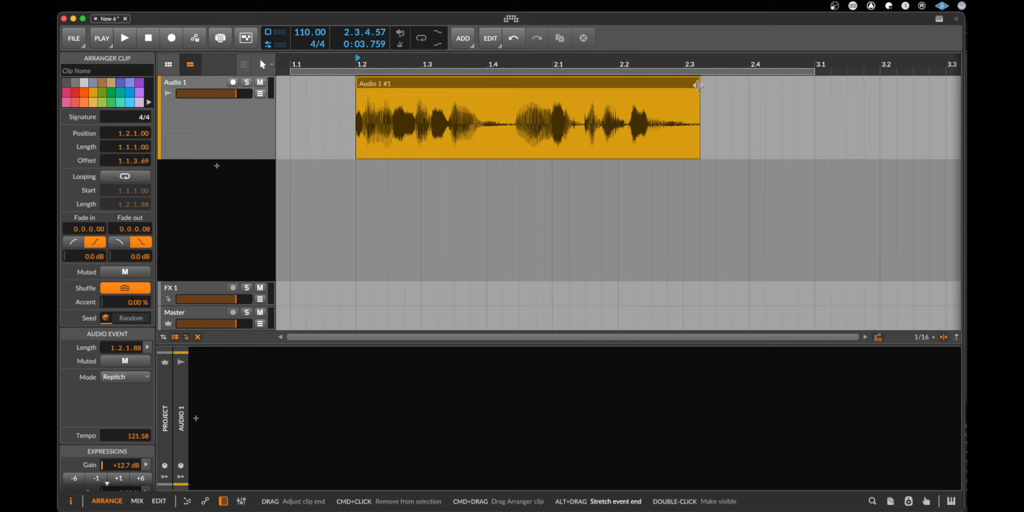
drag(697, 84, 902, 103)
key(space)
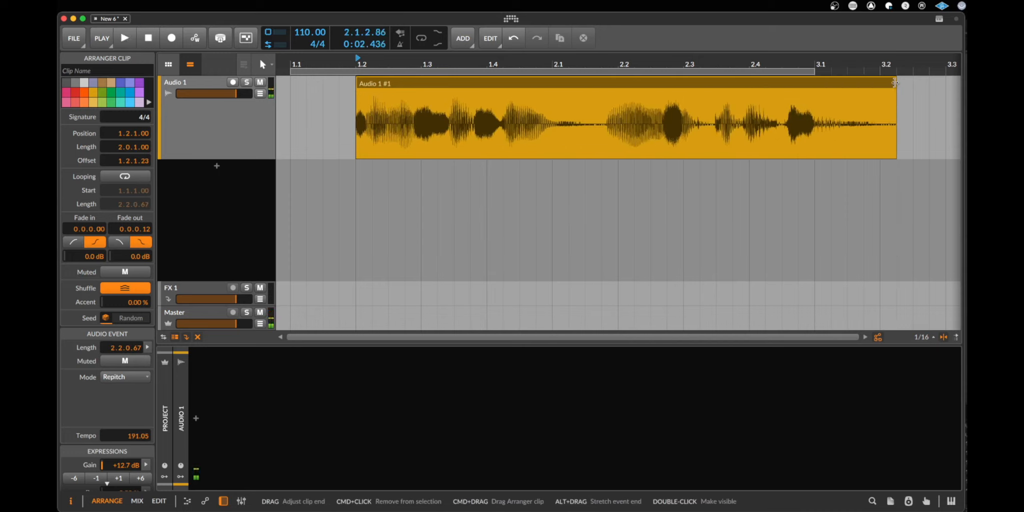
Stretch the clip's end back to a length of 1.0.2.00 and set the stretching mode to Slice
drag(895, 82, 650, 82)
click(132, 376)
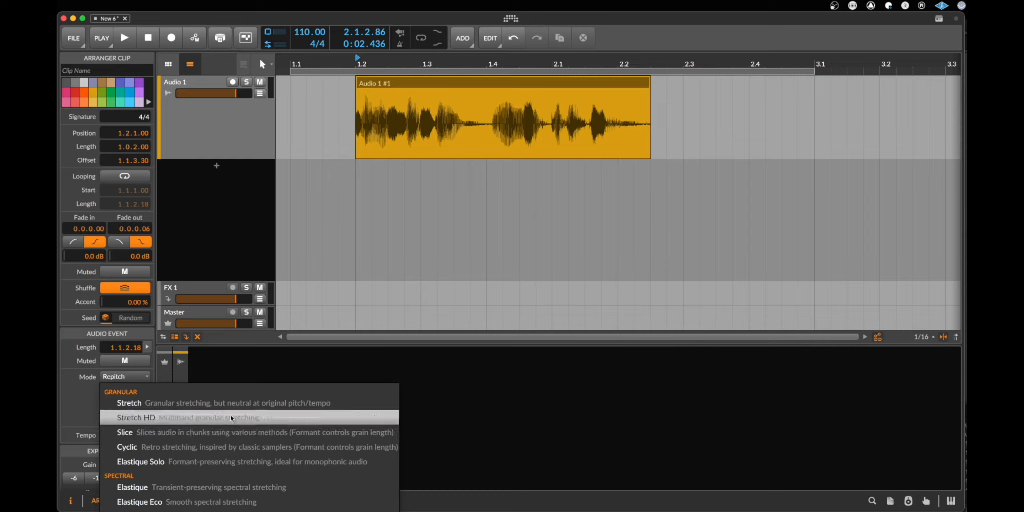
click(303, 431)
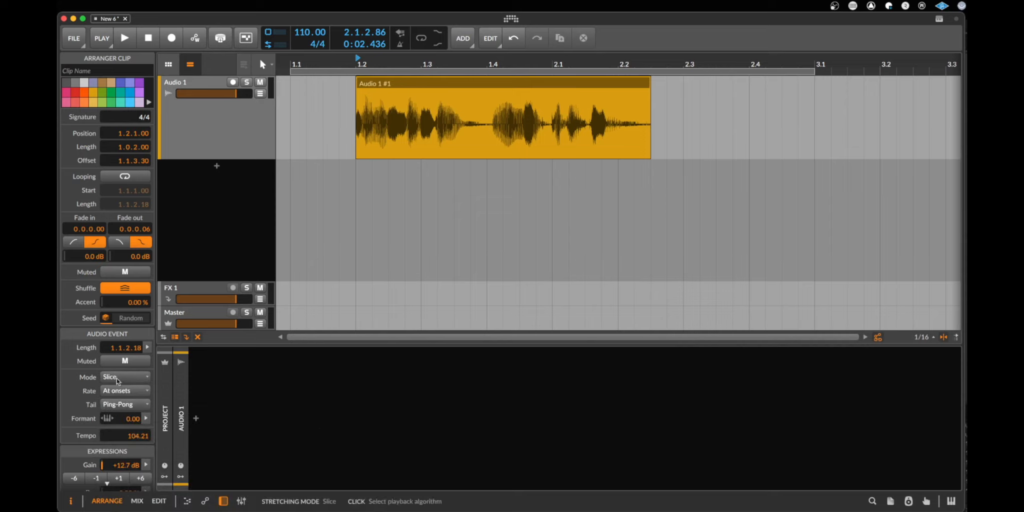
Set Cyclic mode, stretch the clip to a length of 1.3.3.00 and audition it, also with the smallest grain size
click(118, 381)
click(150, 468)
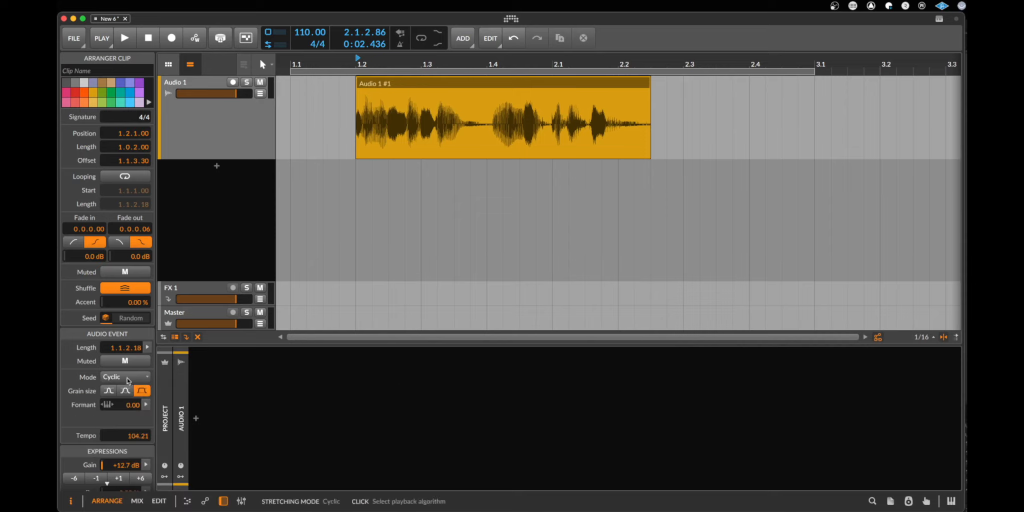
drag(650, 97, 866, 97)
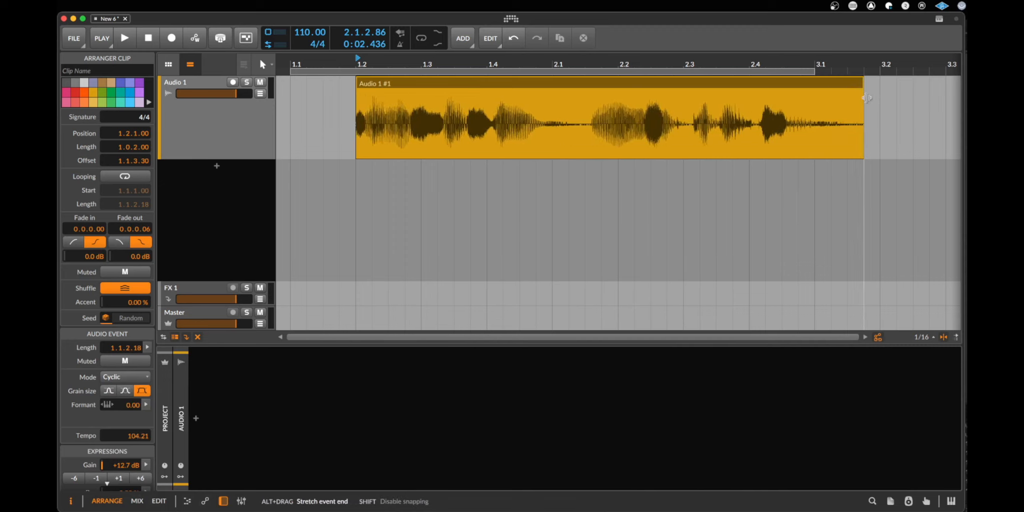
key(space)
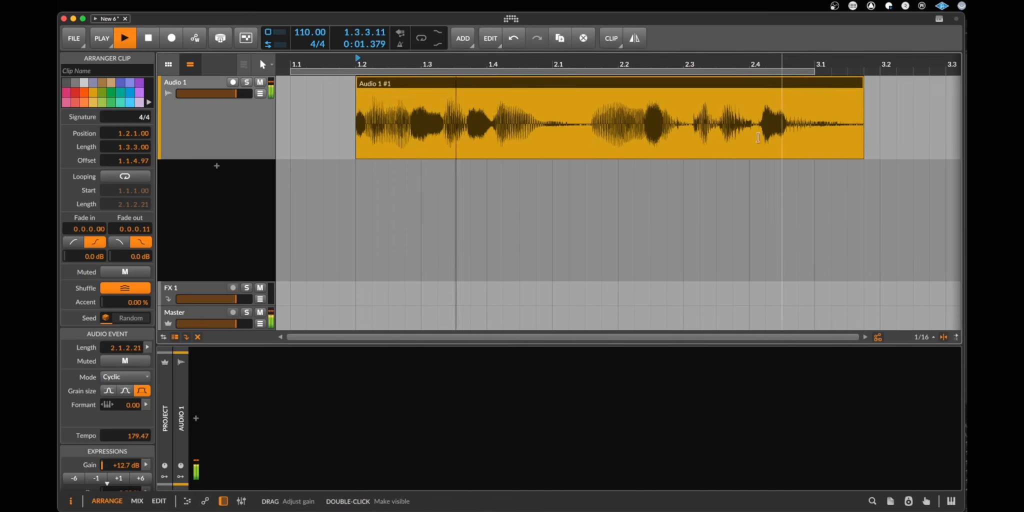
key(space)
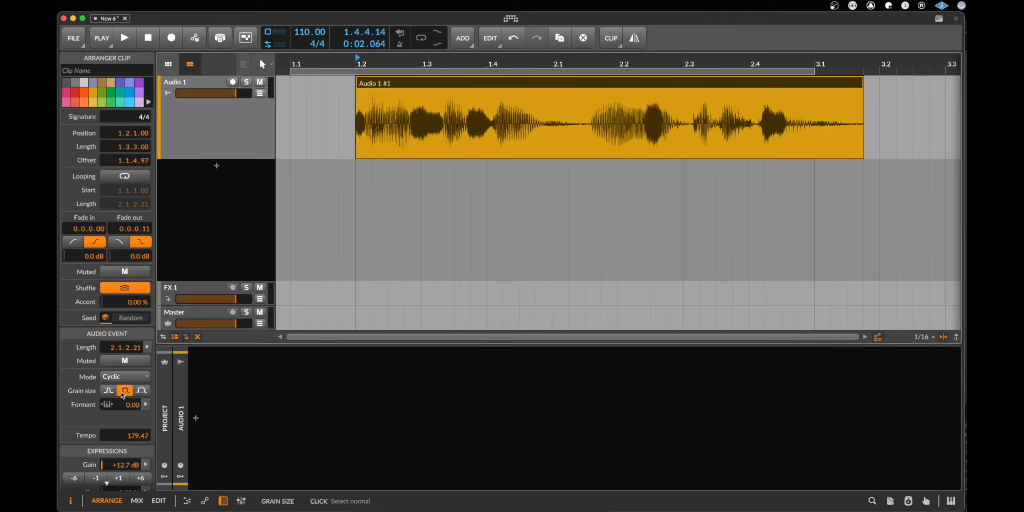
click(104, 393)
key(space)
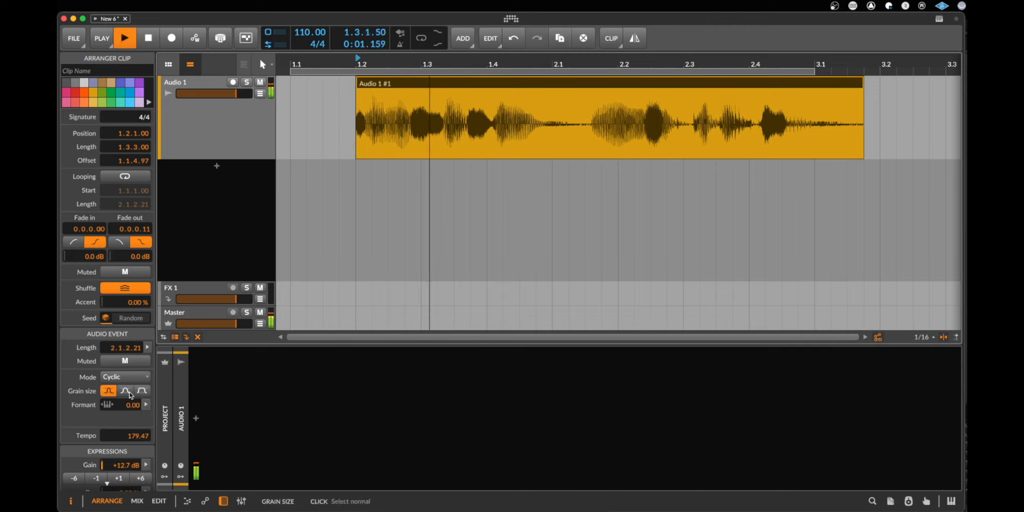
Switch the stretching mode to Elastique Solo and replay the clip from its start
click(126, 377)
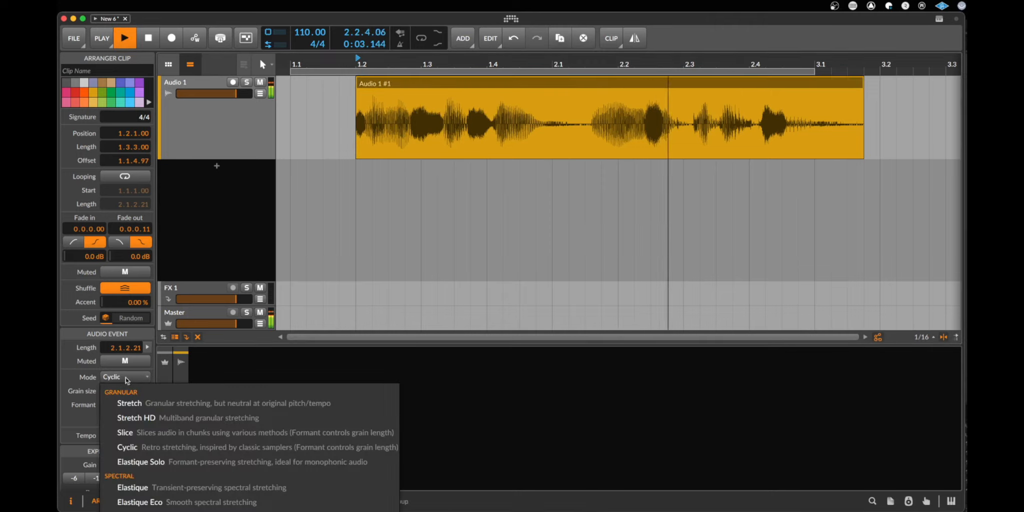
click(151, 456)
key(space)
key(space)
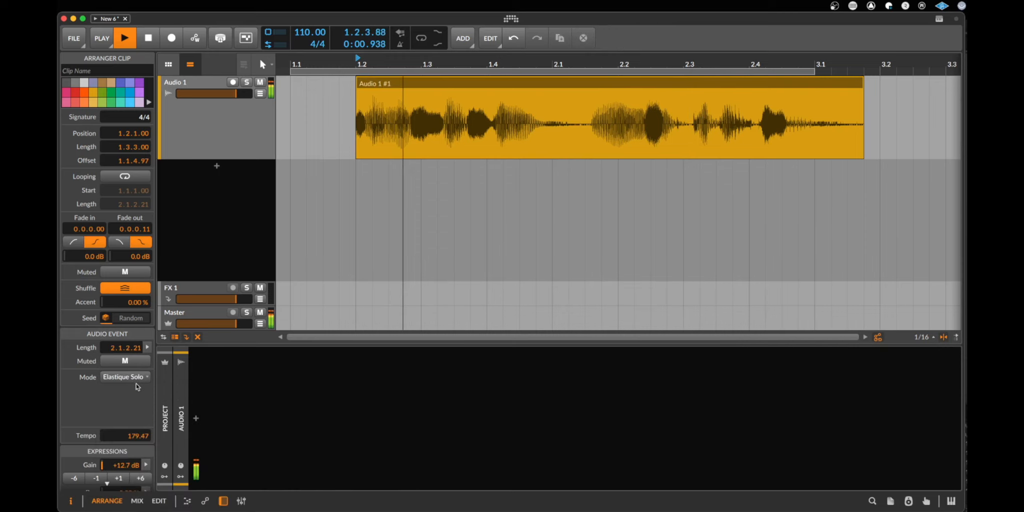
Audition the clip in Stretch HD mode and in Stretch mode, and stop playback
click(126, 377)
click(140, 418)
click(126, 377)
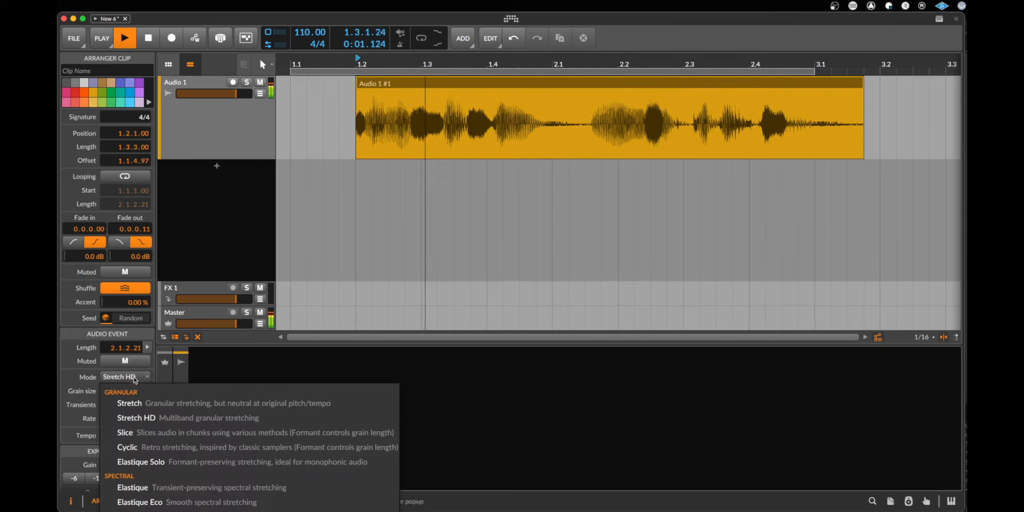
click(129, 403)
key(space)
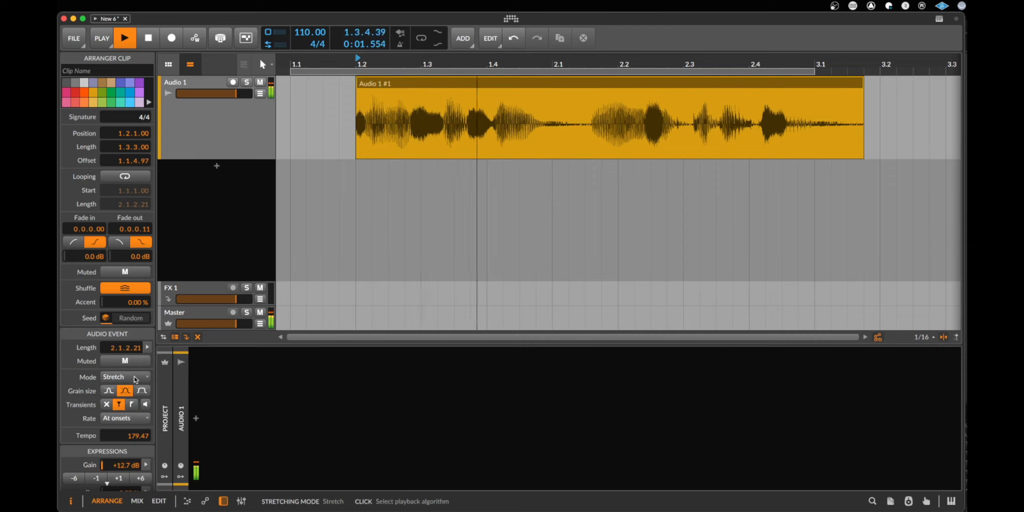
key(space)
Set the audio event's stretching mode to Elastique Pro
click(134, 377)
click(252, 331)
click(129, 379)
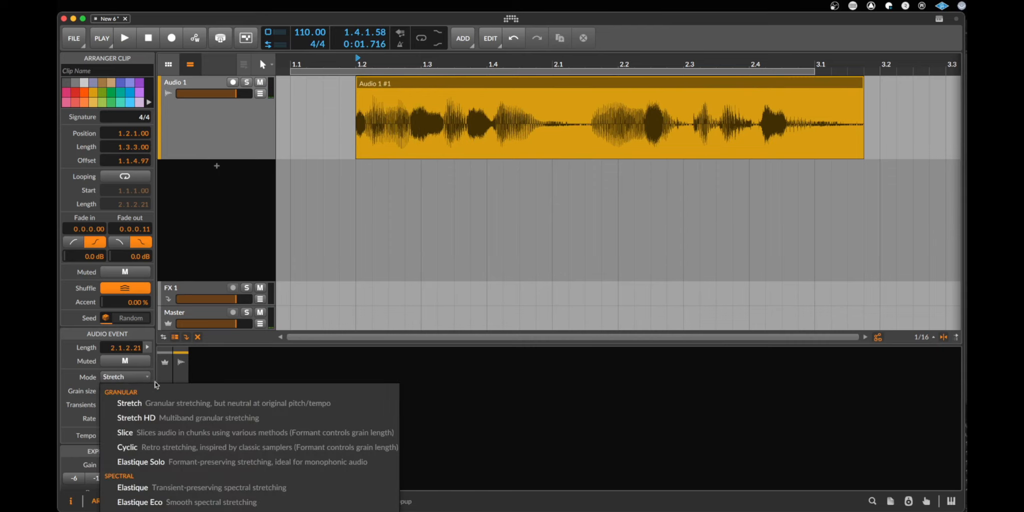
click(161, 504)
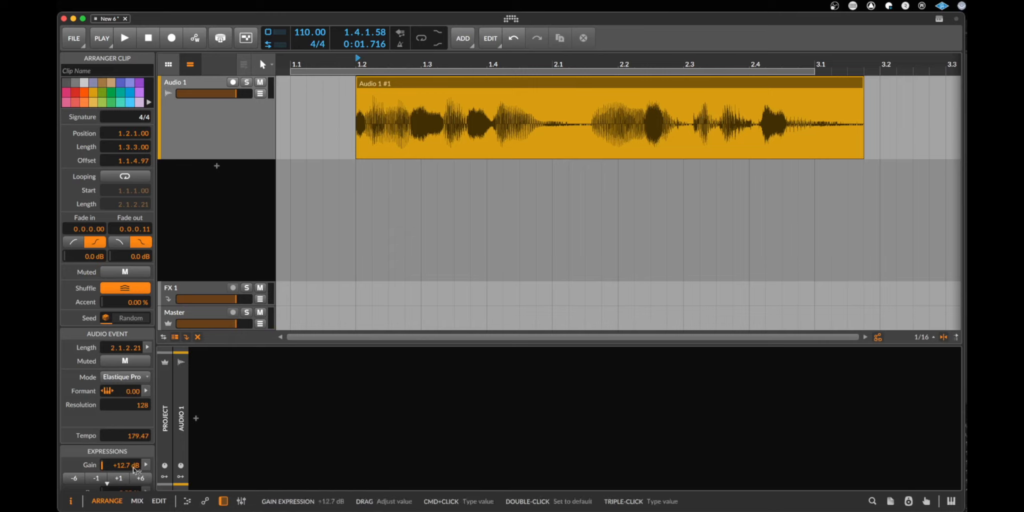
Lower the audio event's pitch to 2.00 semitones and play the clip
scroll(129, 468, down, 3)
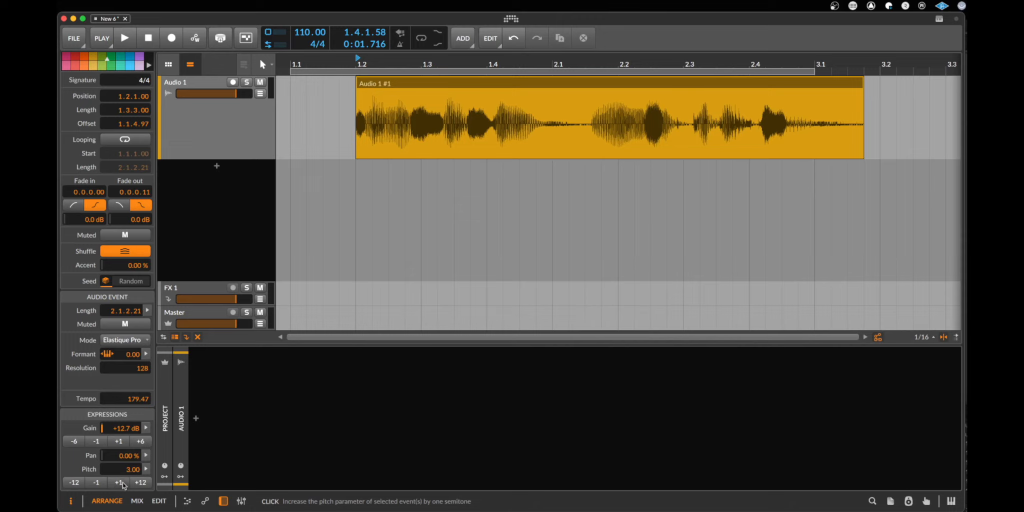
click(98, 482)
key(space)
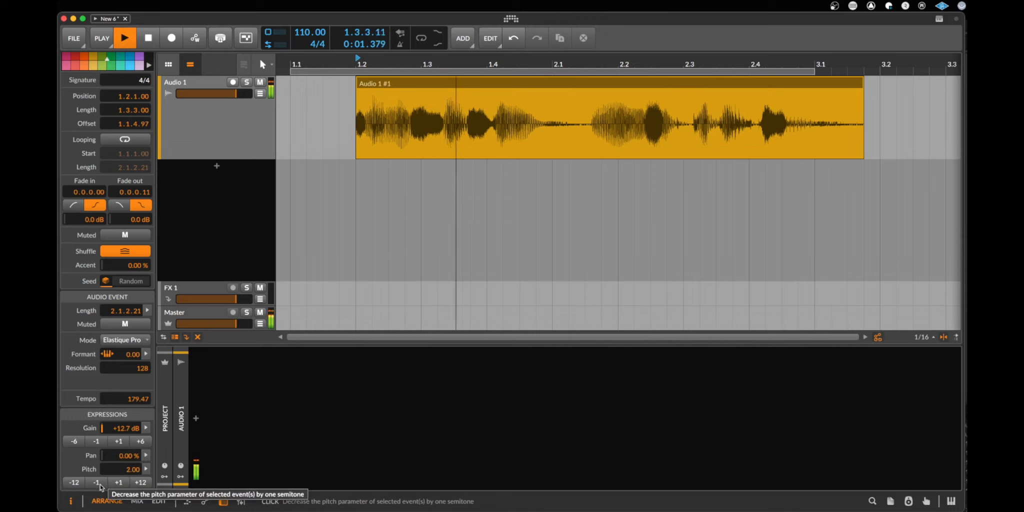
key(space)
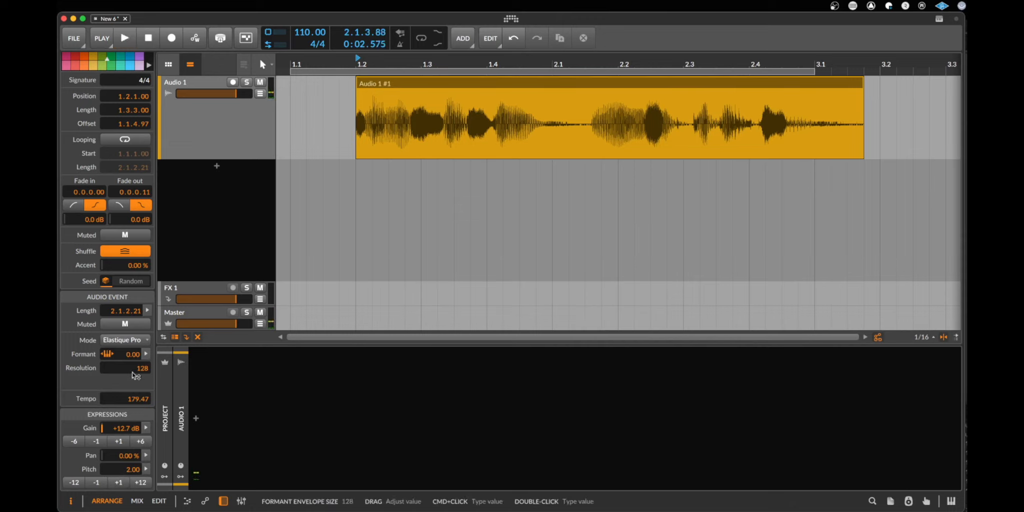
Set the audio event's tempo to 110.00 and extend the clip's start back to position 1.1.3.00
double_click(138, 398)
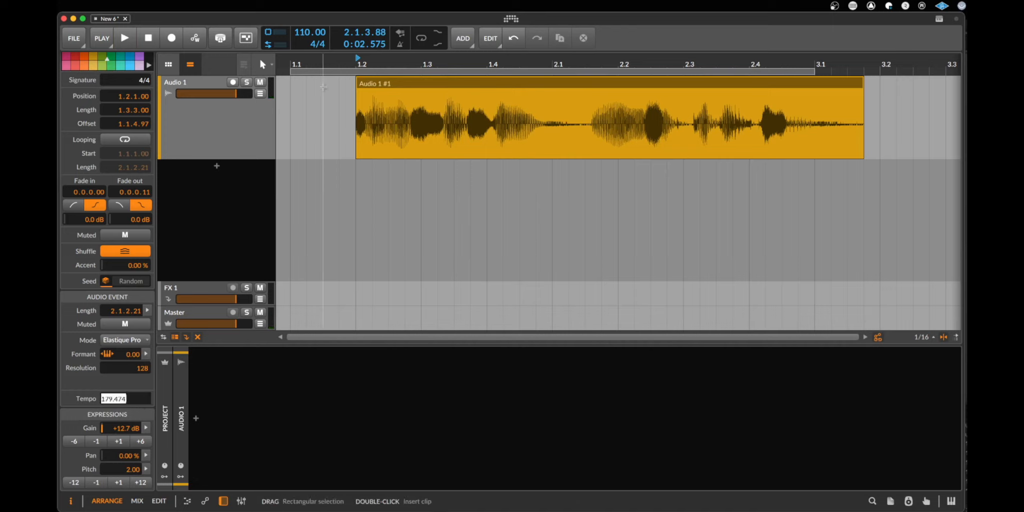
key(Return)
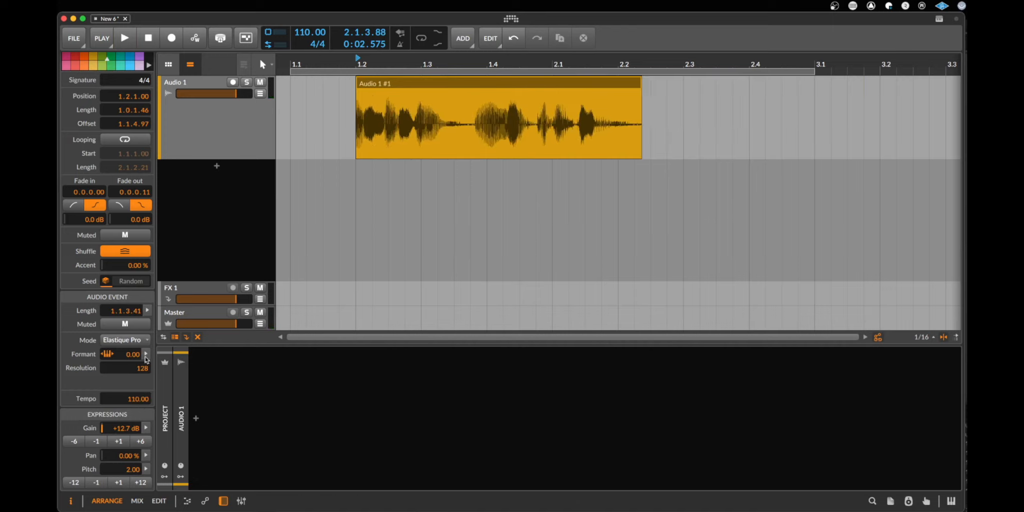
key(space)
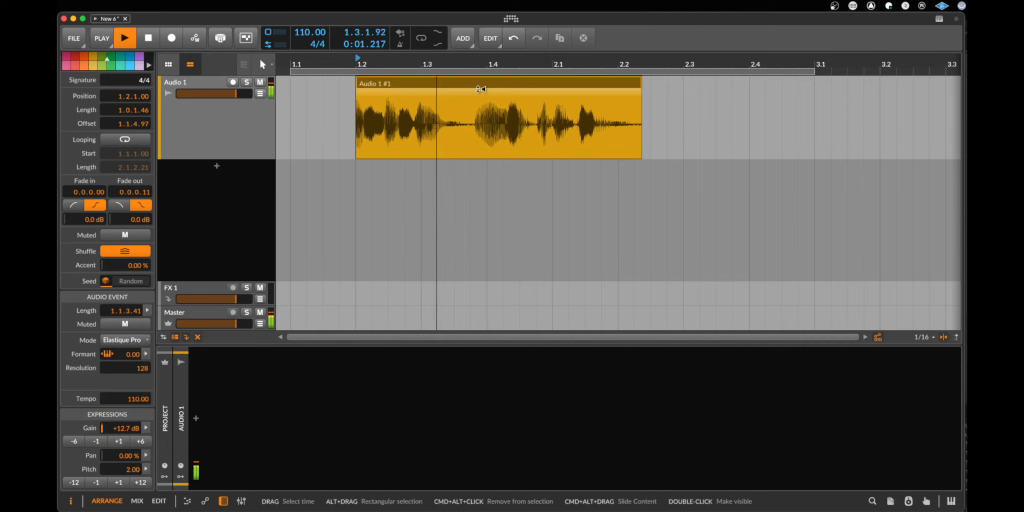
drag(355, 99, 338, 86)
key(space)
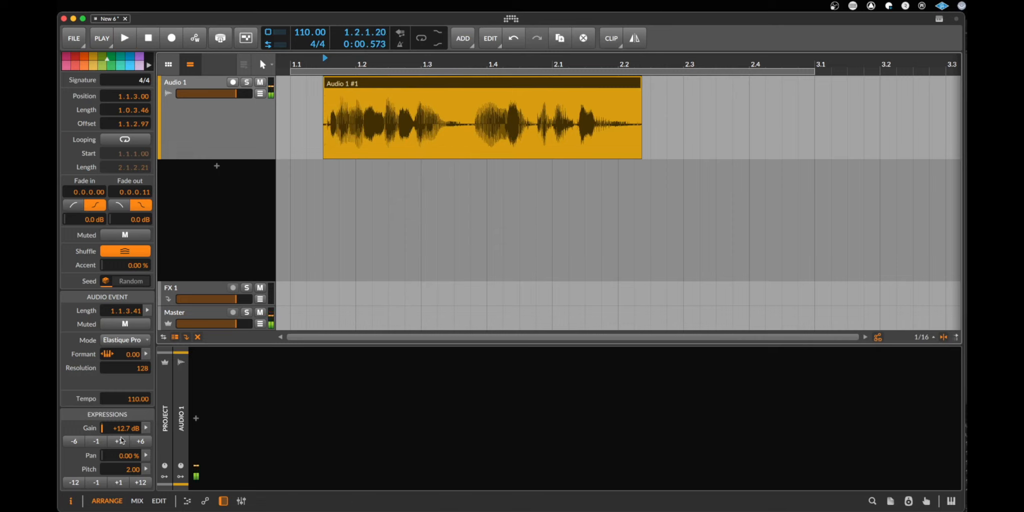
Lower the audio event's pitch to -2.00 semitones and listen to the clip
click(100, 487)
key(space)
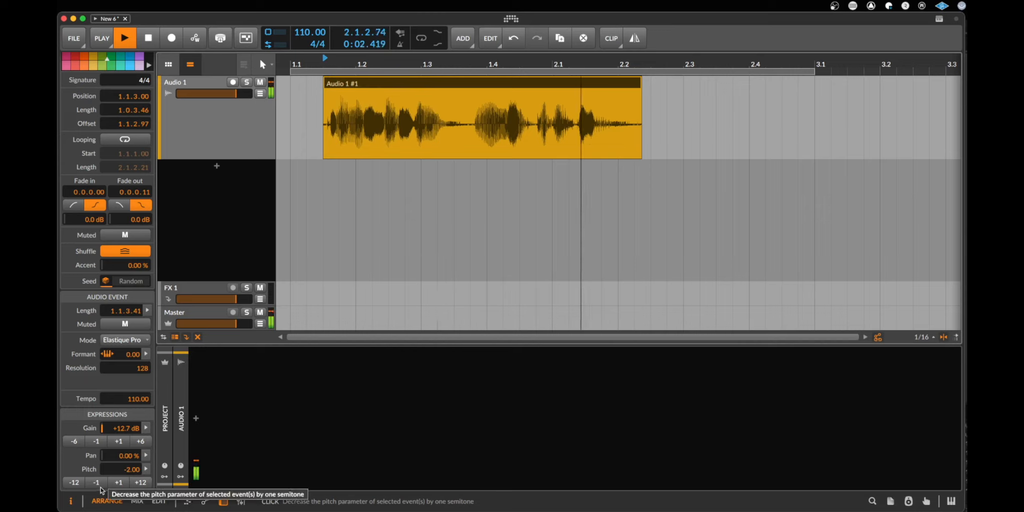
key(space)
Set the audio event's pitch to -12.00 semitones and play the clip
click(119, 486)
click(119, 485)
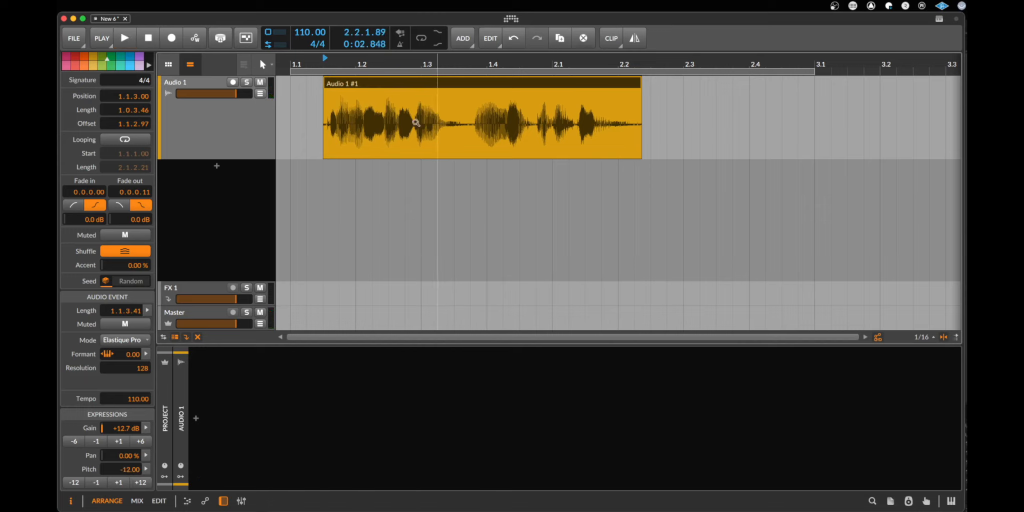
key(space)
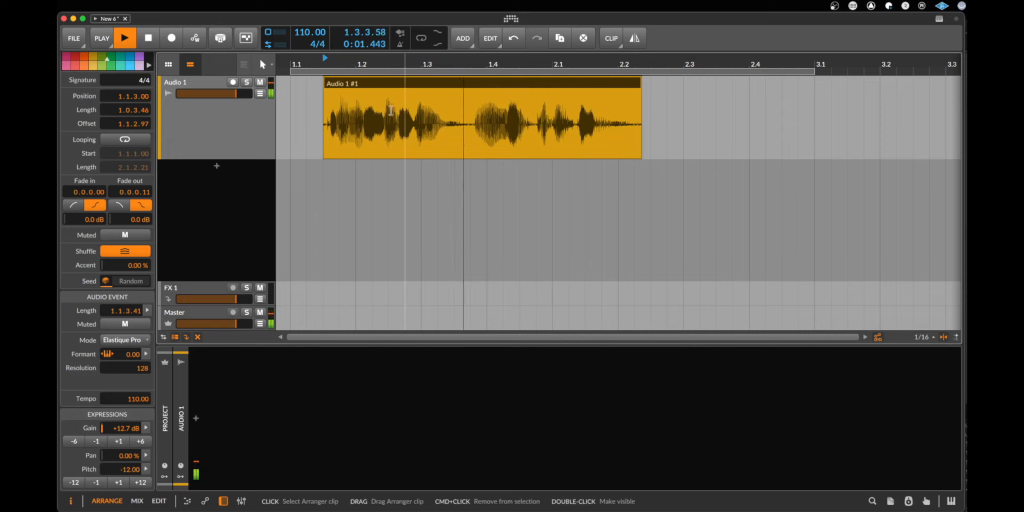
Play the clip with its pitch raised to 12.00 semitones, and reset the pitch to 0.00
key(space)
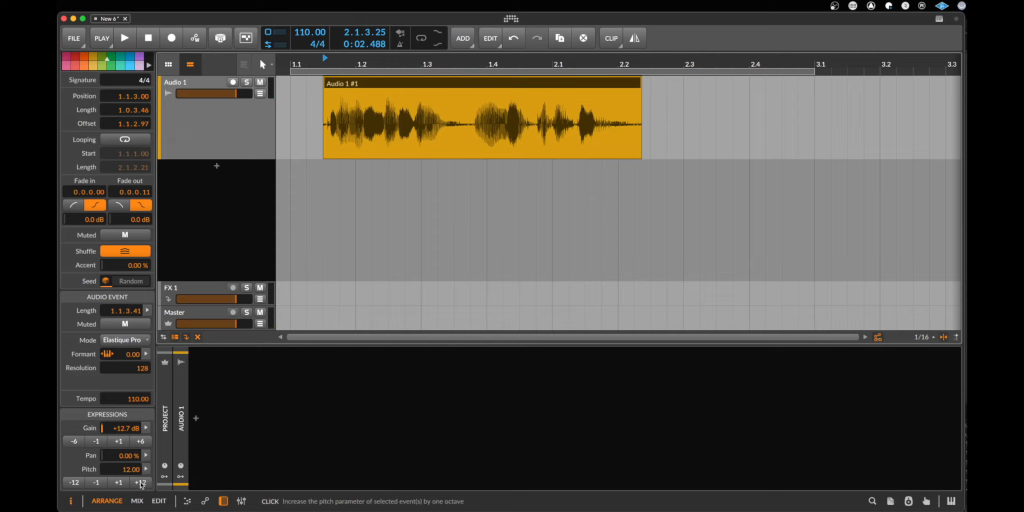
click(549, 84)
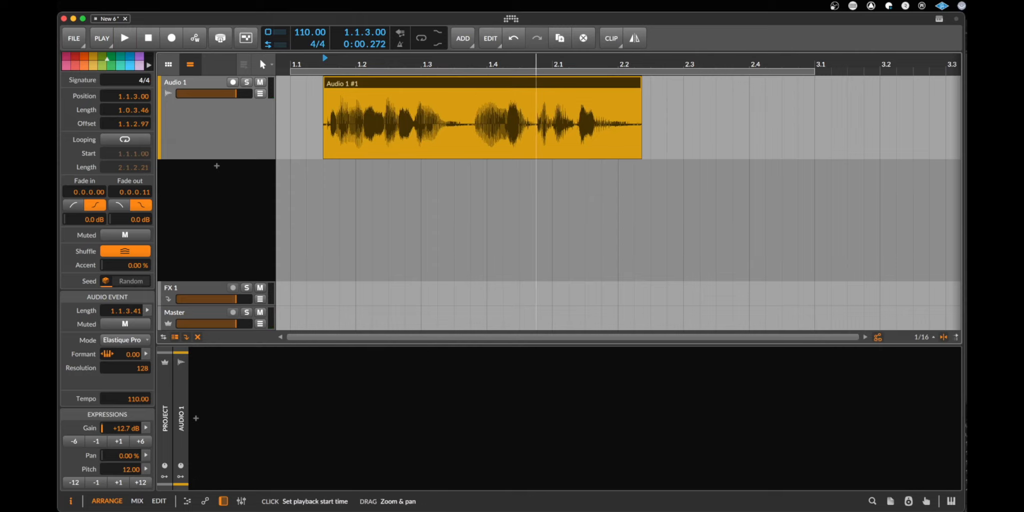
mouse_move(536, 65)
mouse_down()
mouse_move(647, 65)
mouse_move(537, 66)
mouse_up()
key(space)
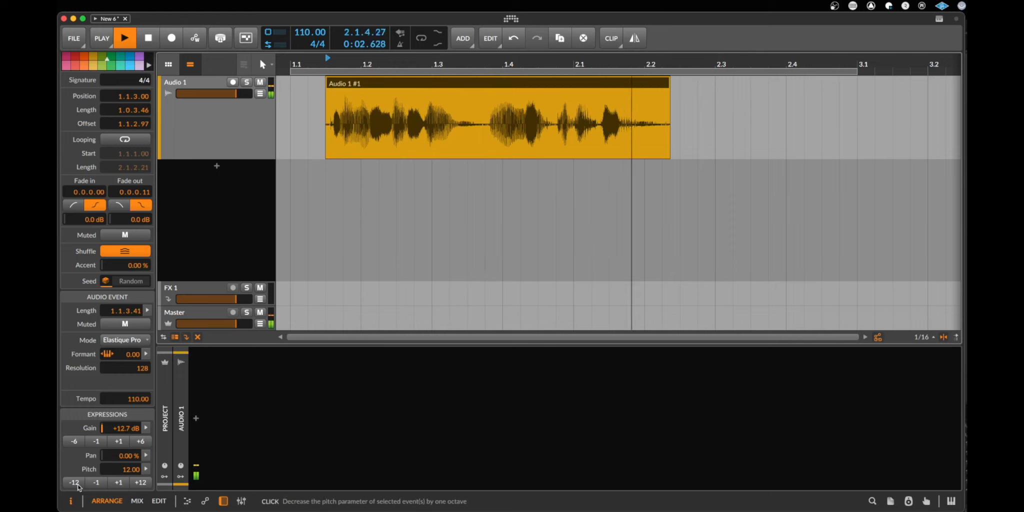
key(space)
click(74, 483)
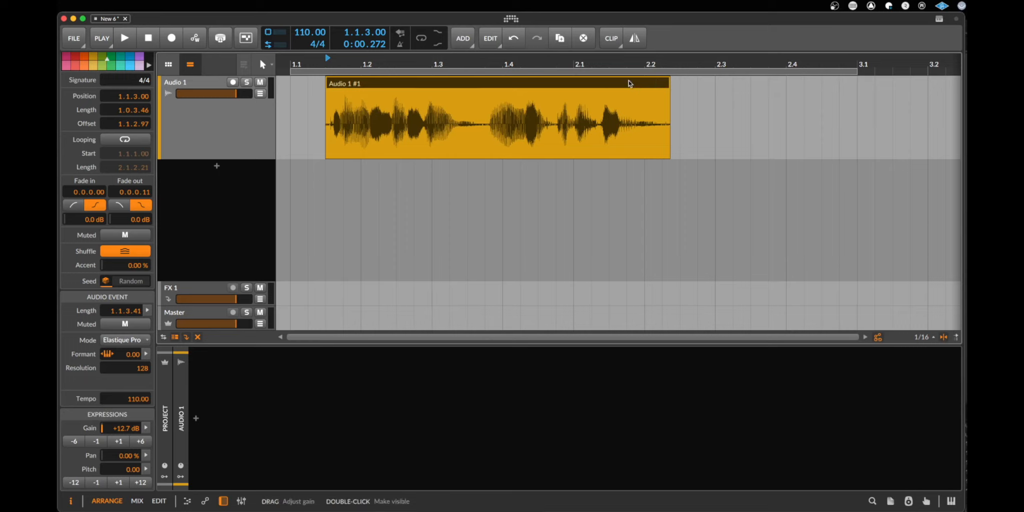
Reverse the audio clip and listen to it playing backwards
click(613, 38)
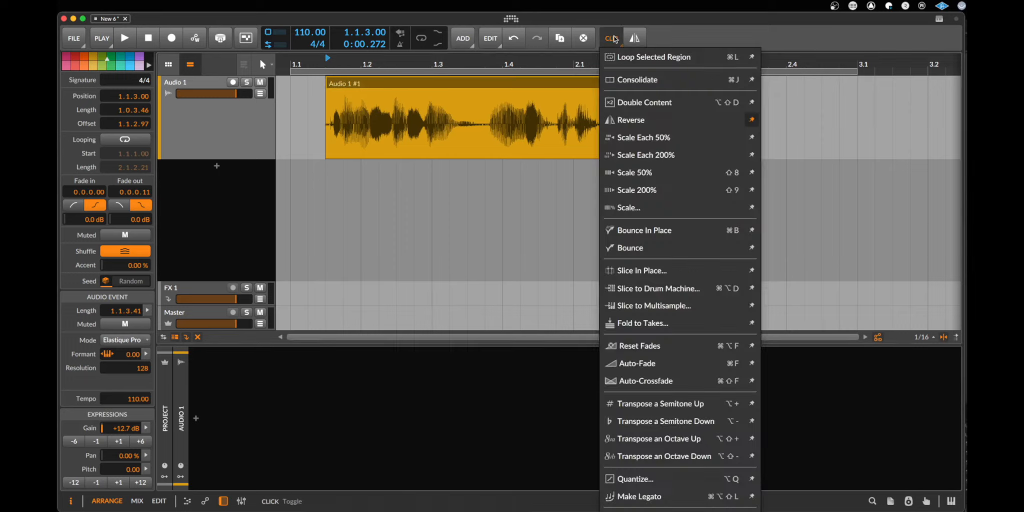
click(636, 120)
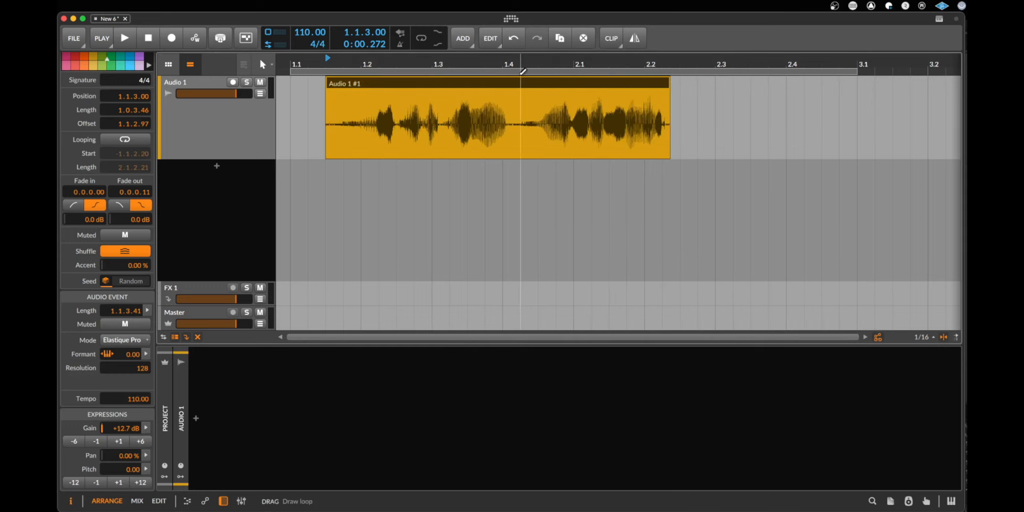
key(space)
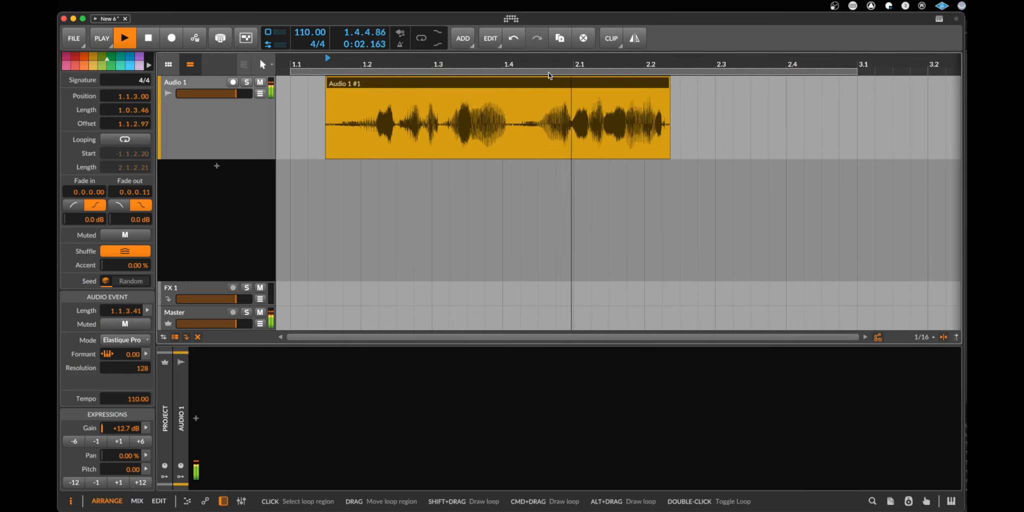
key(space)
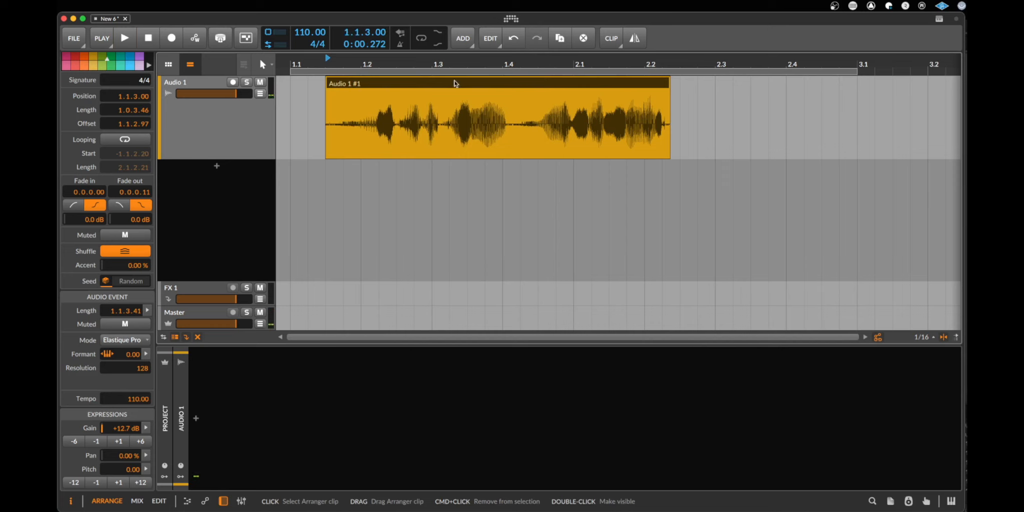
Reverse the clip a second time to restore its original direction and play it
click(611, 40)
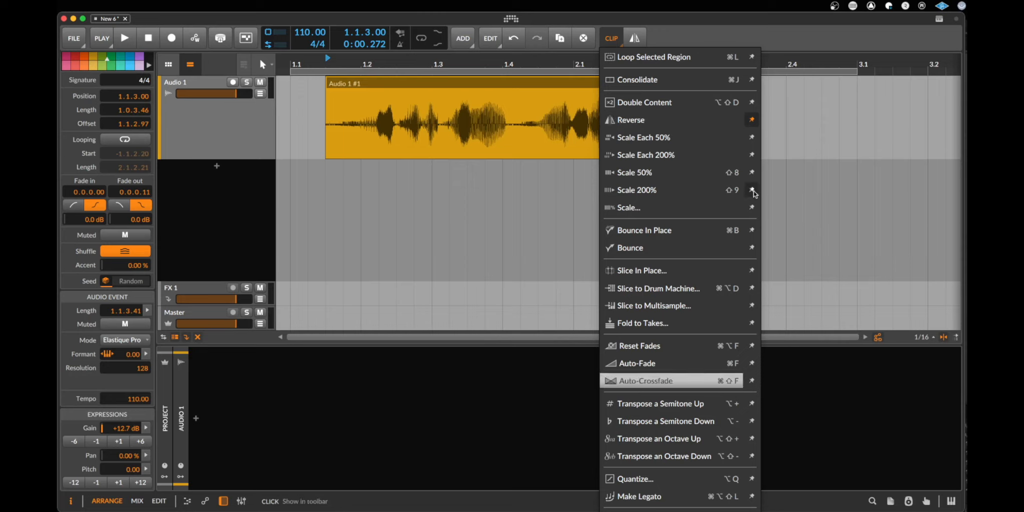
click(697, 26)
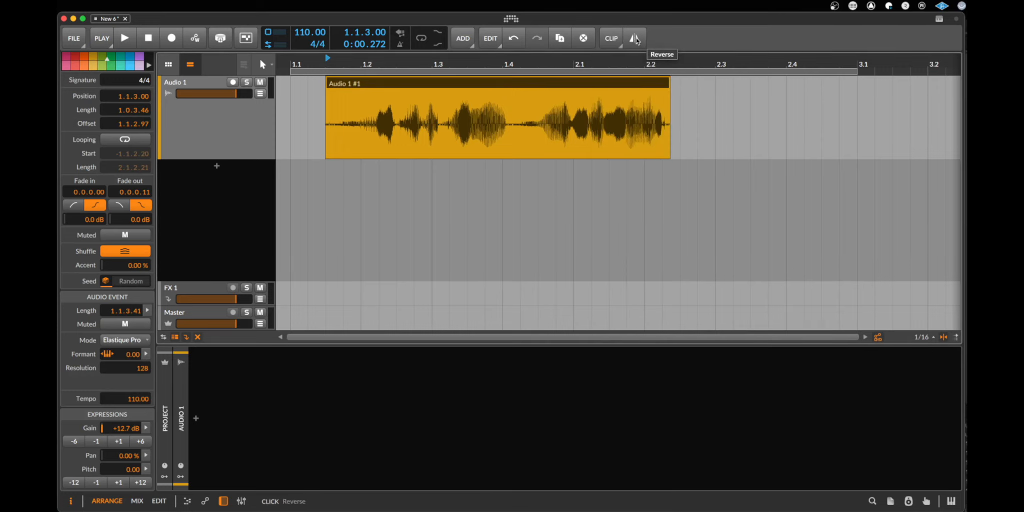
click(635, 38)
key(space)
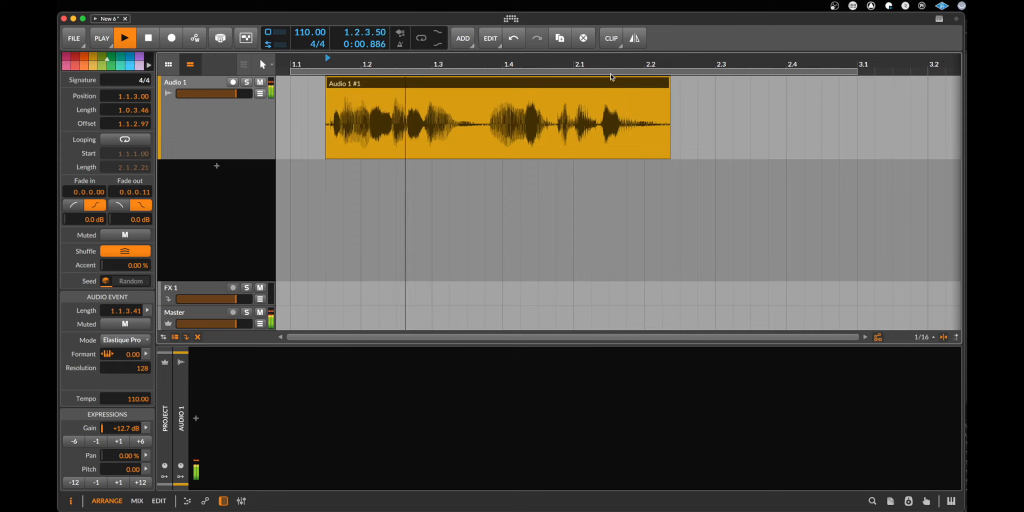
key(space)
click(611, 38)
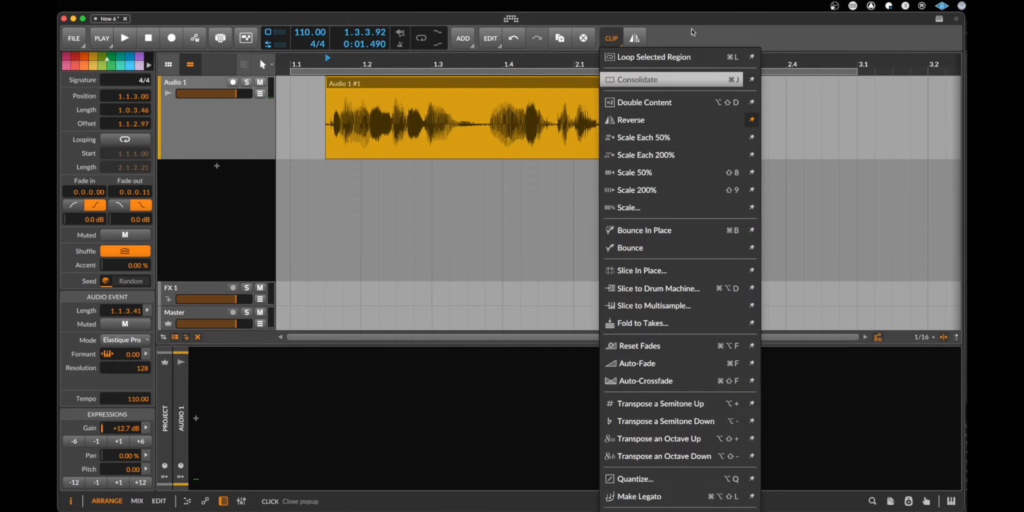
click(692, 32)
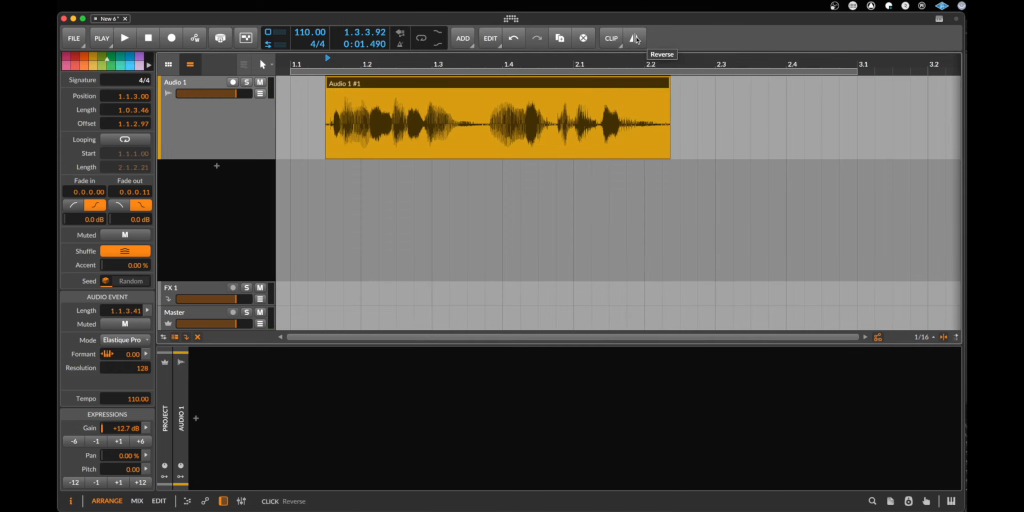
click(606, 44)
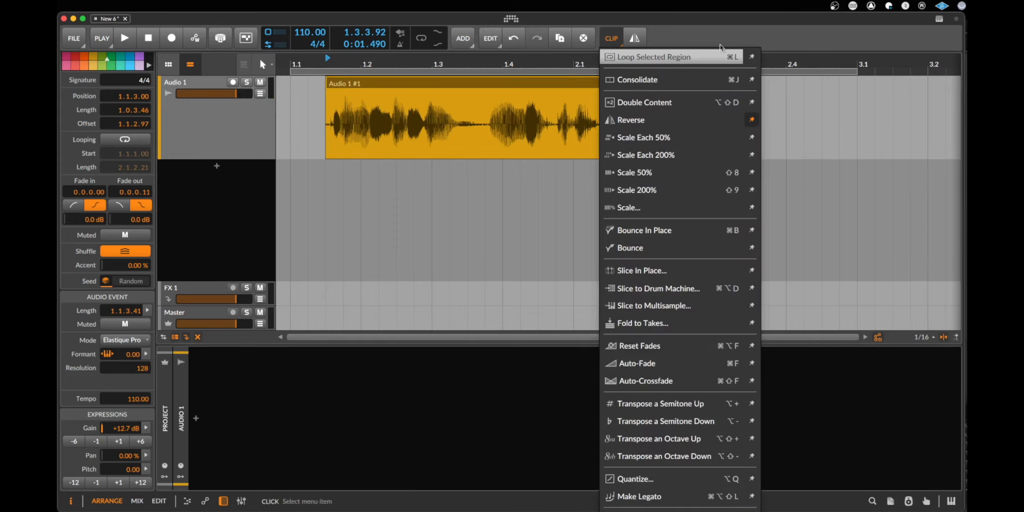
click(634, 38)
Compare the reversed and original clip by reversing it, playing it, flipping it back and playing it again
click(633, 38)
key(space)
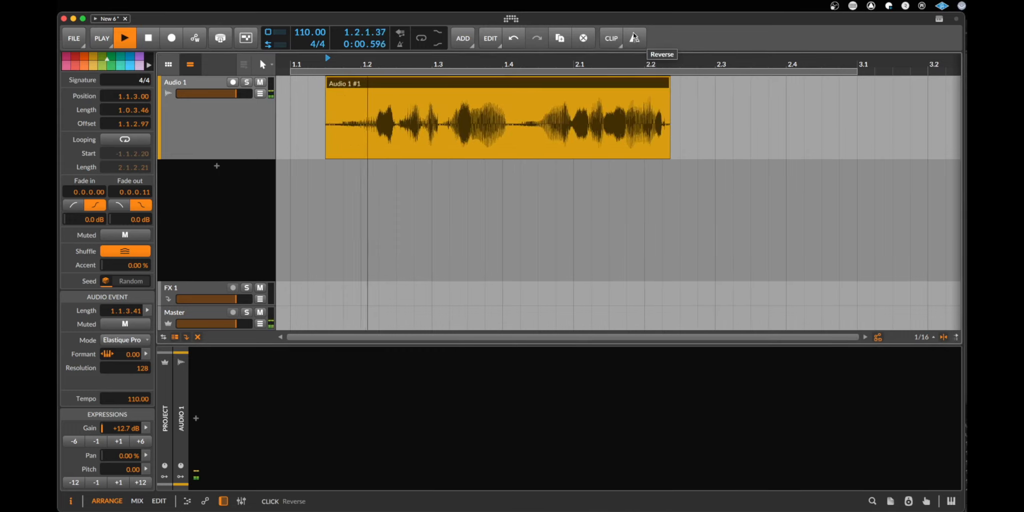
key(space)
click(634, 38)
key(space)
key(space)
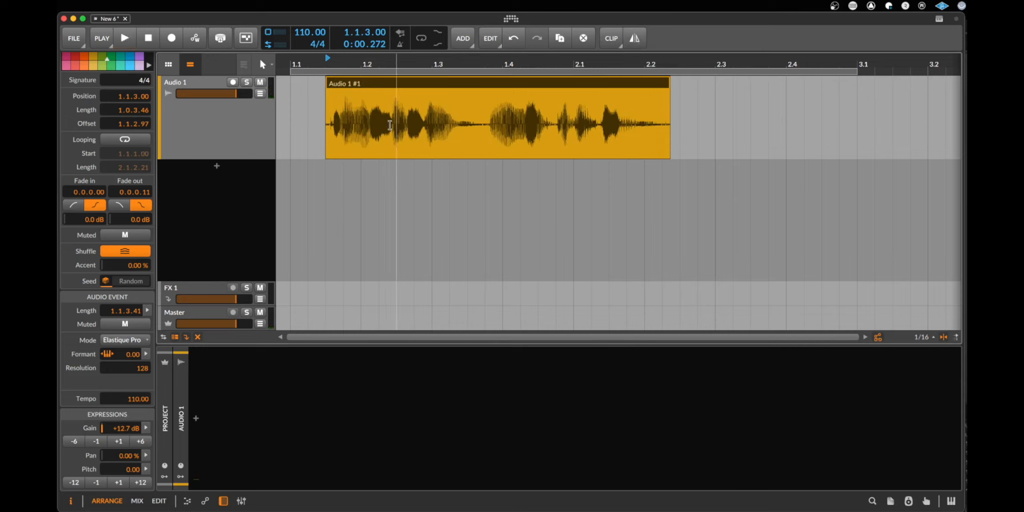
Split the clip into five pieces at about 1.2.2.72, 1.2.3.61, 1.2.4.47 and 1.3.4.05
click(373, 132)
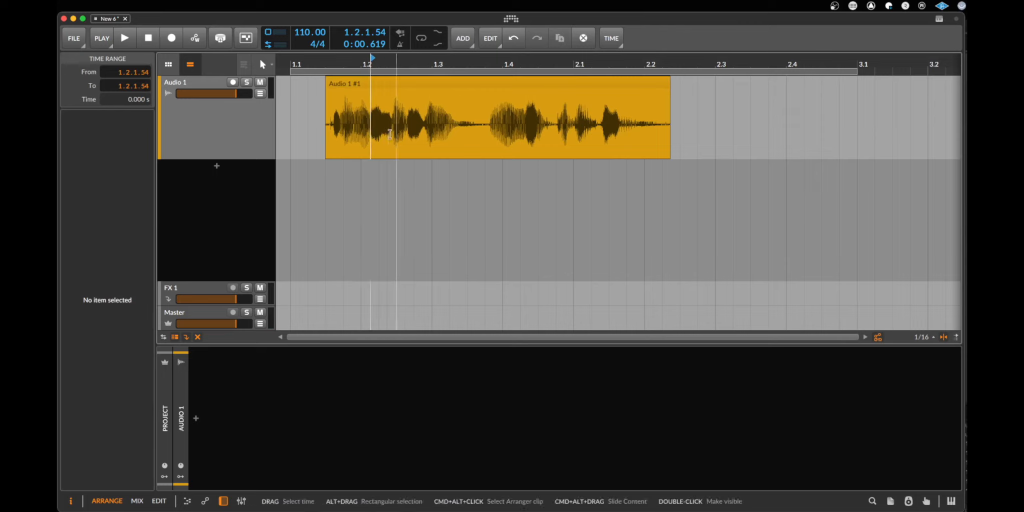
click(393, 132)
key(super+e)
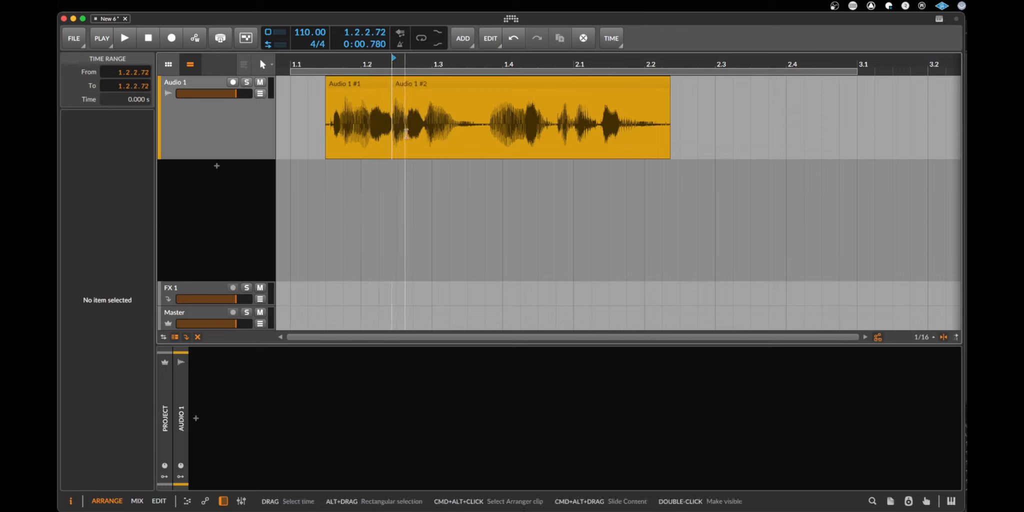
click(410, 136)
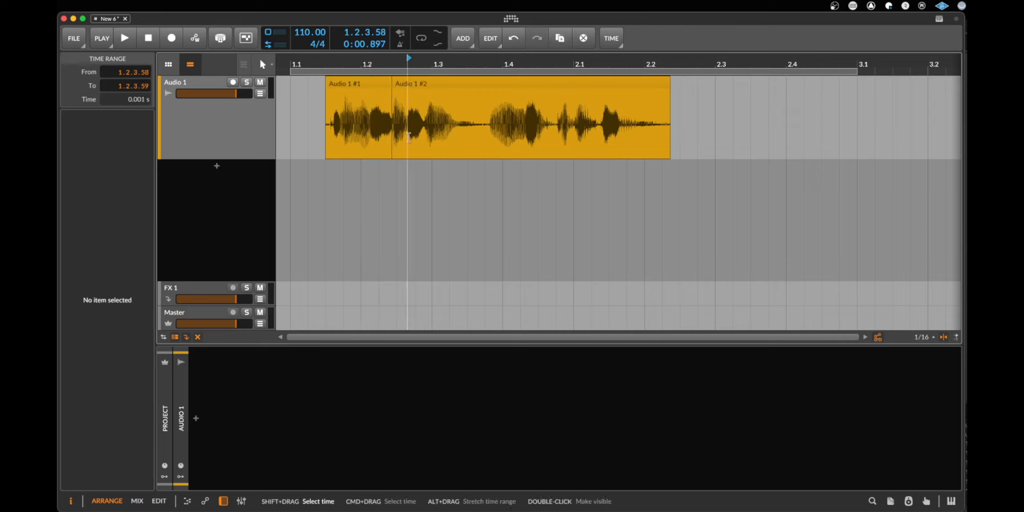
key(super+e)
click(423, 132)
key(super+e)
click(486, 131)
key(super+e)
Move the first piece to the empty area at 2.2.4.00 and the second piece to 1.1.1.00
click(369, 84)
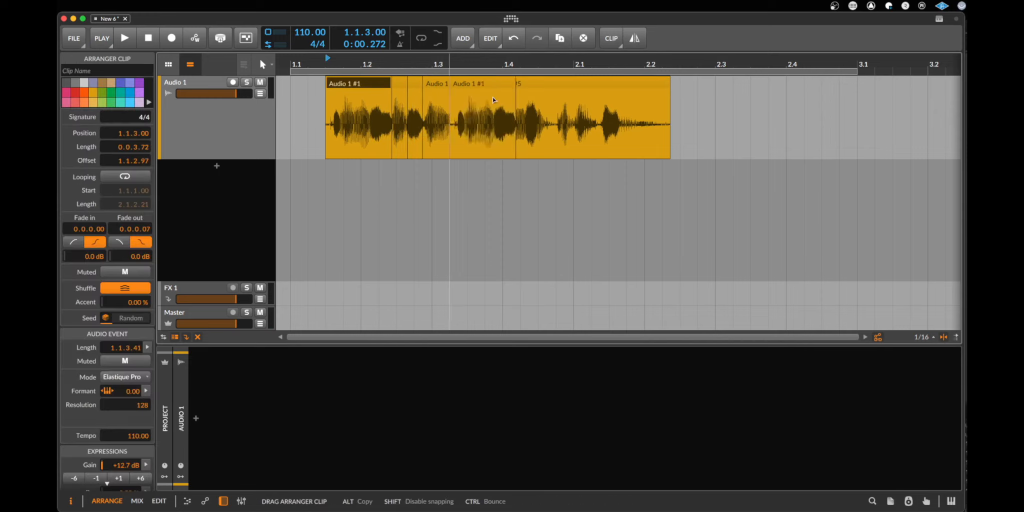
drag(369, 84, 741, 84)
drag(403, 84, 289, 91)
Place the third piece three times, at 1.1.2.00, 1.1.3.00 and 1.1.4.00, and move the fourth piece to 1.2.1.00
drag(413, 85, 344, 86)
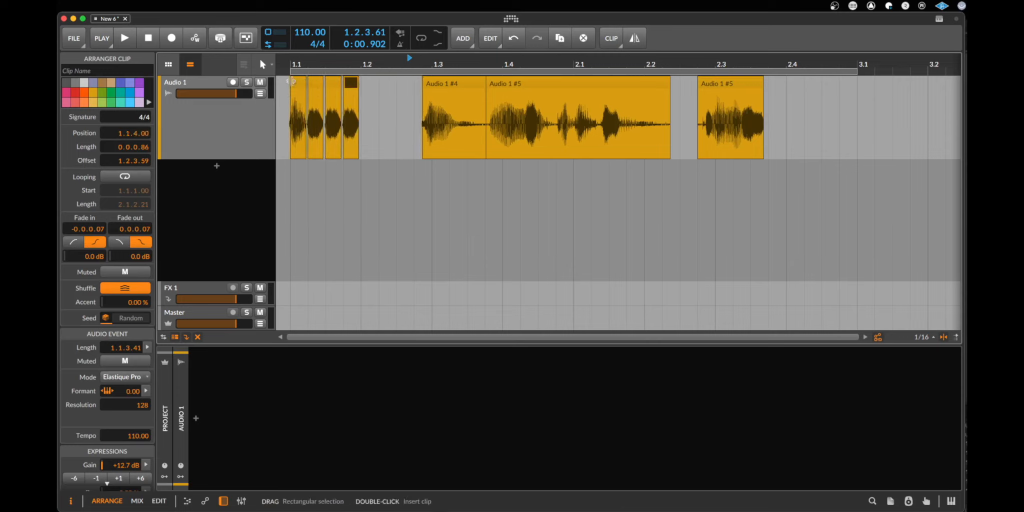
drag(432, 90, 376, 88)
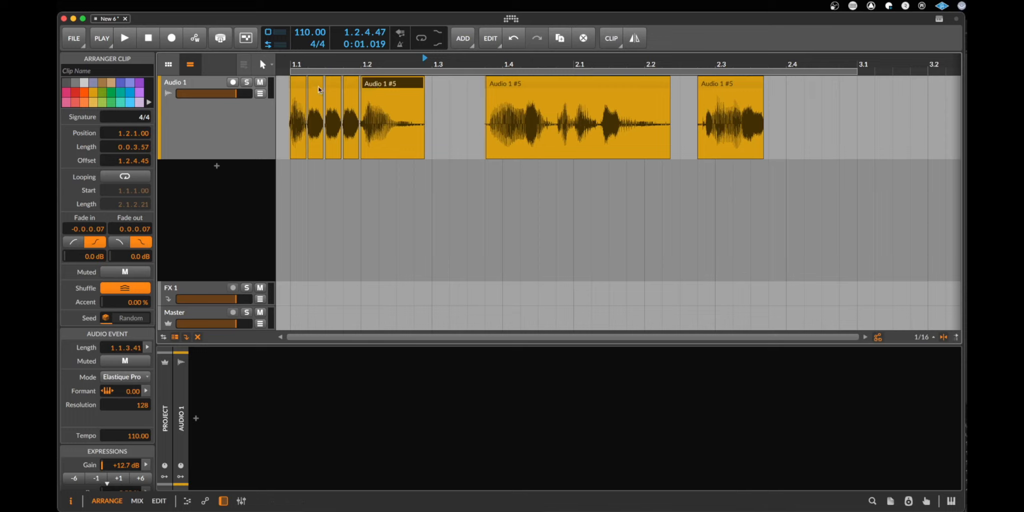
Copy the two short pieces at 1.1.3.00 and 1.1.4.00 to 1.2.3.00 and 1.2.4.00
click(337, 83)
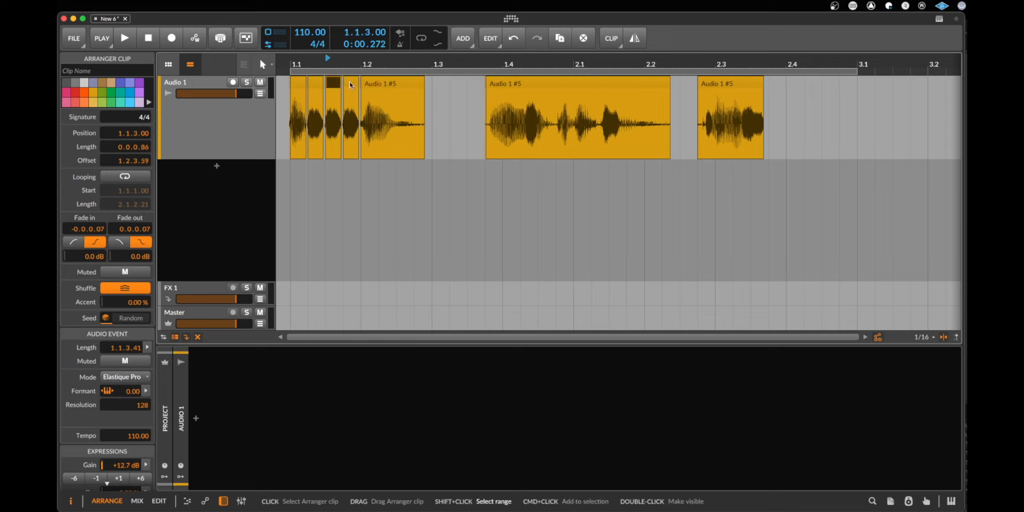
super+click(350, 85)
drag(350, 85, 406, 94)
Move the long last piece to 1.3.1.00, play it, and delete it
drag(542, 88, 488, 87)
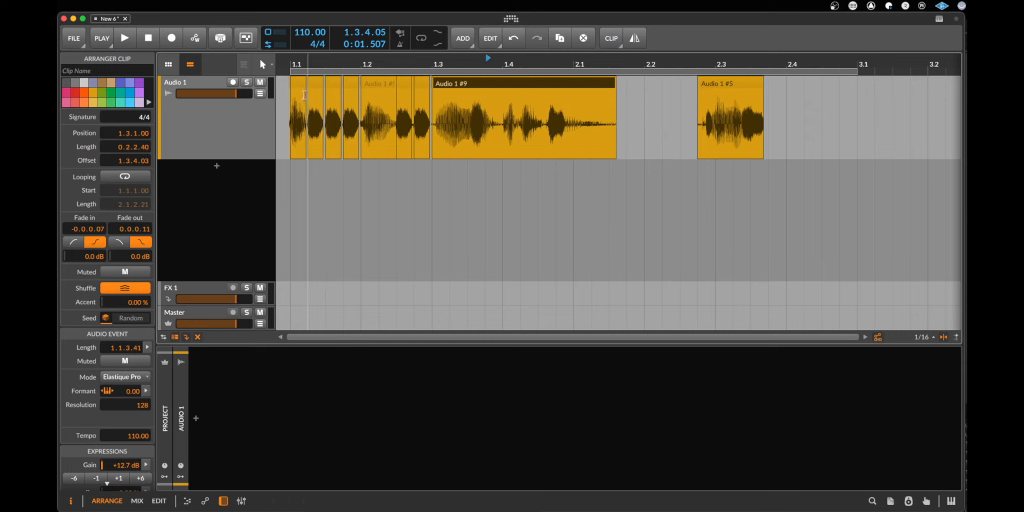
key(space)
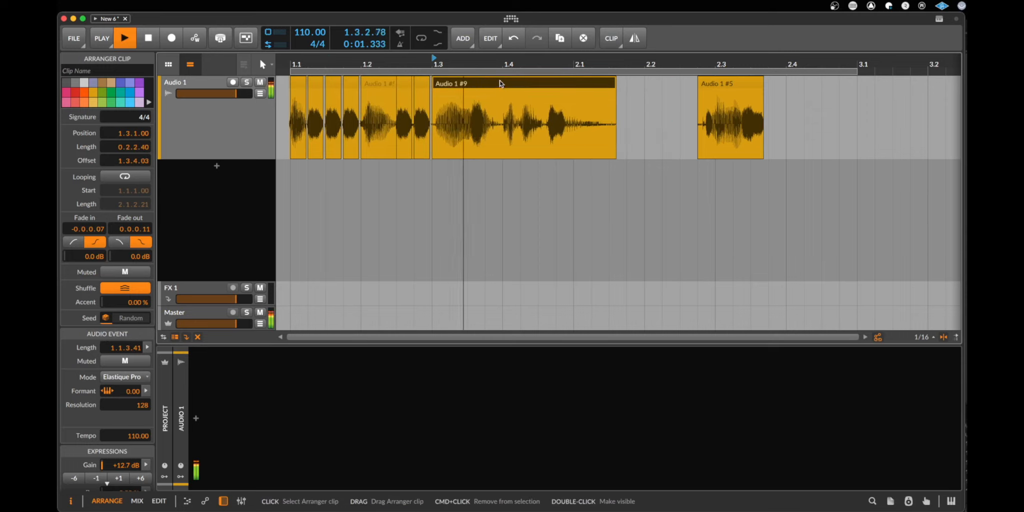
key(Delete)
key(space)
Duplicate the time range from 1.1.1.00 to 1.3.1.00 and delete the leftover piece at 2.2.4.00
click(300, 94)
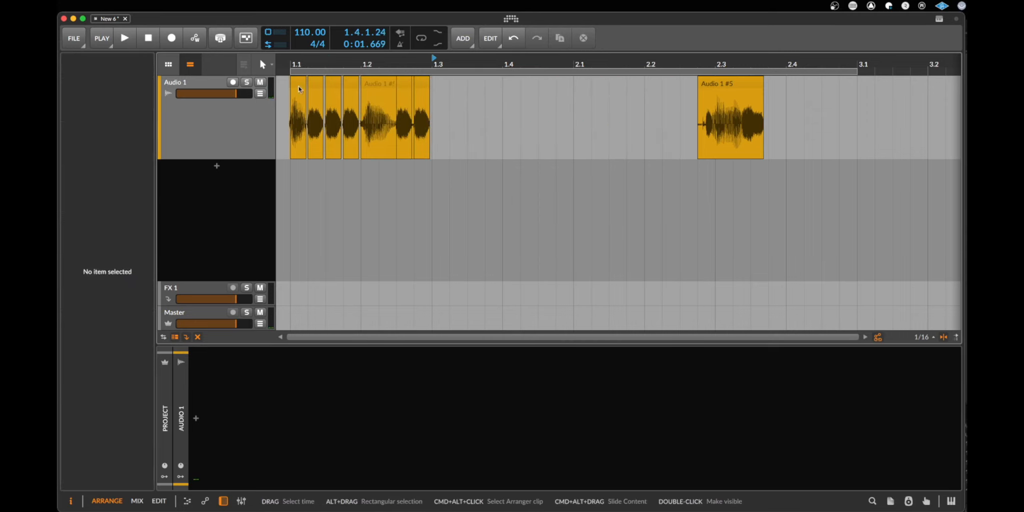
drag(432, 116, 291, 116)
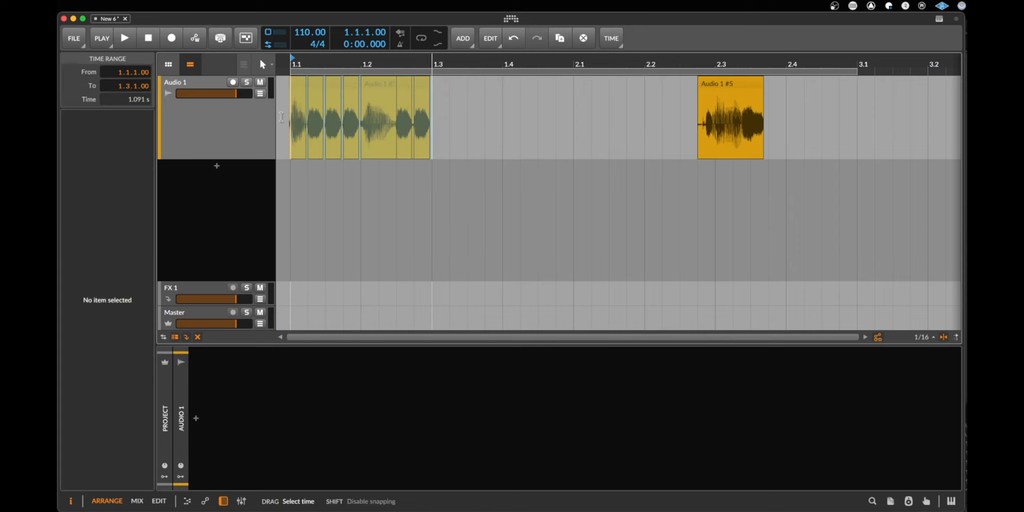
key(super+d)
click(715, 83)
key(Delete)
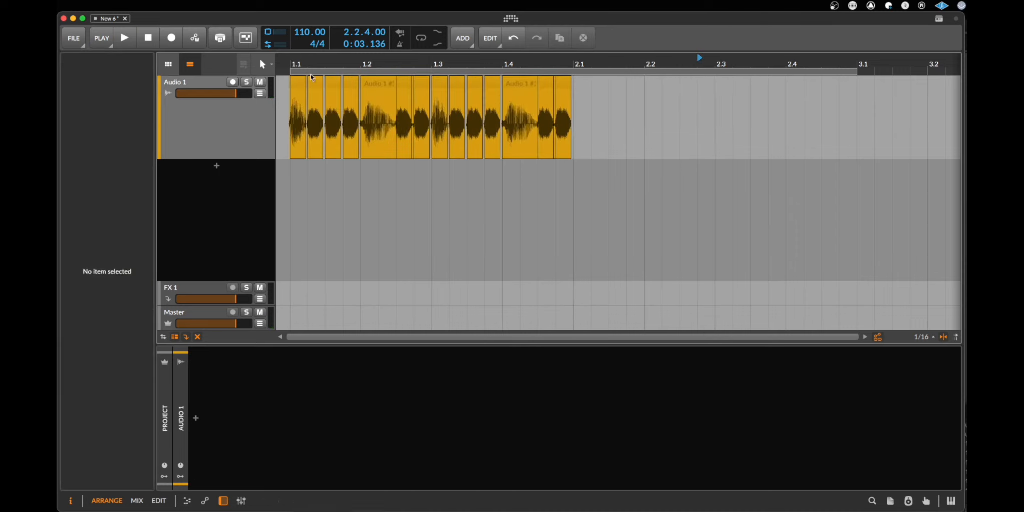
Play the rearranged pieces from the start of the arrangement
click(300, 85)
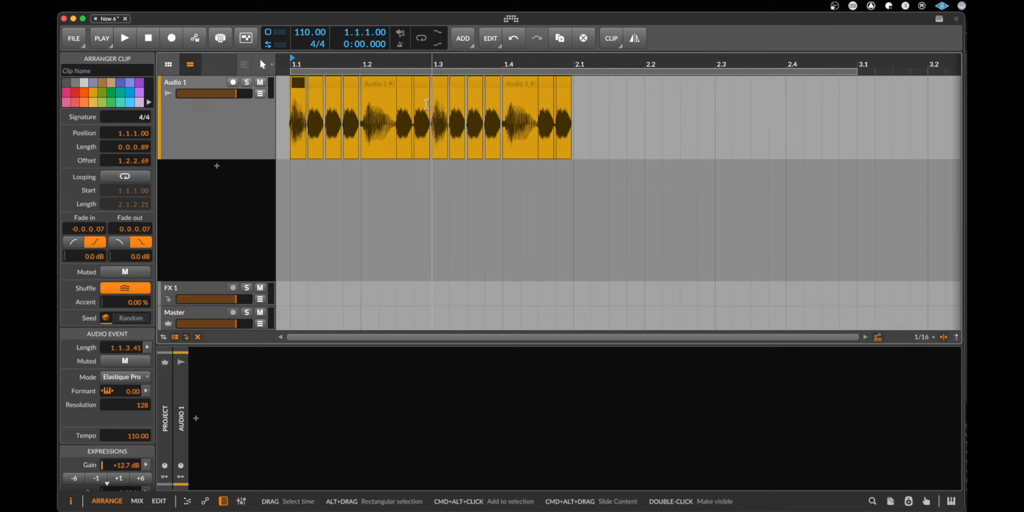
key(space)
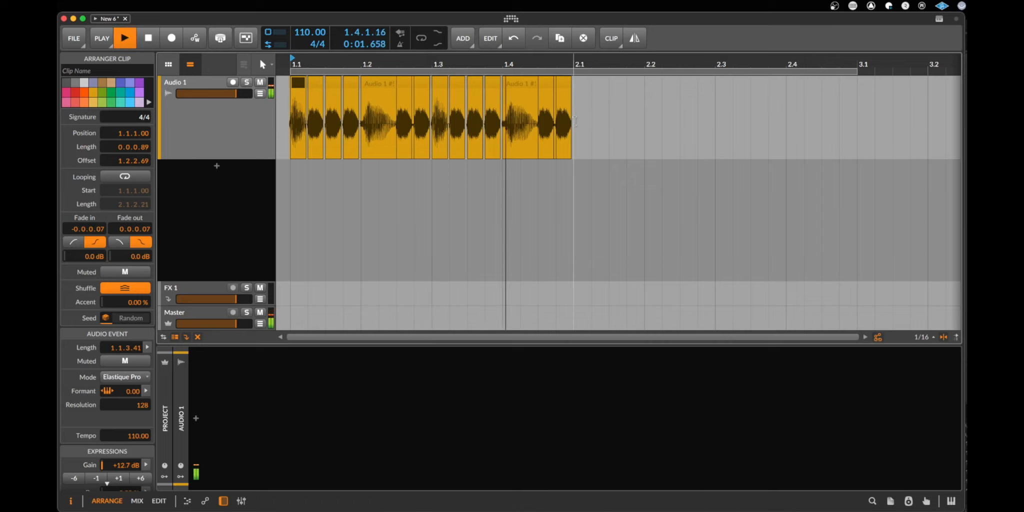
key(space)
Duplicate the one-bar range from 1.1.1.00 to 2.1.1.00 three times and set playback to start at the first clip
drag(574, 121, 290, 115)
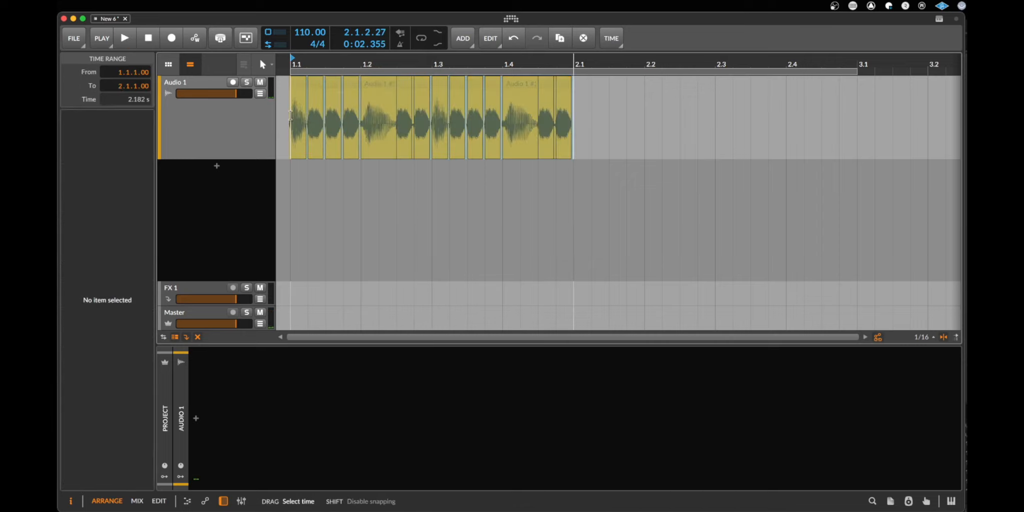
drag(437, 61, 457, 83)
click(546, 119)
drag(484, 127, 290, 126)
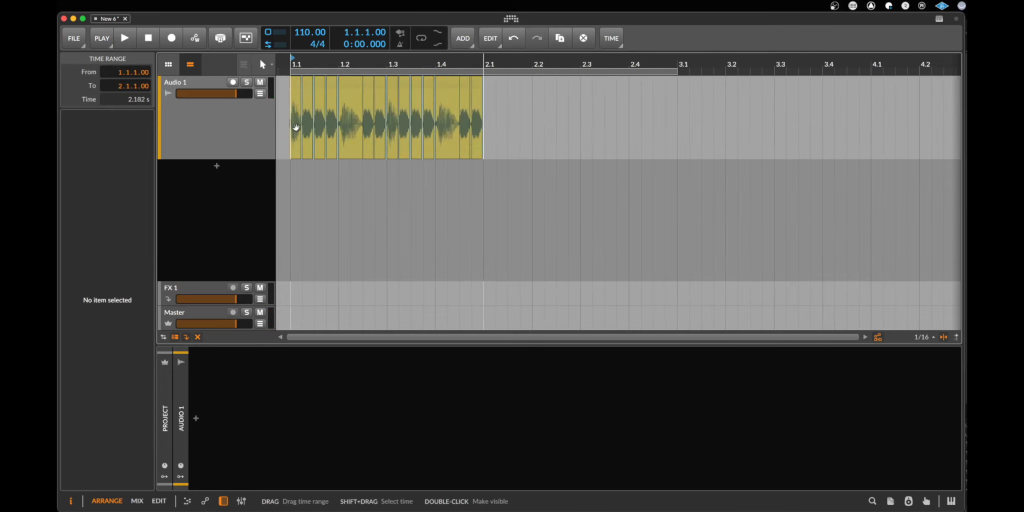
key(super+d)
key(super+d)
key(super+d)
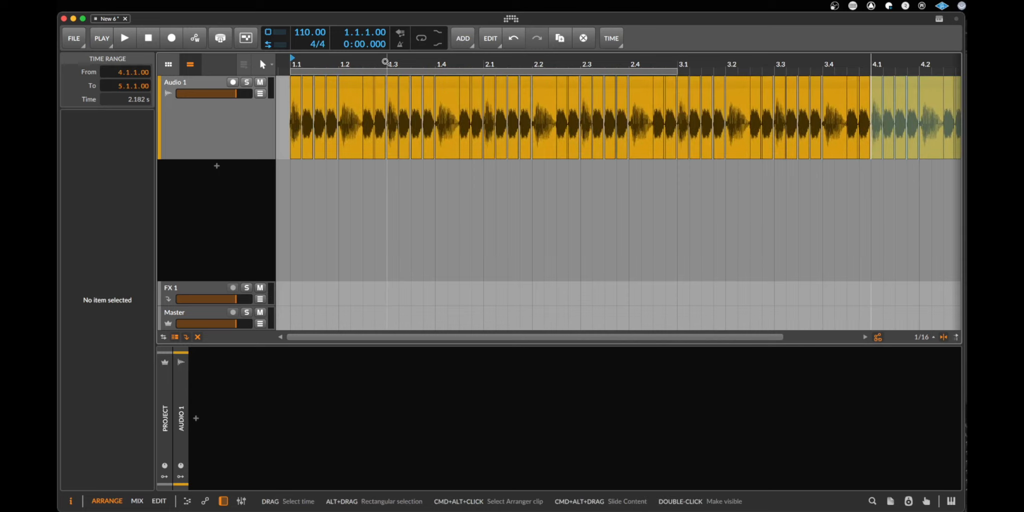
drag(431, 61, 277, 81)
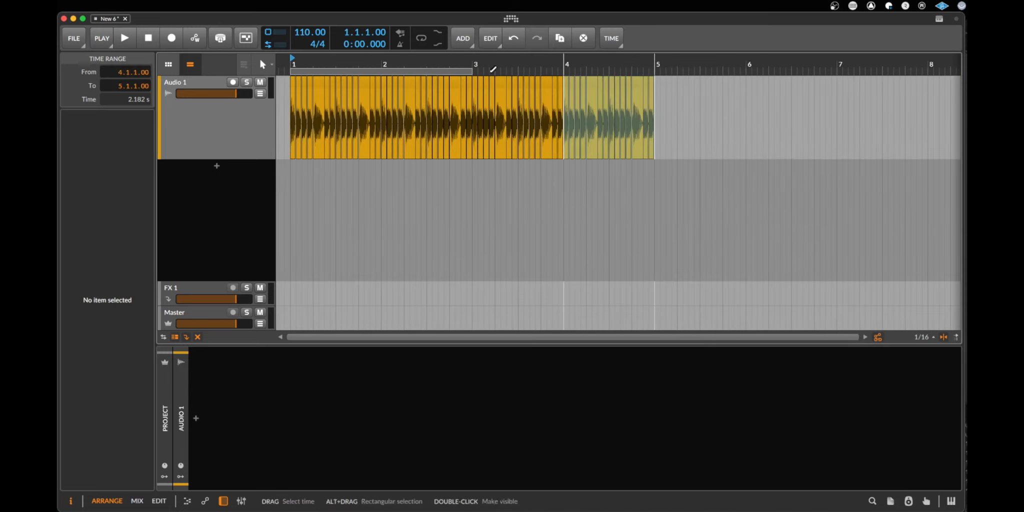
click(292, 84)
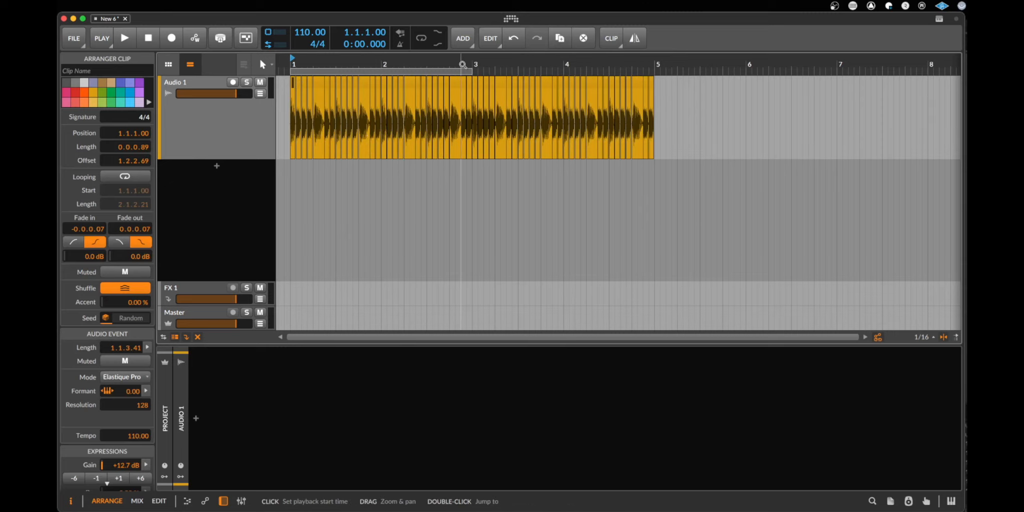
Play the four-bar pattern of duplicated pieces from the start of the arrangement
key(space)
drag(463, 65, 505, 65)
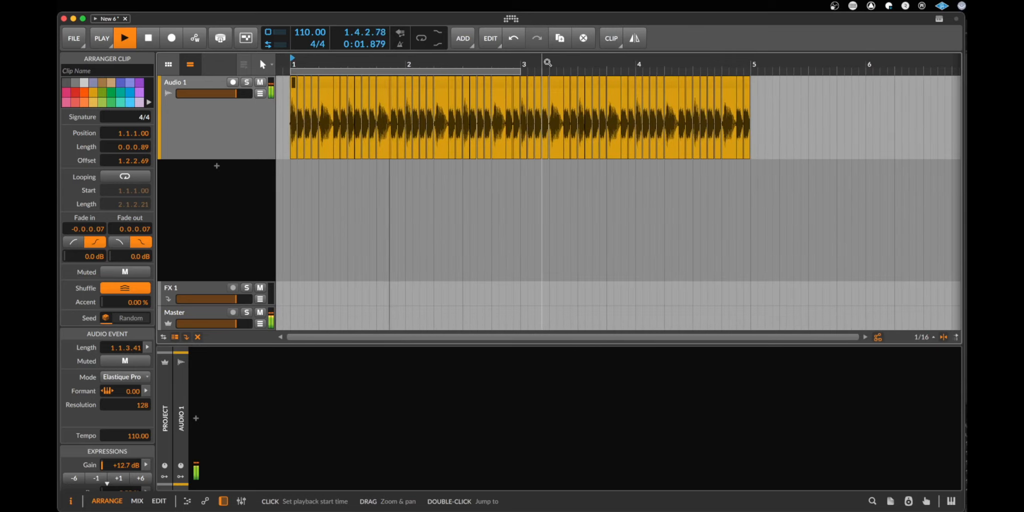
key(space)
Undo the three duplications of the one-bar range
key(super+z)
key(super+z)
key(super+z)
drag(366, 65, 585, 97)
Consolidate the pieces in the time range from 1.1.1.00 to 2.1.1.00 into a single clip
click(668, 119)
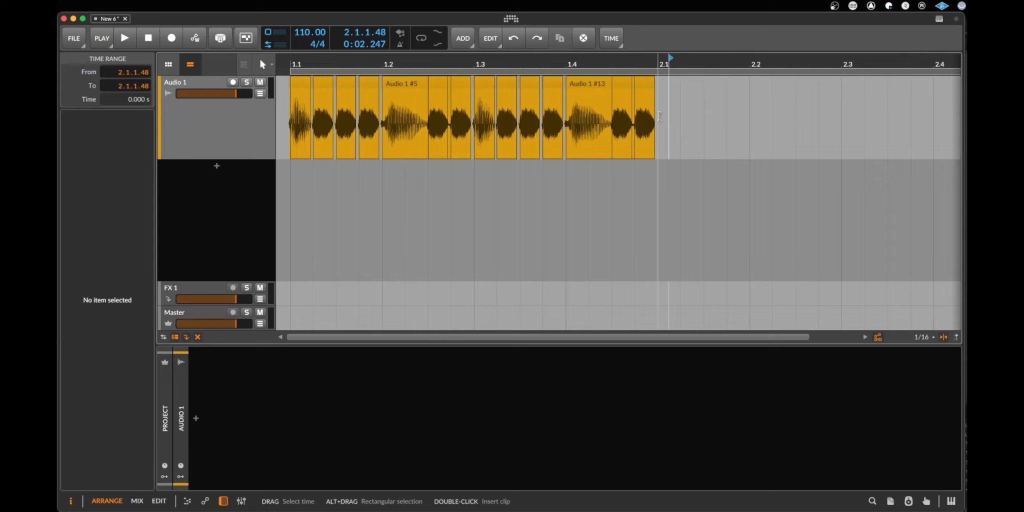
click(755, 104)
click(292, 110)
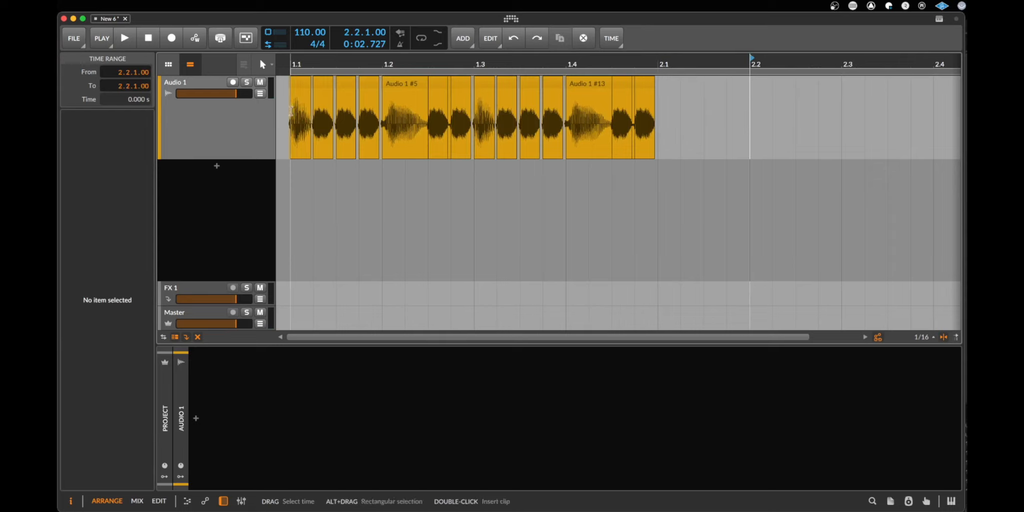
drag(292, 110, 661, 119)
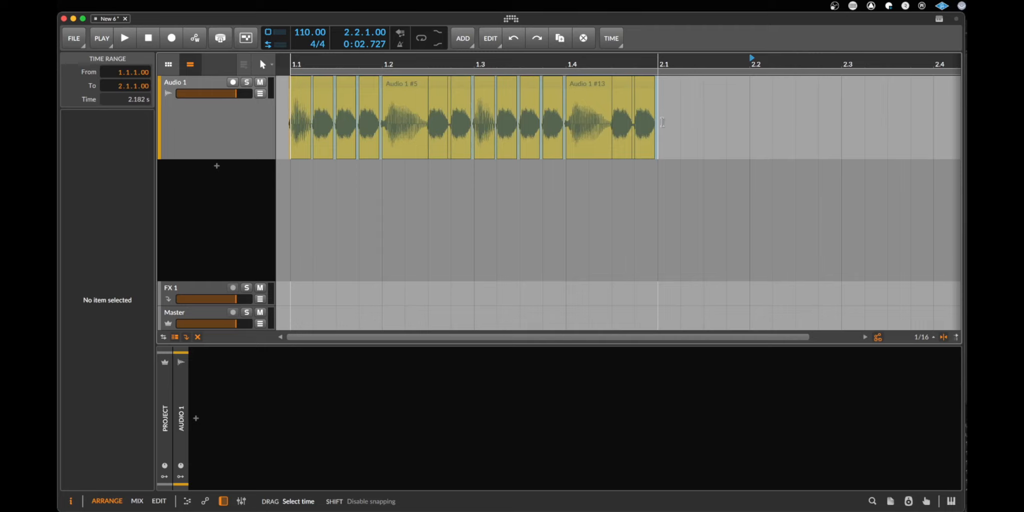
drag(662, 122, 662, 121)
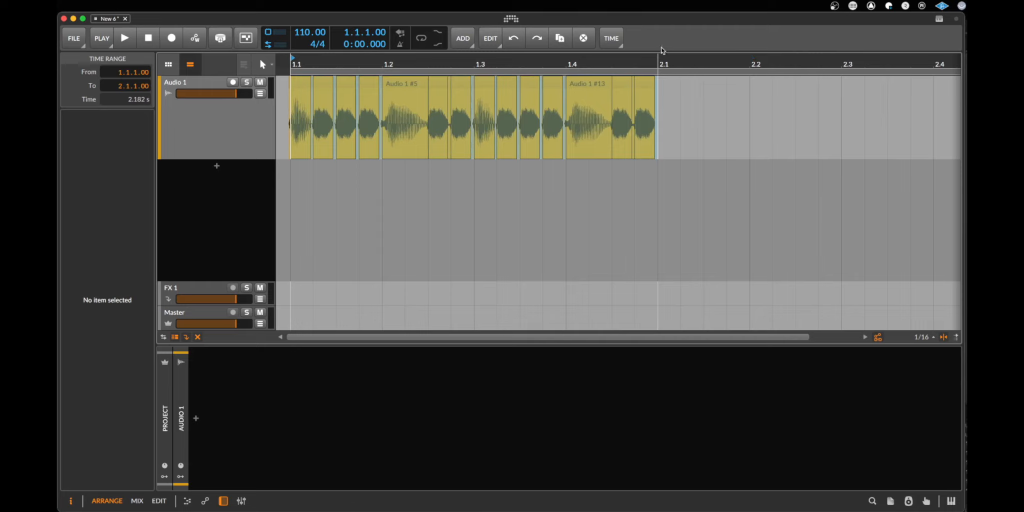
right_click(417, 85)
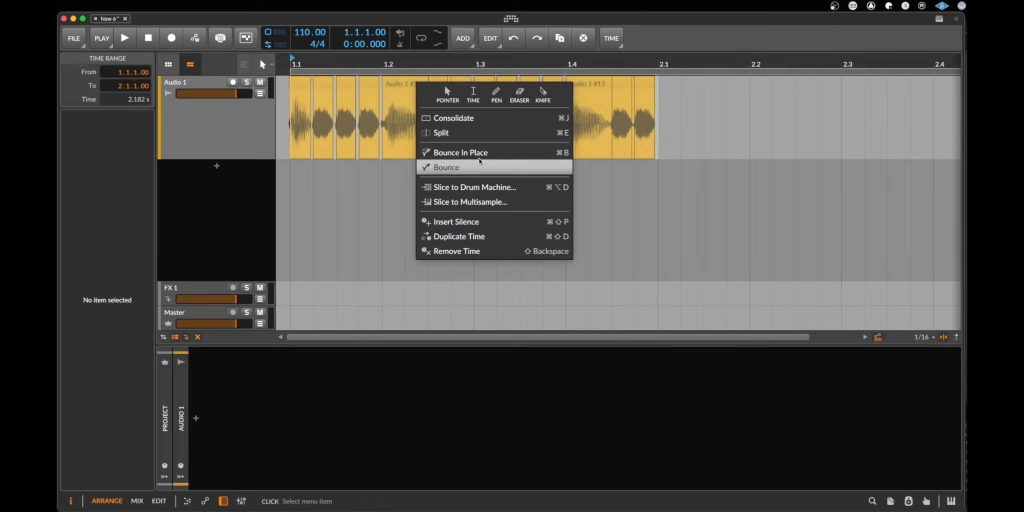
click(469, 119)
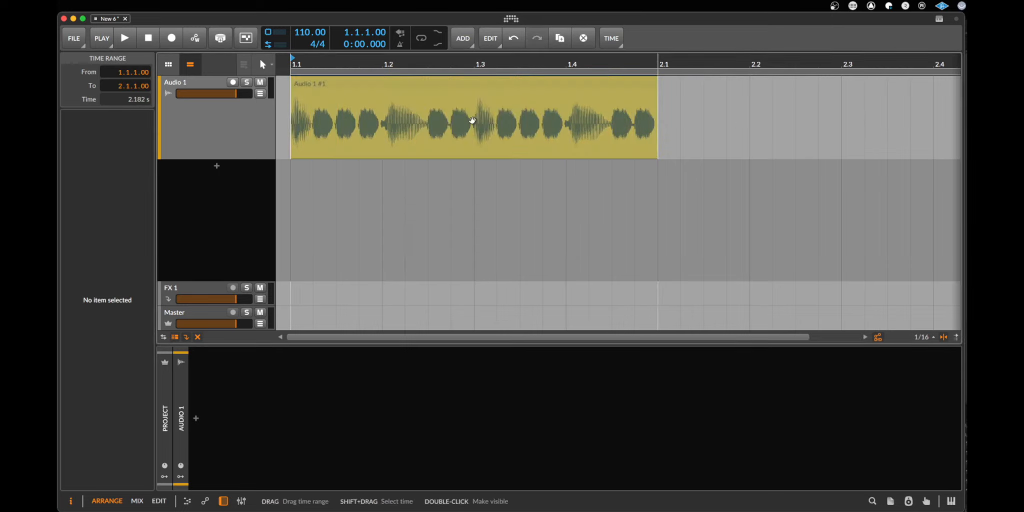
Try extending the consolidated clip's end to a length of 5.0.0.00 without looping, and undo it
click(605, 85)
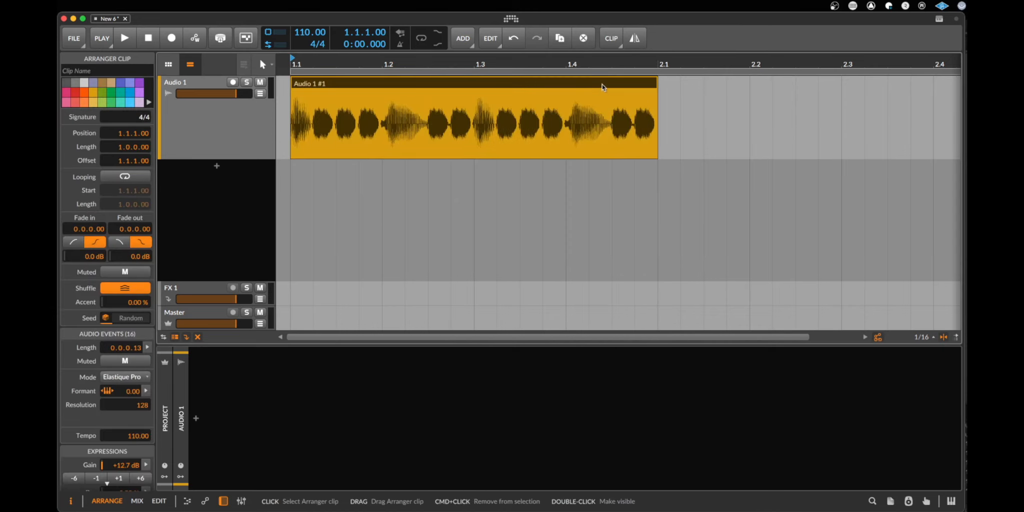
drag(589, 62, 539, 90)
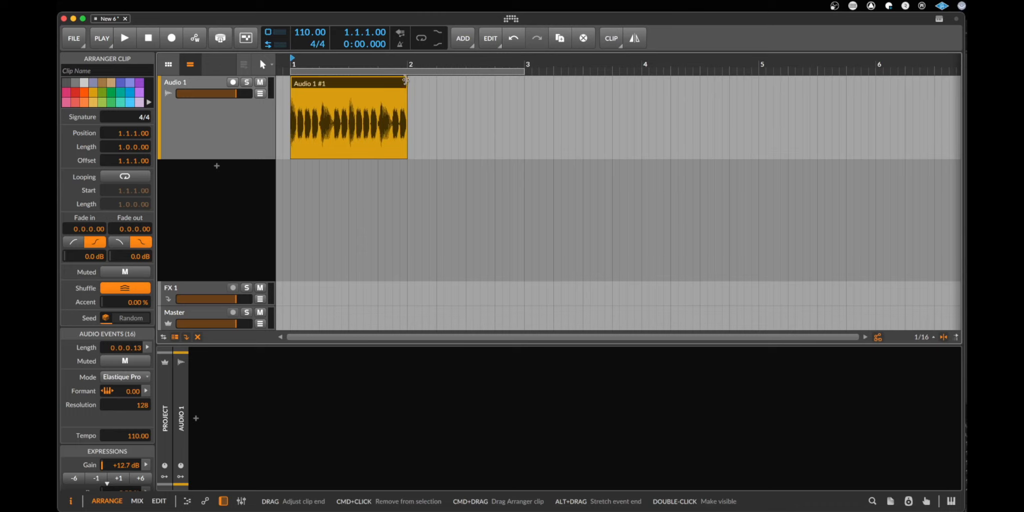
drag(405, 80, 845, 93)
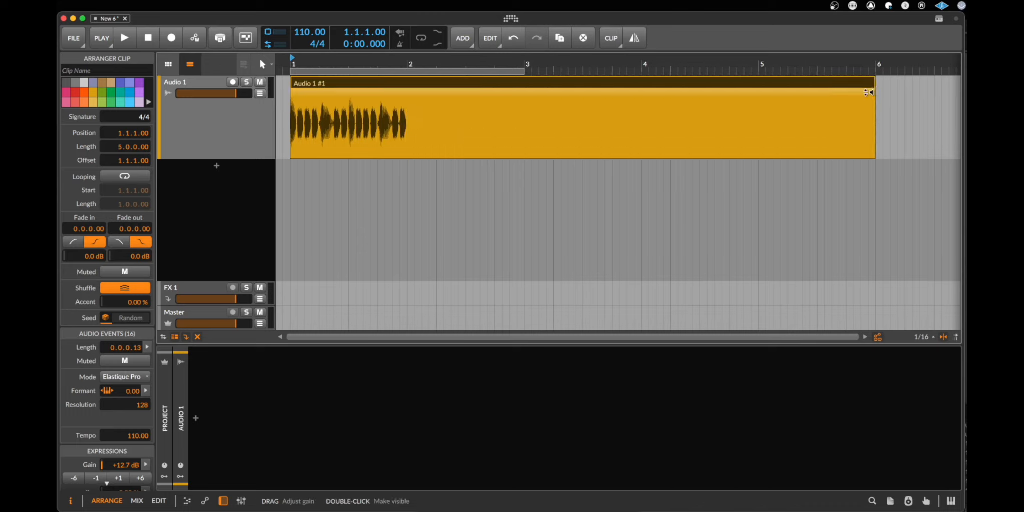
key(super+z)
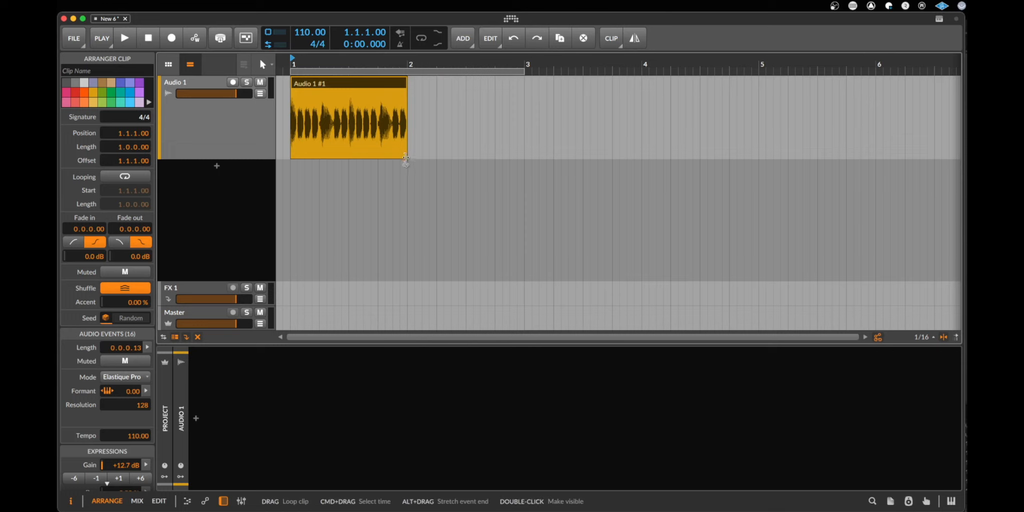
Loop the consolidated clip out to a length of 4.0.0.00 and play it
drag(405, 159, 758, 149)
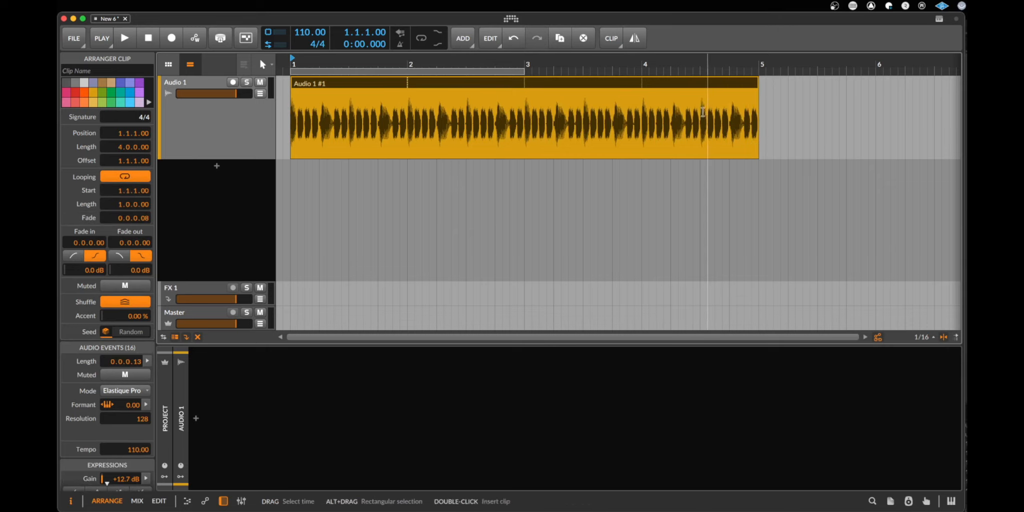
key(space)
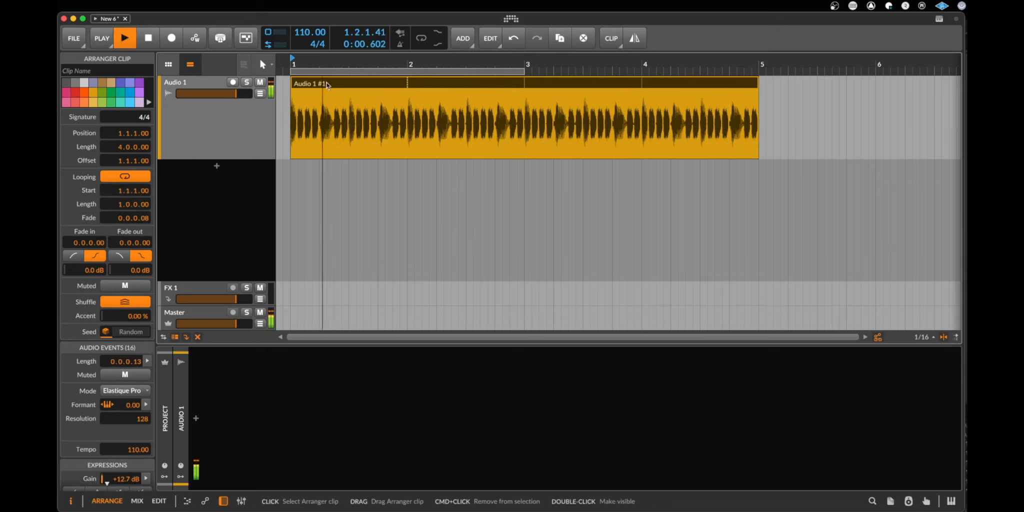
key(space)
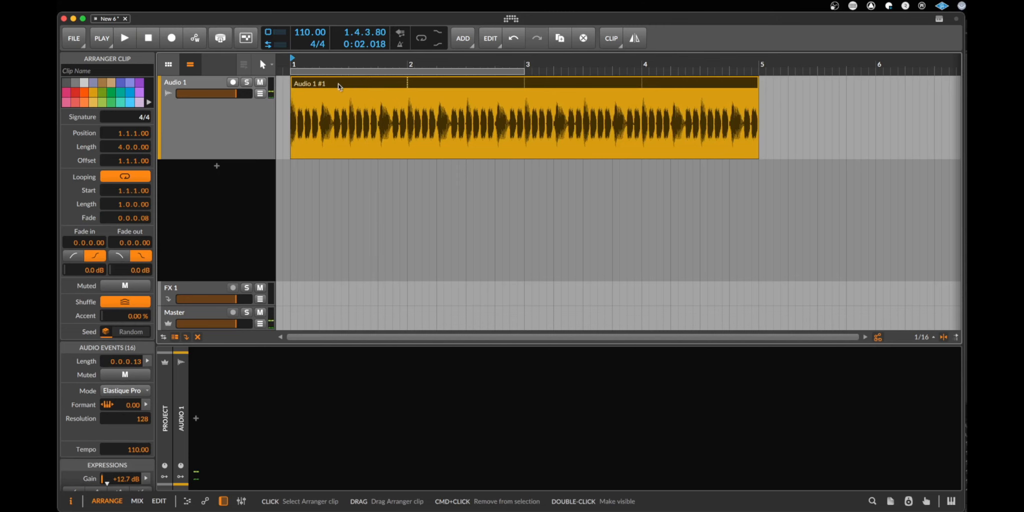
Open the looped clip in the audio event editor and enlarge the editor area
double_click(346, 84)
click(333, 269)
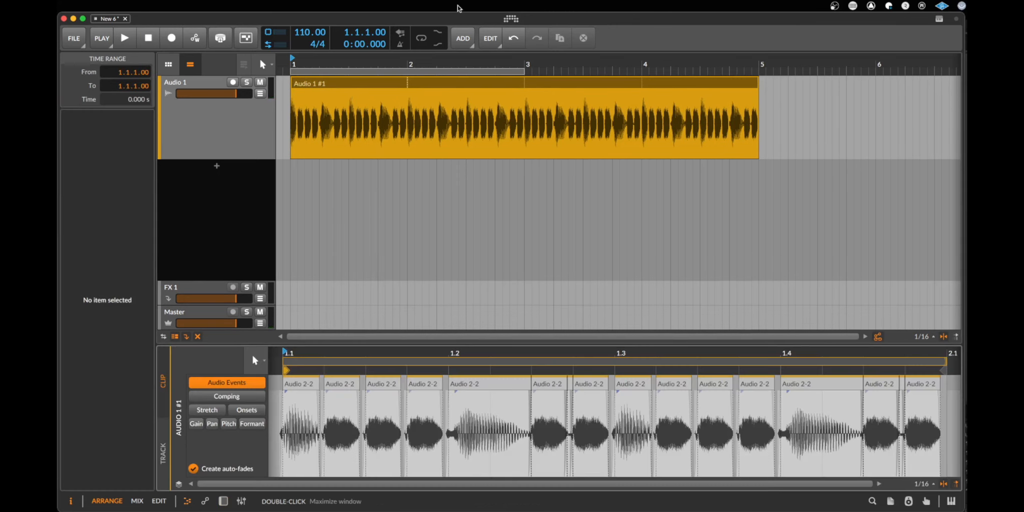
click(368, 86)
drag(448, 345, 451, 148)
Examine the separate audio events inside the consolidated clip by selecting several of them one after another
click(341, 188)
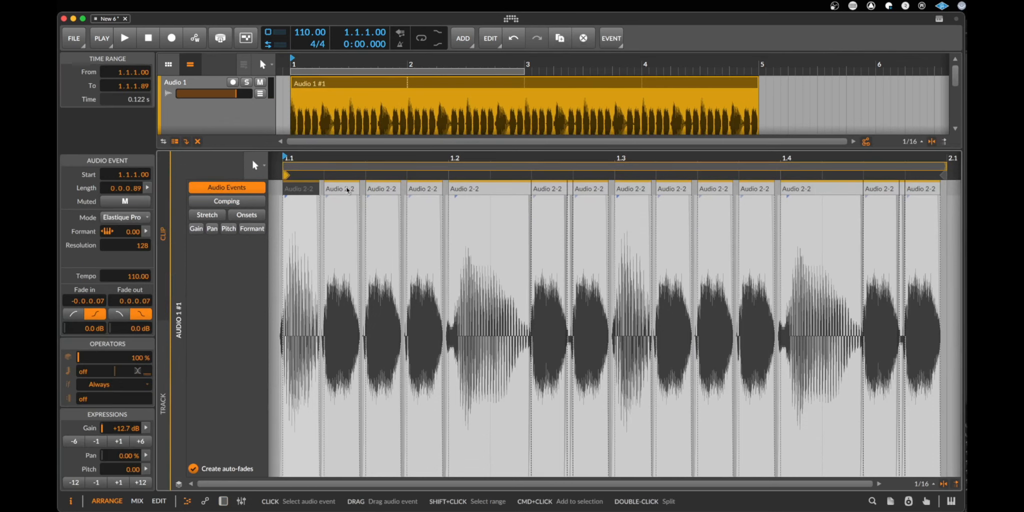
click(378, 192)
click(421, 191)
click(479, 190)
click(548, 190)
click(673, 190)
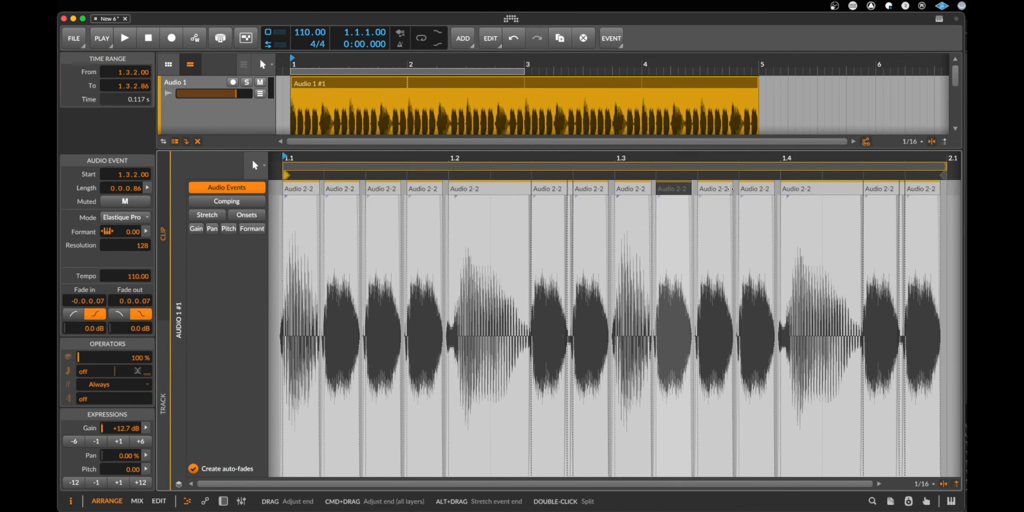
click(757, 192)
click(796, 193)
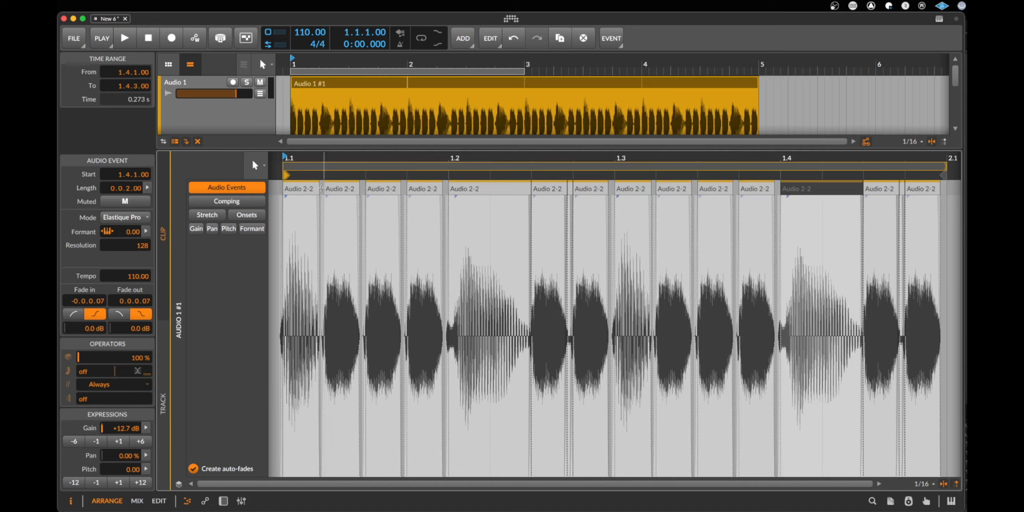
Try extending the first audio event's end to 1.4.1.15, play the result, and undo the extension
drag(324, 200, 777, 198)
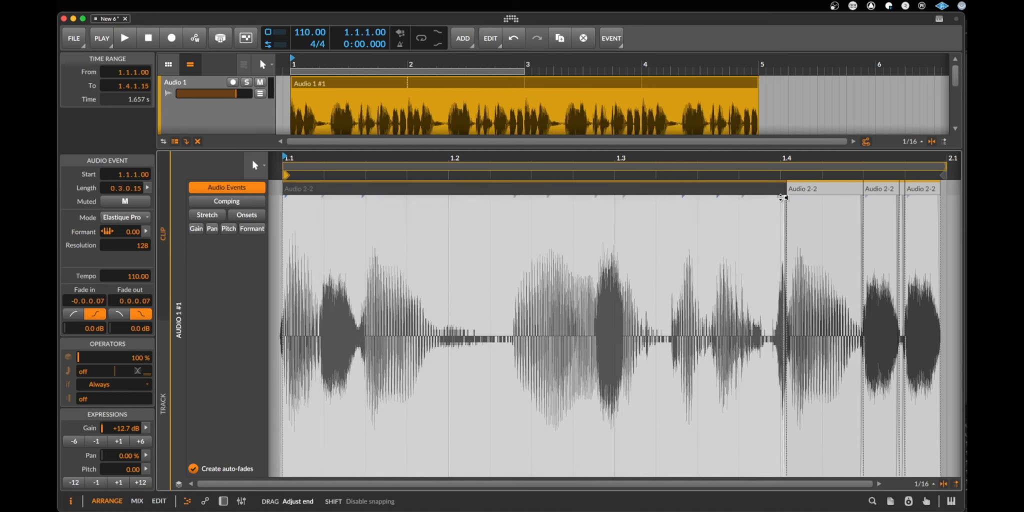
key(space)
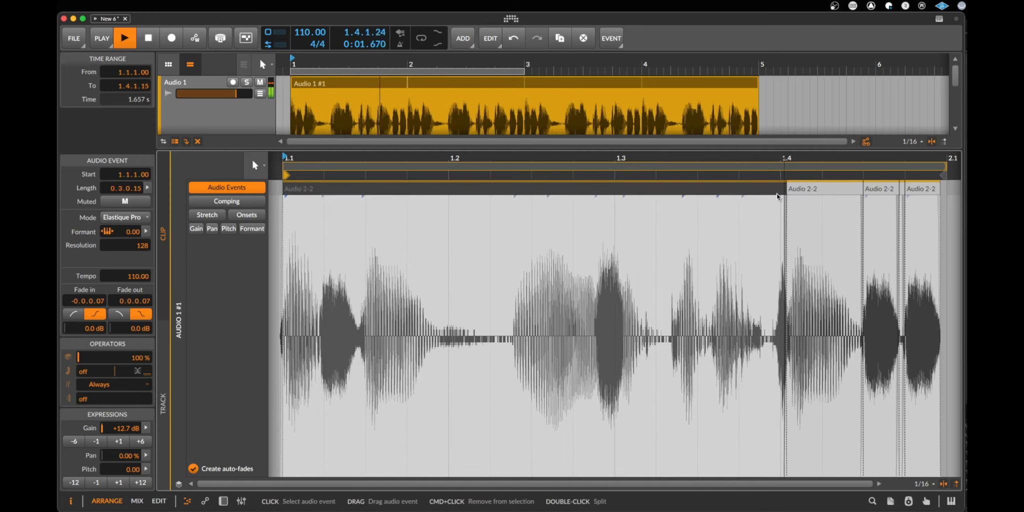
key(space)
key(super+z)
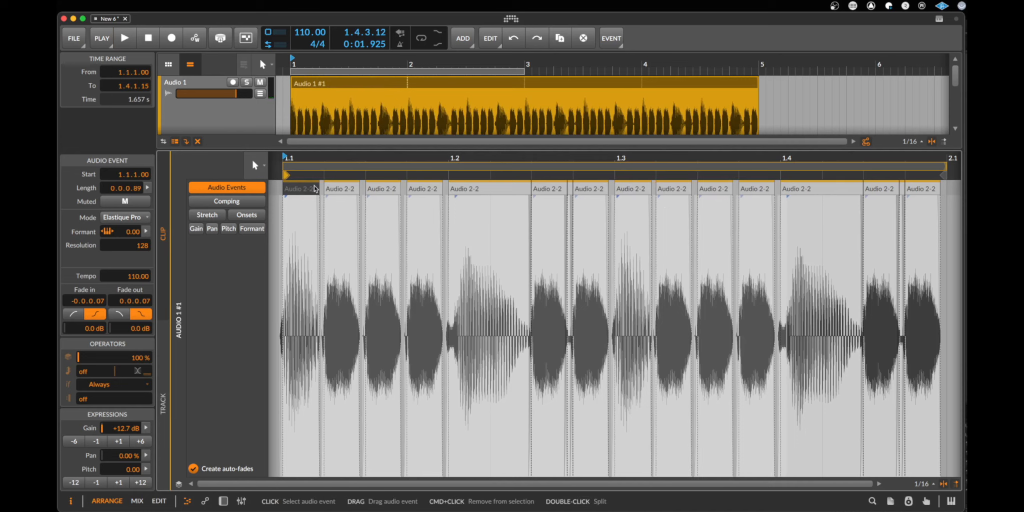
Delete the audio events at 1.1.2.00 and 1.1.4.00 inside the looped clip
click(351, 190)
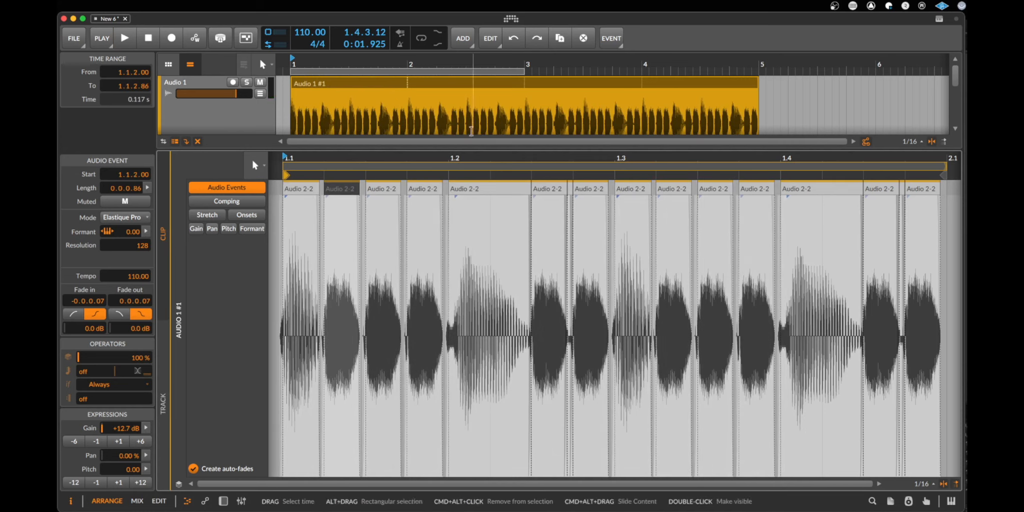
drag(431, 149, 380, 176)
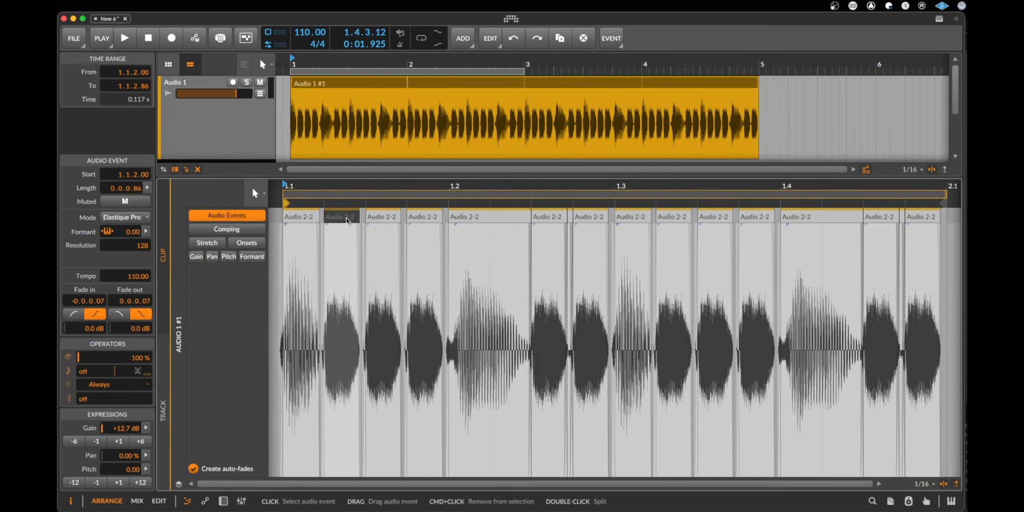
key(Delete)
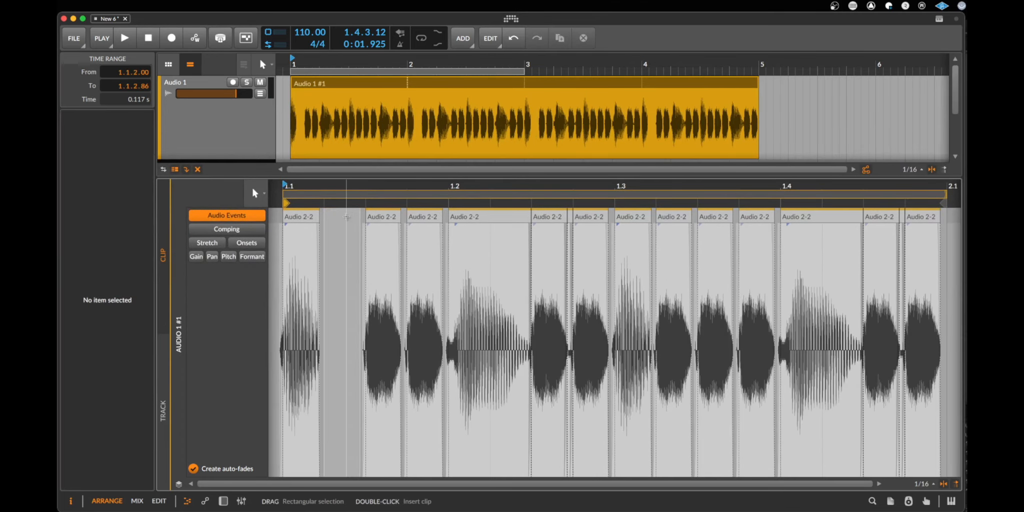
click(426, 218)
key(Delete)
Move the audio event at 1.1.3.00 to 1.1.4.00 and delete the one at 1.2.3.00
click(388, 219)
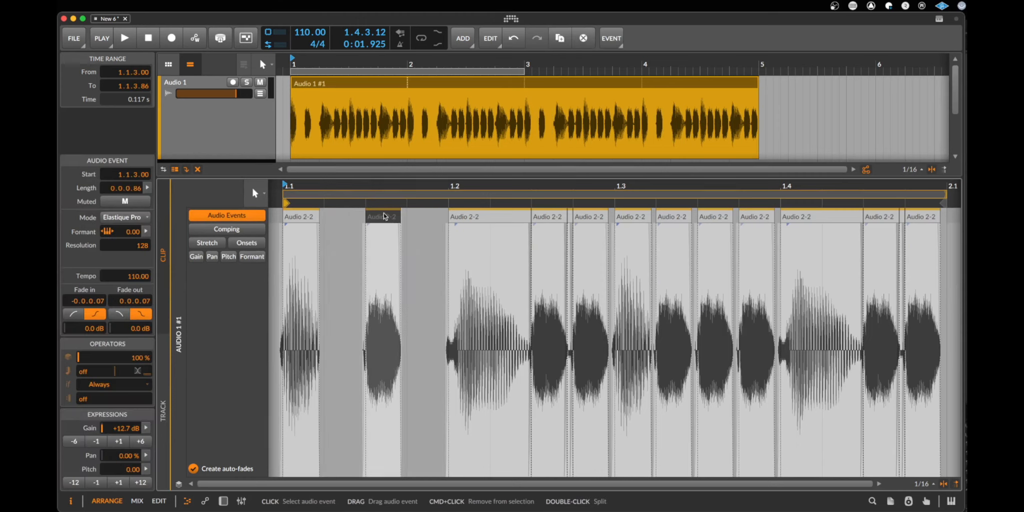
drag(384, 217, 421, 225)
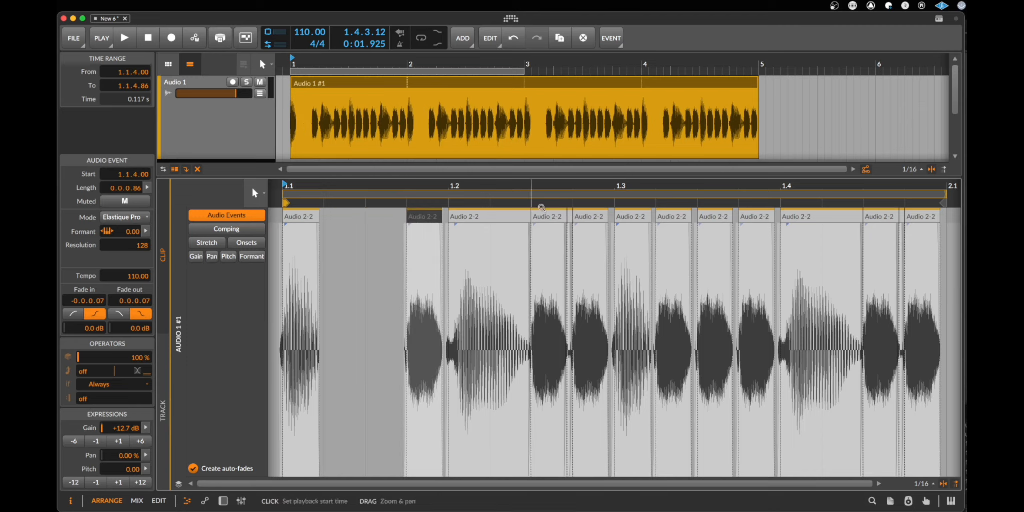
click(542, 218)
key(Delete)
Select the first audio event and play the thinned-out pattern from the start
click(320, 212)
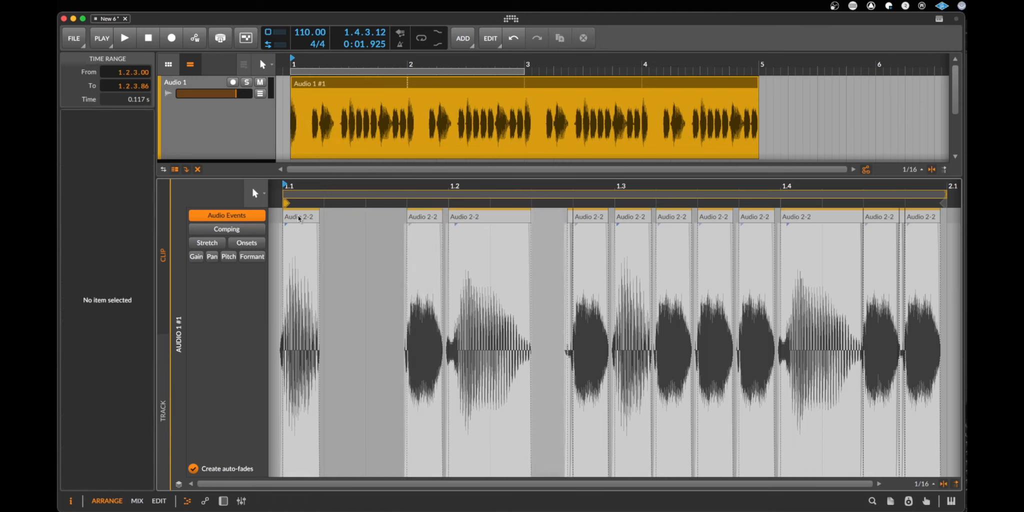
key(space)
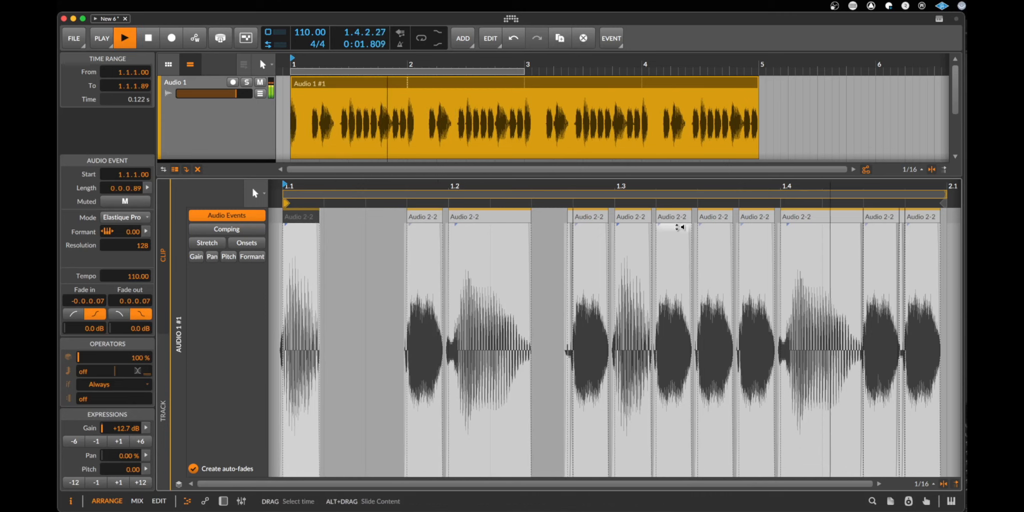
key(space)
Delete the last three audio events of the bar, starting with the long one at 1.4.1.00
click(790, 213)
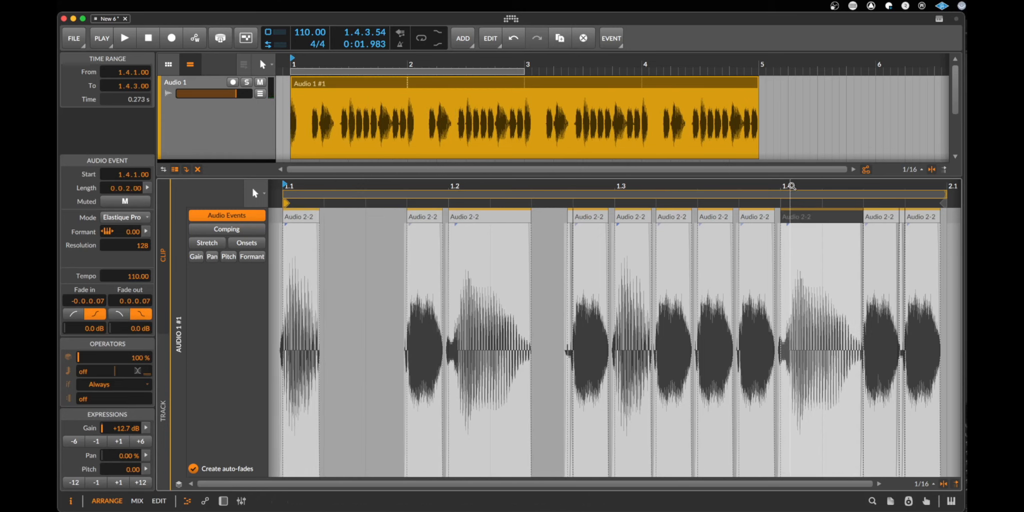
drag(789, 186, 744, 186)
shift+click(779, 214)
key(Delete)
Examine the available stretch modes for the looped clip's audio events without changing the mode
drag(611, 185, 567, 218)
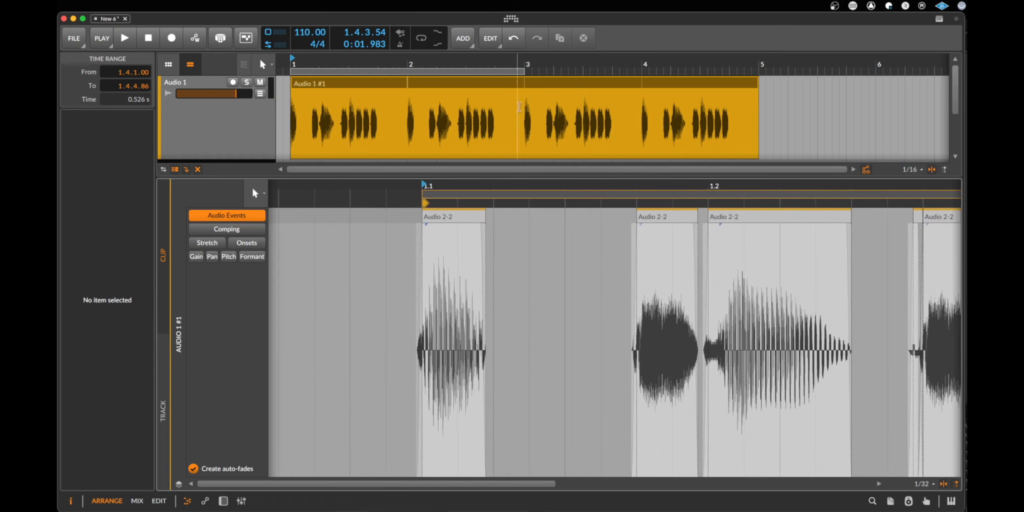
click(491, 81)
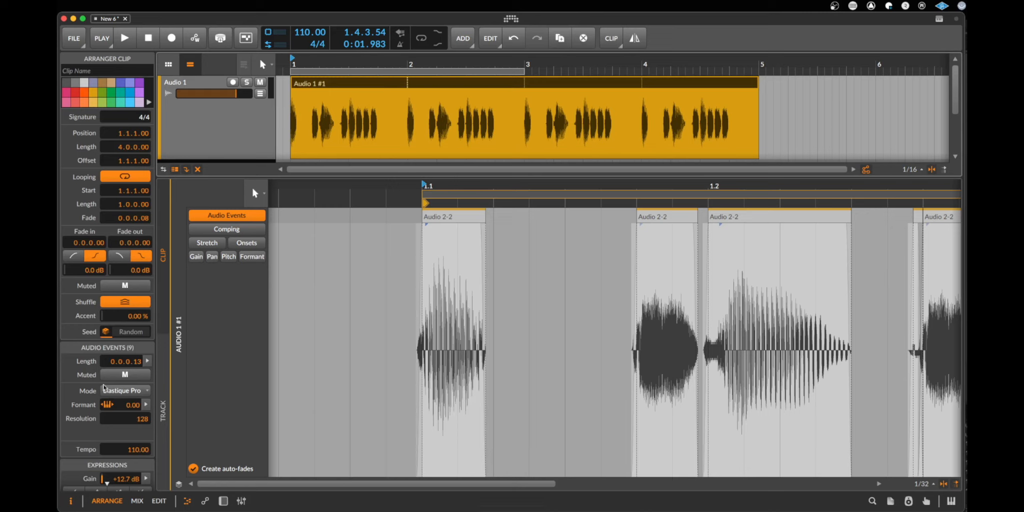
click(133, 392)
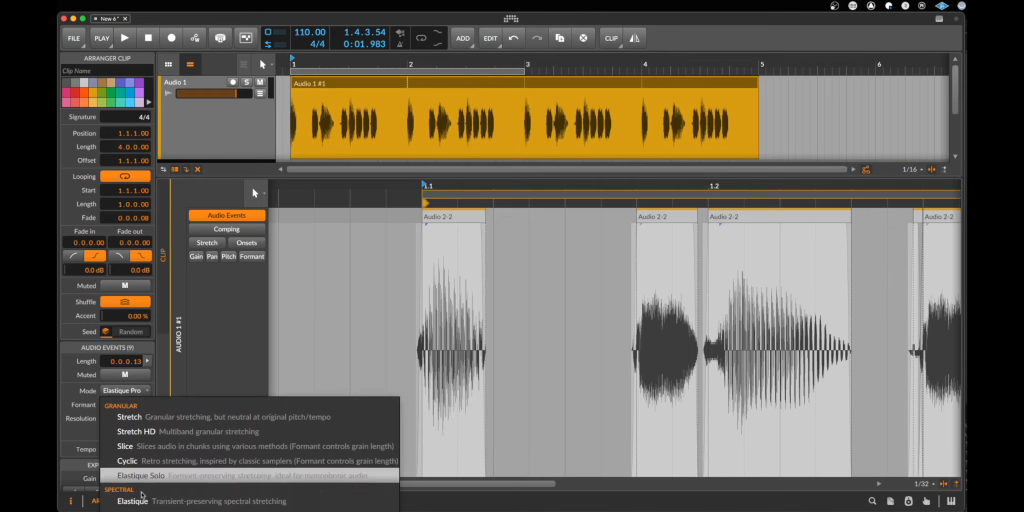
click(483, 212)
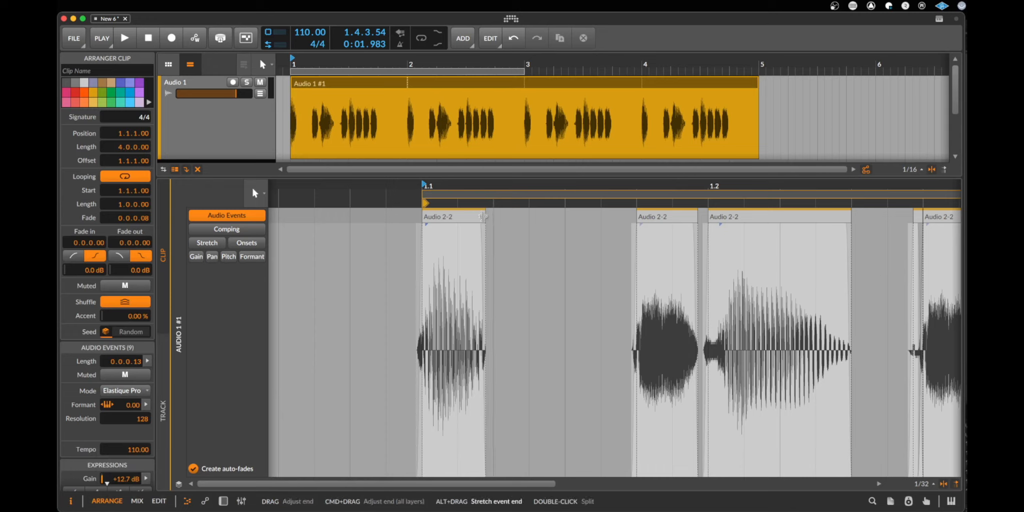
Stretch the first audio event's end to 1.1.3.50 and play the pattern
drag(483, 216, 602, 223)
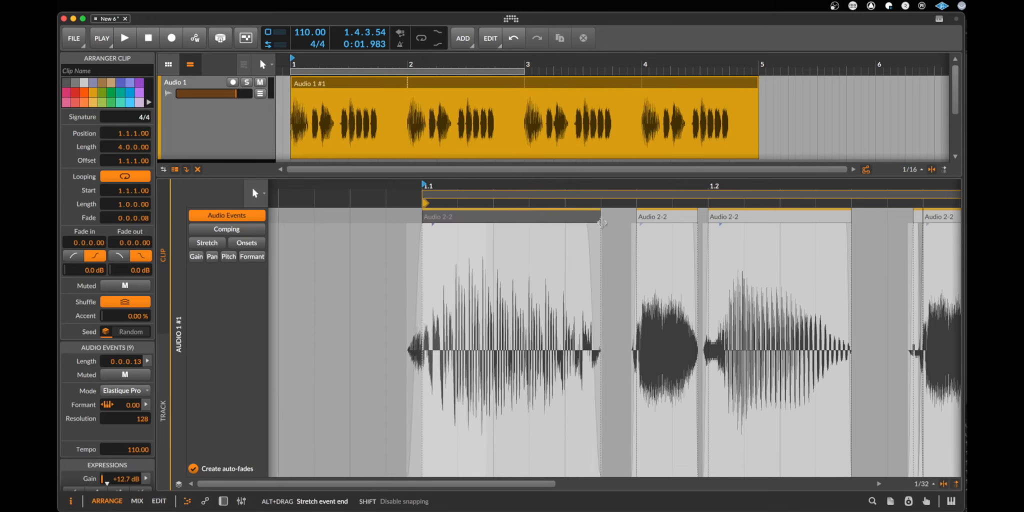
click(545, 218)
key(space)
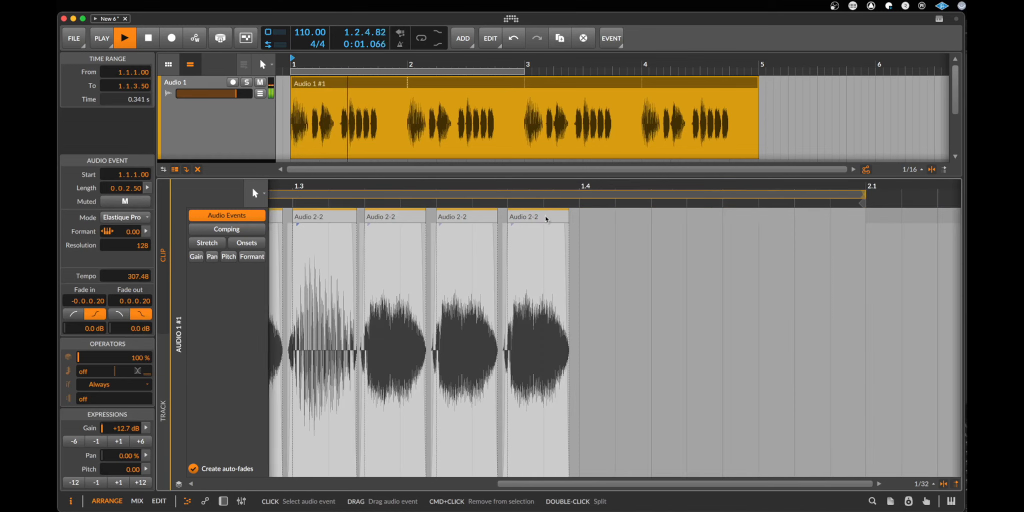
Stop playback and undo the stretch of the first audio event
key(space)
key(super+z)
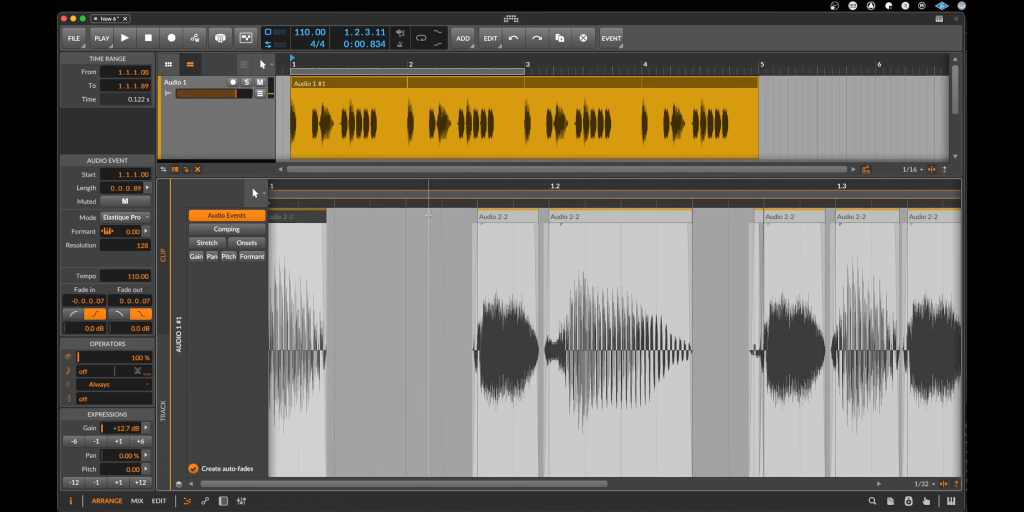
Try a 0.0.0.73 fade-out on the first audio event and a long fade-in on the event at 1.2, then undo both fades
drag(328, 188, 504, 176)
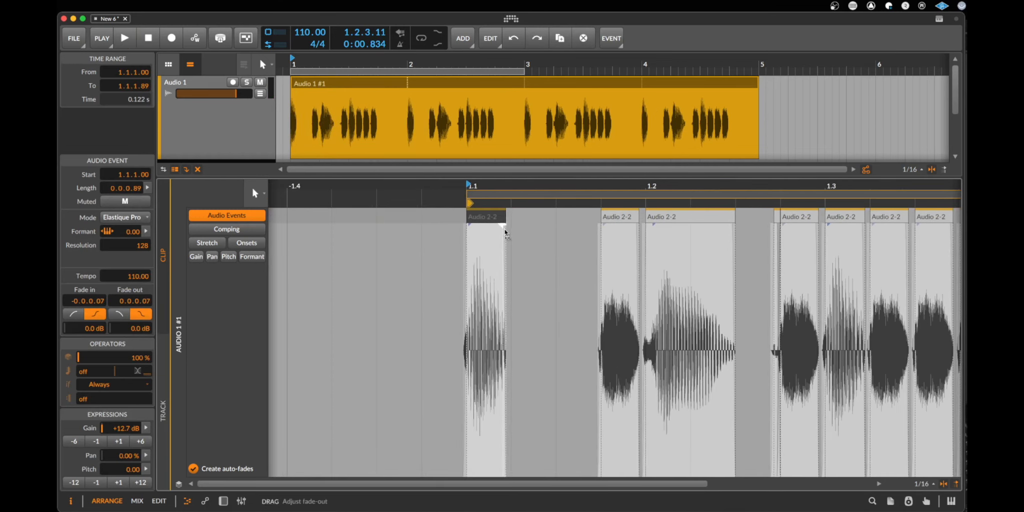
drag(503, 230, 473, 229)
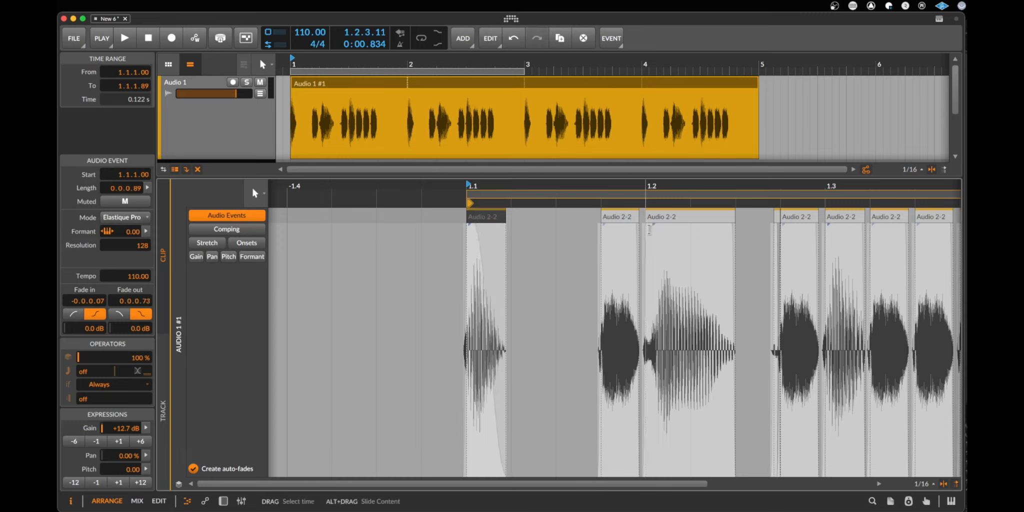
drag(648, 229, 731, 228)
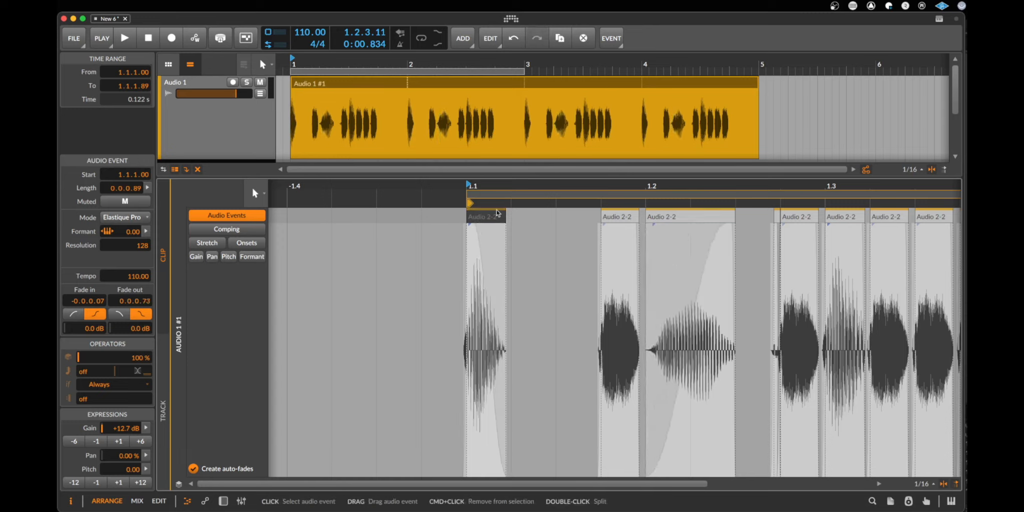
key(space)
key(space)
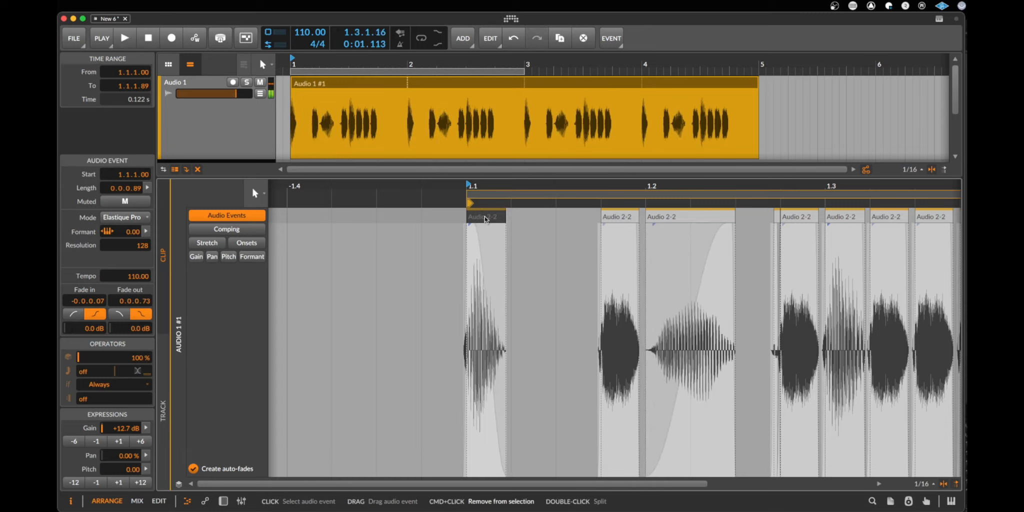
key(super+z)
key(super+z)
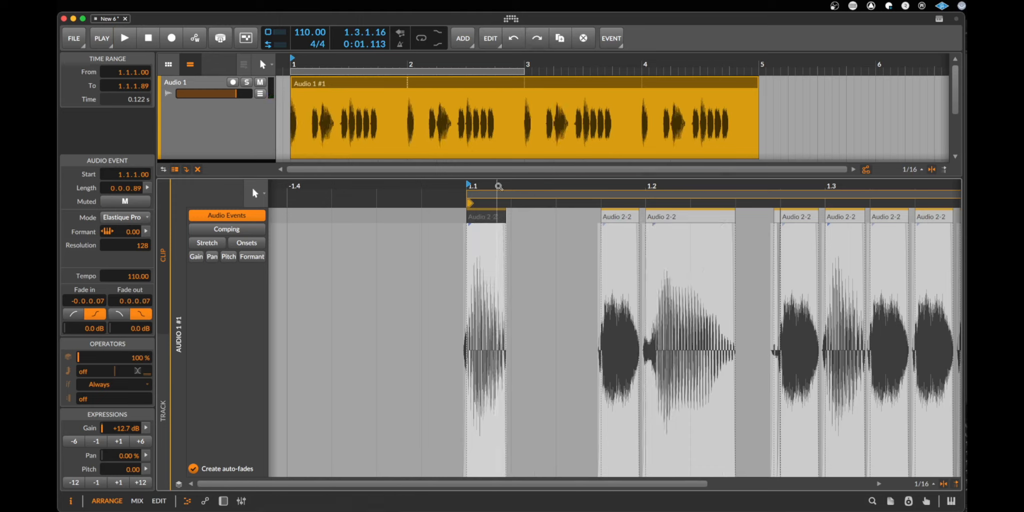
Try reversing the first audio event, play the pattern, and undo the reversal
click(614, 39)
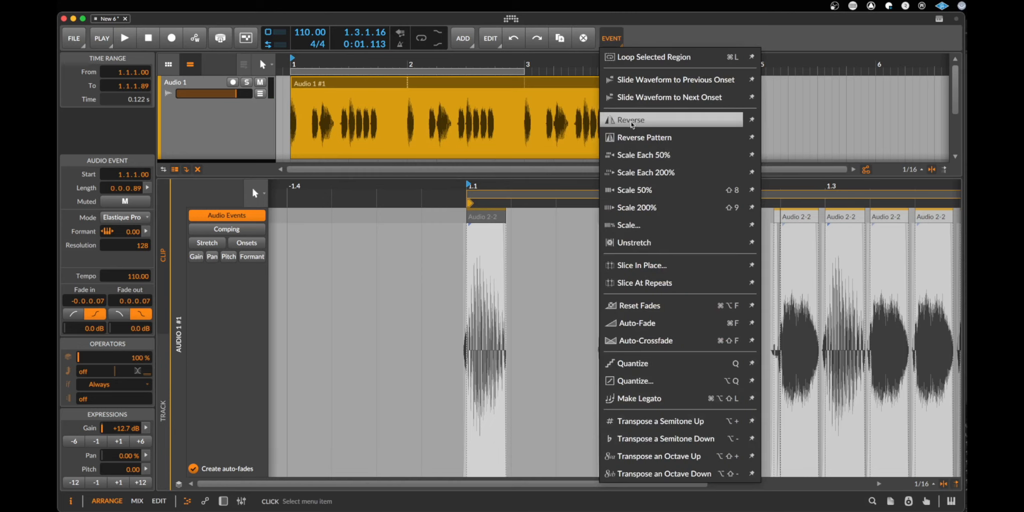
click(631, 120)
key(space)
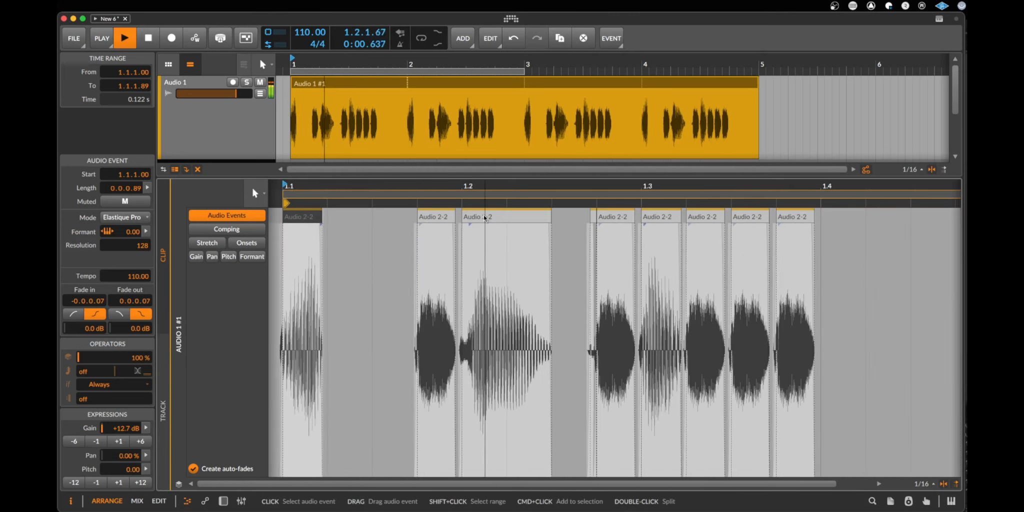
key(space)
key(super+z)
Try raising the first audio event's gain by 6 dB, then lower it by 6 dB
drag(437, 188, 478, 188)
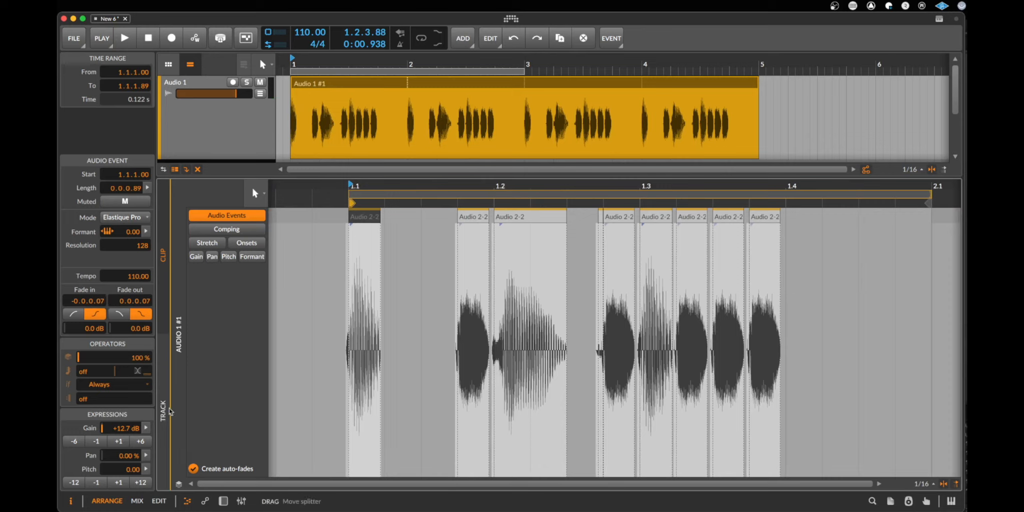
click(141, 441)
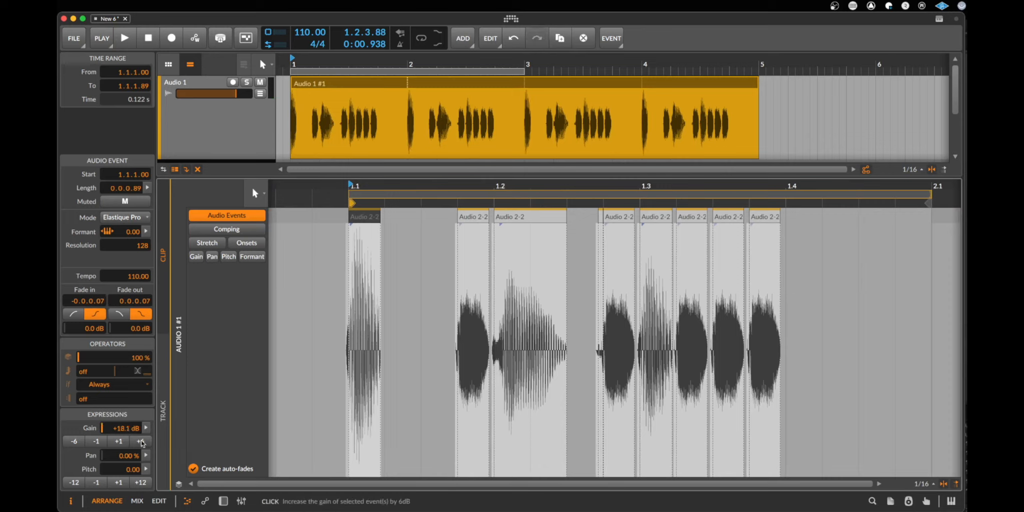
click(74, 443)
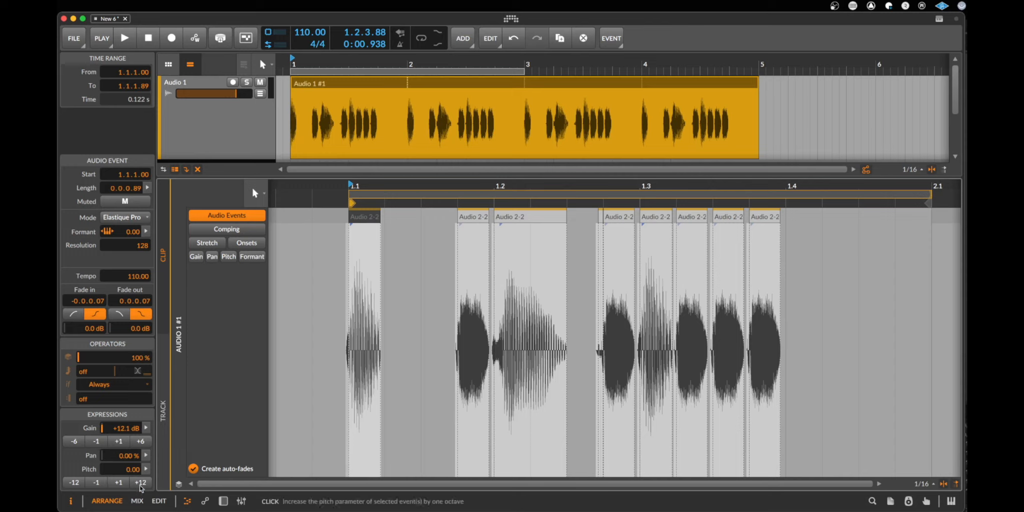
Try panning the first audio event to 100 % and play the pattern to hear it
drag(125, 455, 125, 442)
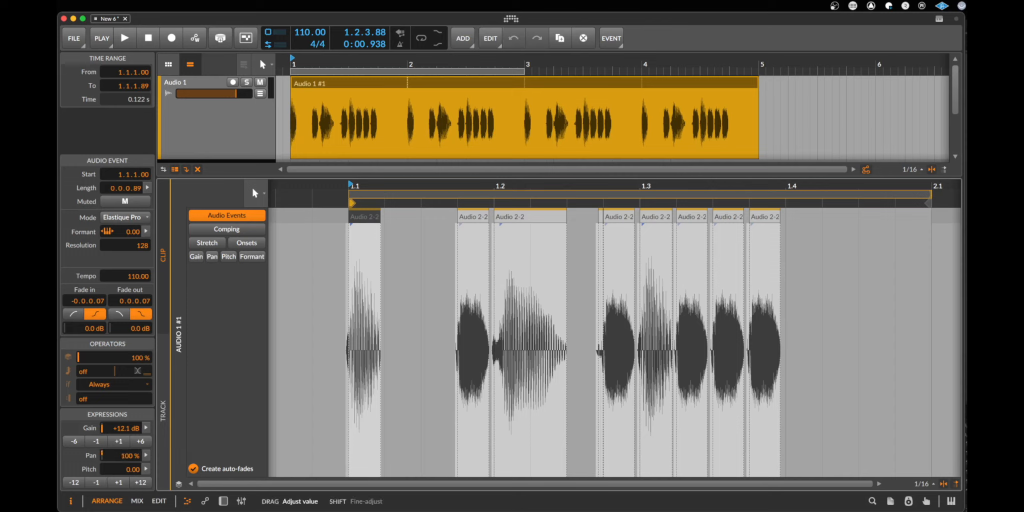
key(space)
key(space)
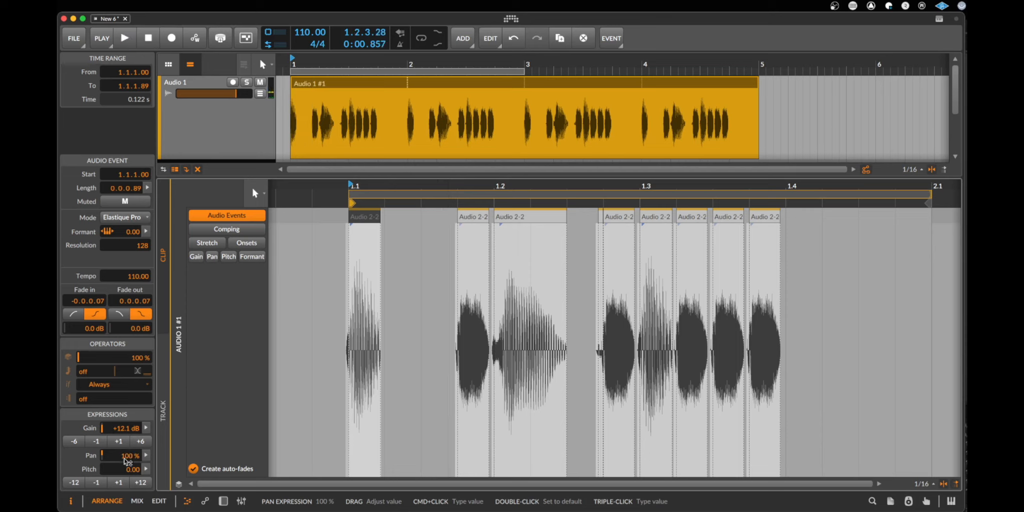
key(space)
key(space)
Try panning the second audio event, at 1.1.4.00, to -100 % and play the pattern from the first event
click(476, 219)
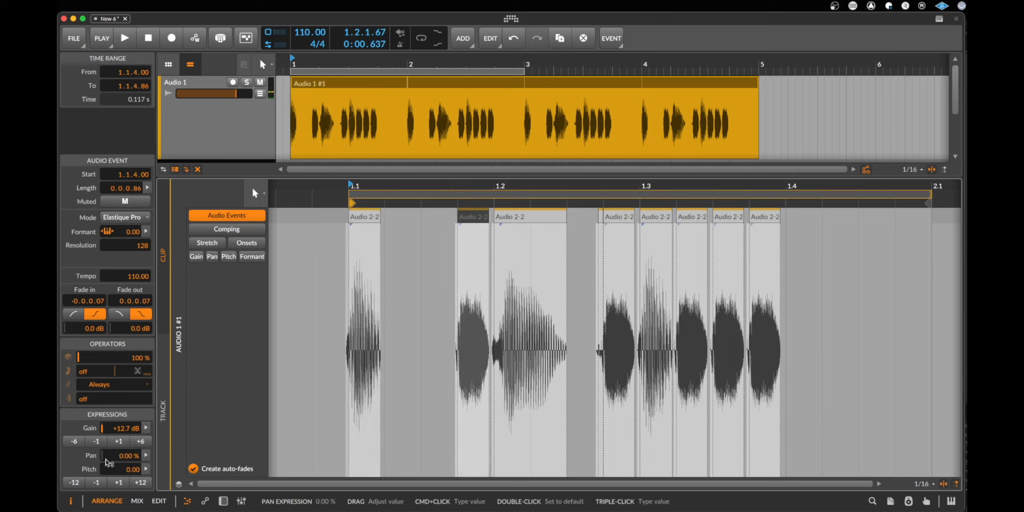
drag(120, 458, 120, 495)
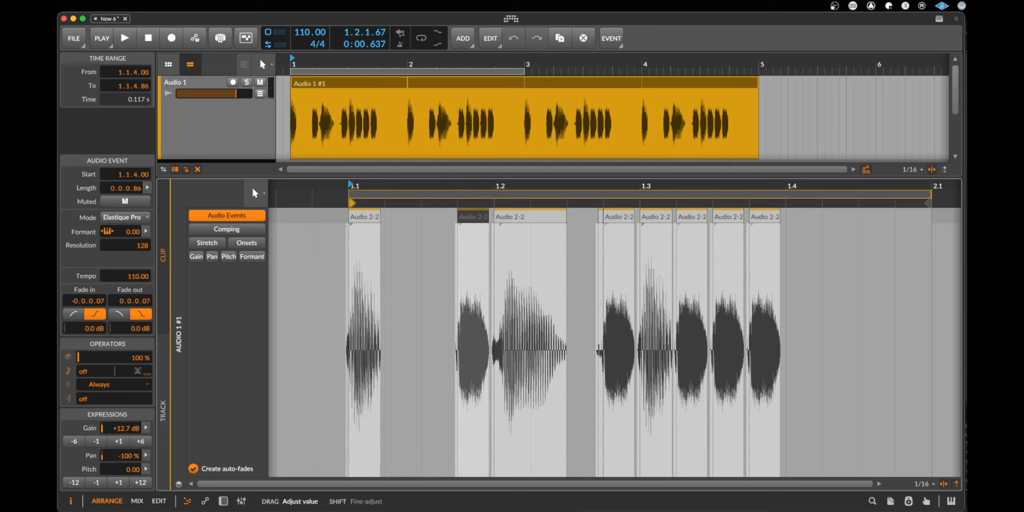
click(371, 218)
key(space)
key(space)
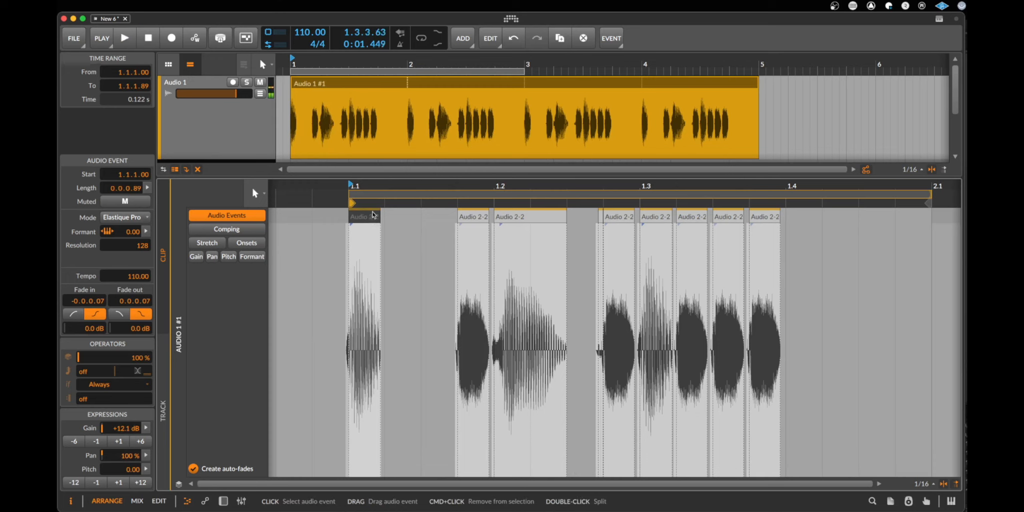
Undo the pan changes on the audio events and play the pattern again
key(super+z)
key(space)
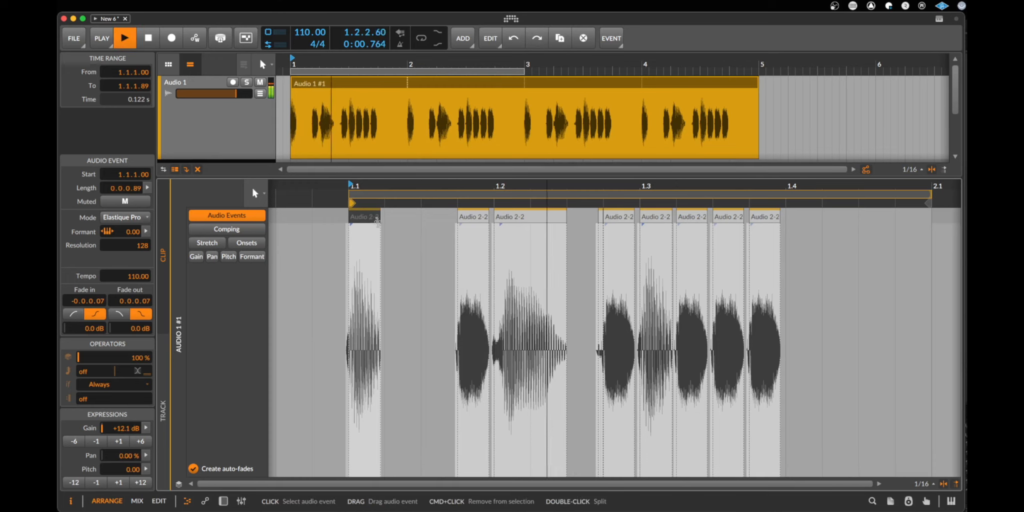
key(space)
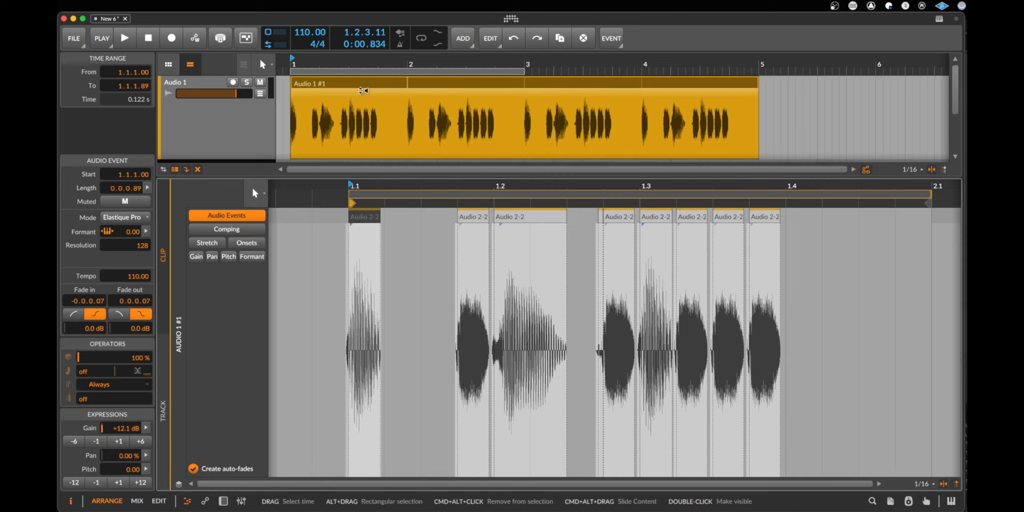
Delete the looped voice clip from Audio 1 and enlarge the arranger area
click(368, 149)
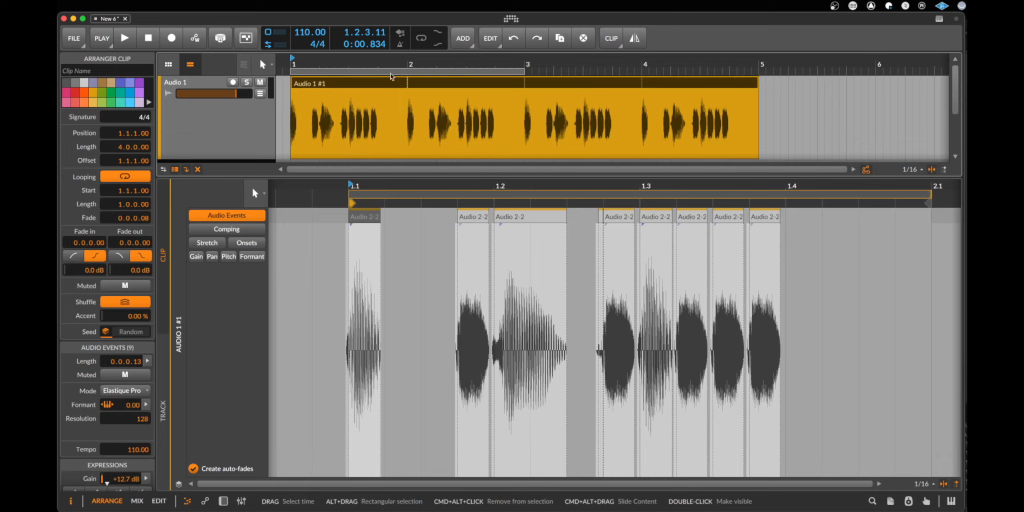
key(Delete)
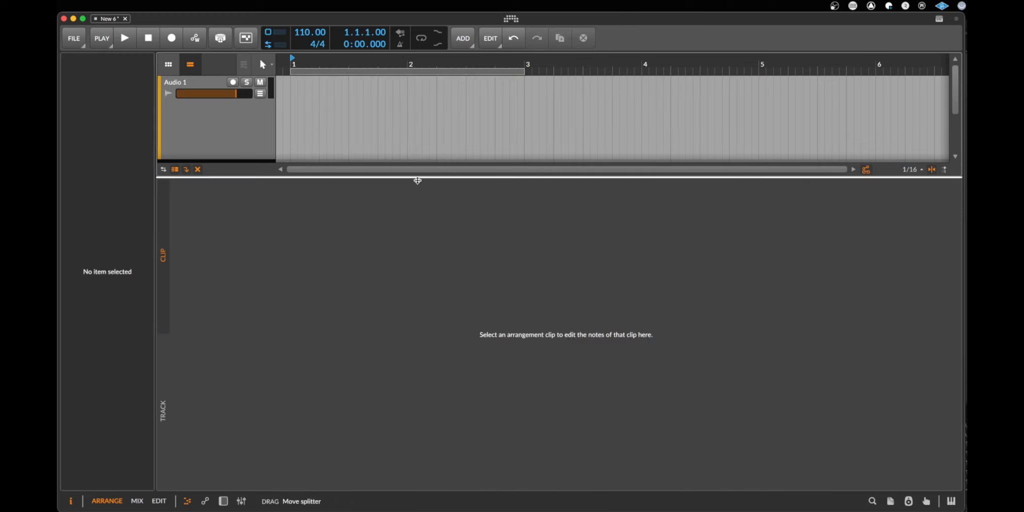
drag(415, 178, 866, 485)
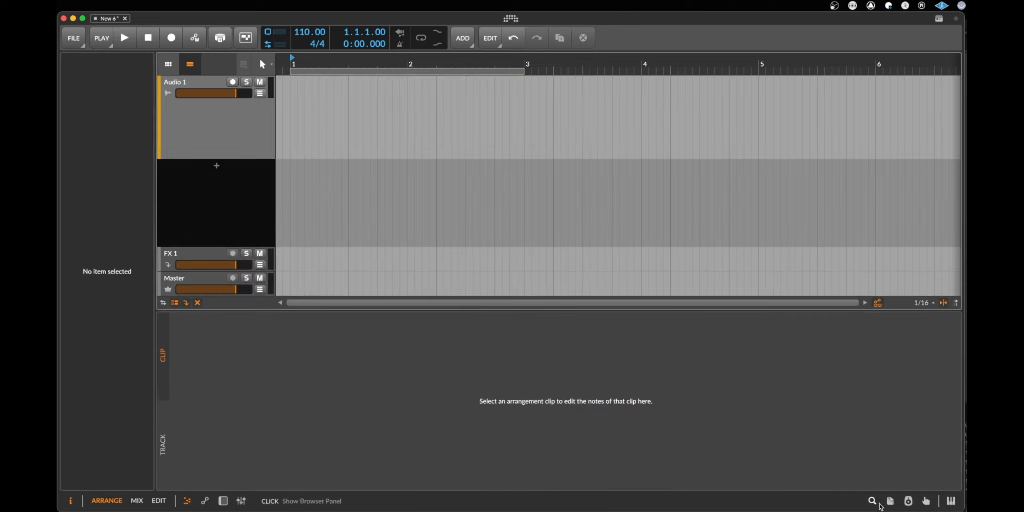
Search the library's audio clips for 110 and preview Iwuya Fluctuation 110bpm and Iwuya Pad 110bpm
click(872, 502)
click(904, 63)
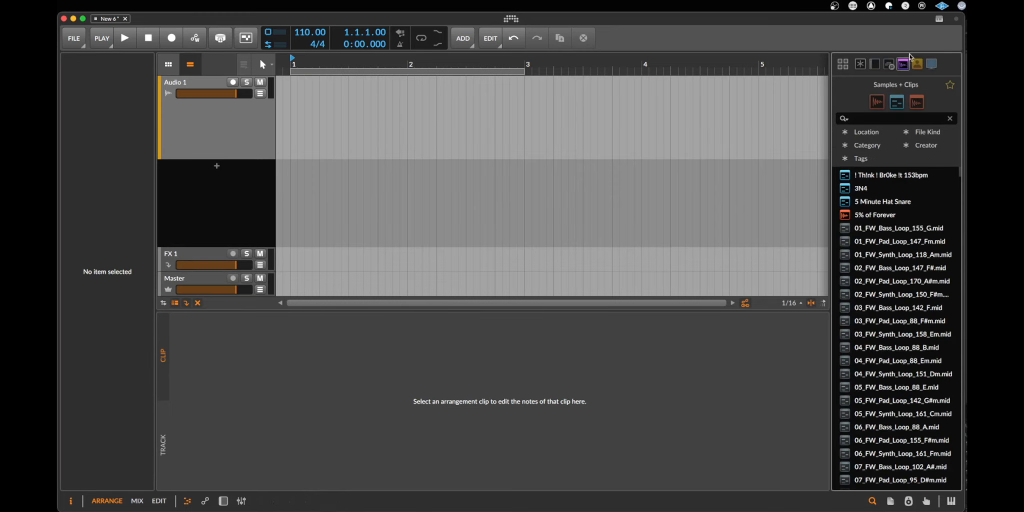
click(916, 103)
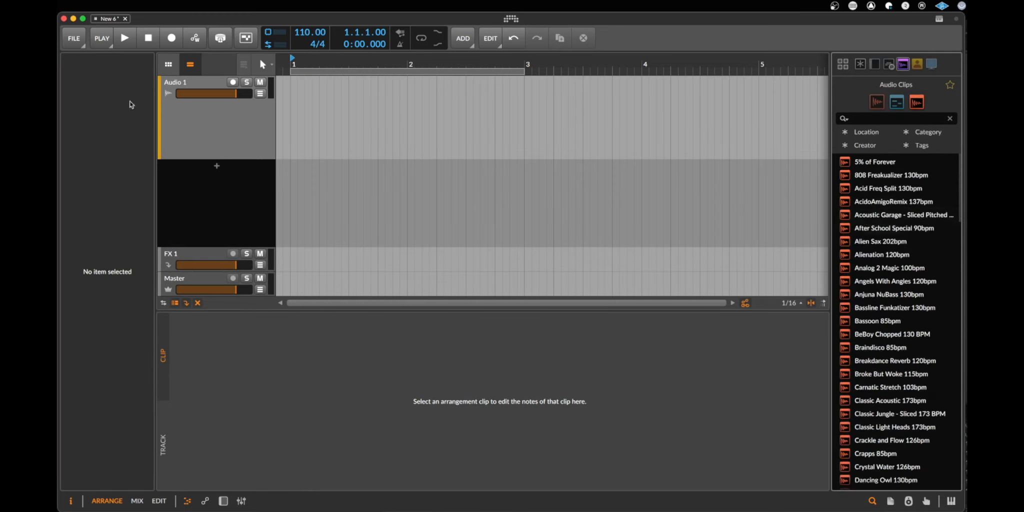
text(110)
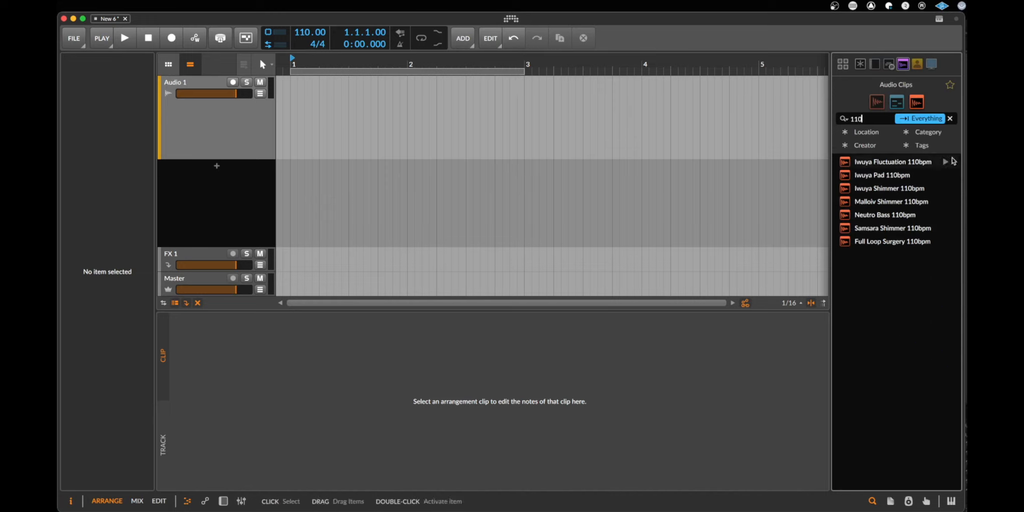
click(946, 162)
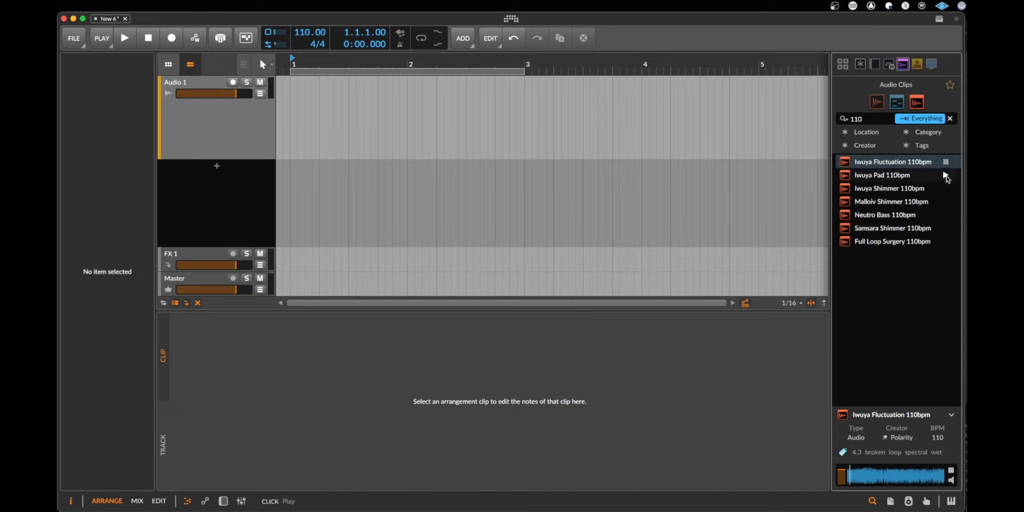
click(945, 176)
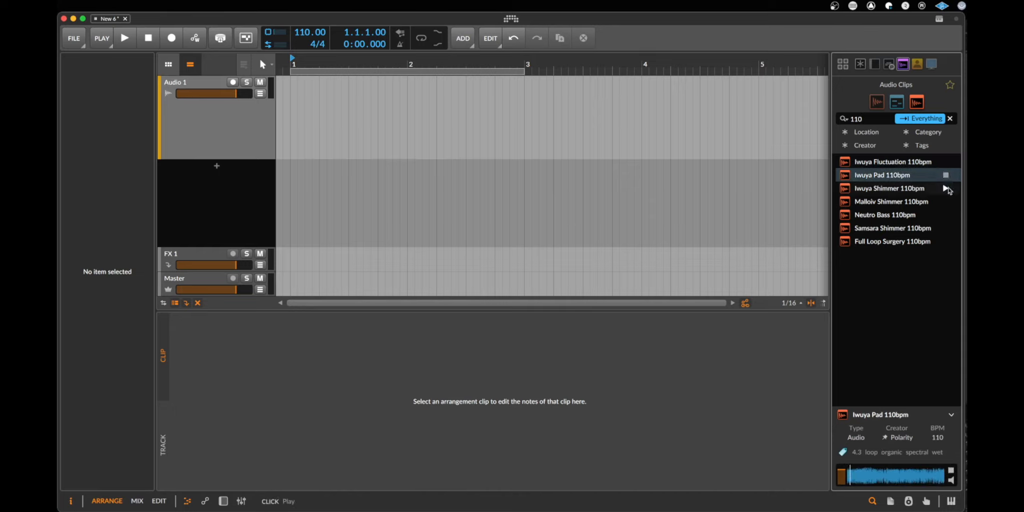
Insert the Iwuya Fluctuation 110bpm clip at bar 1 of Audio 1 and play it
drag(888, 167, 279, 128)
click(419, 83)
key(space)
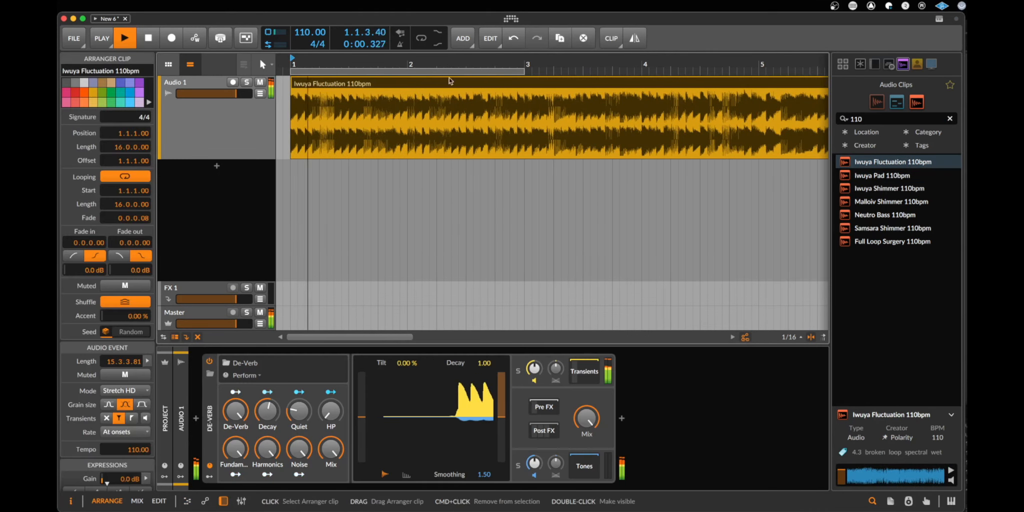
key(space)
Shorten the arranger loop region to bar 1 only, enable looping, and play the loop
drag(524, 72, 406, 85)
click(420, 42)
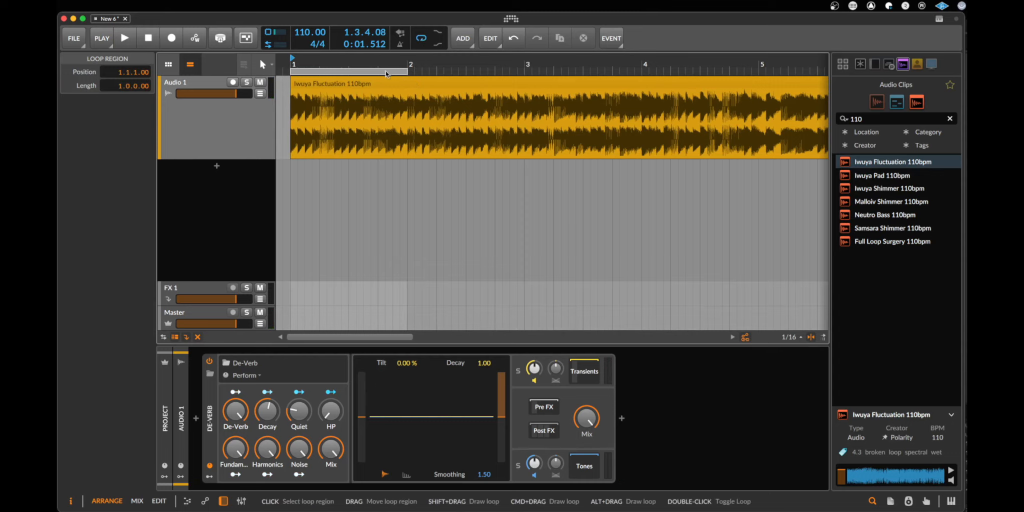
key(space)
drag(449, 62, 449, 89)
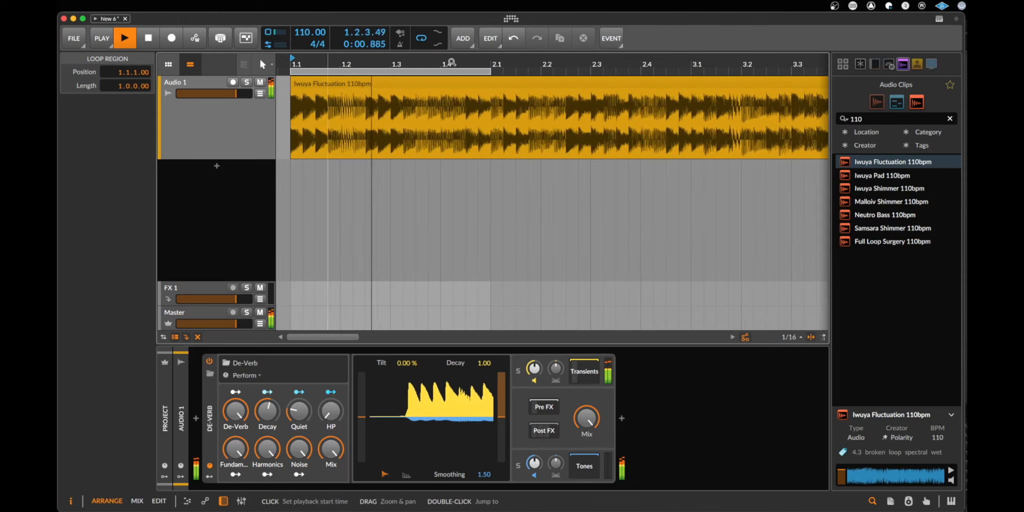
key(space)
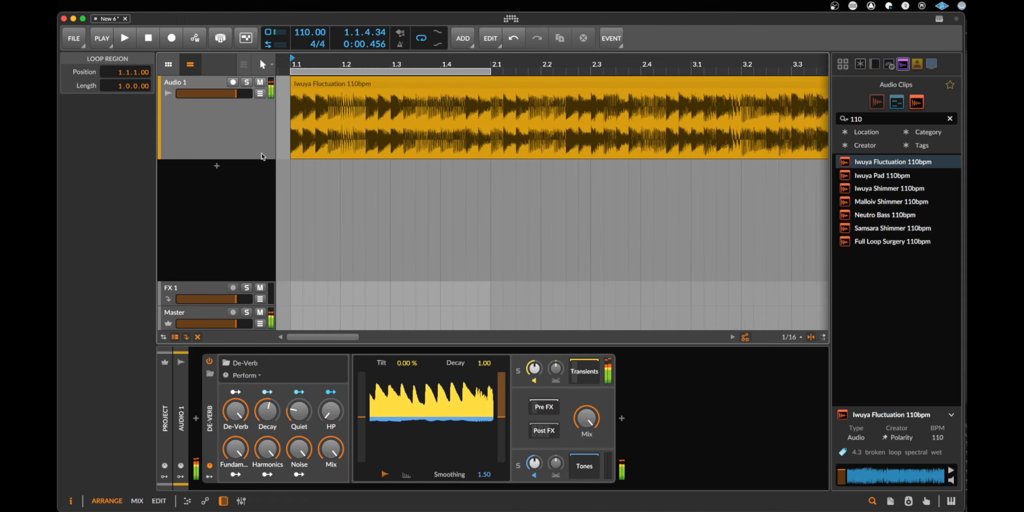
Turn off the De-Verb device on Audio 1, play the loop without it, and delete the device
click(210, 362)
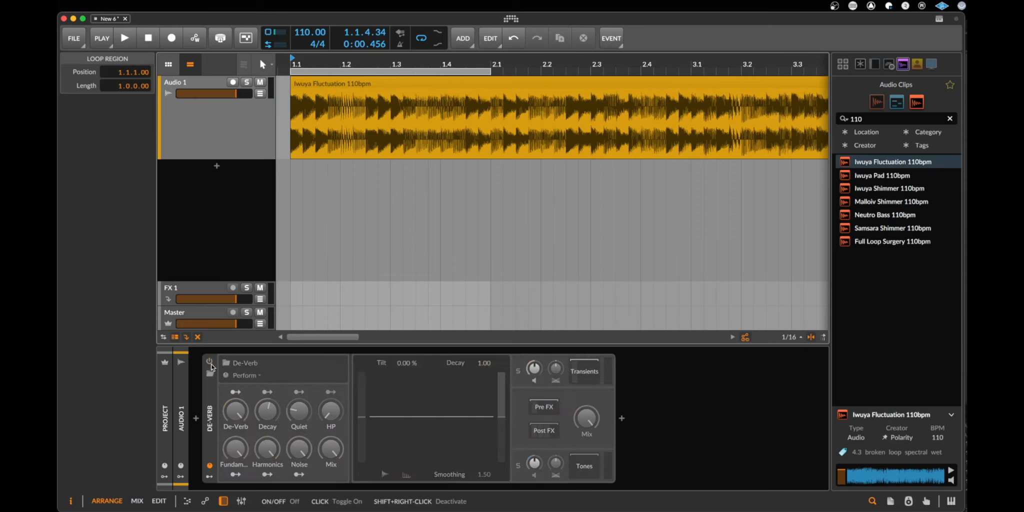
key(space)
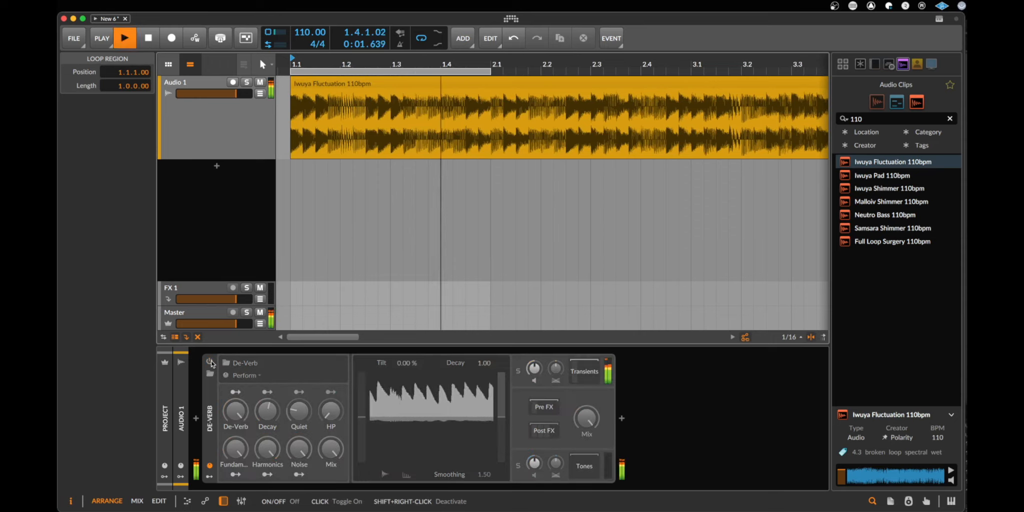
key(space)
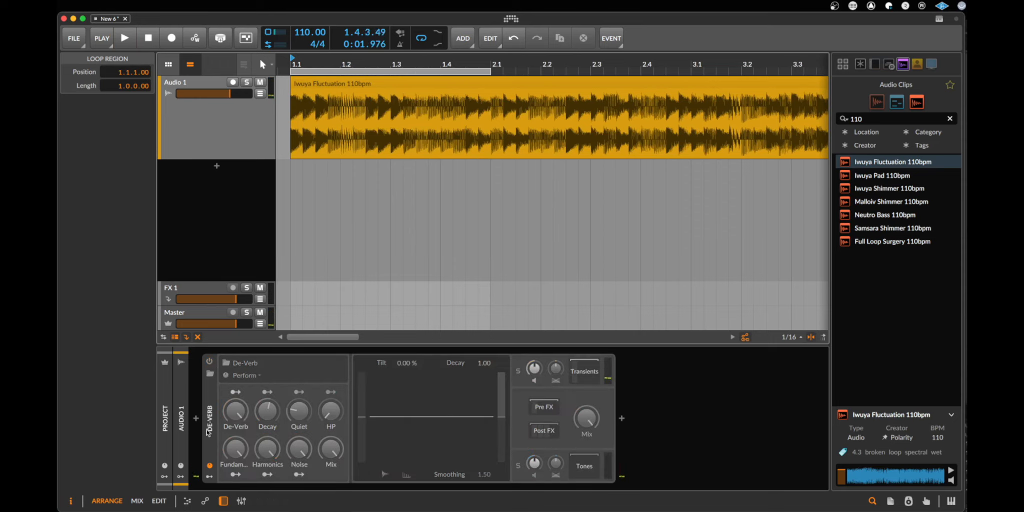
key(Delete)
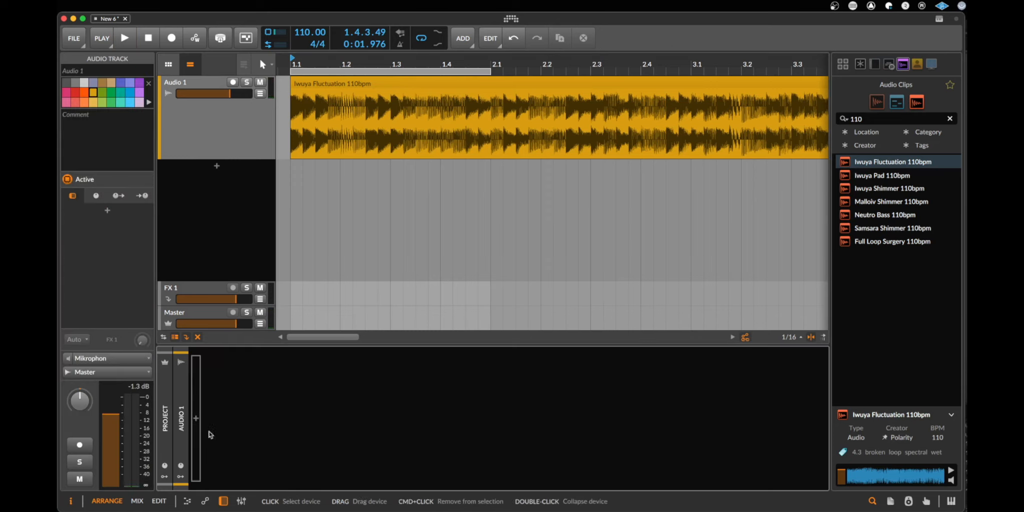
Split the Iwuya Fluctuation clip on Audio 1 at bar 2 and delete the part after the split
click(329, 90)
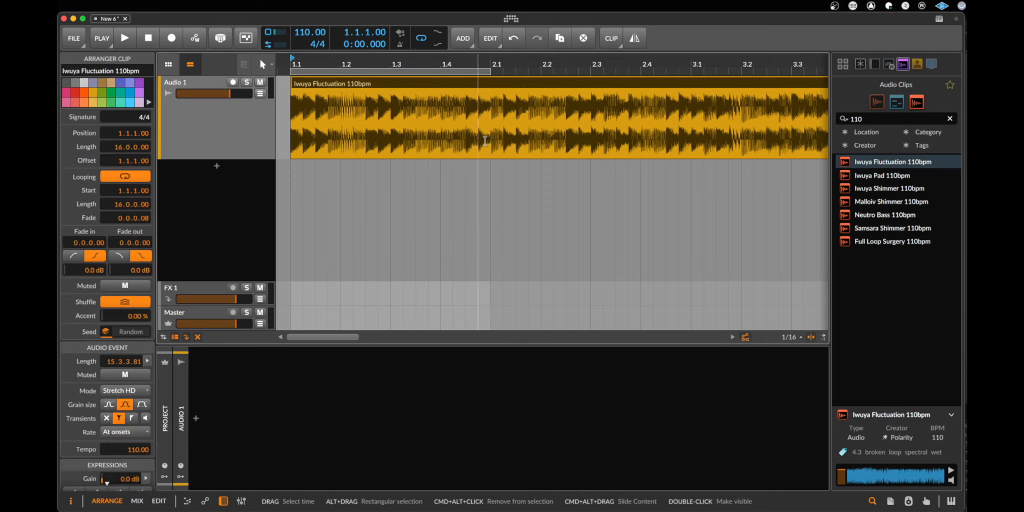
click(491, 123)
key(super+e)
click(570, 87)
key(Delete)
Open the shortened Iwuya Fluctuation clip in the detail editor and show its onsets to inspect them along the waveform
double_click(417, 86)
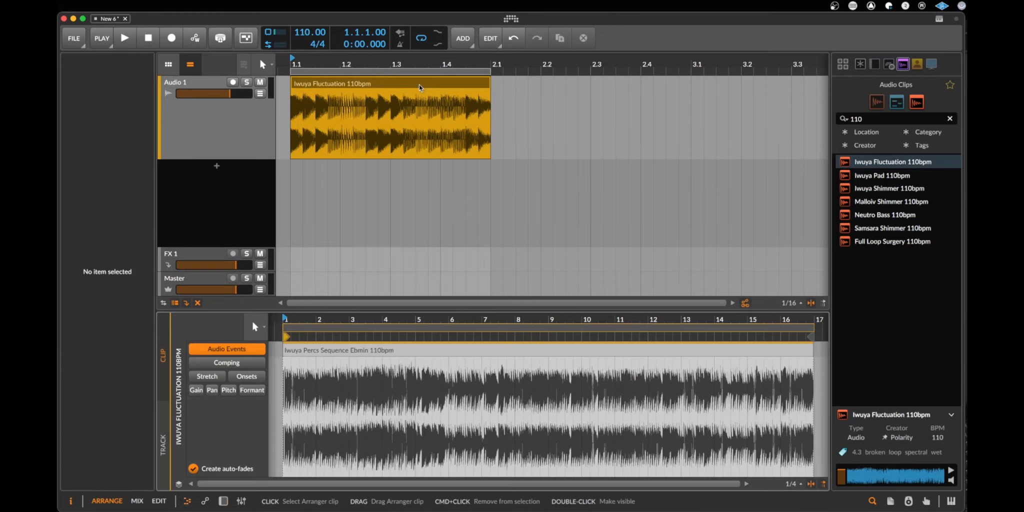
drag(317, 320, 623, 363)
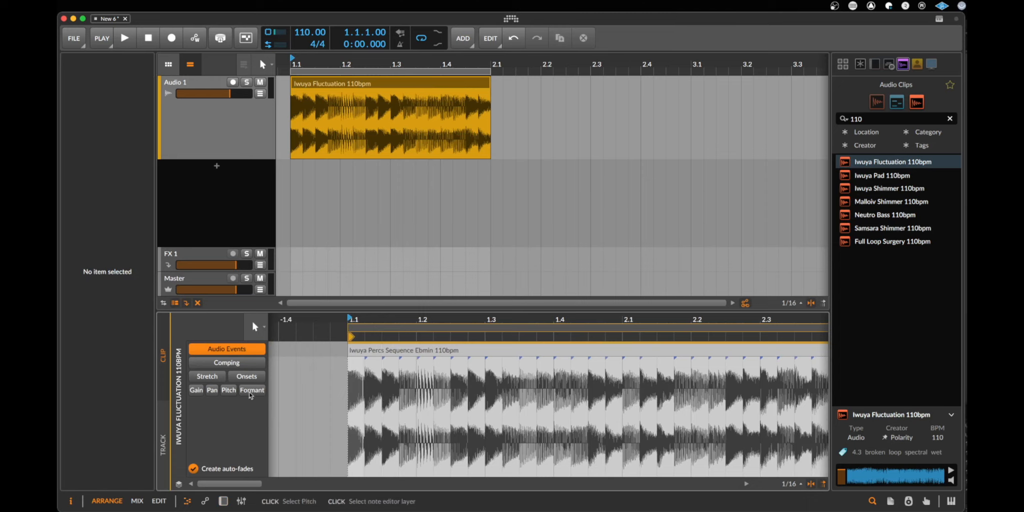
click(257, 379)
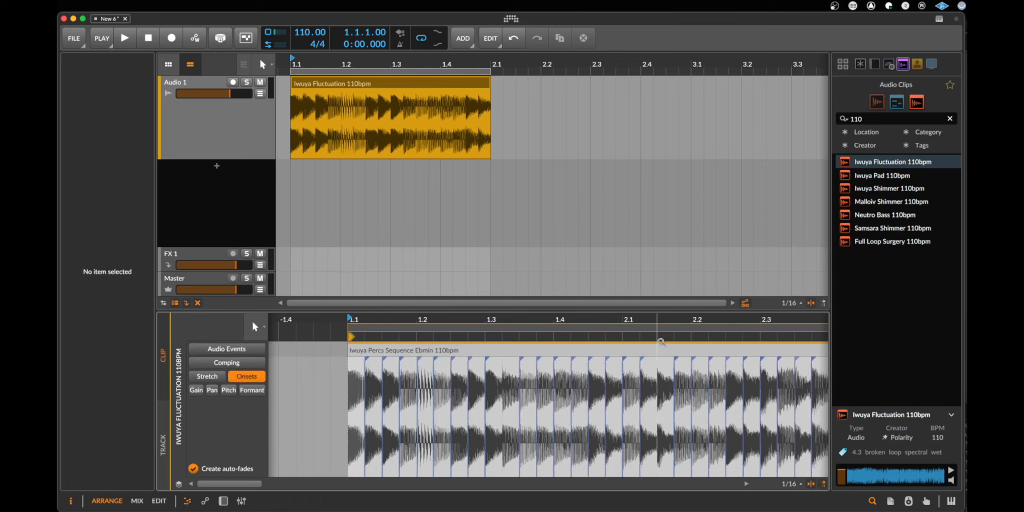
drag(667, 321, 672, 316)
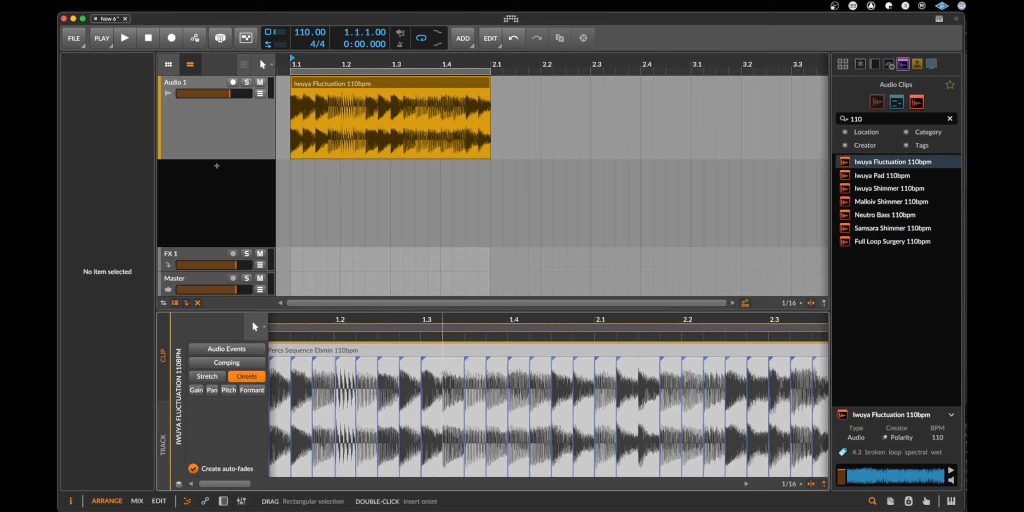
click(448, 385)
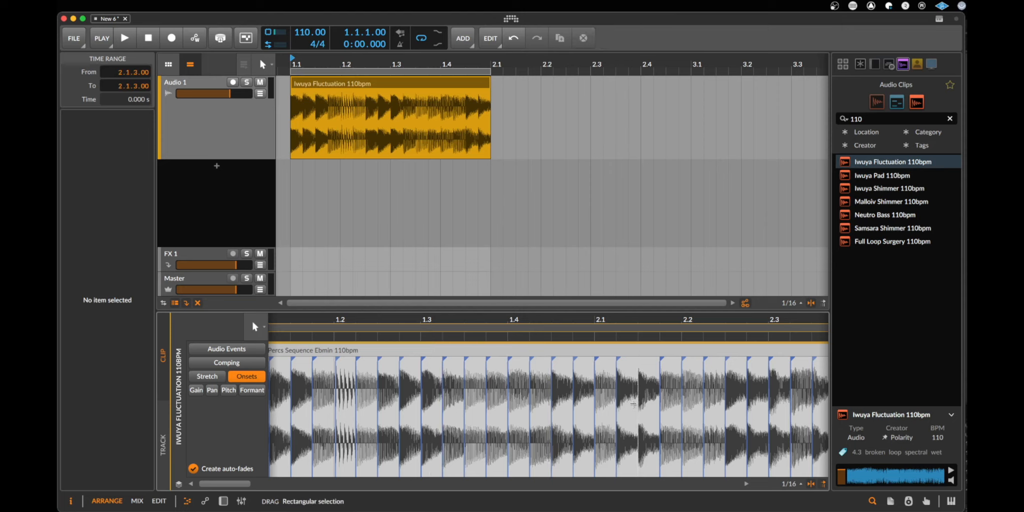
drag(687, 324, 384, 320)
drag(792, 320, 717, 315)
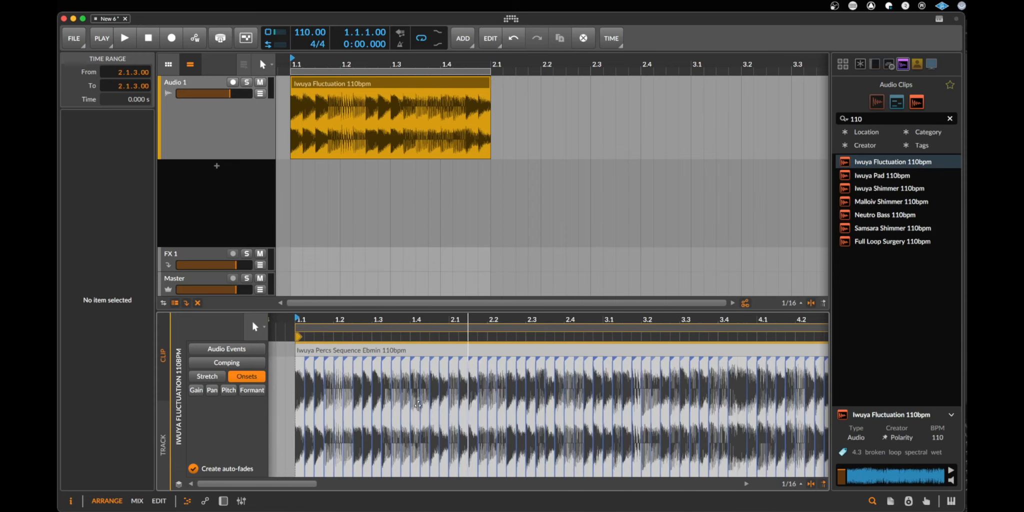
Slice the clip's audio event in place at its onsets and select the second slice, at 1.1.2
right_click(447, 351)
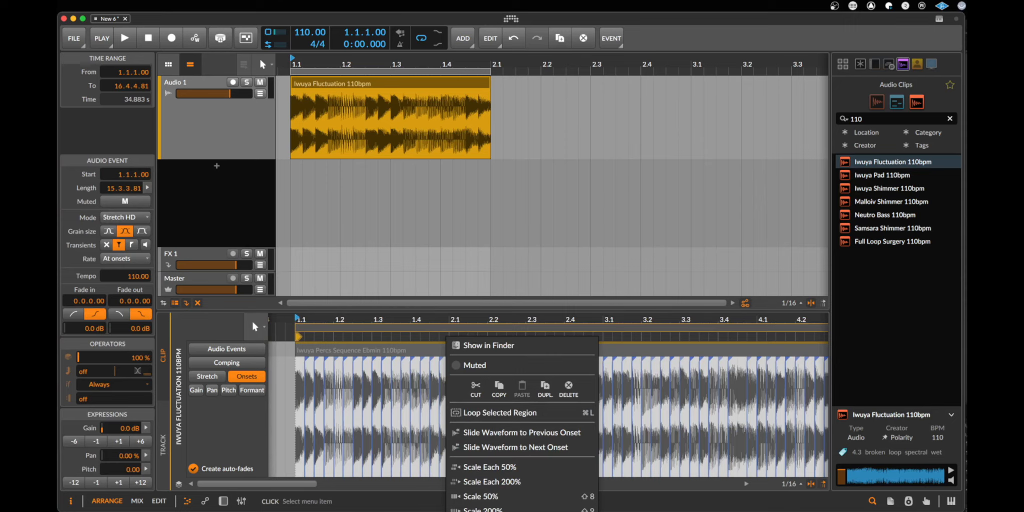
click(493, 510)
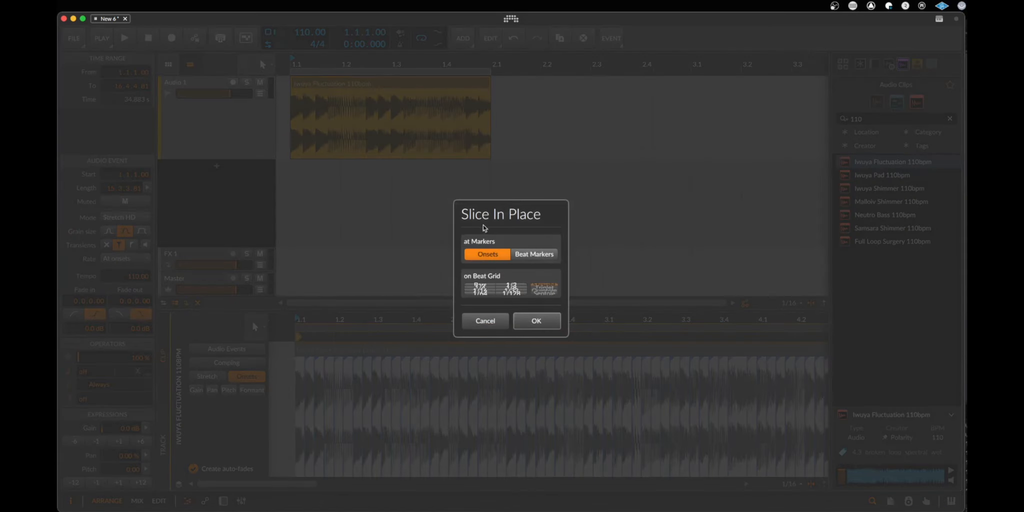
click(540, 323)
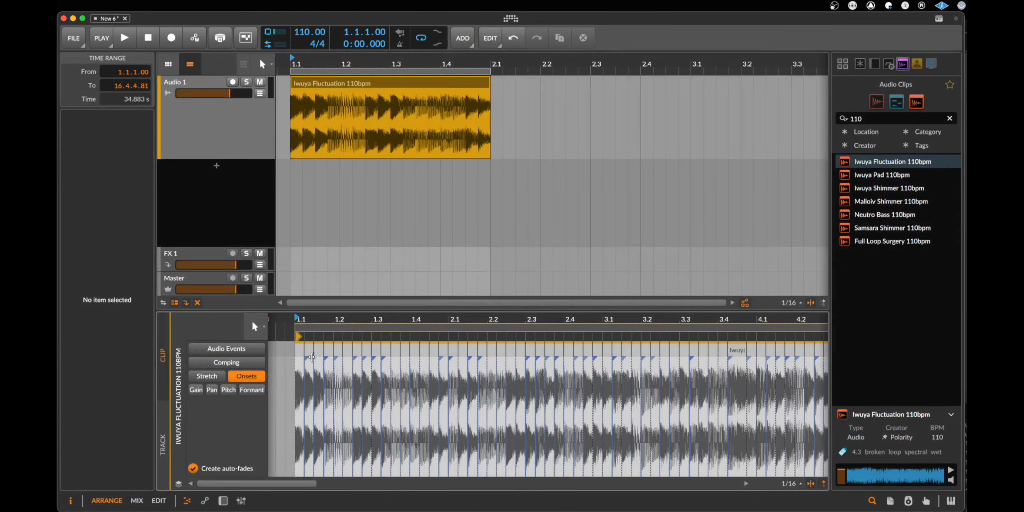
click(301, 352)
drag(308, 353, 321, 352)
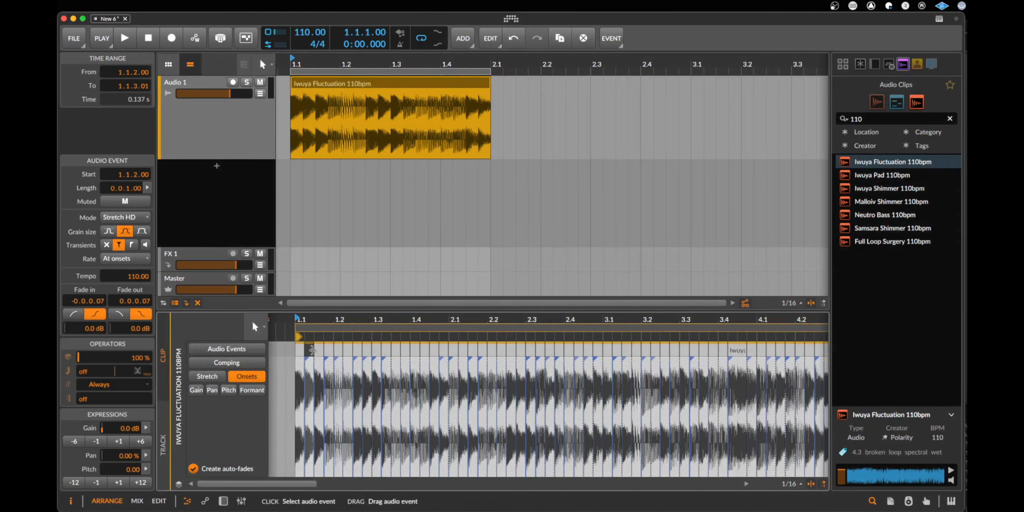
Select the first audio event of the sliced clip and play the loop from the start
click(318, 349)
drag(337, 320, 560, 369)
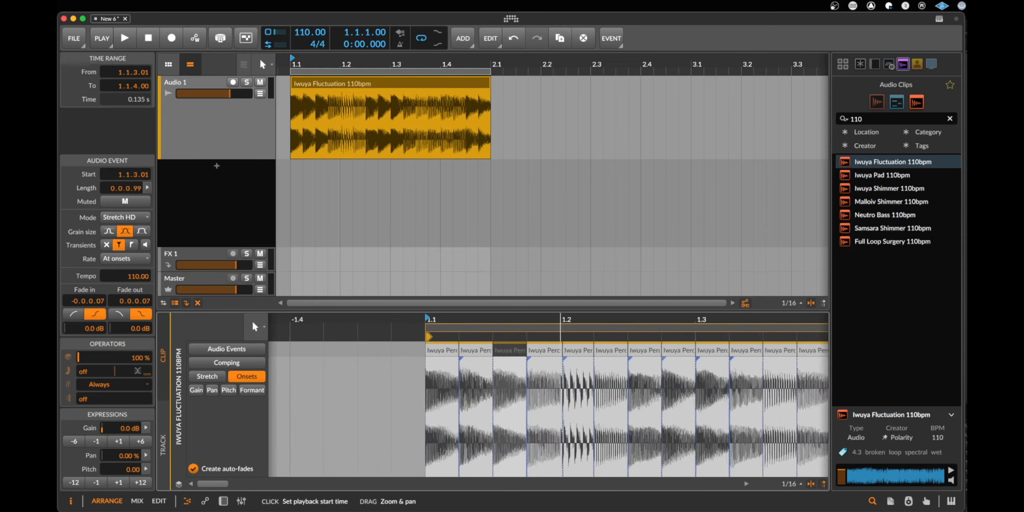
click(435, 350)
key(space)
key(space)
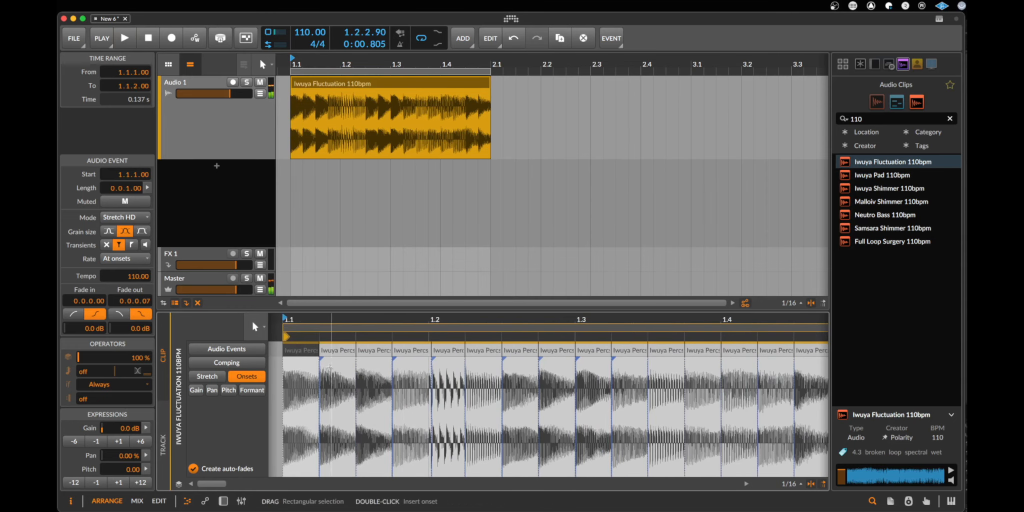
key(space)
key(space)
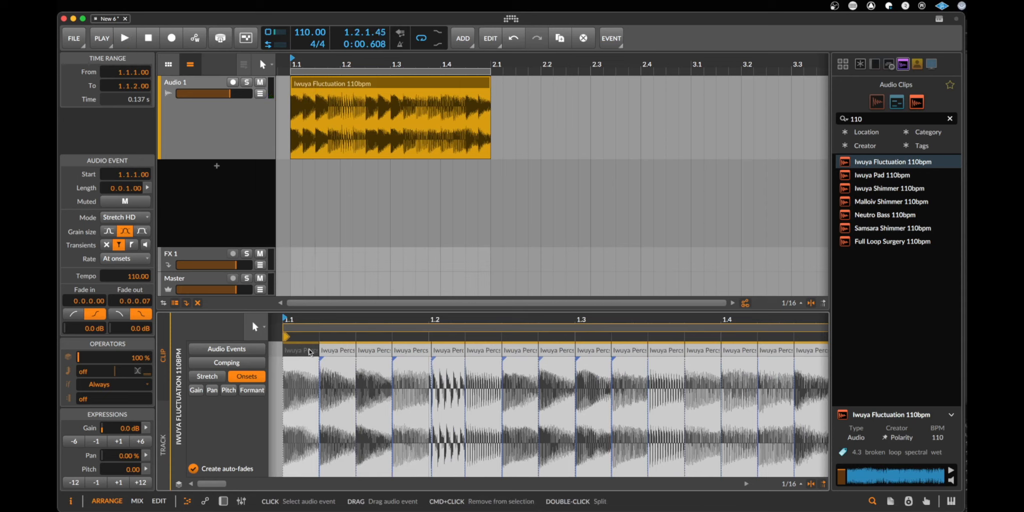
Transpose the clip's first four slices up 12 semitones and play back the loop
shift+click(414, 350)
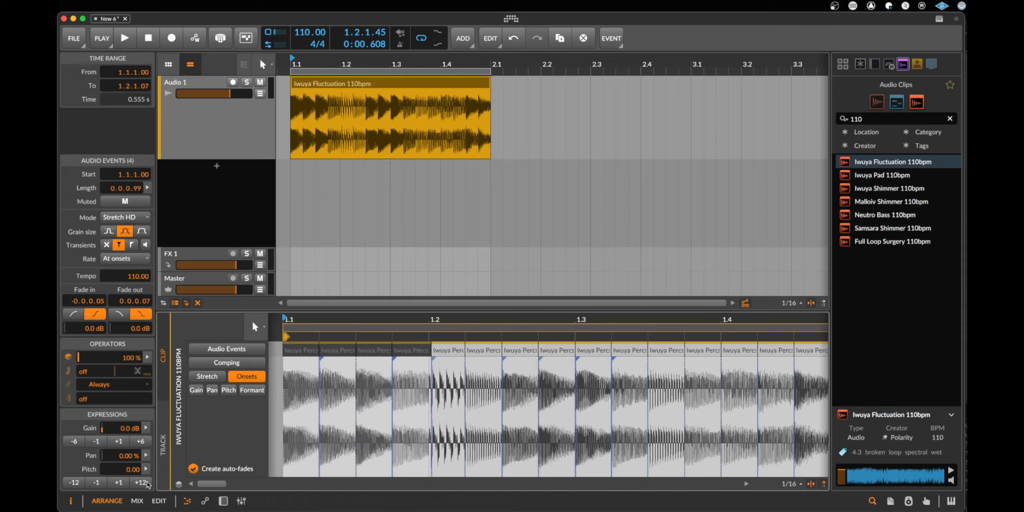
click(316, 348)
key(space)
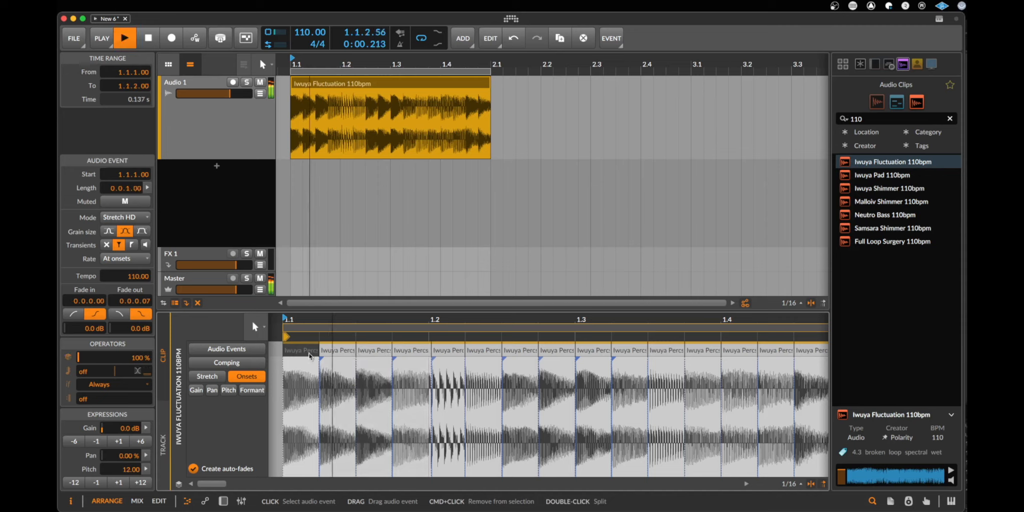
key(space)
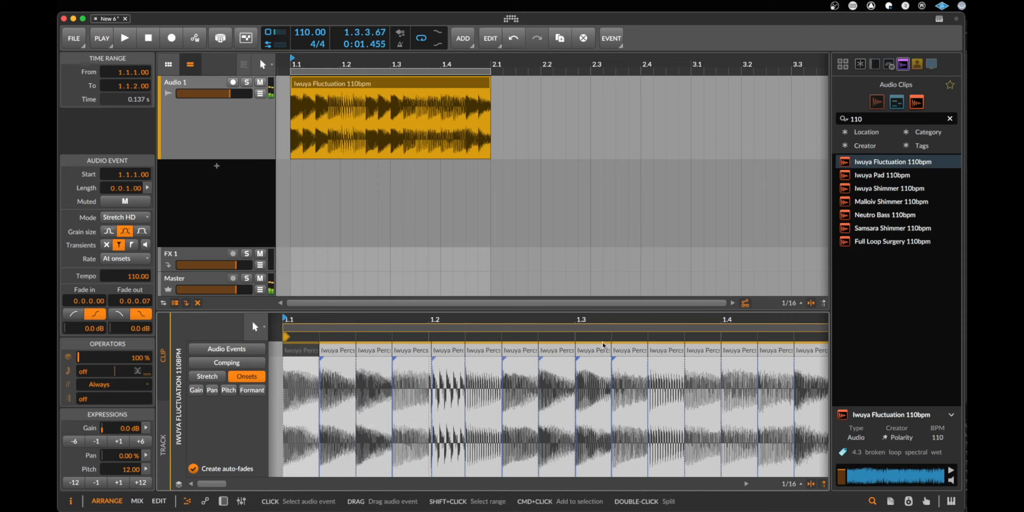
Transpose the four slices between beats 1.3 and 1.4 up 12 semitones and play back the loop
click(593, 349)
shift+click(714, 352)
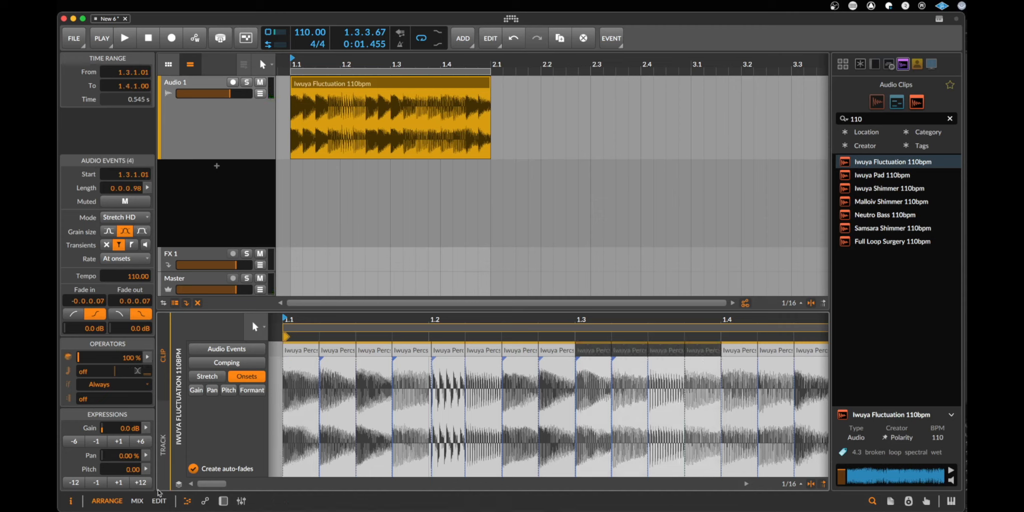
click(306, 350)
key(space)
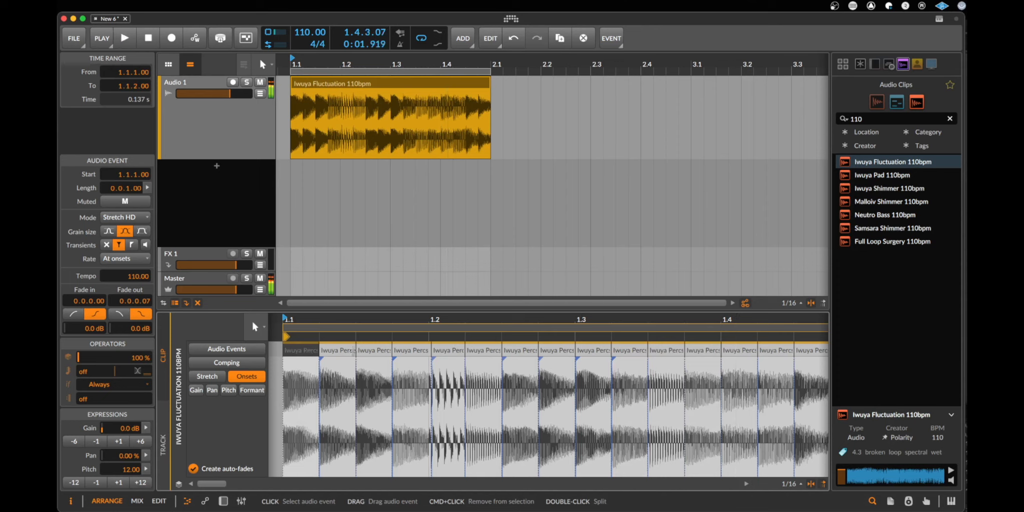
Set the pitch of the second and third slices to -12 semitones and play back the loop
click(347, 350)
shift+click(377, 353)
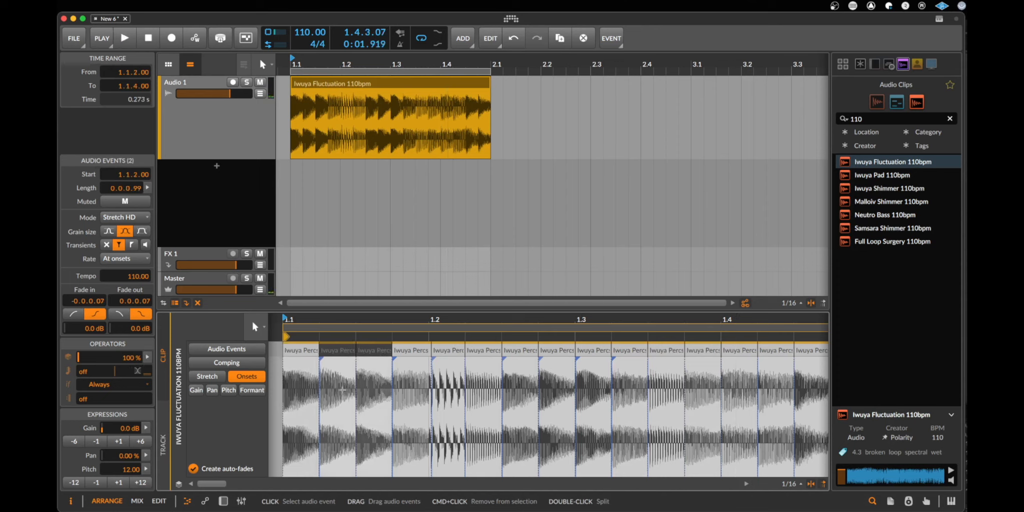
click(80, 483)
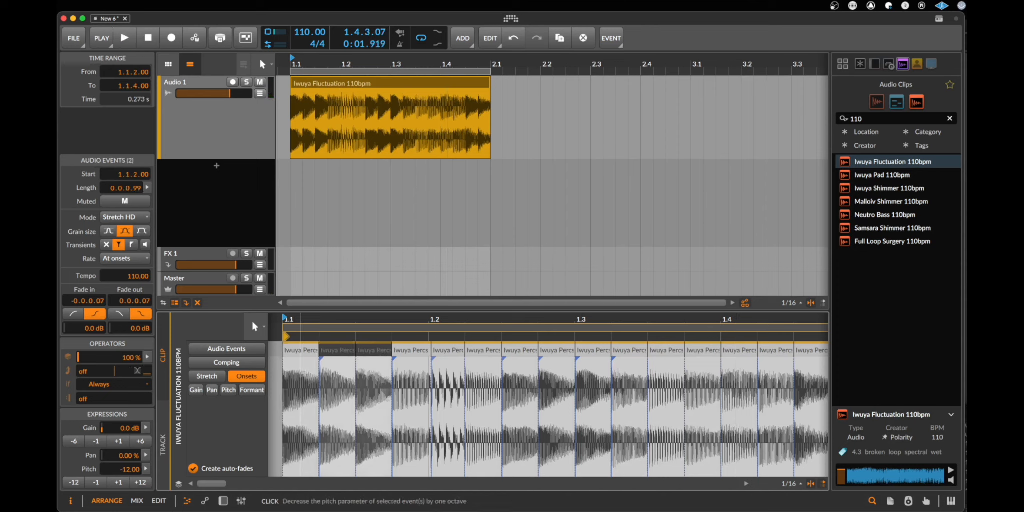
click(314, 352)
key(space)
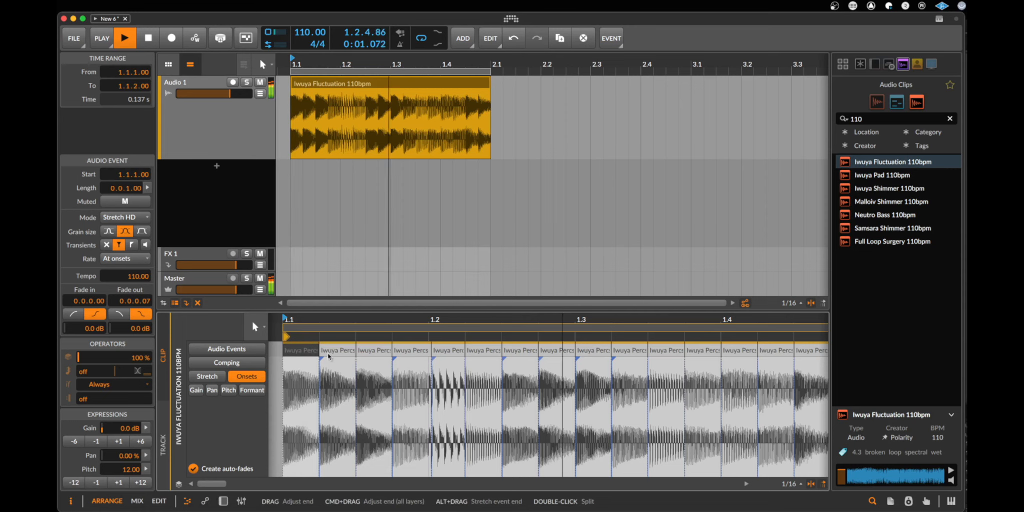
Set the gain of the second and third slices to -12 dB and play back the loop
click(331, 353)
key(space)
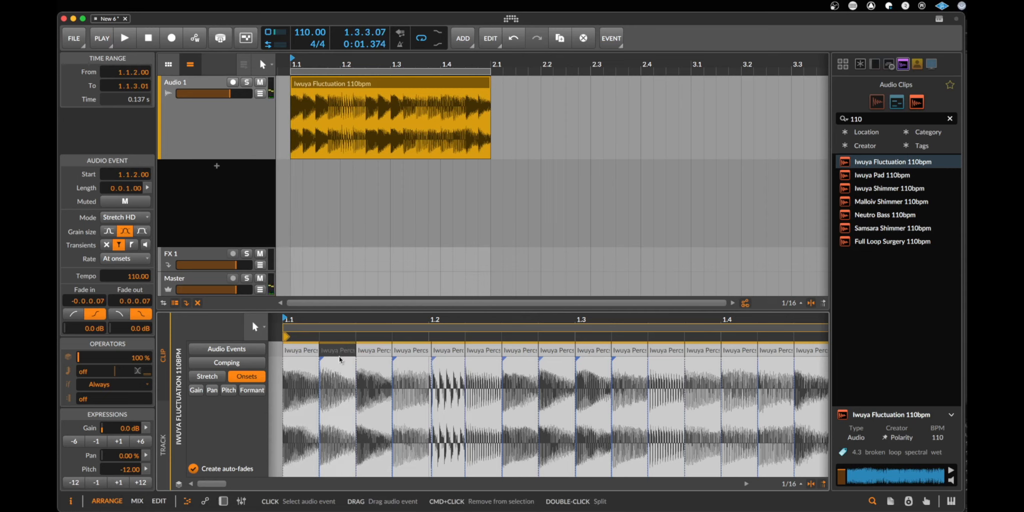
shift+click(374, 358)
double_click(74, 442)
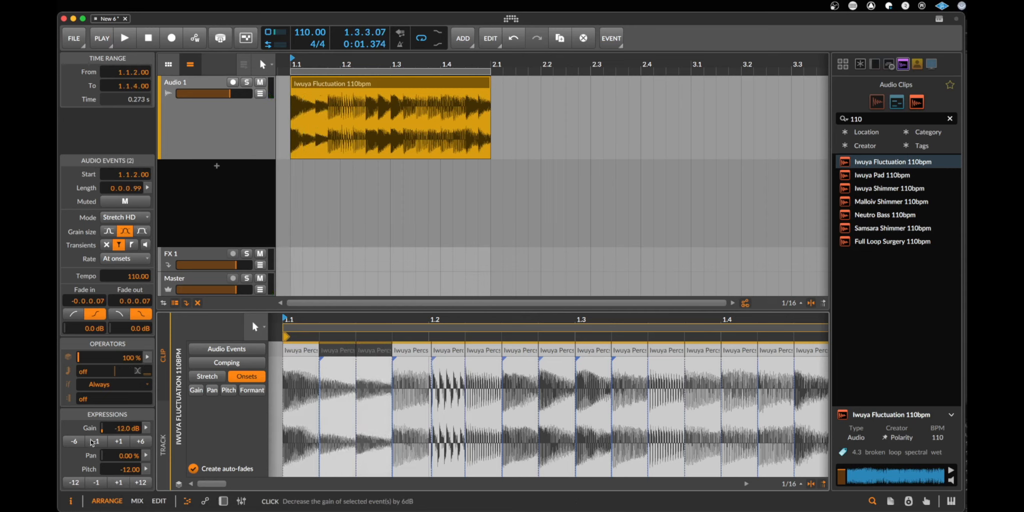
click(310, 351)
key(space)
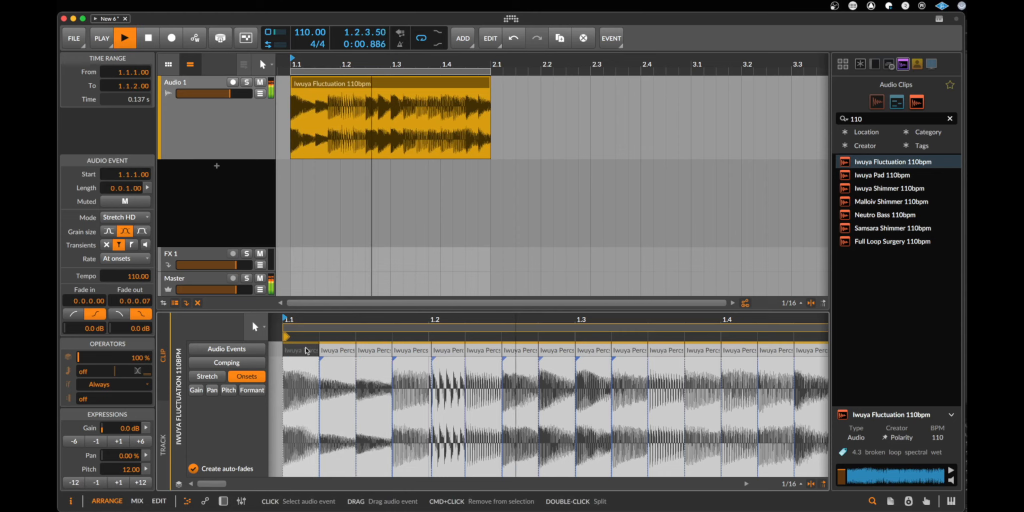
Set the gain of the two slices starting at beat 1.2 to -12 dB and play back the loop
click(438, 350)
shift+click(484, 353)
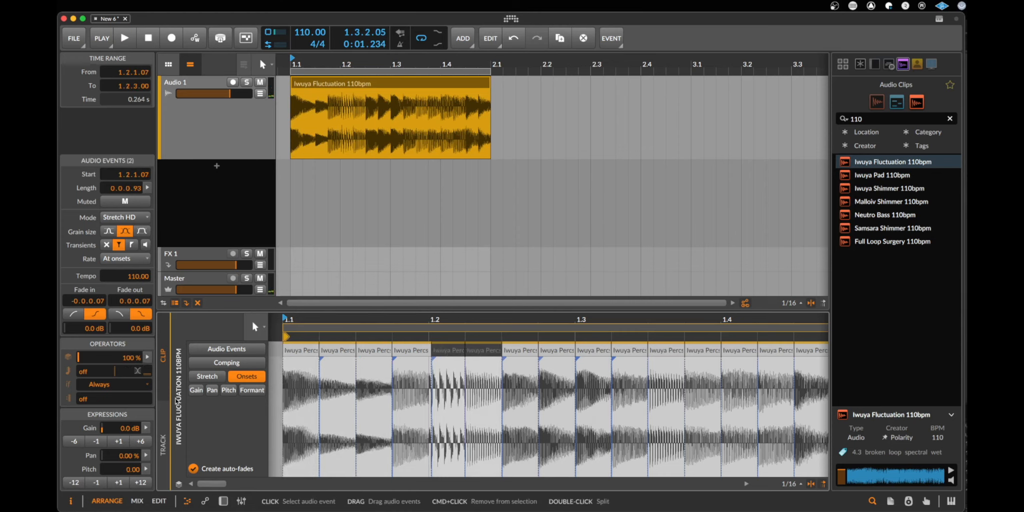
click(78, 442)
click(79, 442)
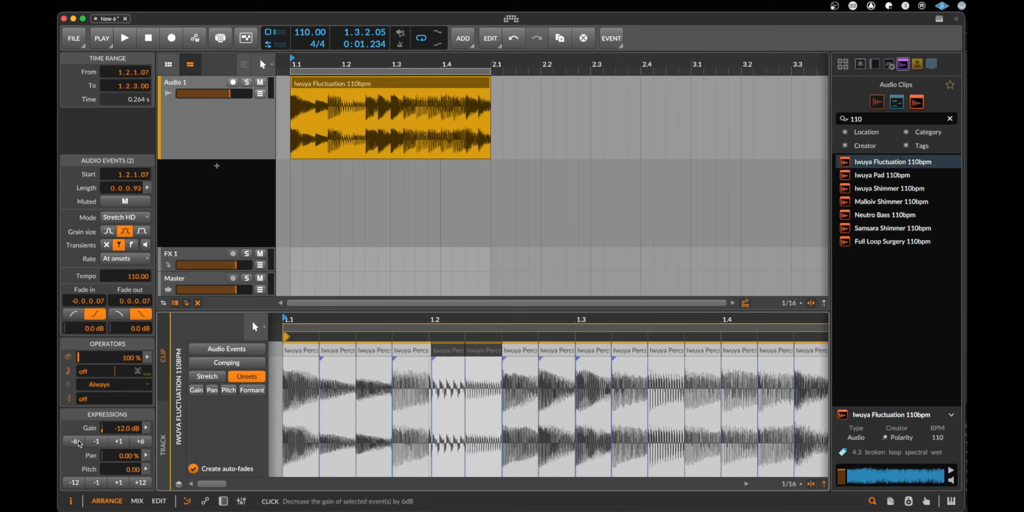
click(294, 351)
key(space)
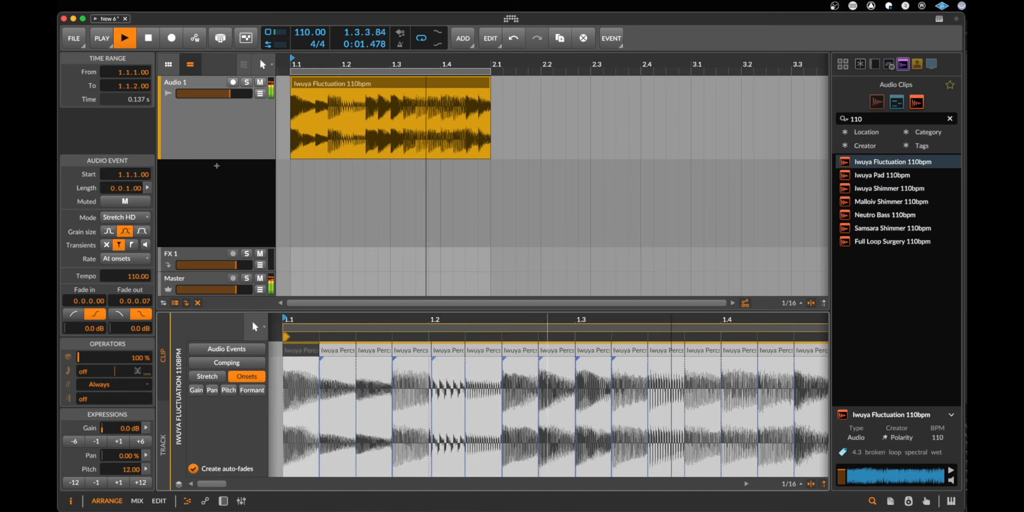
key(space)
Set the gain of the single slice just before beat 1.3 to -12 dB and play back the loop
click(562, 352)
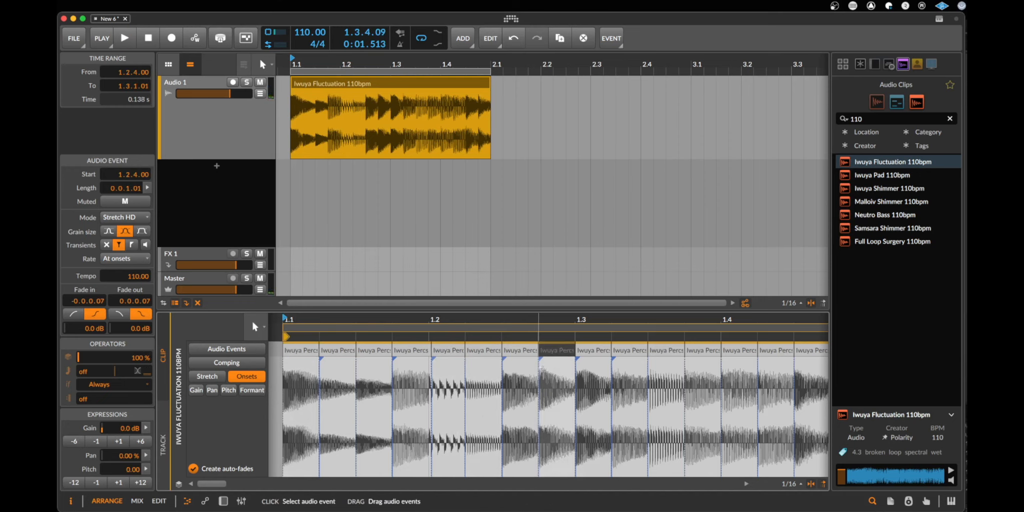
click(82, 443)
click(83, 443)
key(space)
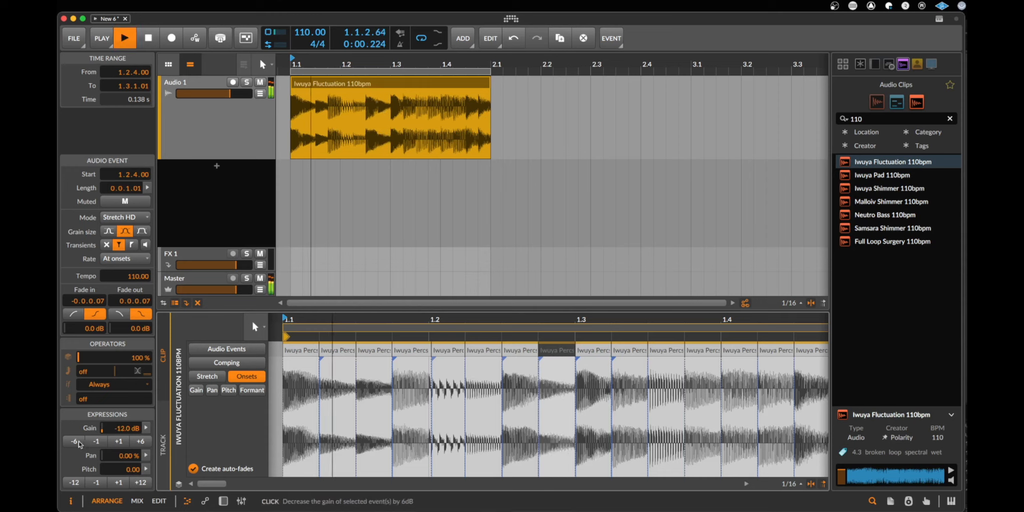
key(space)
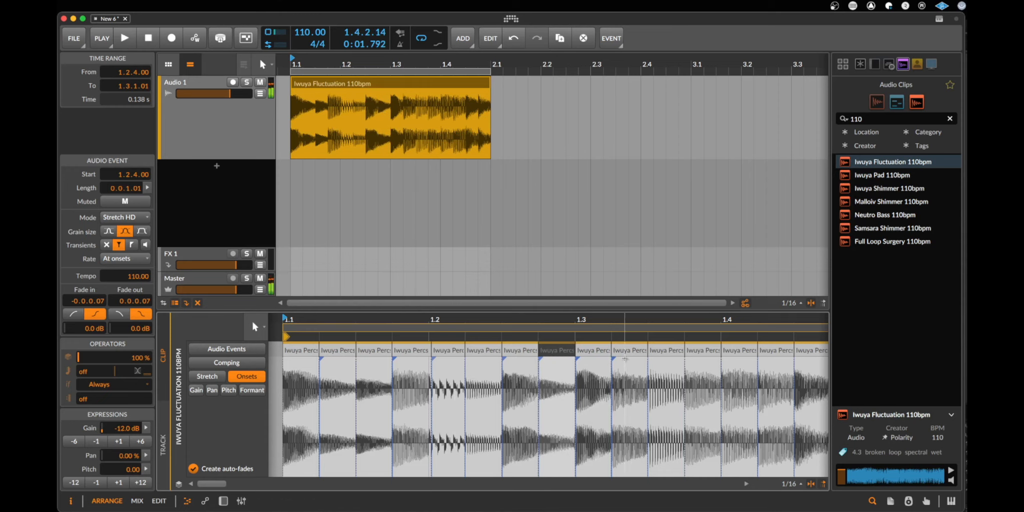
Lower the gain of the two slices between 1.3.2 and 1.3.4 and play back the loop
click(625, 354)
click(642, 353)
shift+click(662, 350)
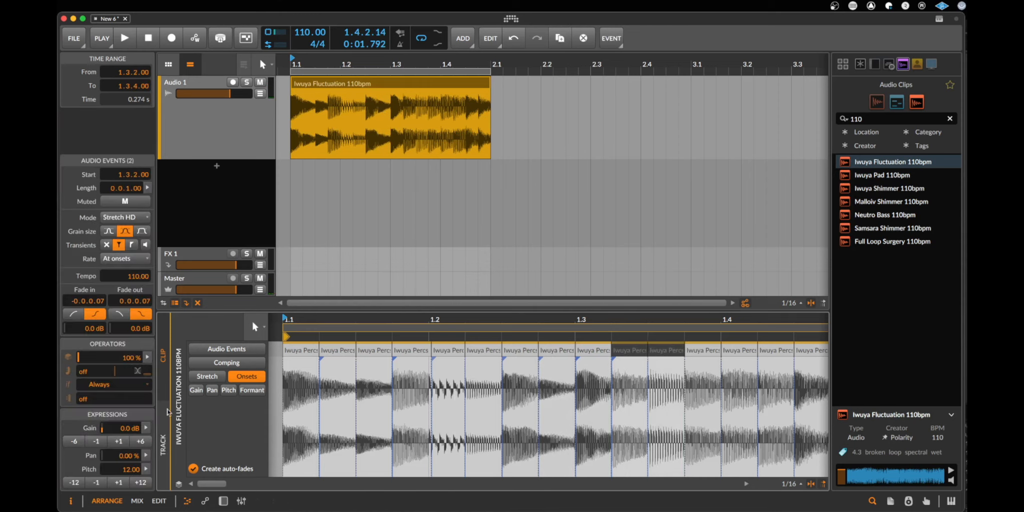
click(76, 442)
click(310, 350)
key(space)
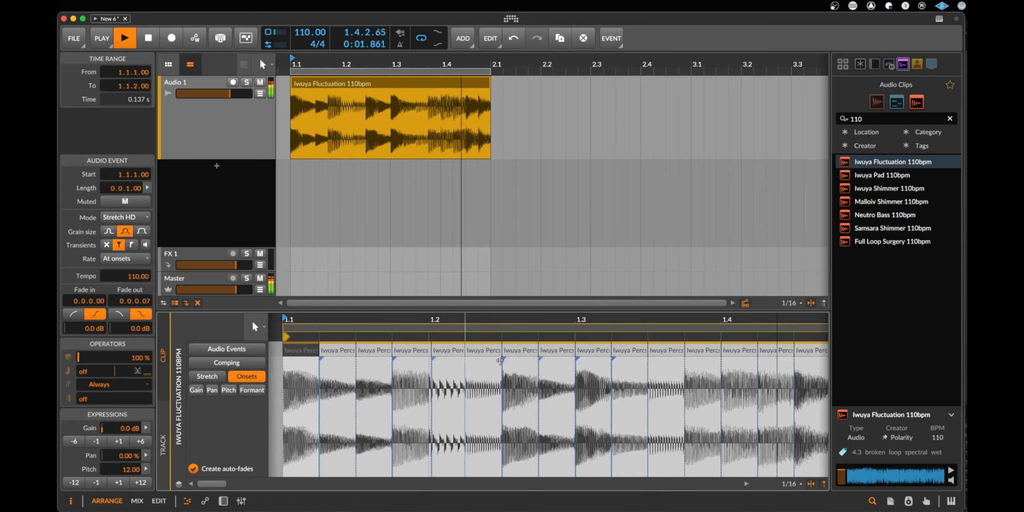
key(space)
Set the gain of the two slices starting at beat 1.4 to -12 dB and play back the loop
click(738, 350)
shift+click(775, 350)
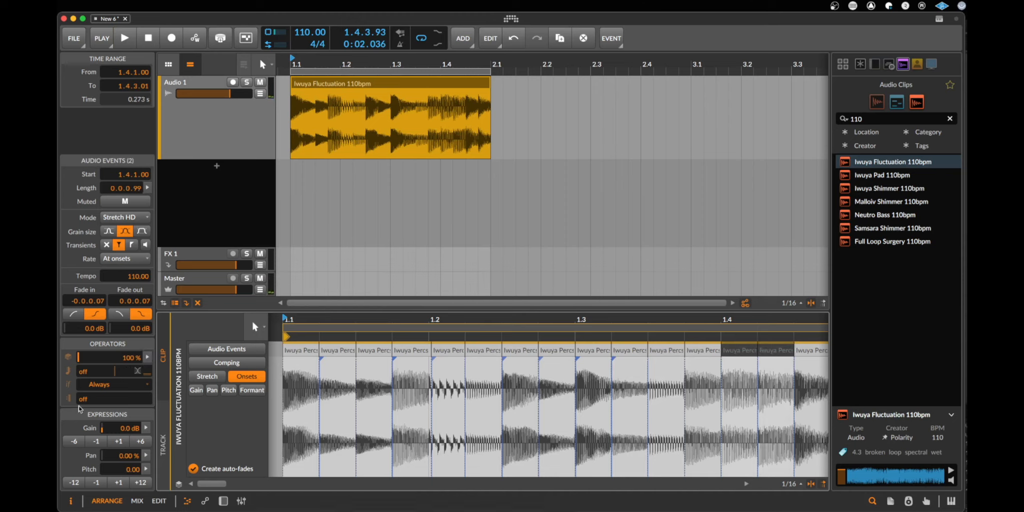
click(74, 442)
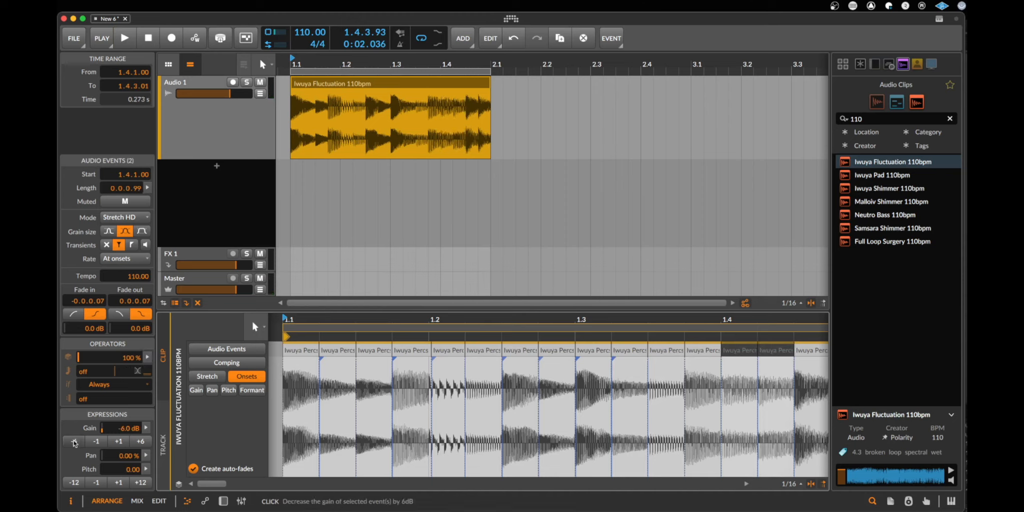
click(75, 442)
click(308, 351)
key(space)
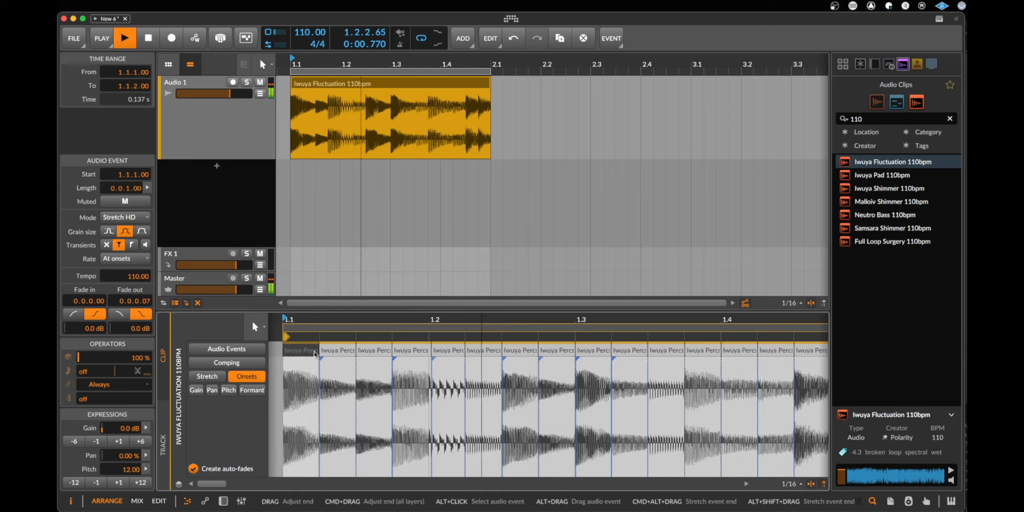
key(space)
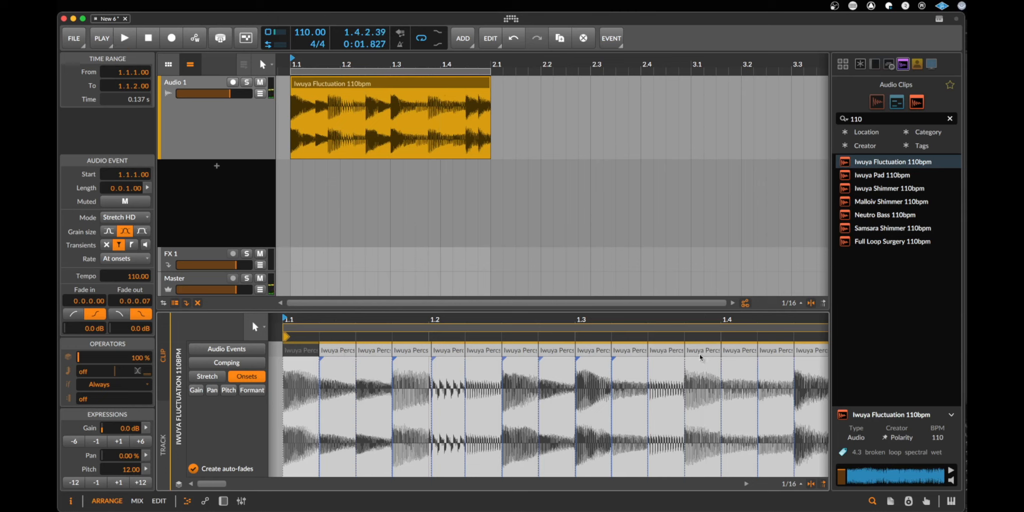
Try longer overlapping fades on the first twelve slices in the Audio Events layer, play the loop, and undo the fade change
shift+click(701, 358)
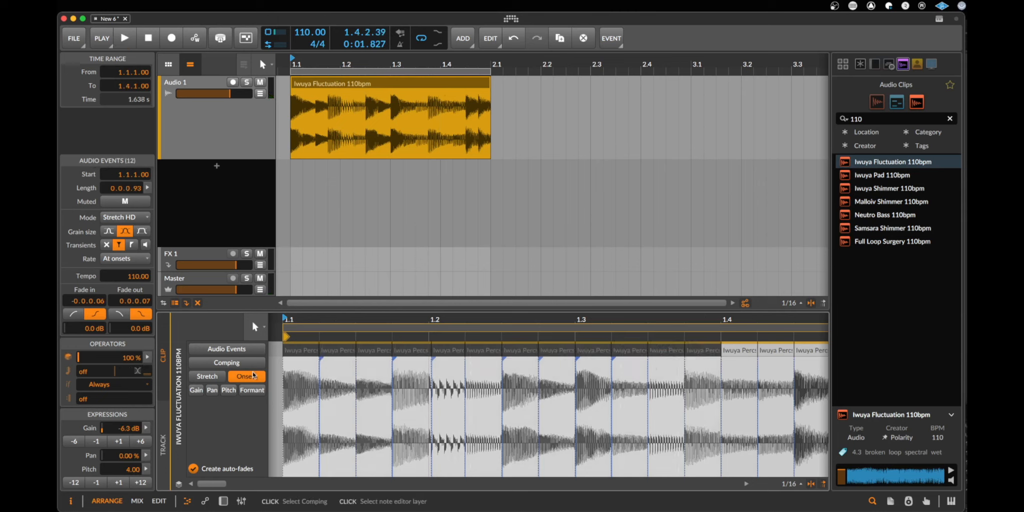
click(251, 349)
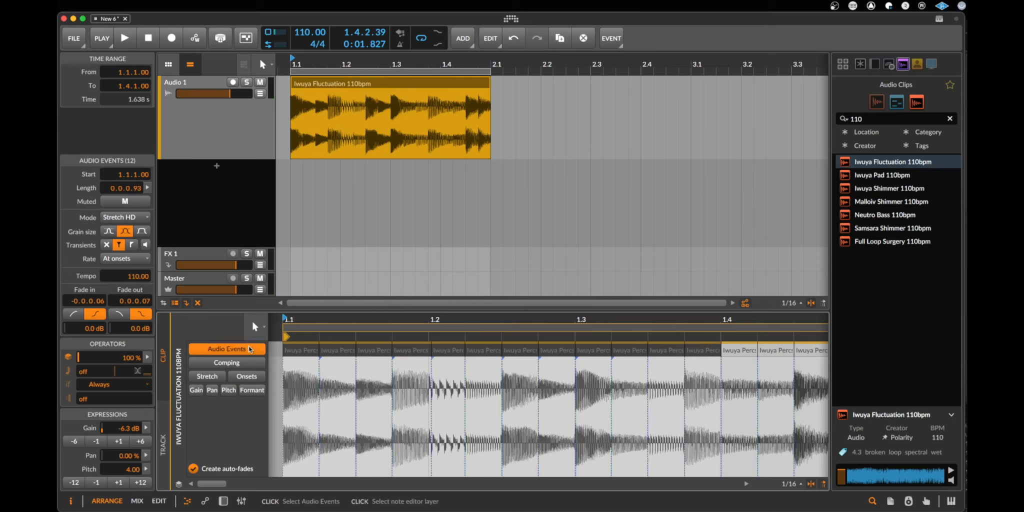
drag(317, 362, 293, 361)
click(312, 345)
key(space)
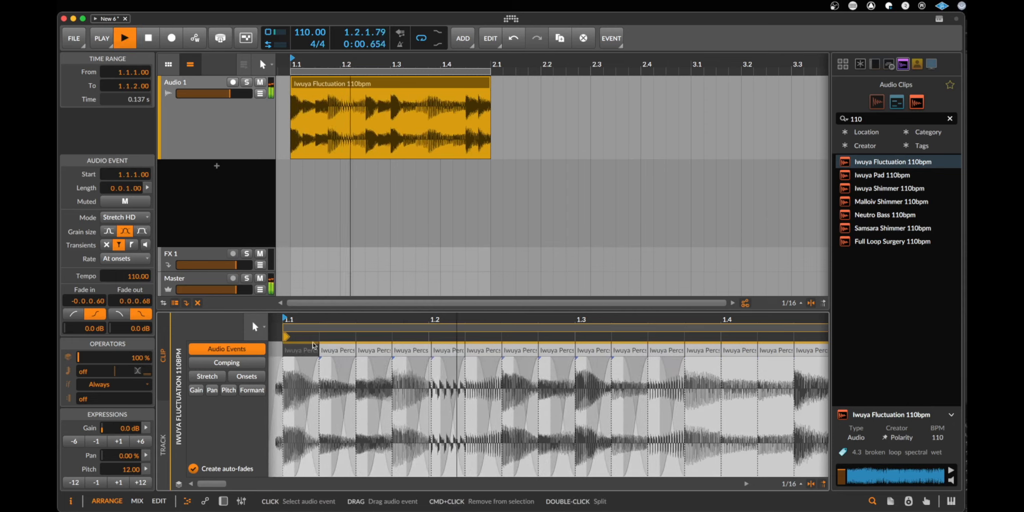
key(space)
key(super+z)
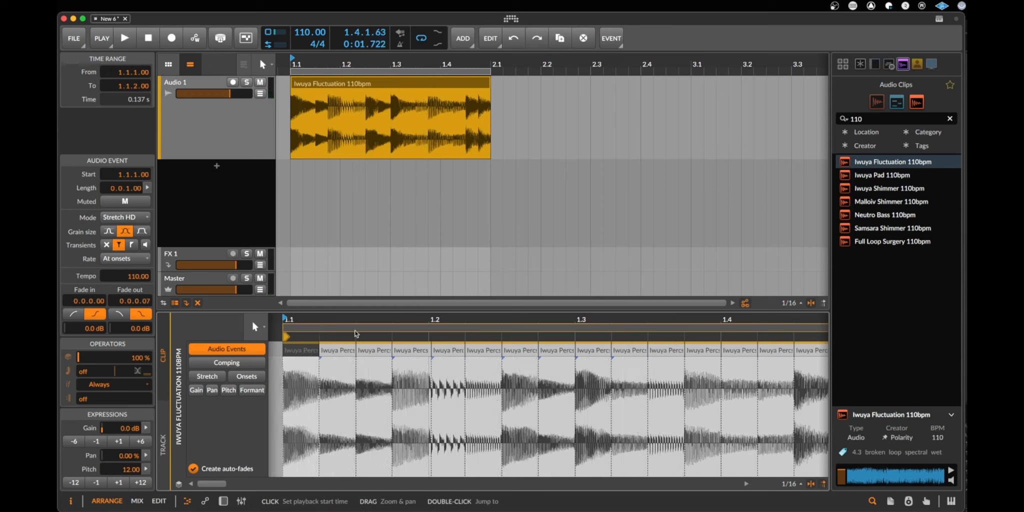
Try moving the second slice further along the clip and undo the move
mouse_move(360, 319)
mouse_down()
mouse_move(362, 331)
mouse_move(378, 320)
mouse_move(363, 320)
mouse_up()
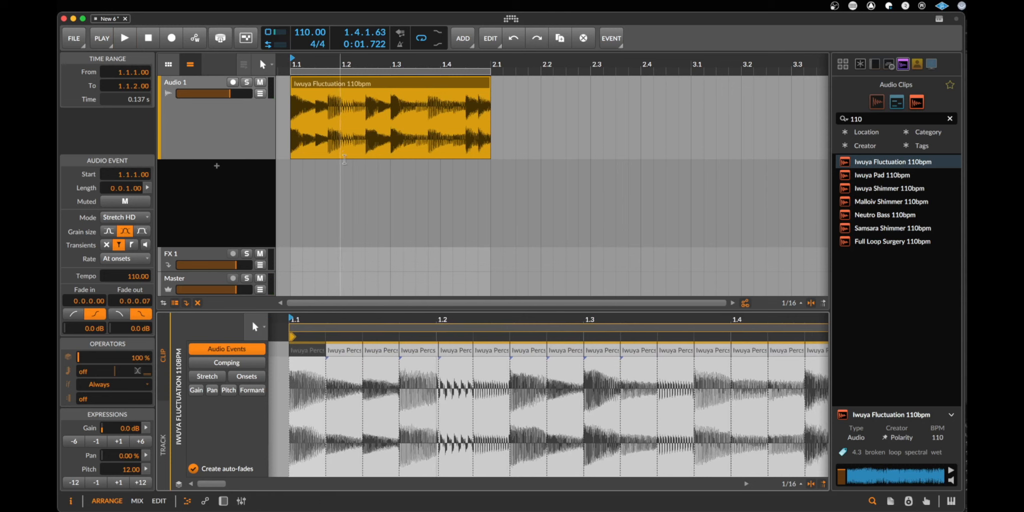
drag(333, 351, 497, 353)
key(super+z)
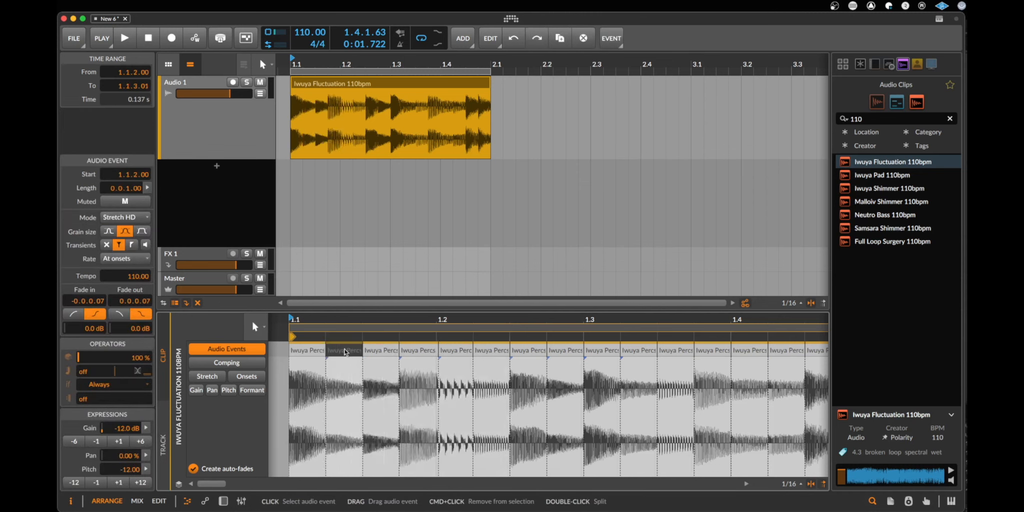
Delete the second through fifteenth slices and extend the first audio event's end to fill the clip up to 1.4.4.99
shift+click(813, 348)
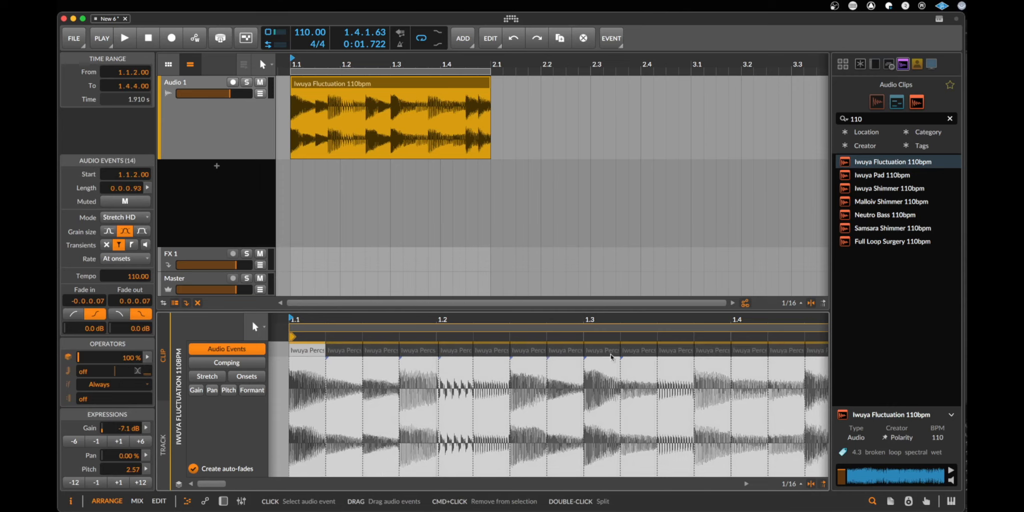
key(Delete)
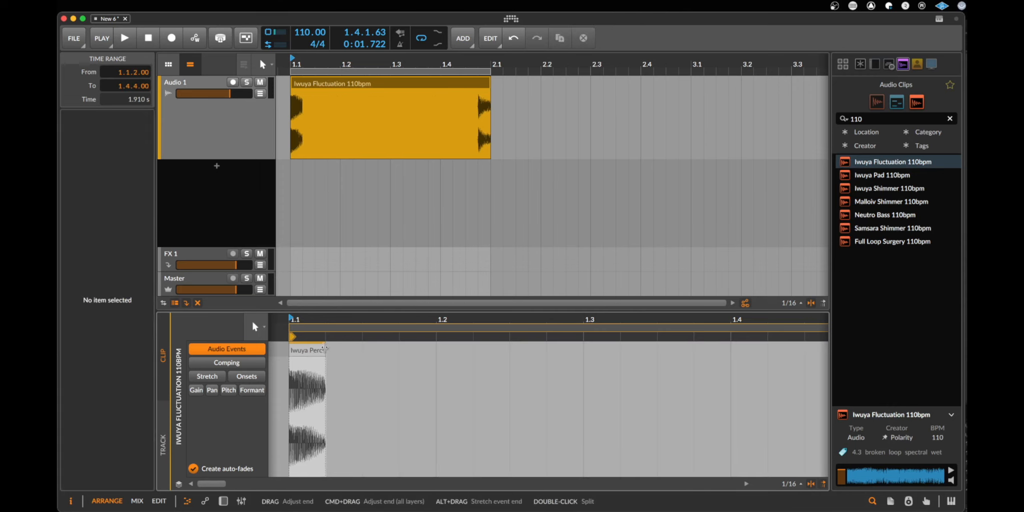
drag(324, 349, 836, 361)
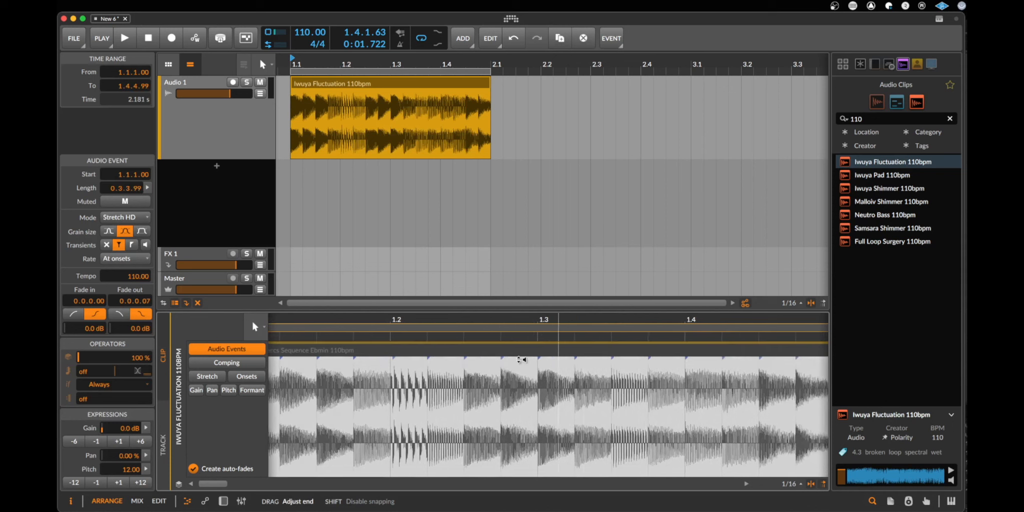
Show the Onsets layer and slice the long audio event at its onsets
click(263, 378)
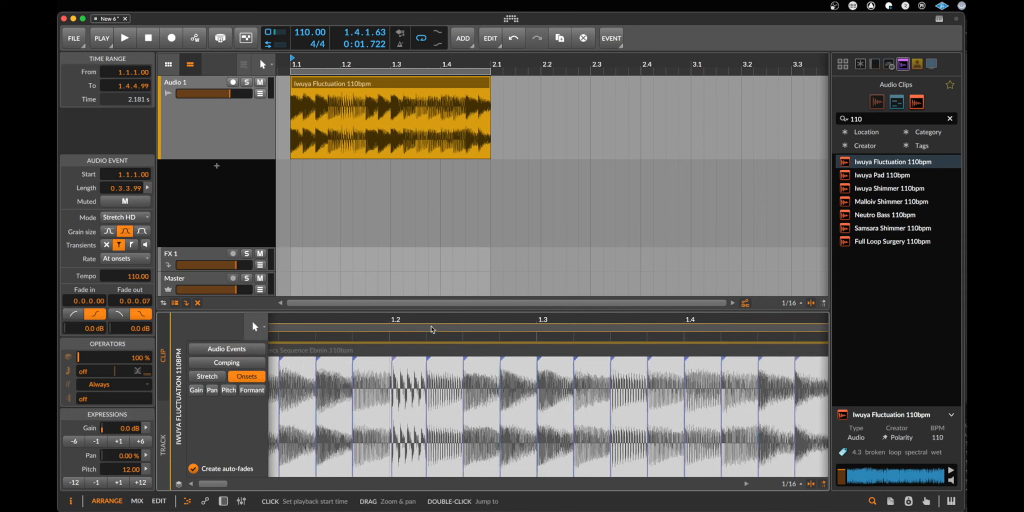
right_click(464, 360)
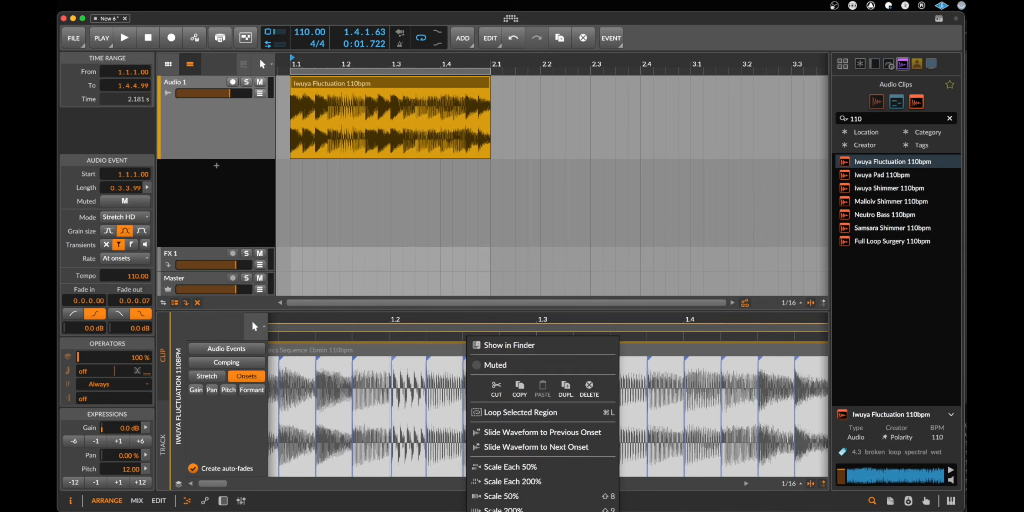
click(520, 510)
click(542, 325)
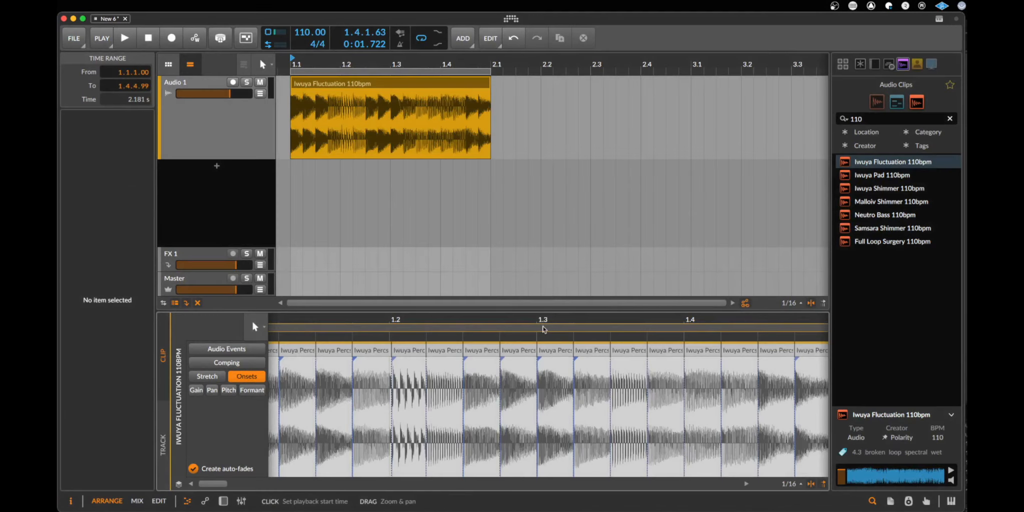
Quantize all audio slices to a custom 1/16 straight grid with 100% start amount and play the loop
click(393, 354)
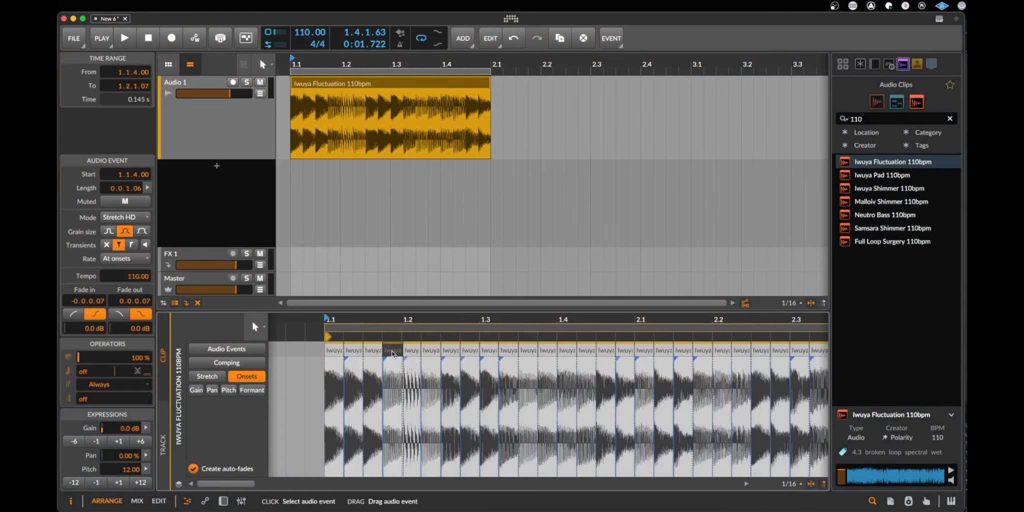
key(super+a)
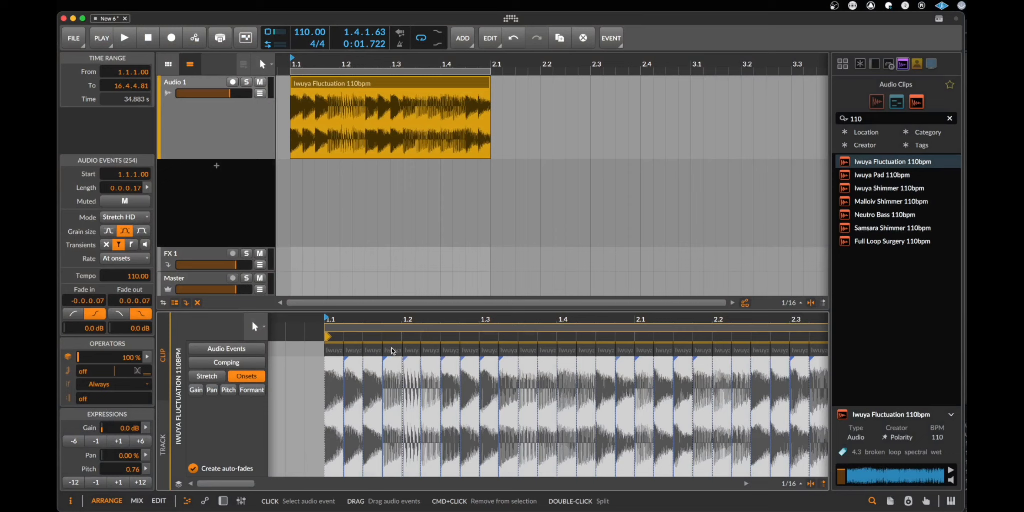
right_click(395, 351)
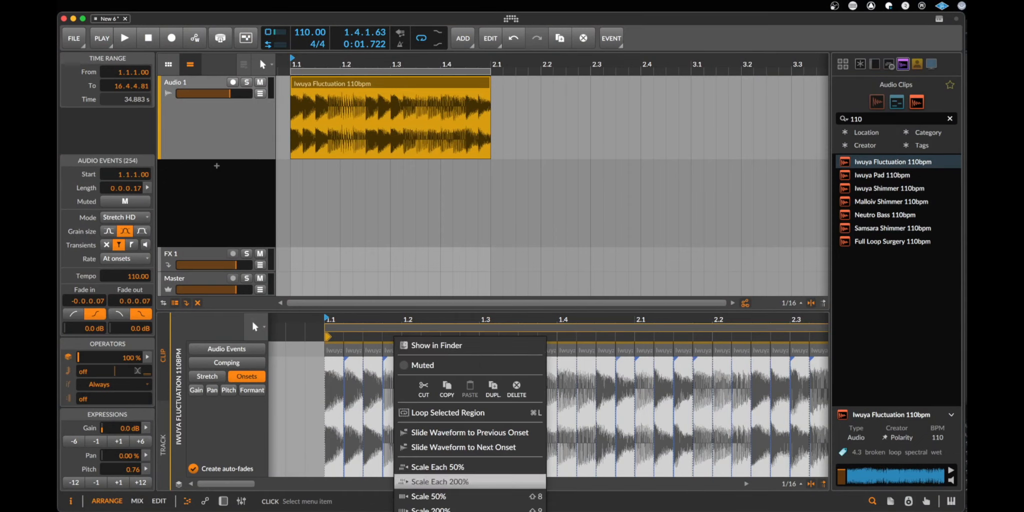
click(435, 510)
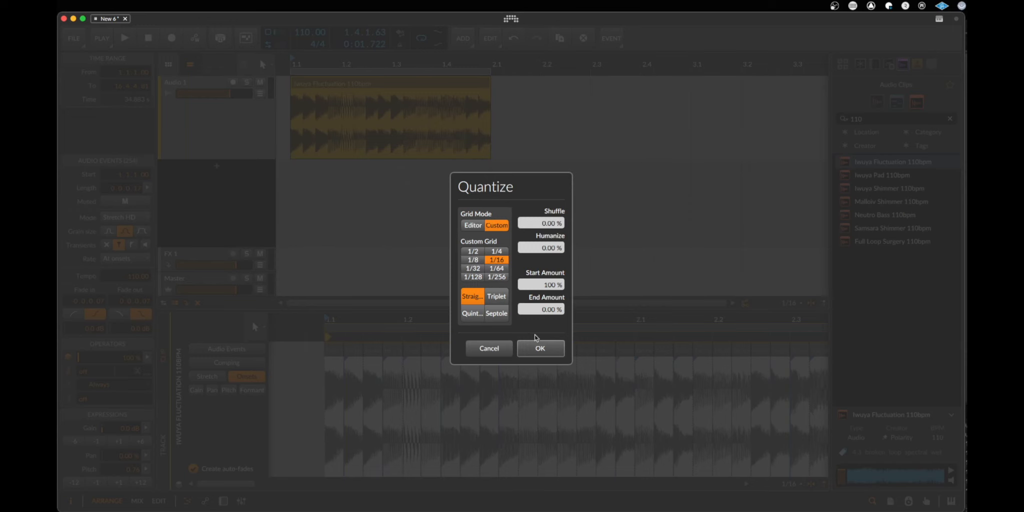
click(541, 348)
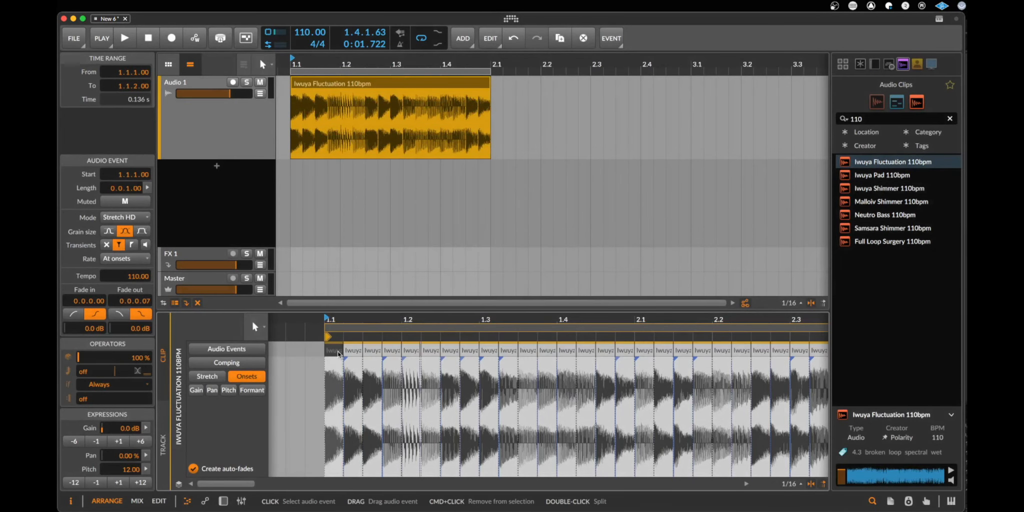
key(space)
Quantize all audio slices to a custom 1/8 triplet grid with 100% start amount and play the loop
key(super+a)
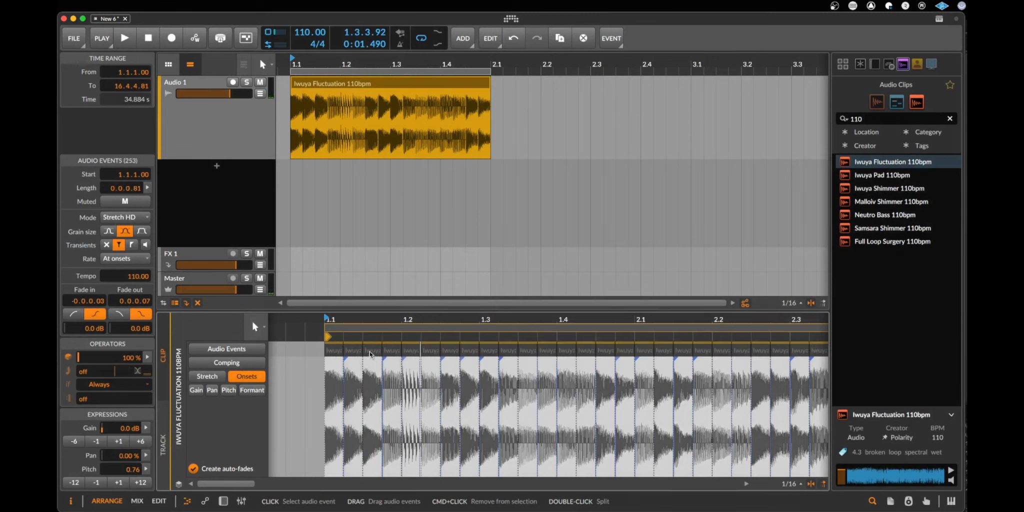
right_click(372, 351)
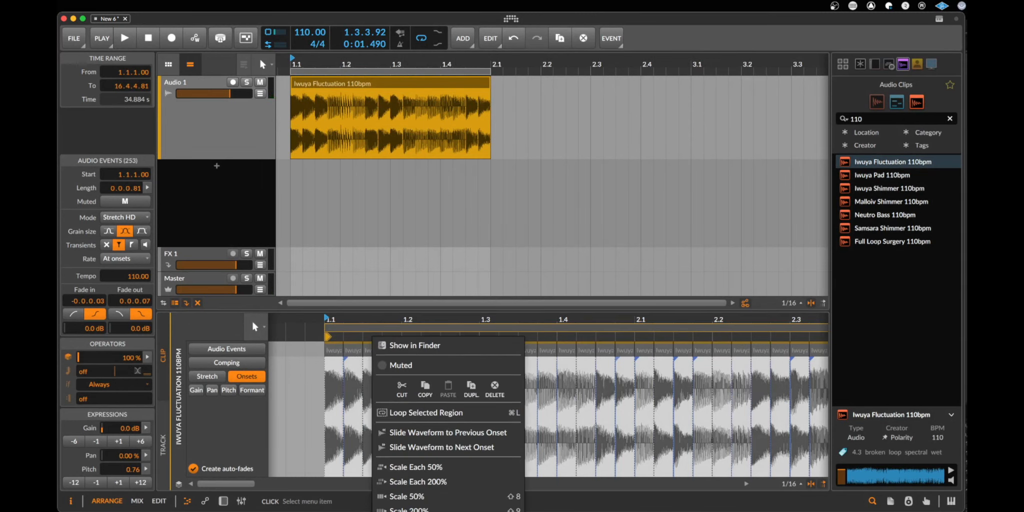
click(415, 511)
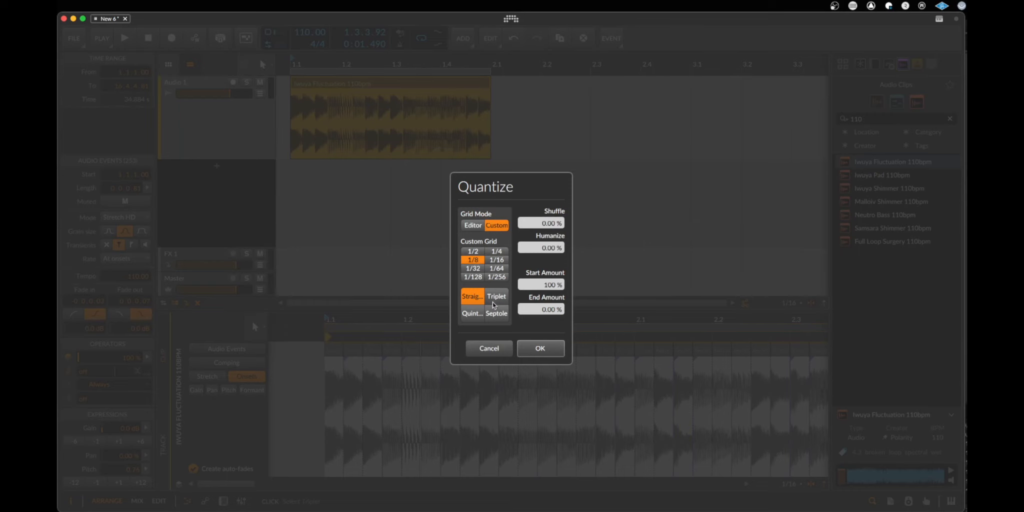
click(539, 348)
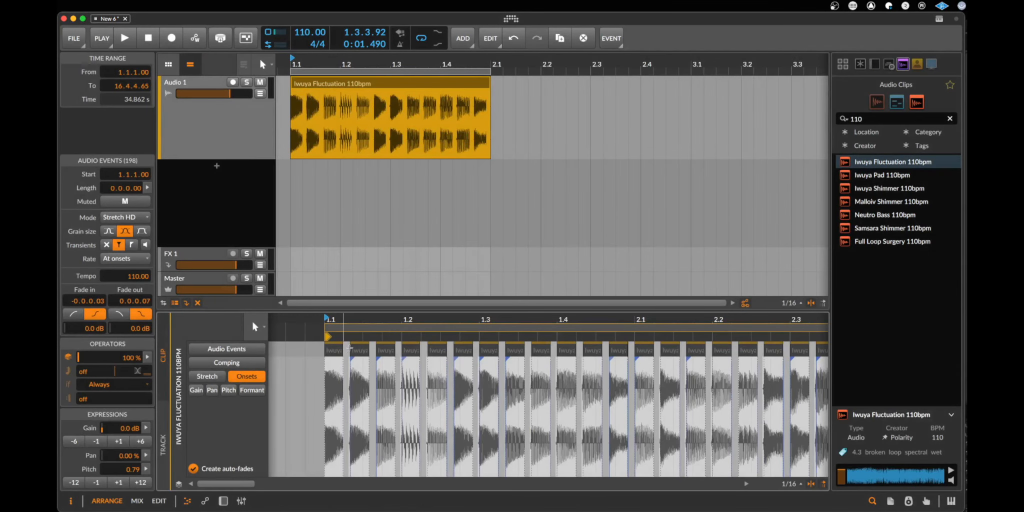
click(337, 352)
key(space)
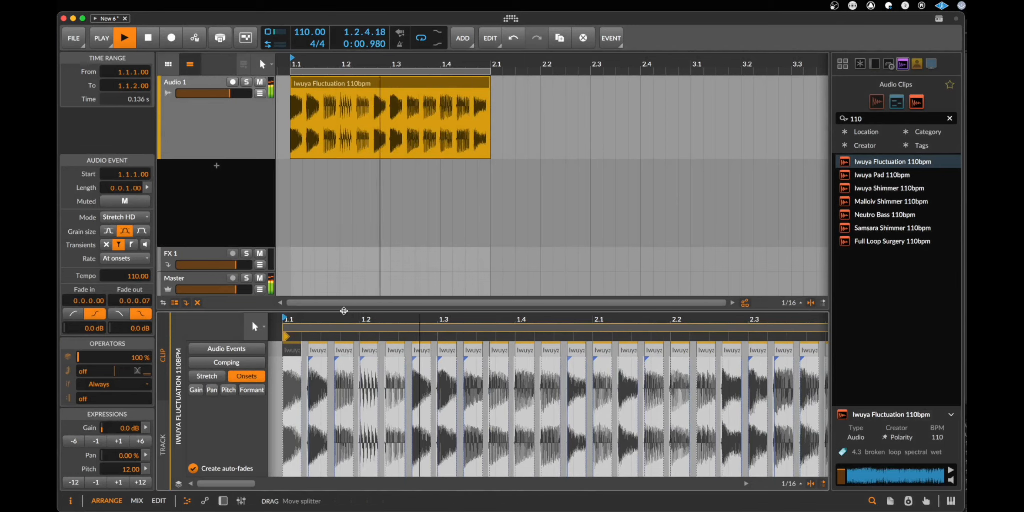
key(space)
Extend the first audio event's end over the following slices up to 3.4.2.33
drag(343, 319, 473, 321)
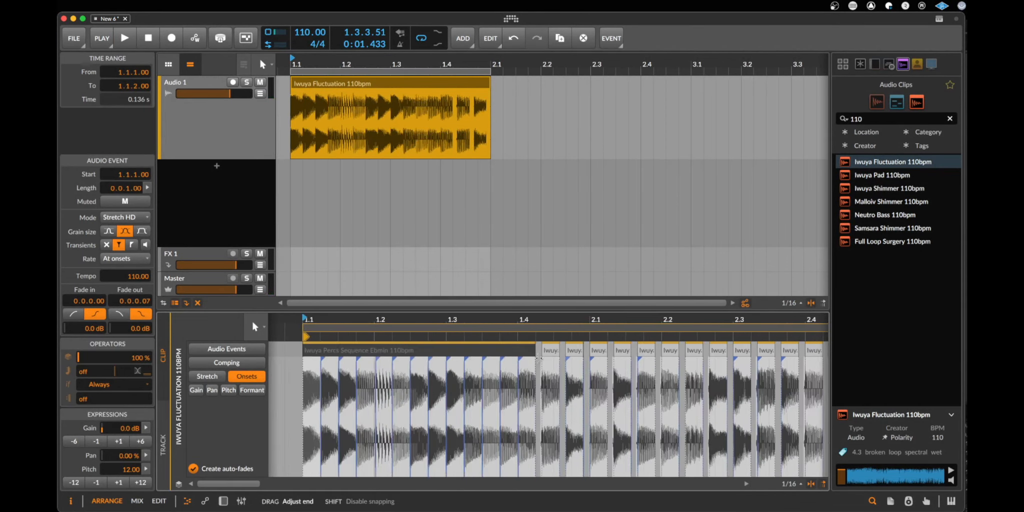
drag(538, 358, 900, 370)
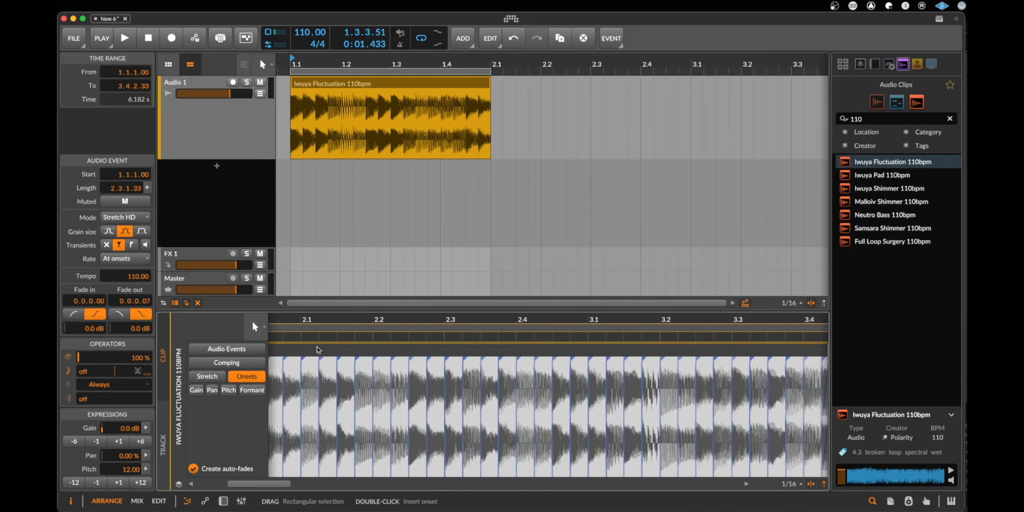
drag(321, 328, 631, 384)
Show the Stretch layer and insert beat markers at 1.1.4.00 and 1.3.1.00
click(216, 379)
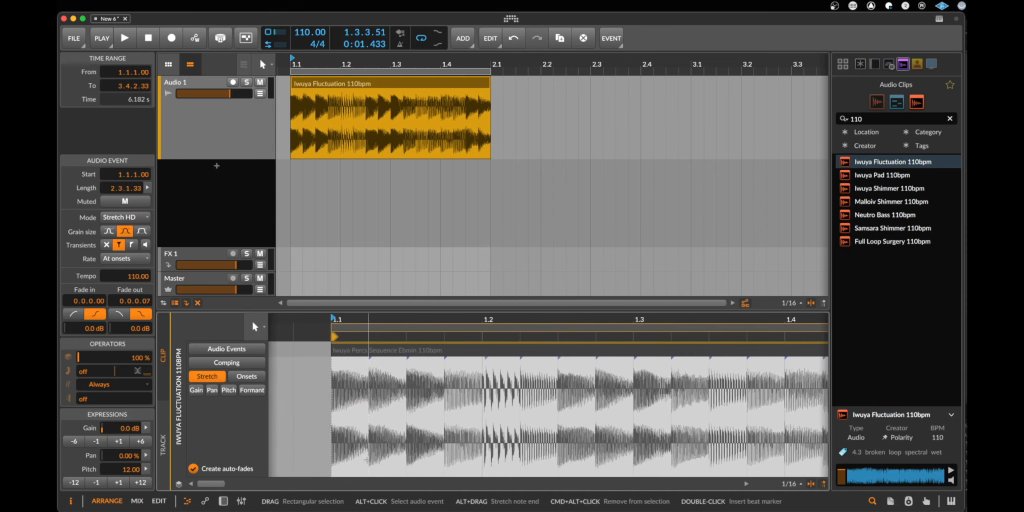
click(440, 437)
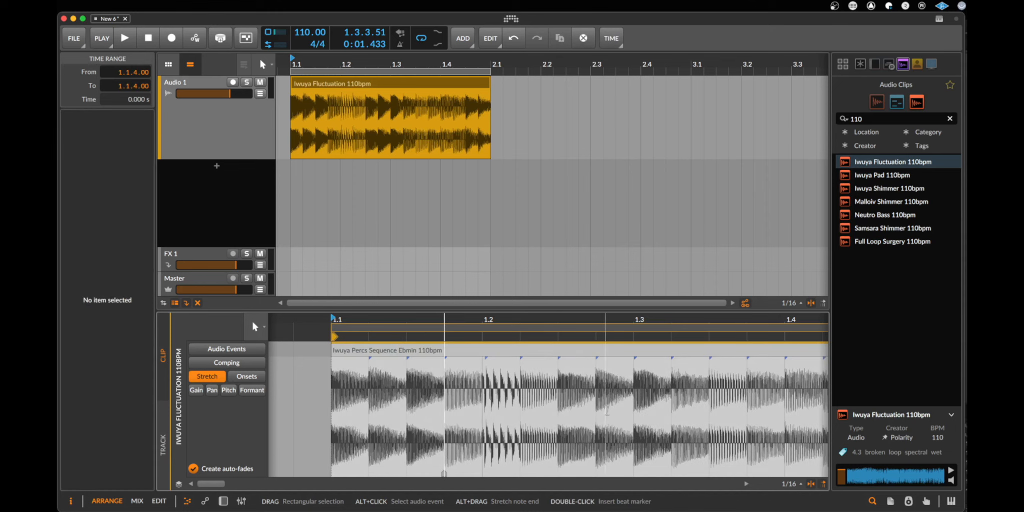
double_click(632, 399)
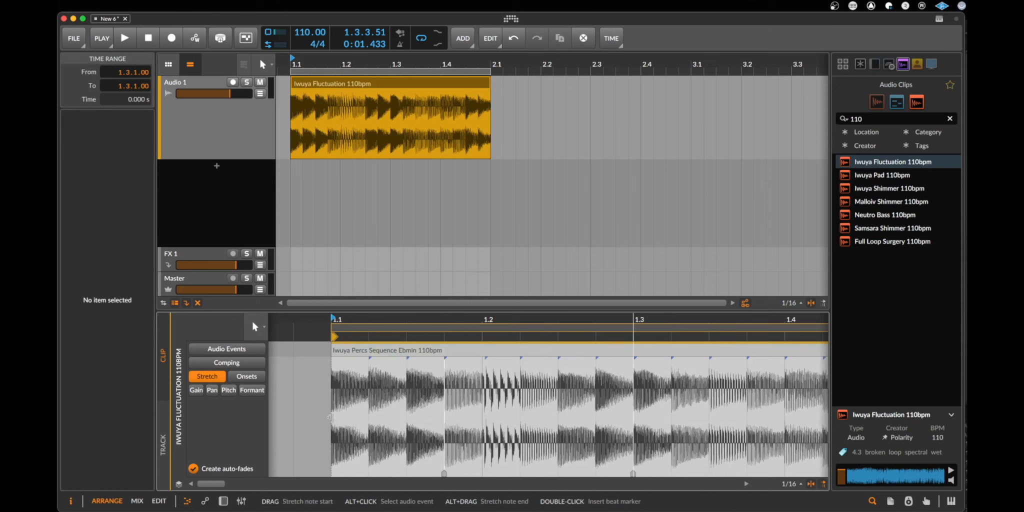
Try moving the 1.1.4.00 beat marker to 1.2.2.19 and to 1.1.2.86, playing the loop after each move
drag(444, 472, 520, 472)
key(space)
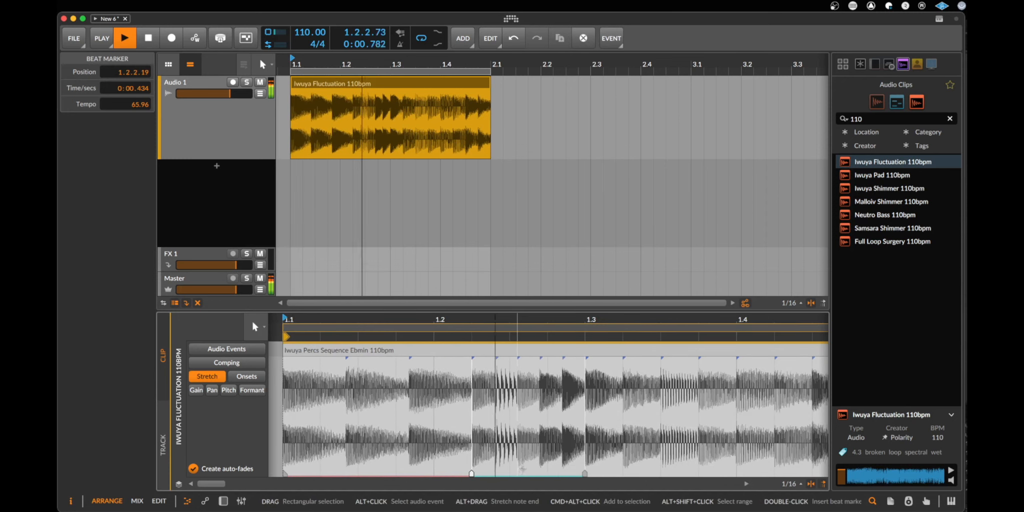
key(space)
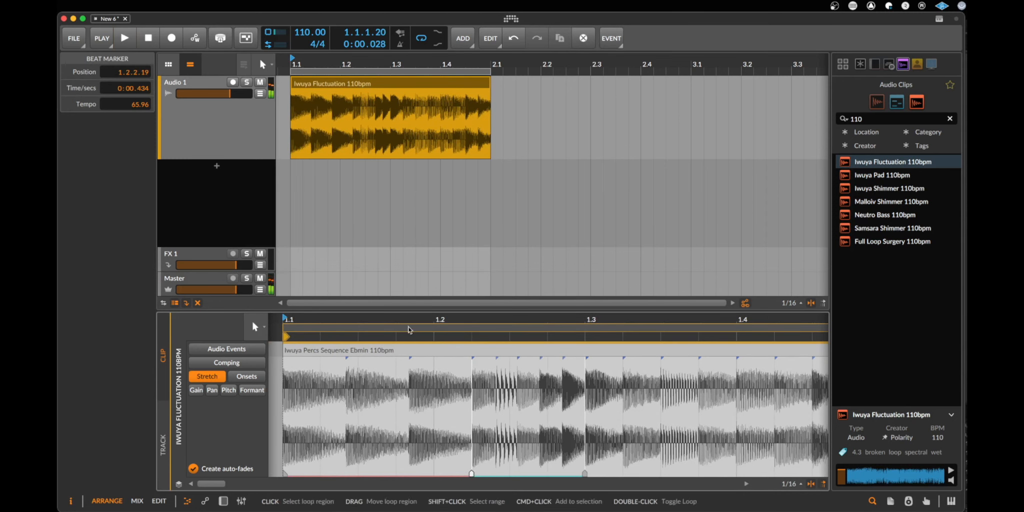
drag(472, 472, 347, 473)
key(space)
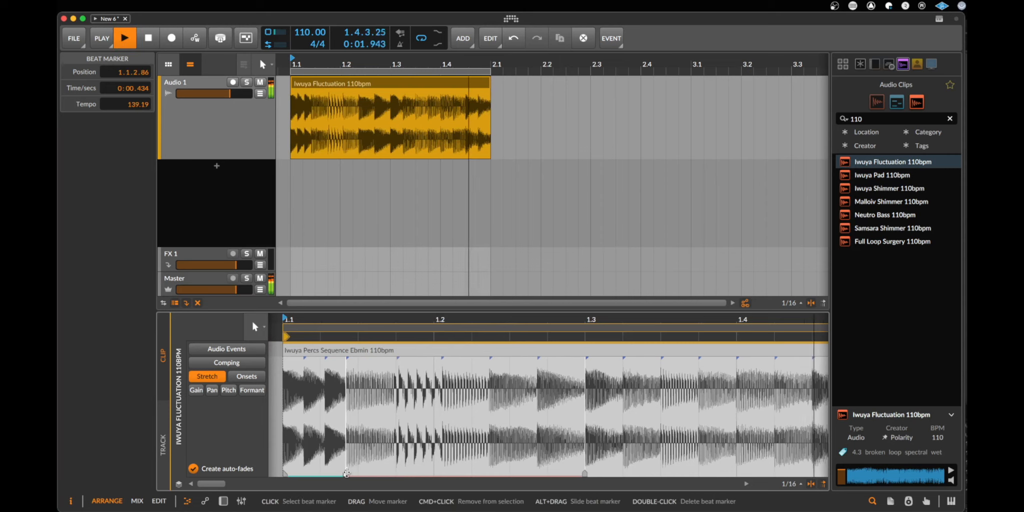
key(space)
Delete the beat marker at 1.1.2.86 and play the loop
drag(357, 327, 465, 417)
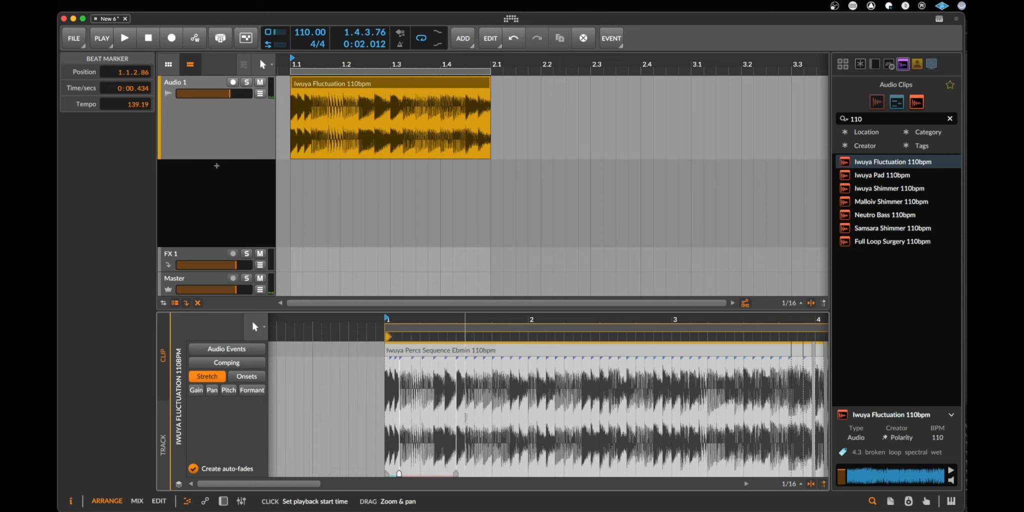
click(402, 467)
key(space)
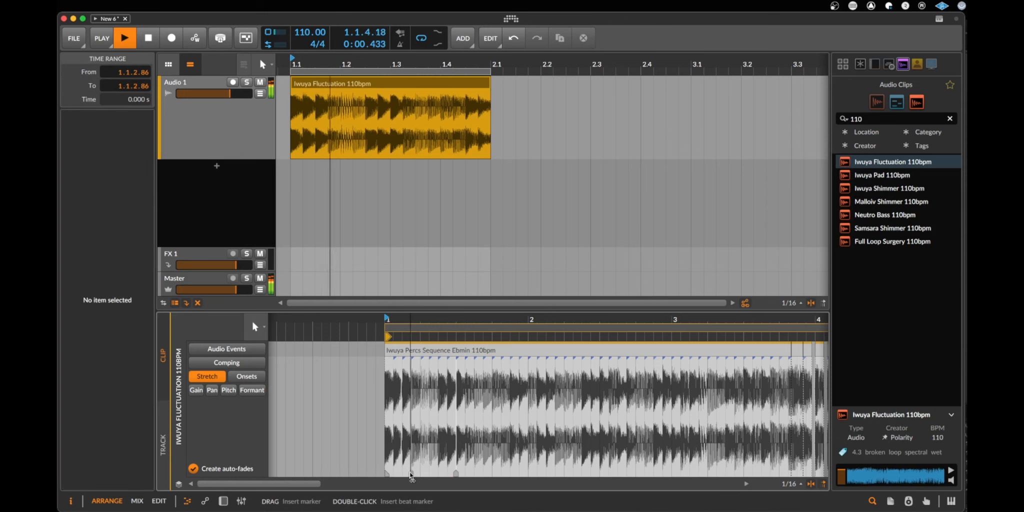
key(space)
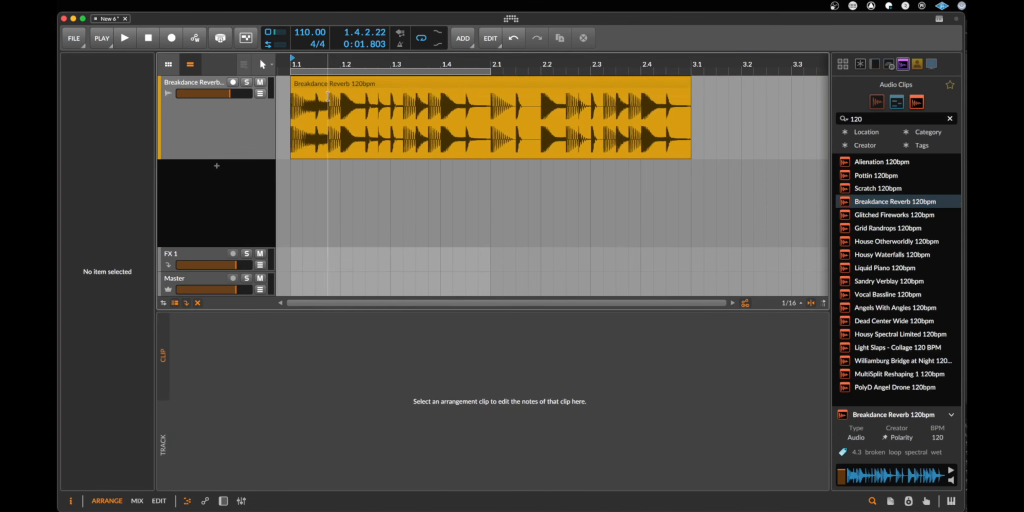
Select the Breakdance Reverb 120bpm clip for editing and play it
click(334, 90)
key(space)
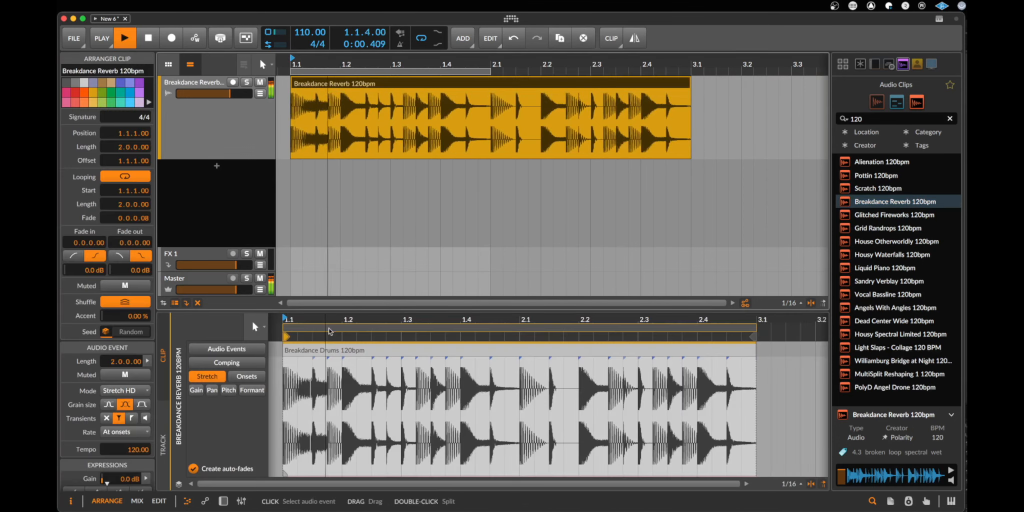
drag(327, 321, 524, 394)
key(space)
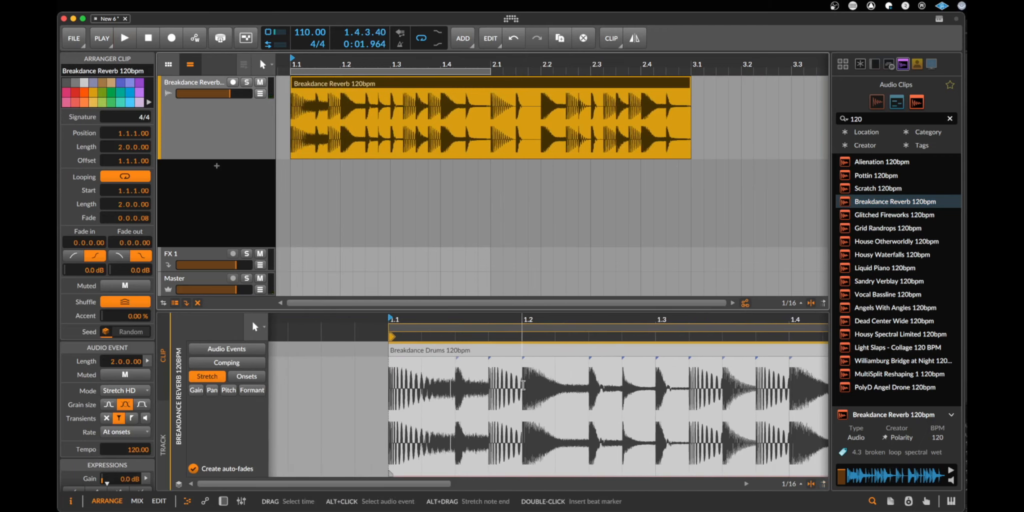
Insert beat markers at 1.2.1.00, 1.1.4.00 and 1.1.3.00 in the Breakdance clip
double_click(523, 385)
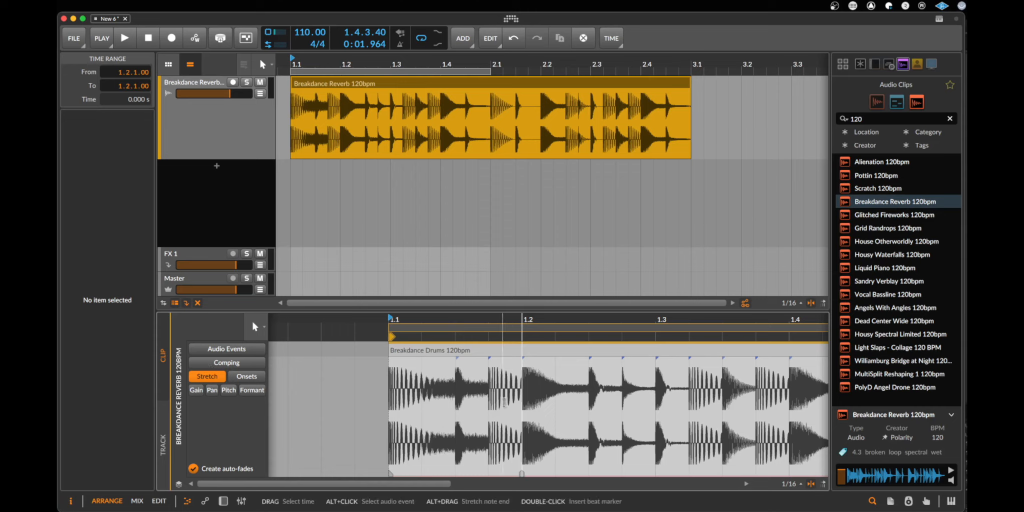
double_click(488, 394)
double_click(454, 395)
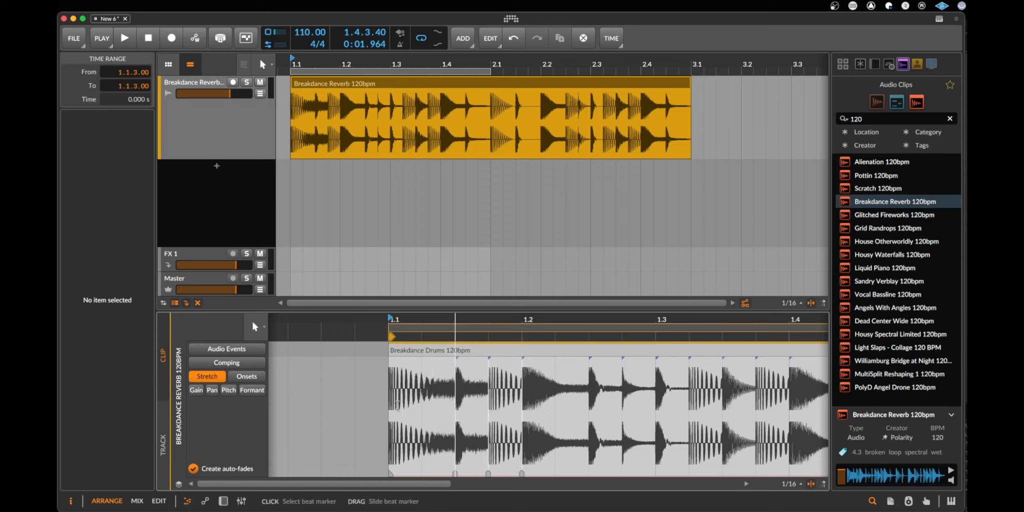
Try the 1.1.3.00 beat marker at 1.1.2.00 during playback and move it back to 1.1.3.00
drag(455, 472, 422, 469)
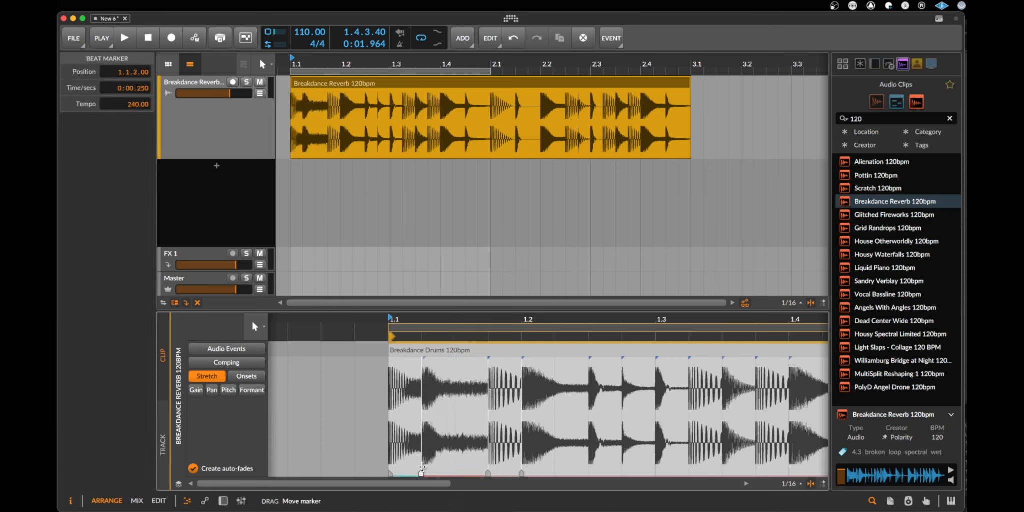
key(space)
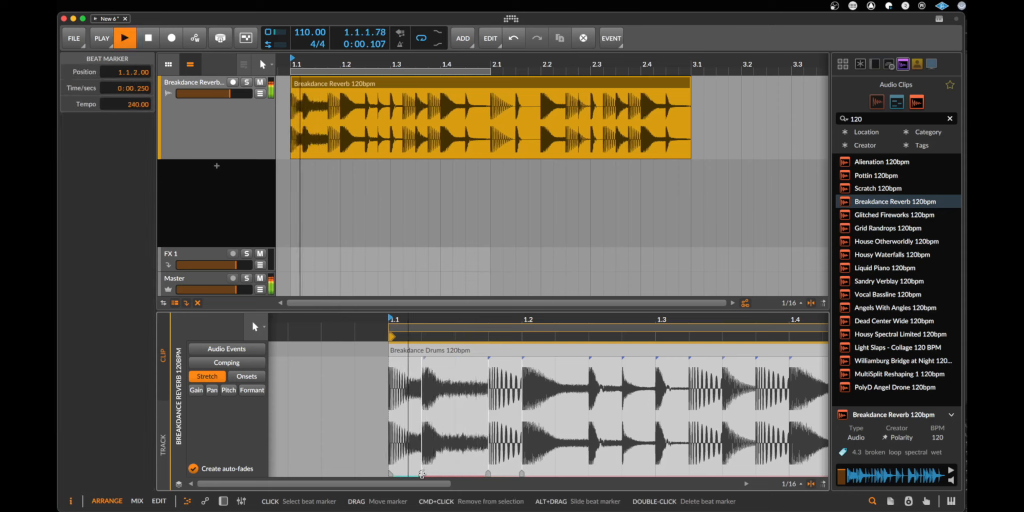
drag(422, 474, 455, 472)
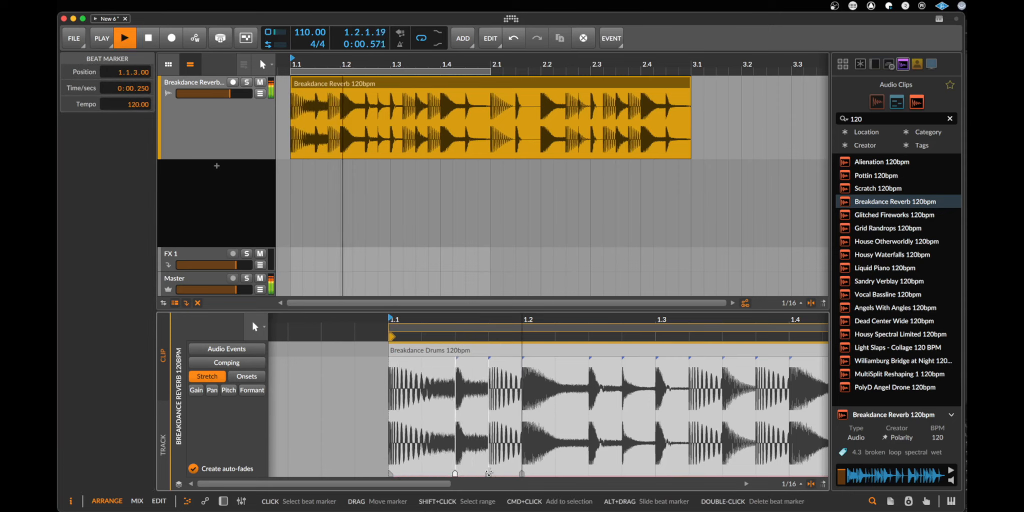
key(space)
Insert a beat marker at 1.2.3.02, and audition the 1.2.1.00 marker at 1.2.2.00 before returning it to 1.2.1.00
click(525, 473)
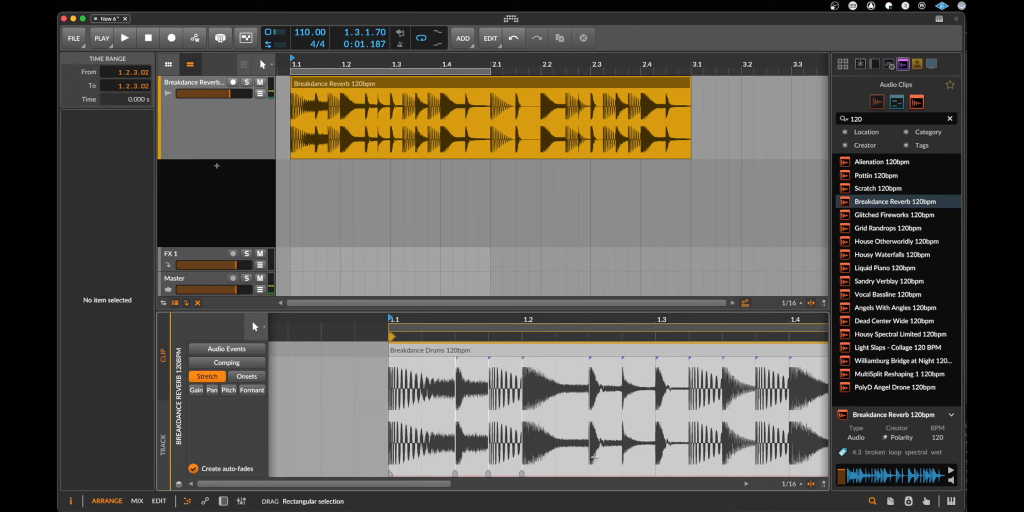
double_click(523, 473)
drag(523, 473, 556, 474)
key(space)
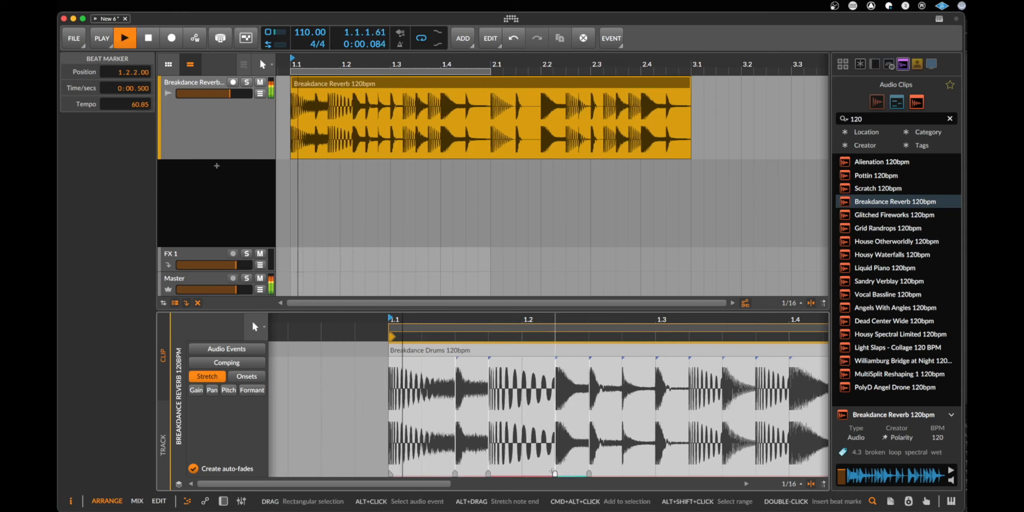
key(space)
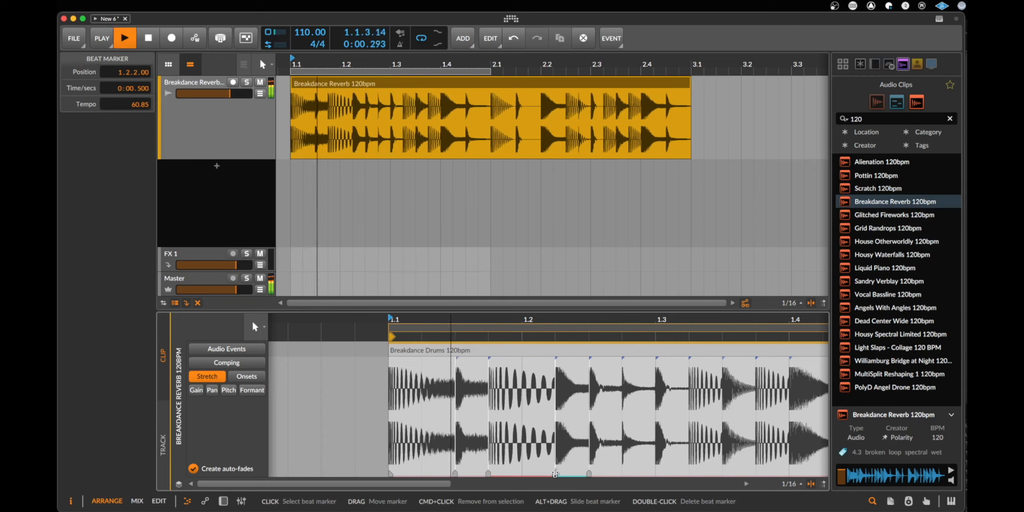
drag(554, 473, 522, 472)
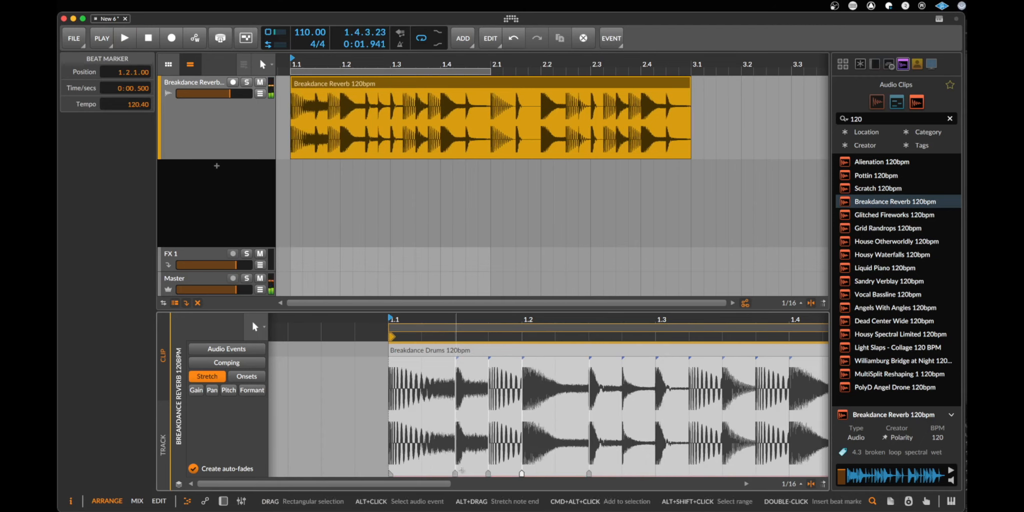
Move the 1.1.3.00 beat marker to 1.1.2.00 and the 1.1.4.00 marker to 1.1.3.00, auditioning the stretched audio
drag(454, 472, 421, 473)
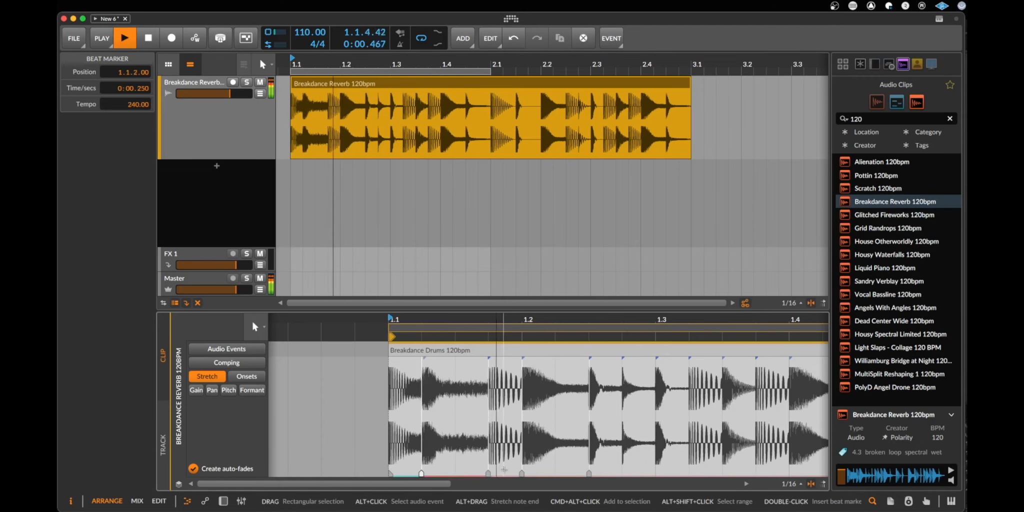
key(space)
drag(488, 472, 455, 472)
key(space)
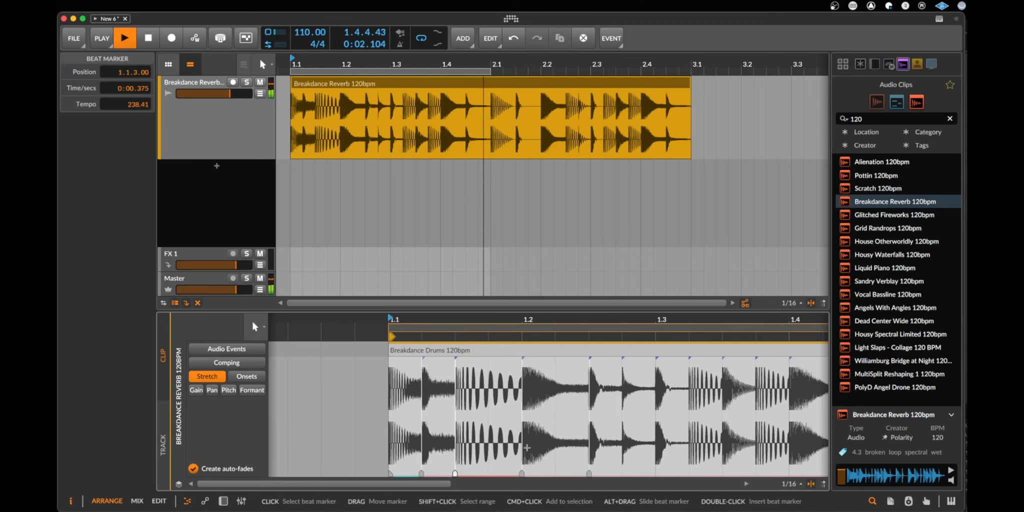
key(space)
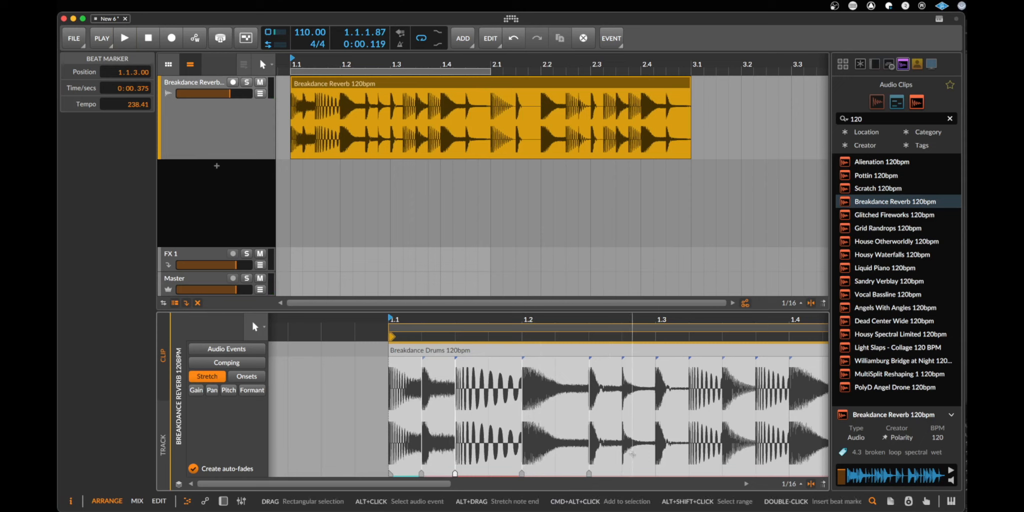
Insert beat markers at the three onsets from just before 1.3.1.00 through 1.3.2.00
click(621, 452)
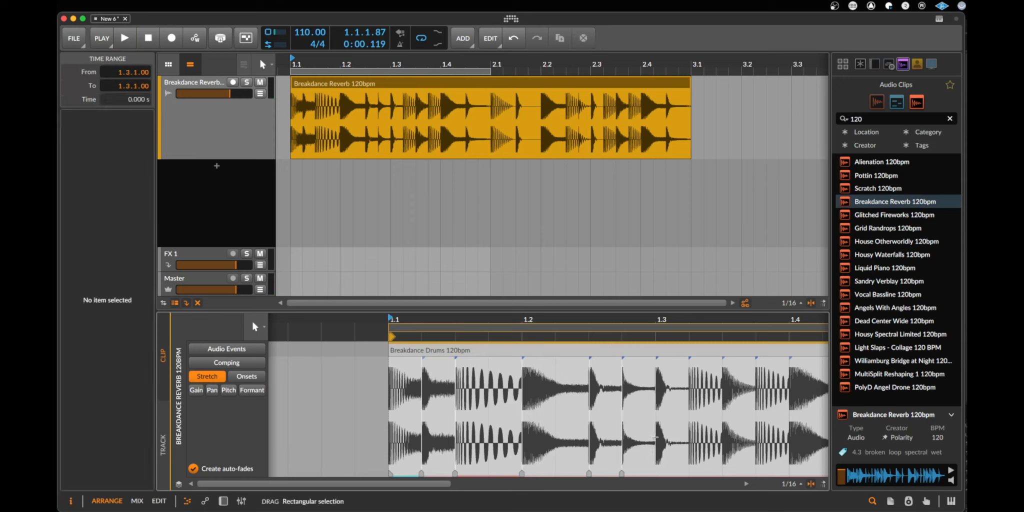
click(690, 438)
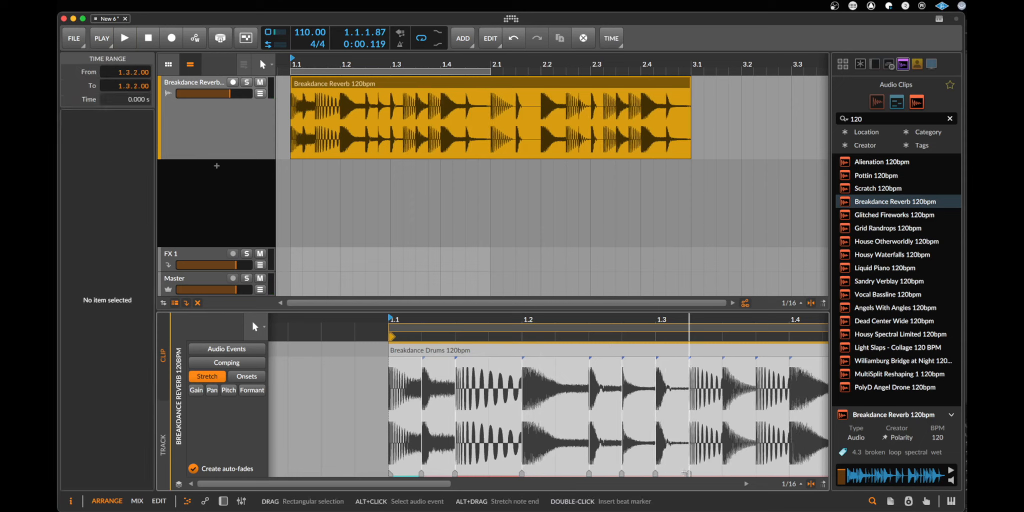
mouse_move(654, 473)
mouse_down()
mouse_move(634, 470)
mouse_move(651, 467)
mouse_up()
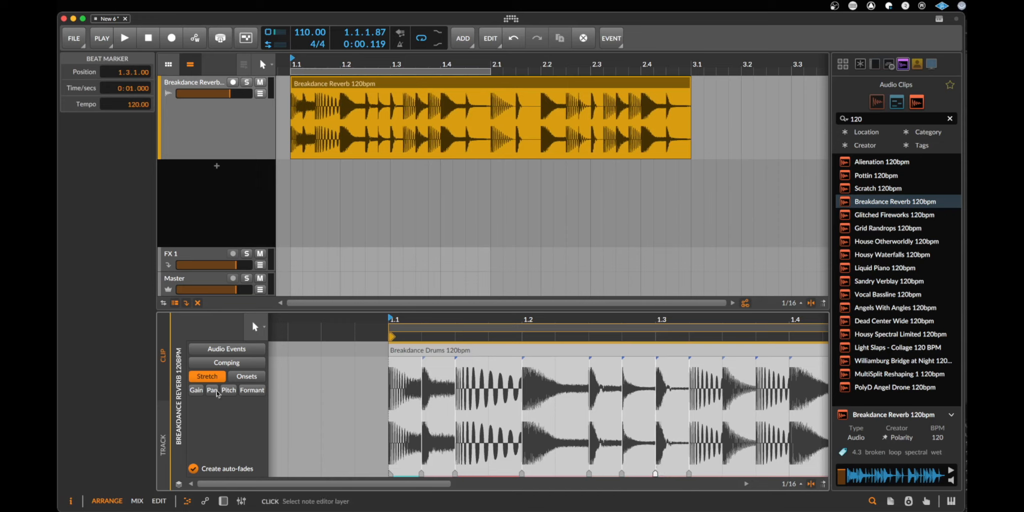
Add three gain expression points between 1.2 and about 1.3.2, and audition the middle one at -1.1 dB
click(196, 391)
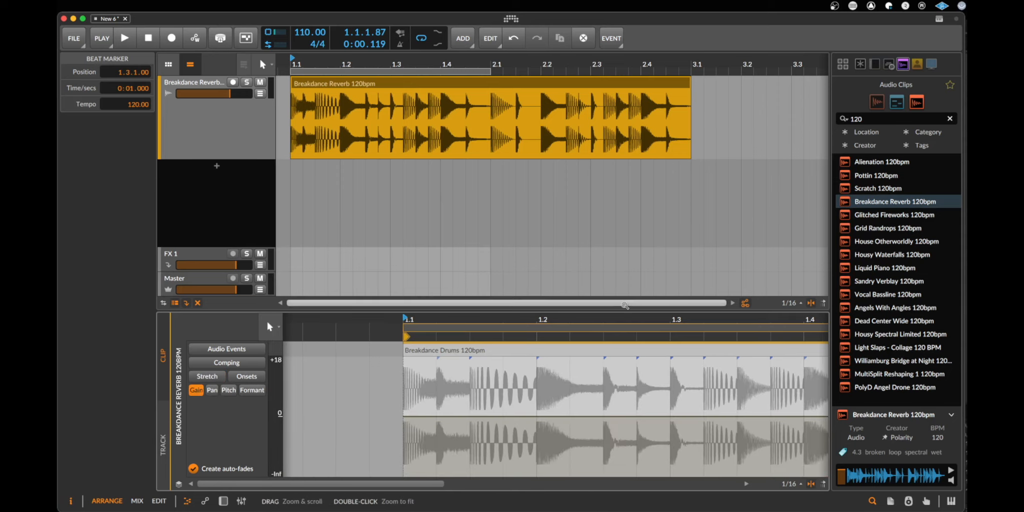
drag(606, 320, 445, 319)
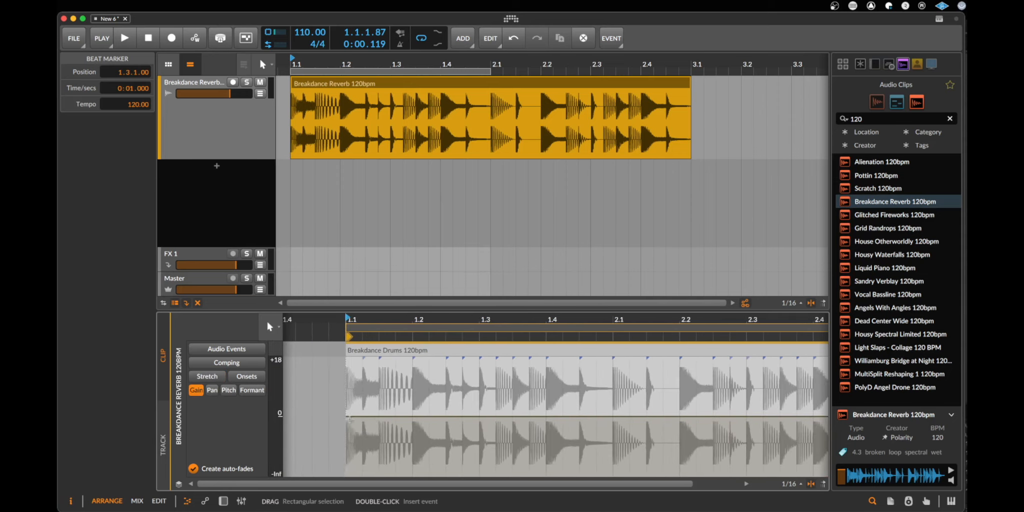
scroll(429, 404, up, 2)
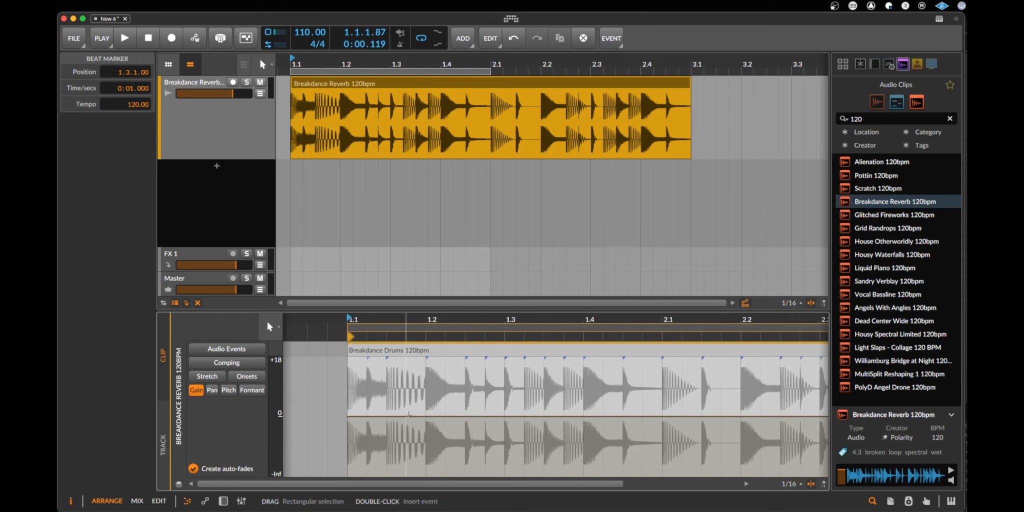
click(425, 416)
click(506, 416)
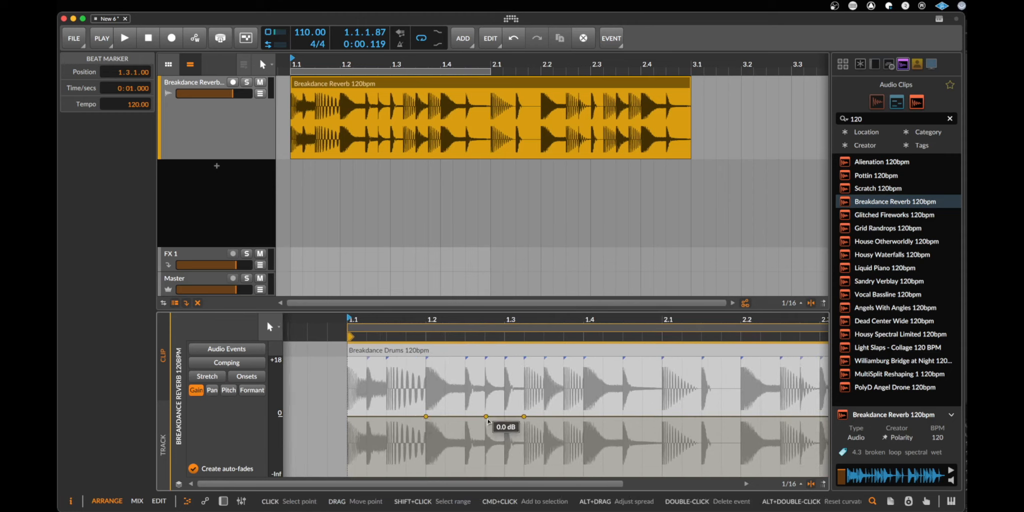
mouse_move(486, 417)
mouse_down()
mouse_move(485, 473)
mouse_move(485, 385)
mouse_move(485, 415)
mouse_up()
key(space)
key(space)
key(space)
key(space)
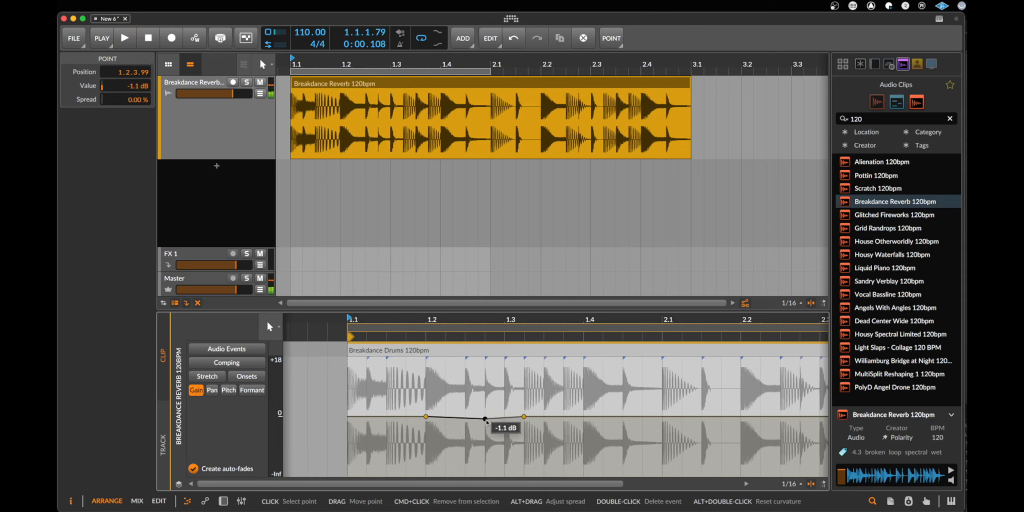
Reshape the gain envelope to rise in a bulging curve to +11.9 dB at 1.3.3.99 and return to 0 dB at 1.4.1.38, then play it
key(Delete)
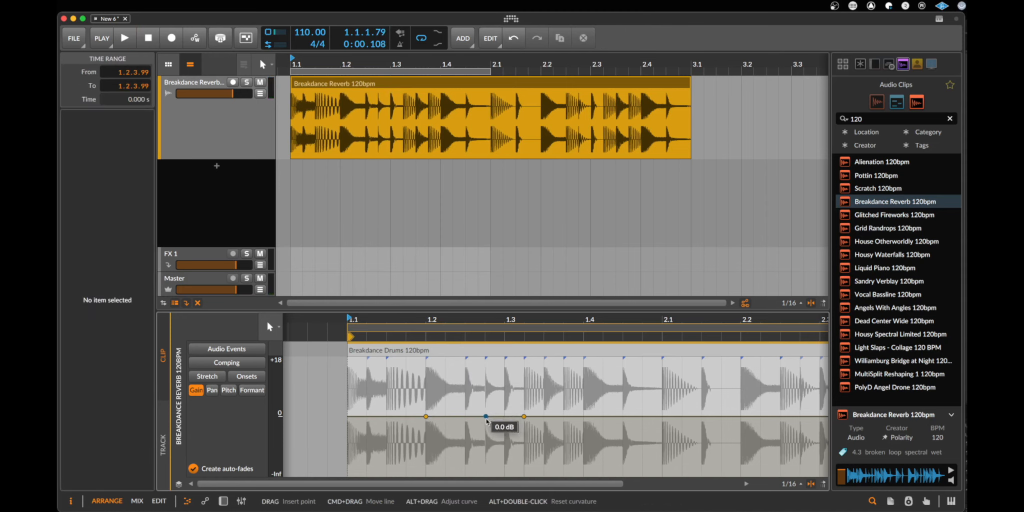
double_click(486, 418)
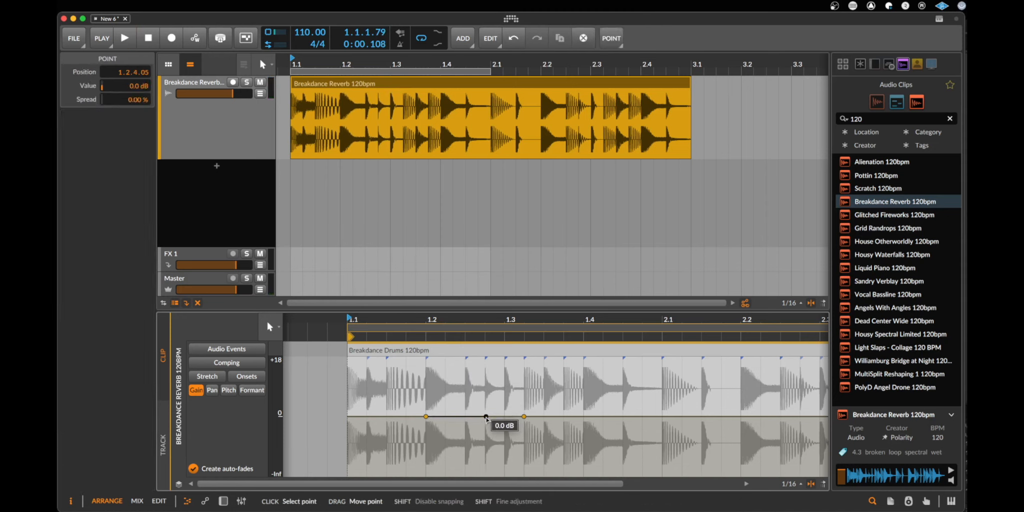
click(591, 418)
drag(523, 416, 564, 383)
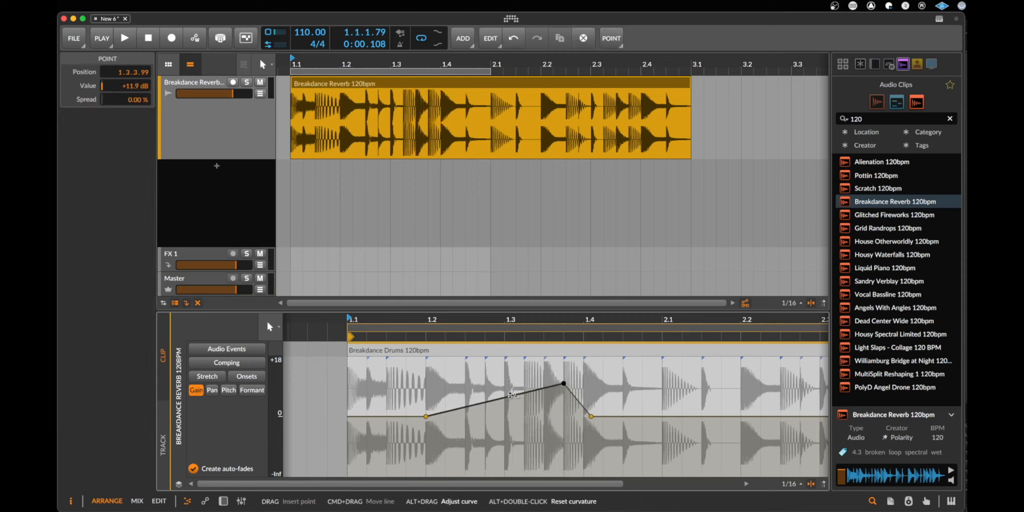
drag(510, 395, 510, 382)
key(space)
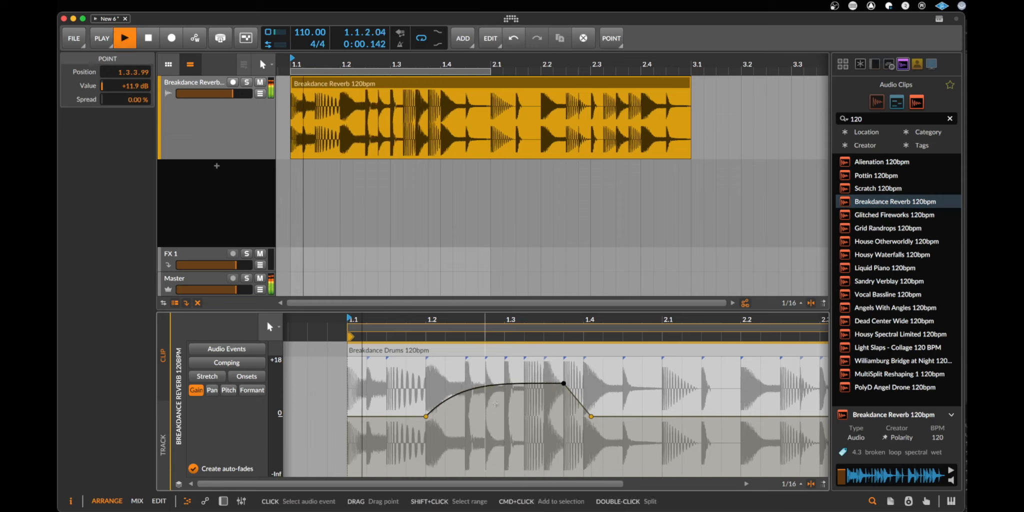
Lower the 1.3.3.99 gain point to -Inf dB and bend the preceding curve into a gradual fade-out during playback
drag(564, 384, 564, 474)
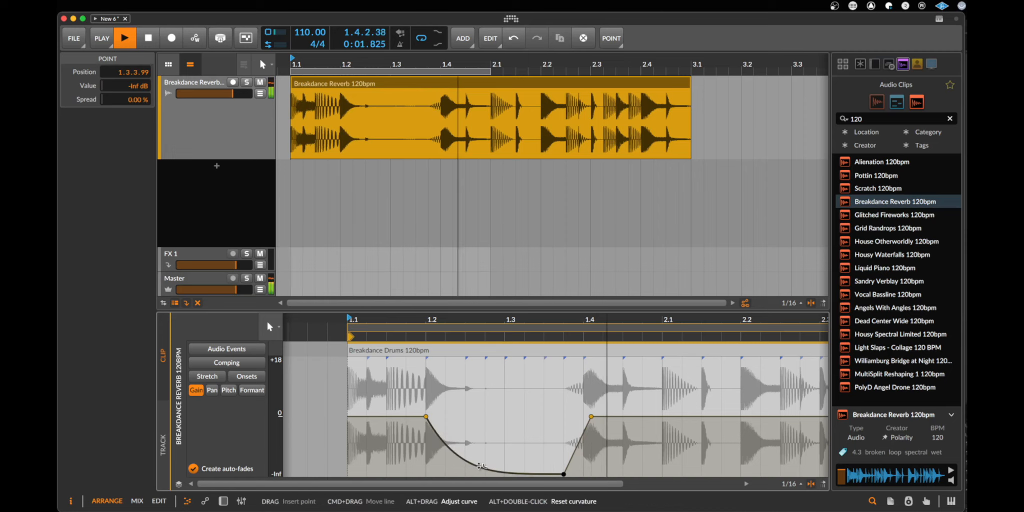
drag(505, 464, 531, 375)
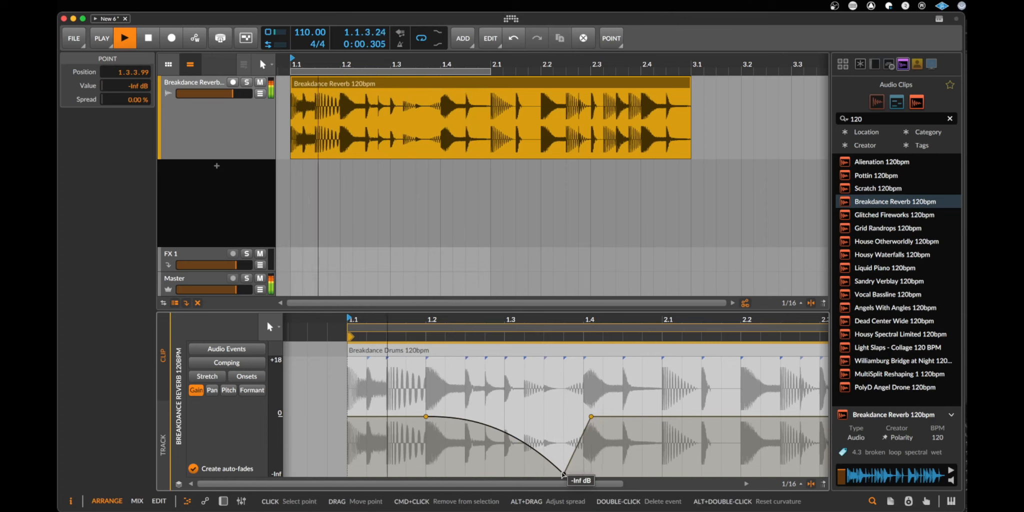
key(space)
Delete all remaining gain points from the Breakdance clip
key(Delete)
click(426, 417)
key(Delete)
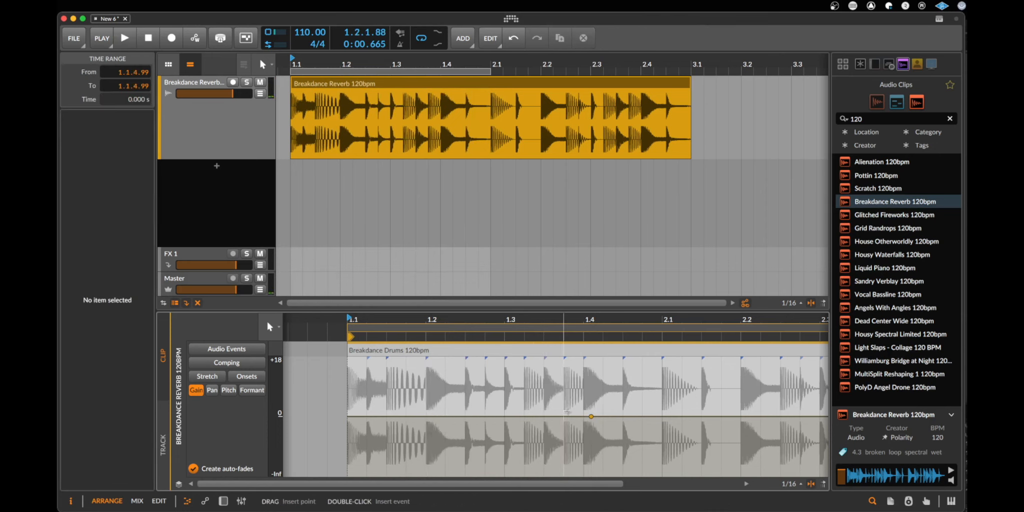
click(591, 418)
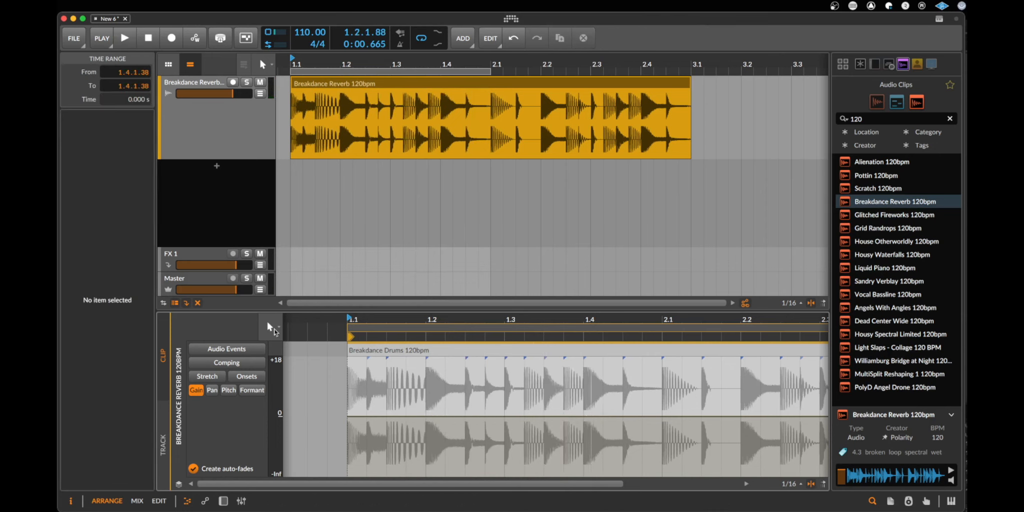
Draw a freehand gain curve with the Pen tool from about 1.1.3 to 2.1.2, audition it and undo it
click(270, 326)
click(264, 377)
mouse_move(384, 409)
mouse_down()
mouse_move(549, 435)
mouse_move(704, 410)
mouse_up()
key(space)
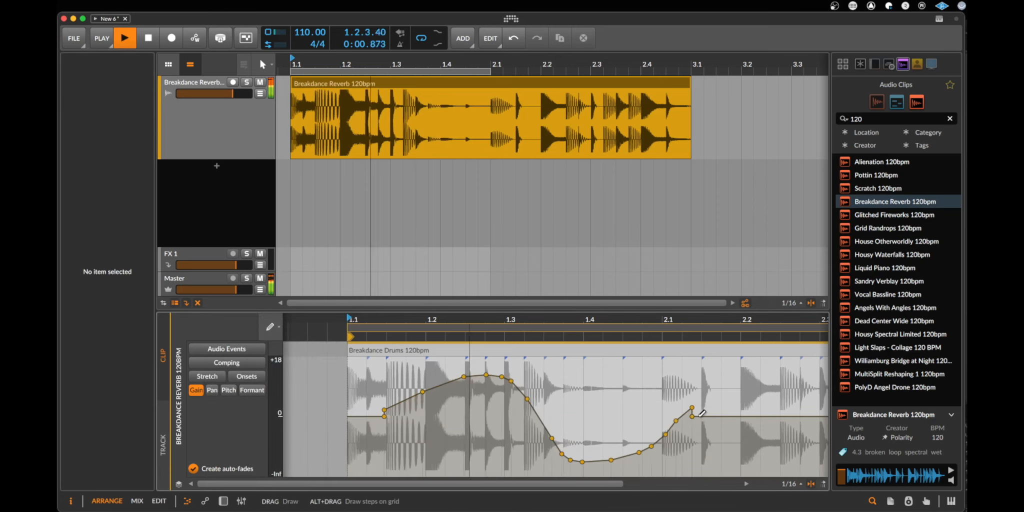
key(space)
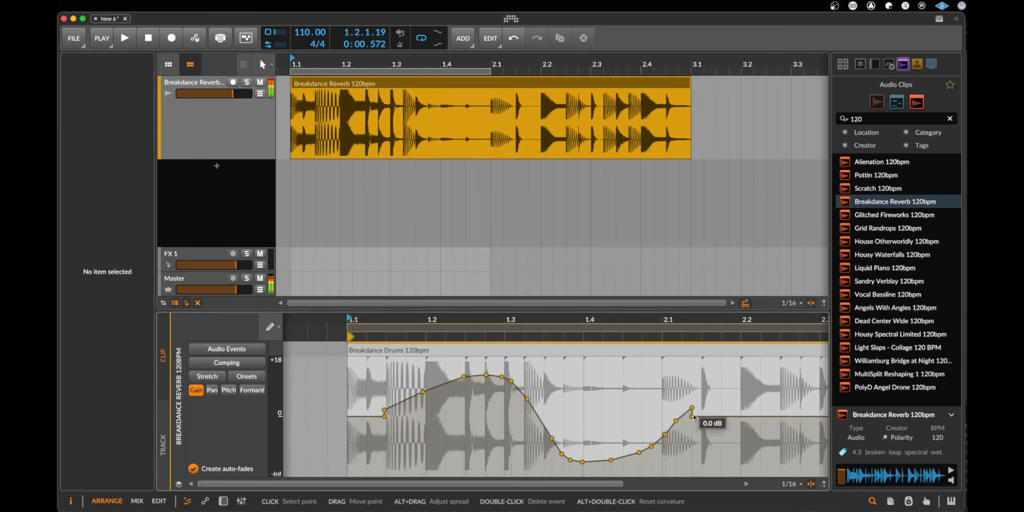
key(super+z)
Draw alternating high and low gain steps on the grid between 1.2 and 1.3, undo them and return to the Pointer tool
mouse_move(446, 396)
mouse_down()
mouse_move(467, 425)
mouse_move(497, 402)
mouse_up()
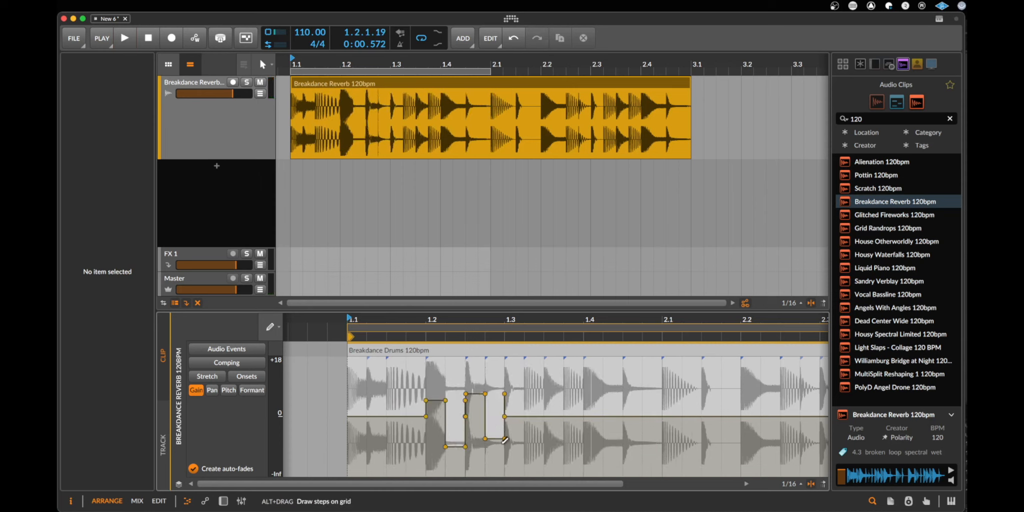
key(super+z)
key(1)
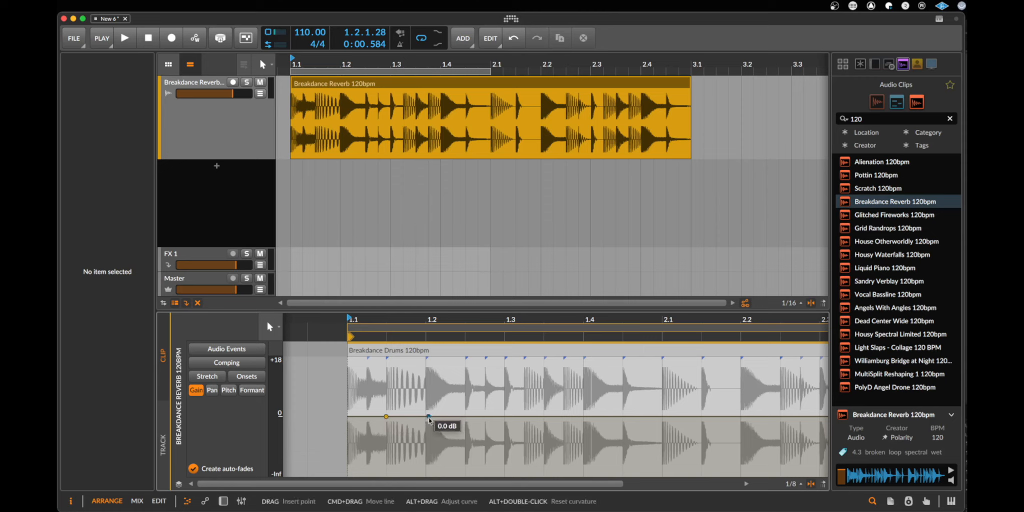
Place gain points from about 1.1.3 to 1.4, lower the one near 1.2.3 and raise the 1.2.1.11 point to +14.0 dB
click(475, 416)
click(520, 416)
click(583, 416)
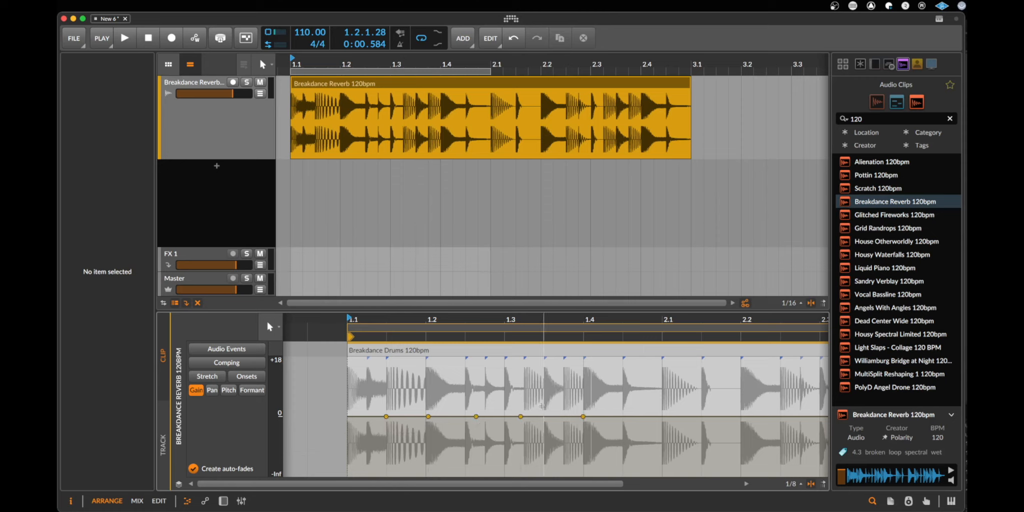
drag(541, 405, 395, 428)
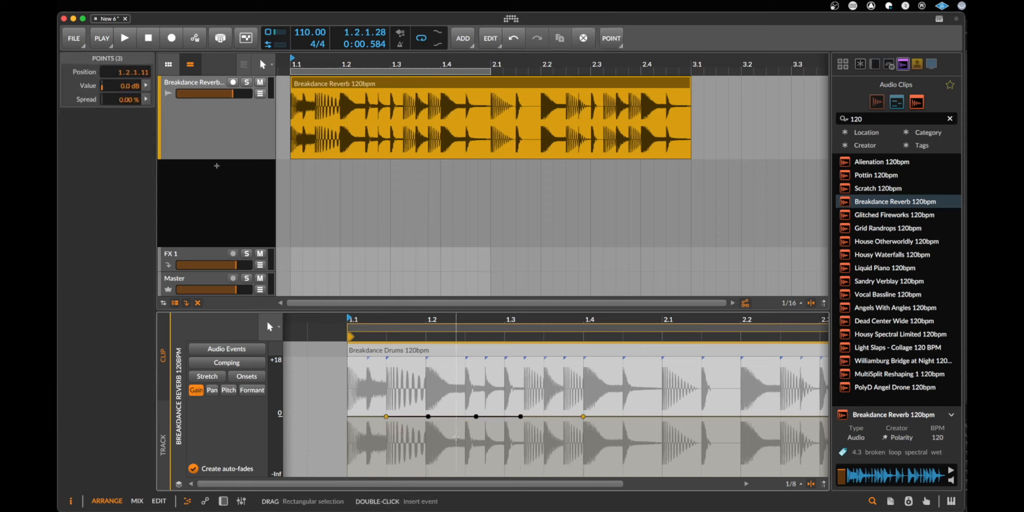
click(456, 424)
drag(475, 417, 476, 458)
drag(429, 416, 429, 376)
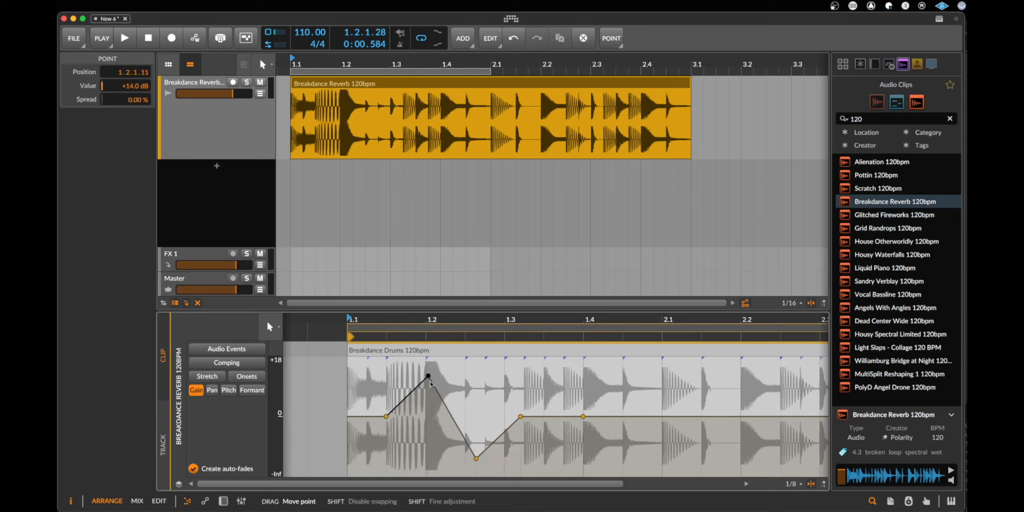
Raise the gain point near 1.3.2, try adjusting the three middle points together, and delete all the gain points
drag(520, 417, 419, 464)
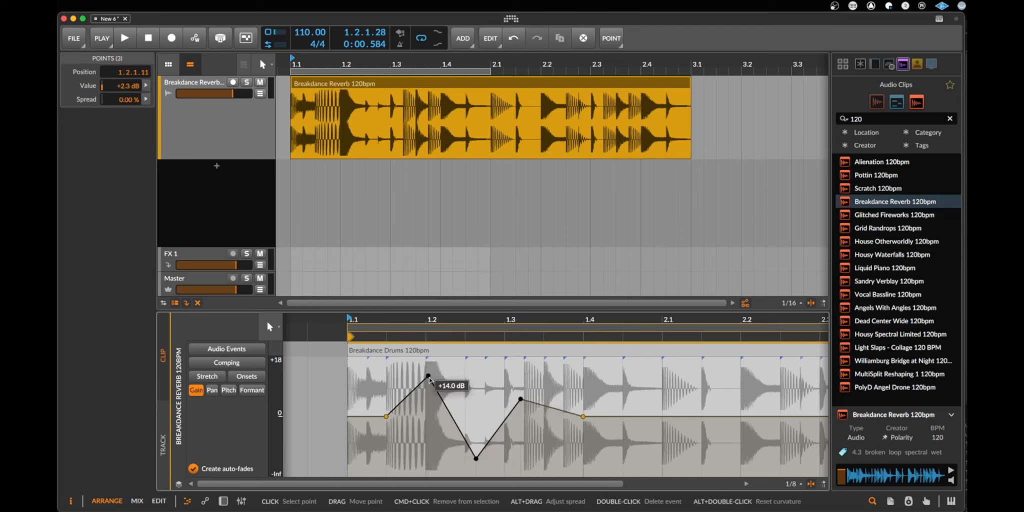
drag(429, 379, 445, 366)
key(Delete)
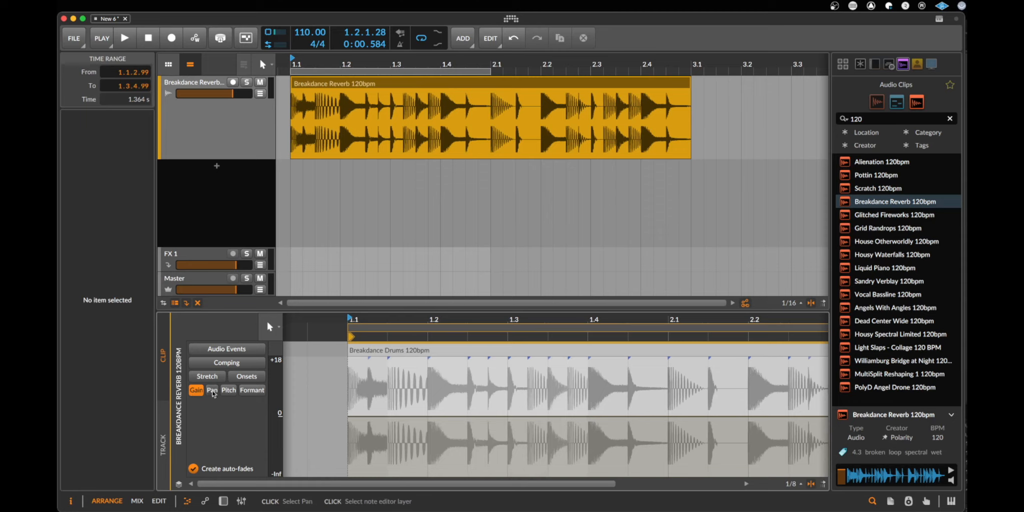
Draw a pan envelope fully right from 1.1.3 to 1.2 and at -100% until 1.2.2.50, auditioning it
click(211, 391)
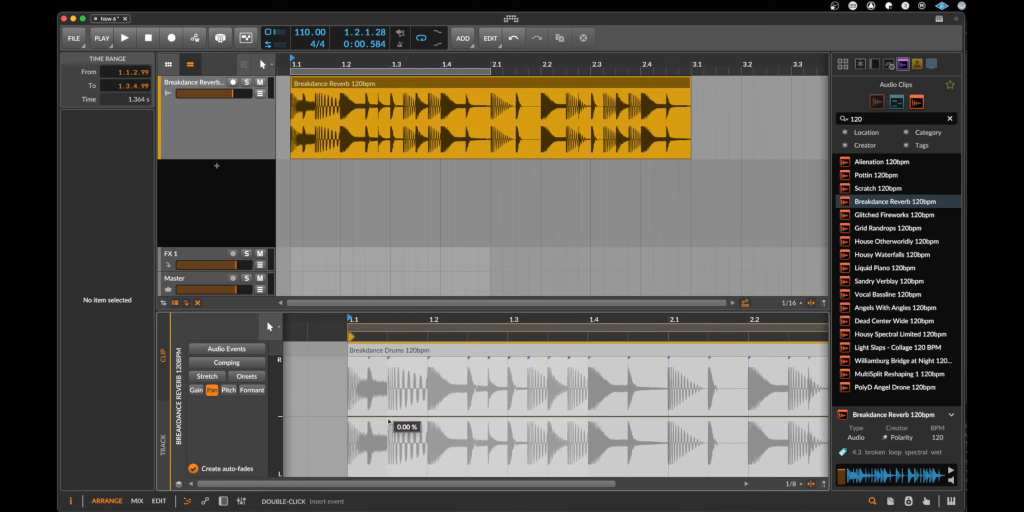
double_click(387, 418)
double_click(425, 418)
drag(416, 417, 425, 360)
click(464, 417)
drag(456, 416, 422, 475)
key(space)
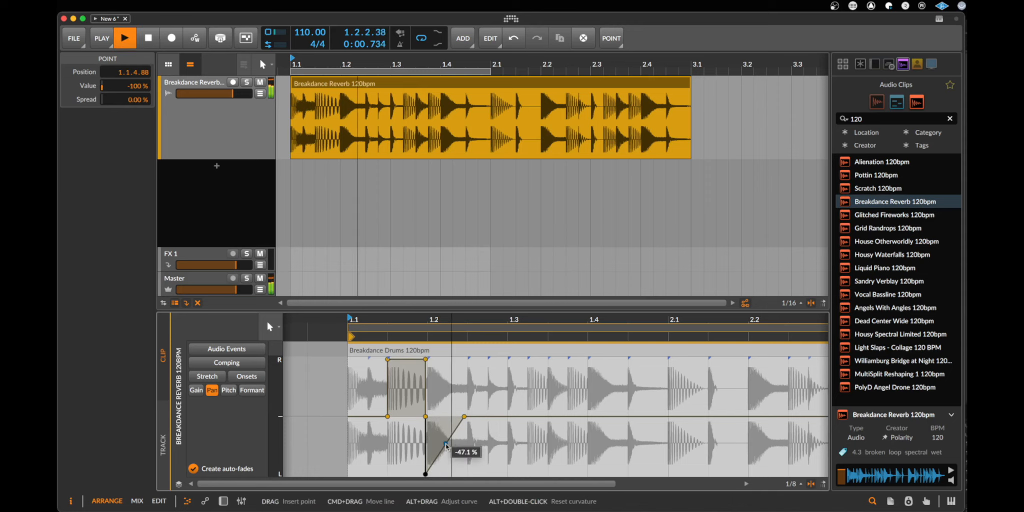
drag(448, 440, 457, 474)
key(space)
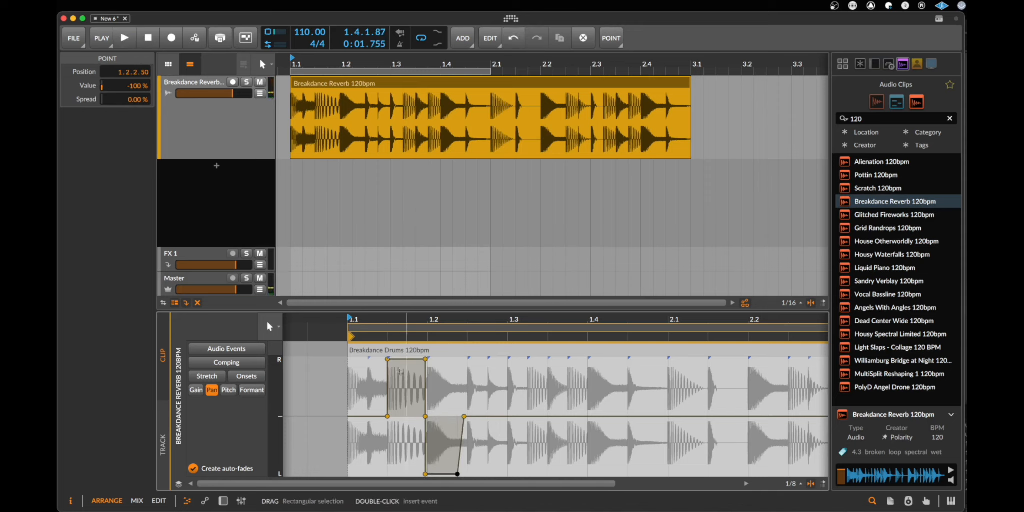
Play the panned clip and delete all of its pan points
key(space)
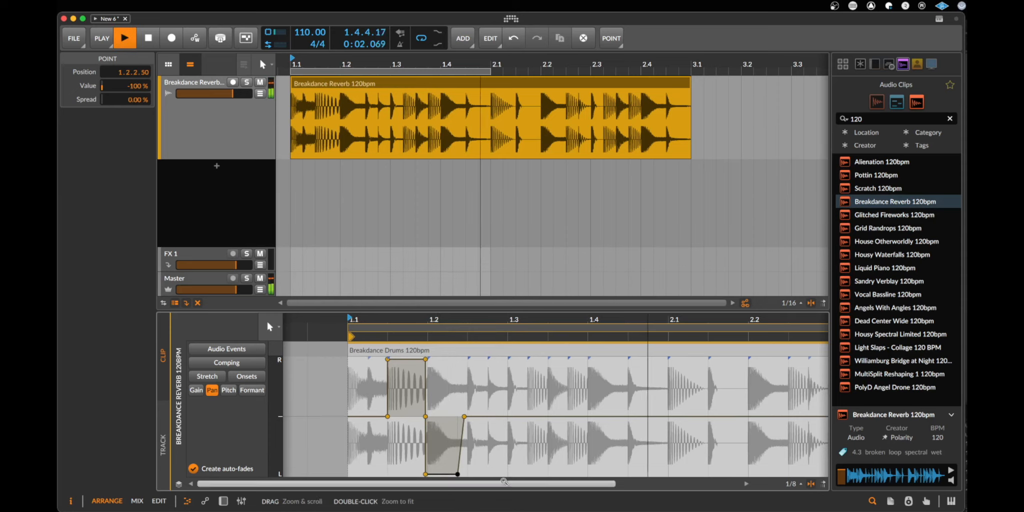
key(space)
drag(505, 474, 385, 360)
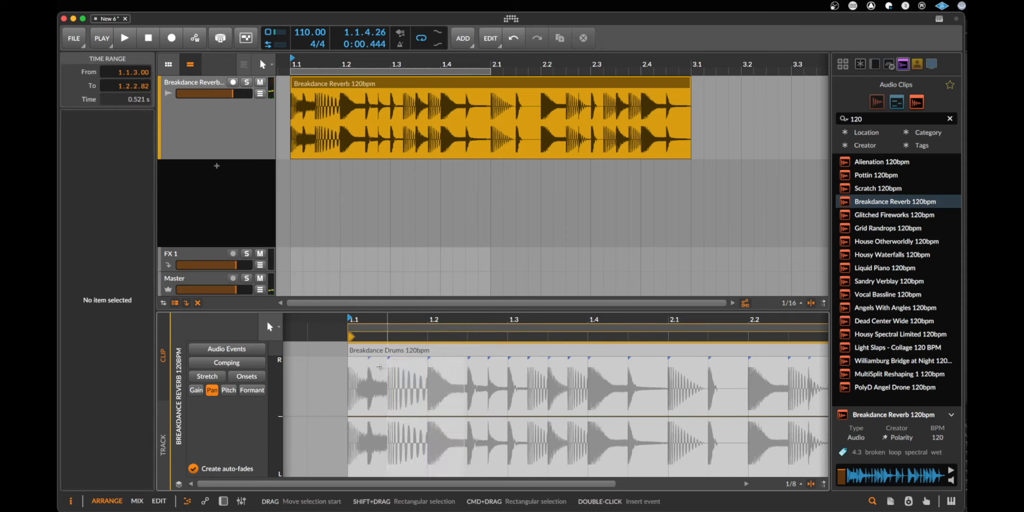
Show the clip's pitch expression with its zero line in view
click(231, 395)
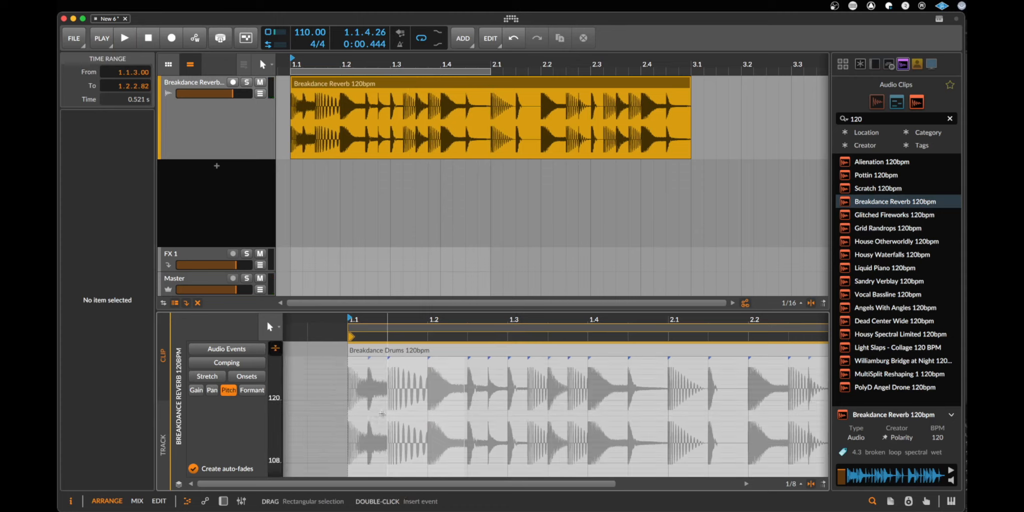
scroll(364, 429, down, 3)
scroll(365, 429, down, 10)
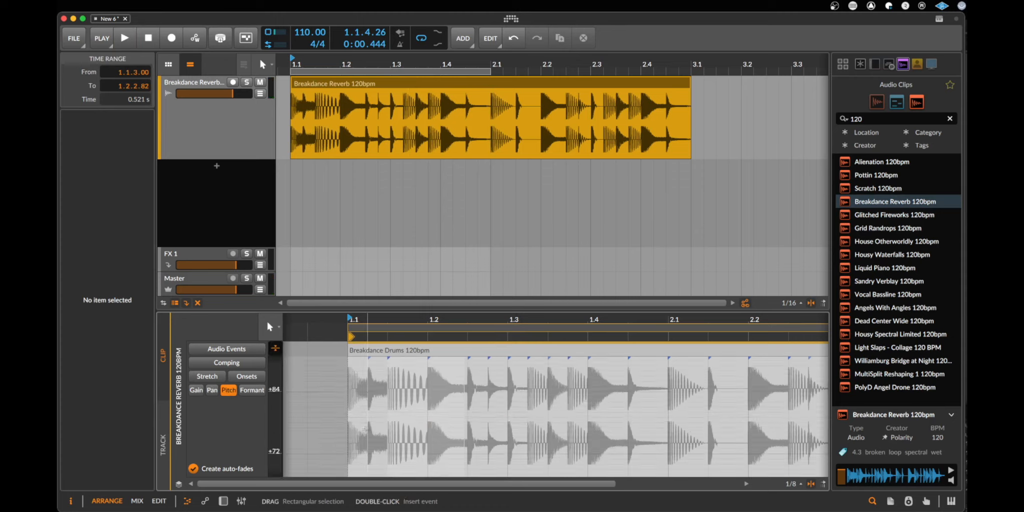
scroll(365, 429, down, 2)
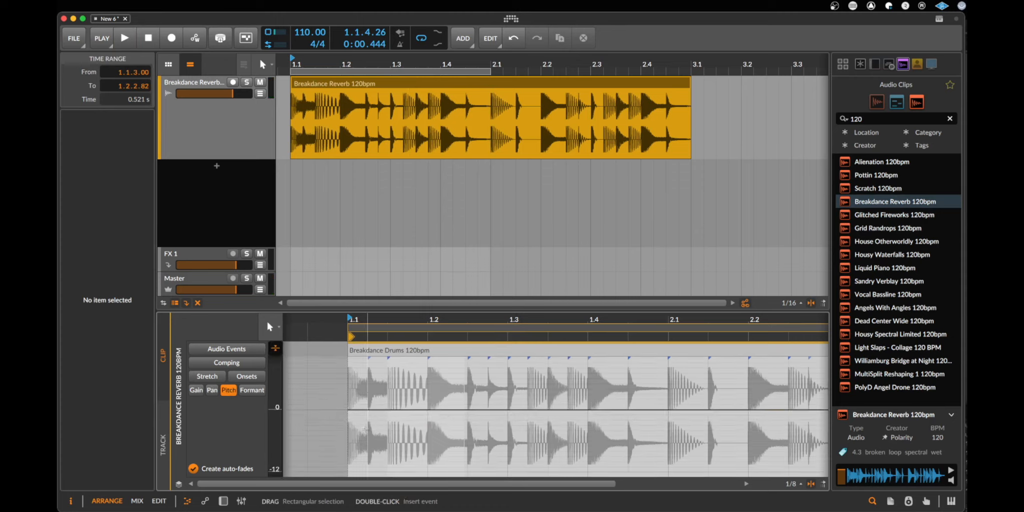
Draw a pitch ramp from 0.00 at 1.1.3 up to 12.00 at 1.4 and audition it
click(389, 409)
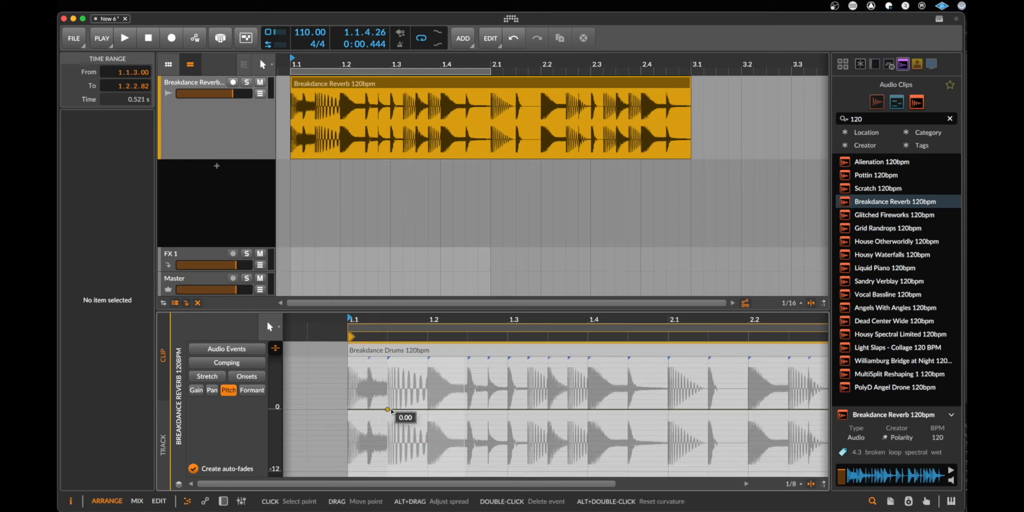
drag(582, 409, 588, 347)
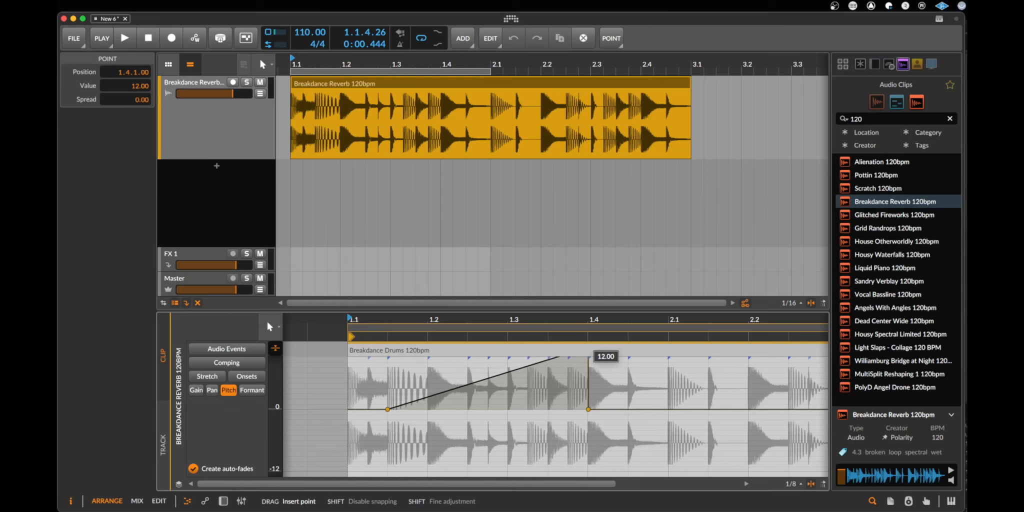
key(space)
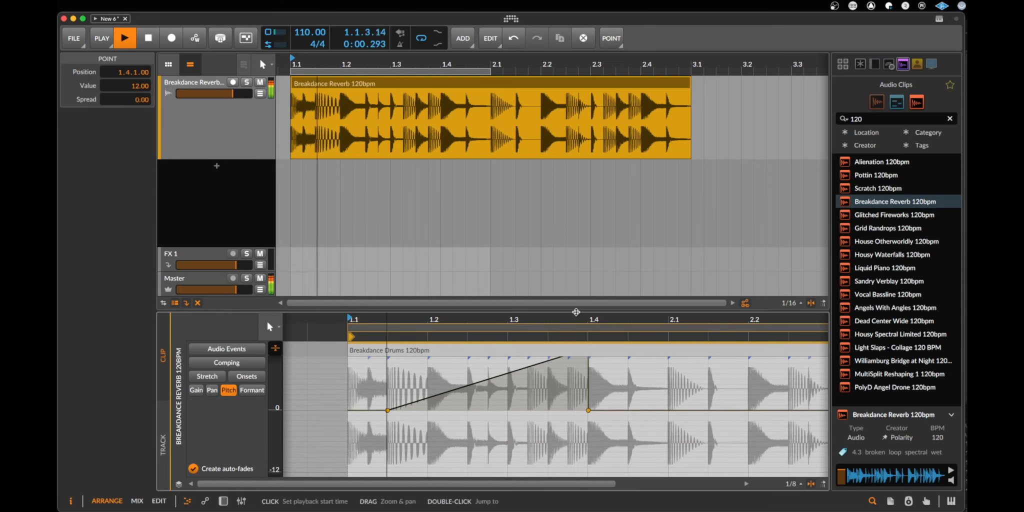
drag(592, 309, 591, 141)
key(space)
Lower the upper pitch point at 1.4 to -32.00, audition the drop and bend the ramp into a curve
mouse_move(587, 274)
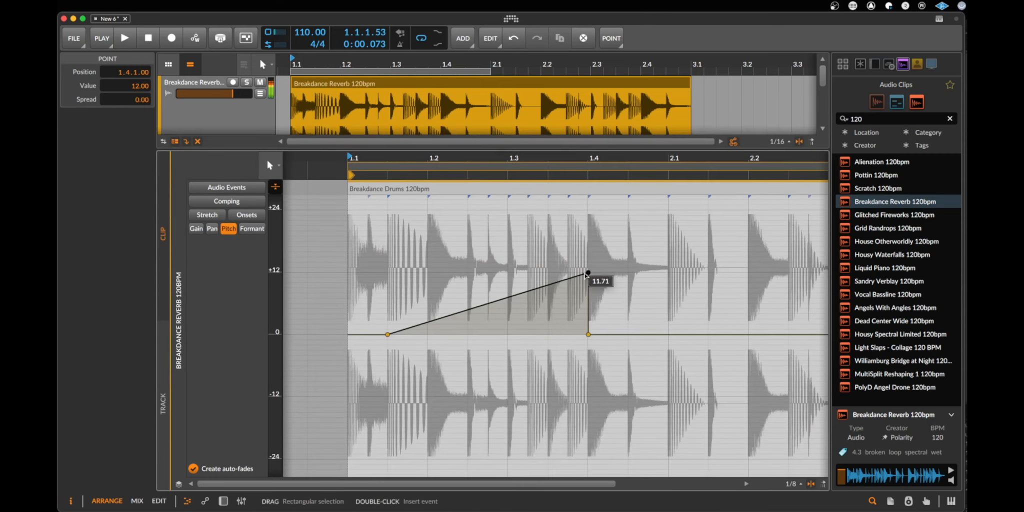
drag(588, 273, 588, 500)
key(space)
key(space)
key(space)
drag(530, 451, 532, 374)
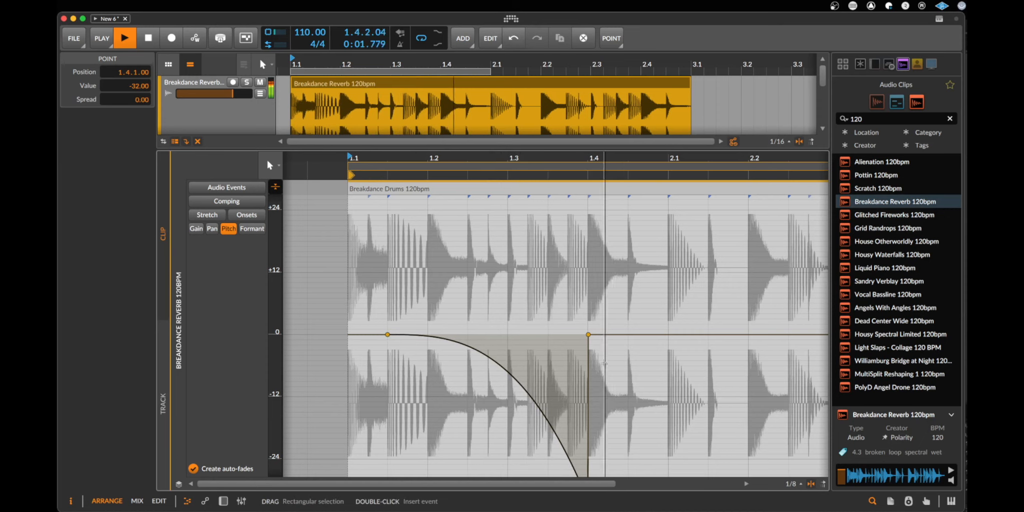
Undo the pitch ramp changes, stop playback and delete the remaining pitch points at 1.4 and 1.1.3
key(super+z)
key(super+z)
key(super+z)
key(super+z)
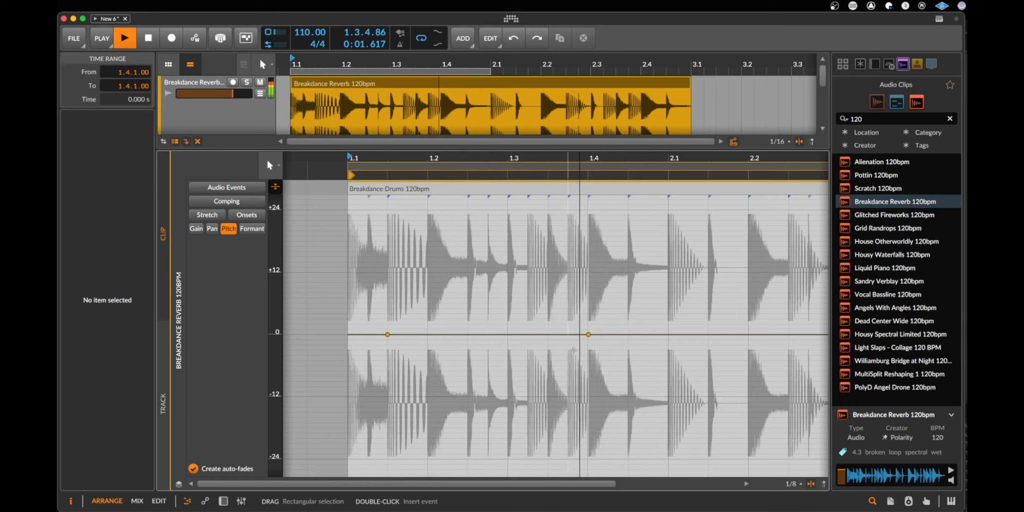
key(space)
double_click(588, 334)
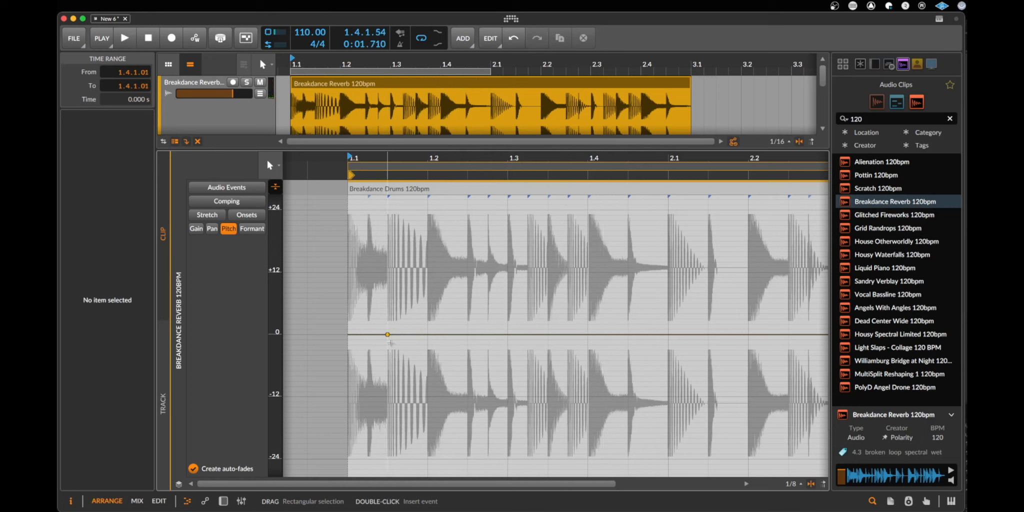
click(388, 334)
double_click(387, 334)
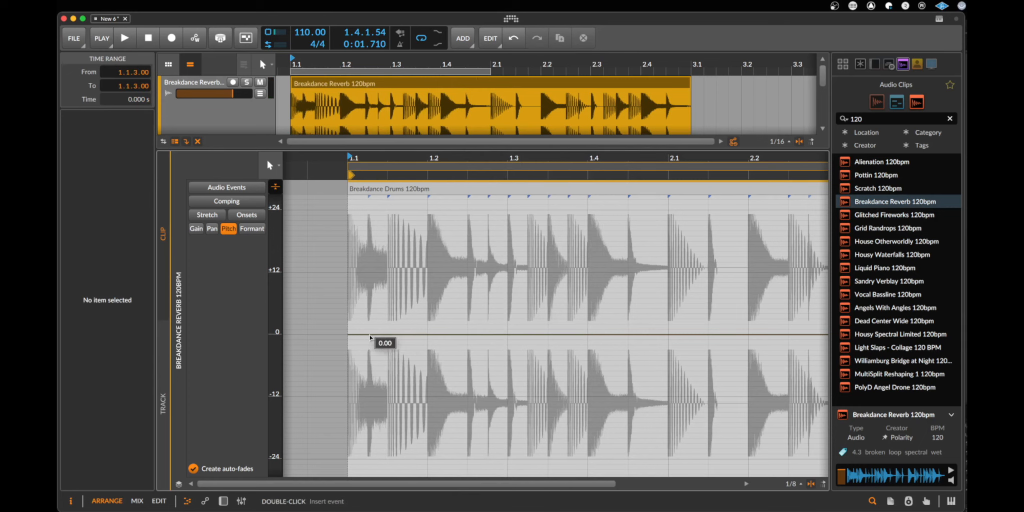
Insert nine pitch points at 0.00 on the onsets at 1.1.2, 1.1.3, 1.2, 1.2.3, 1.2.4, 1.3, 1.3.2, 1.3.3 and 1.4
click(382, 334)
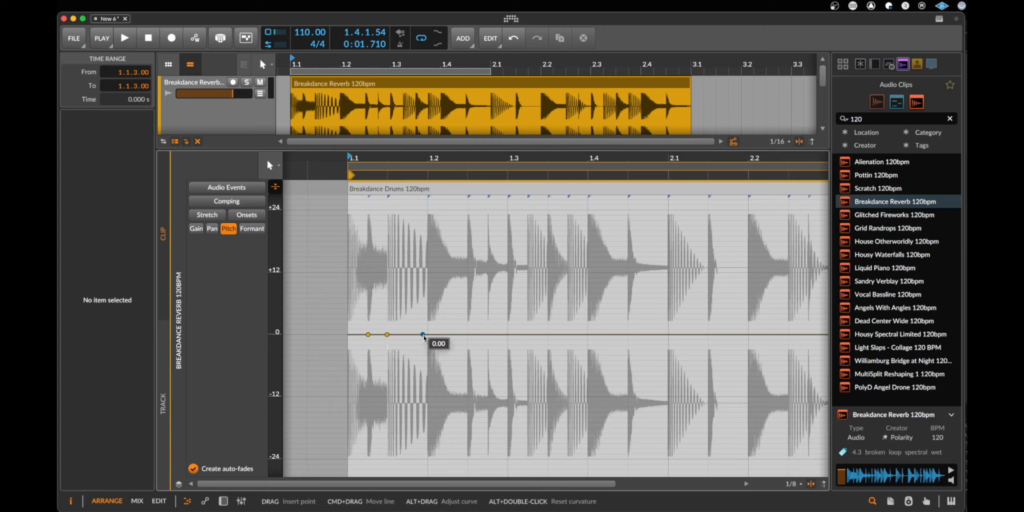
click(427, 334)
click(471, 335)
click(488, 334)
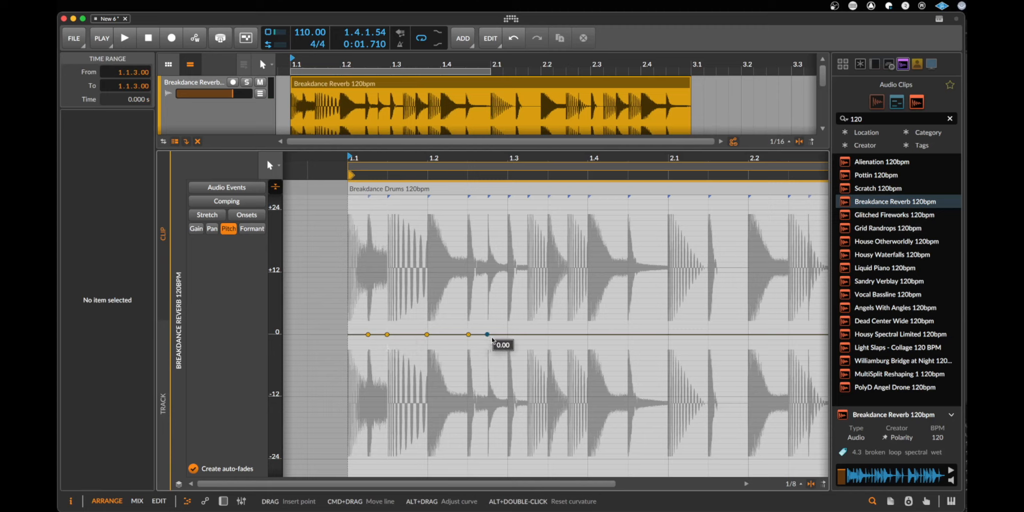
click(508, 334)
click(488, 334)
click(526, 335)
click(537, 335)
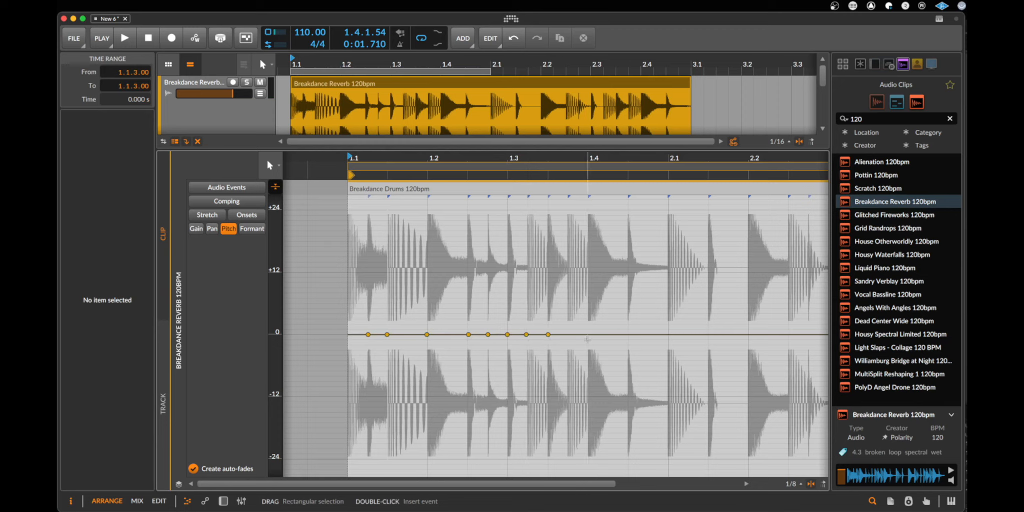
click(585, 335)
Select all nine pitch points, give them a spread of 11.82 and audition the randomised pitches
drag(612, 318, 350, 365)
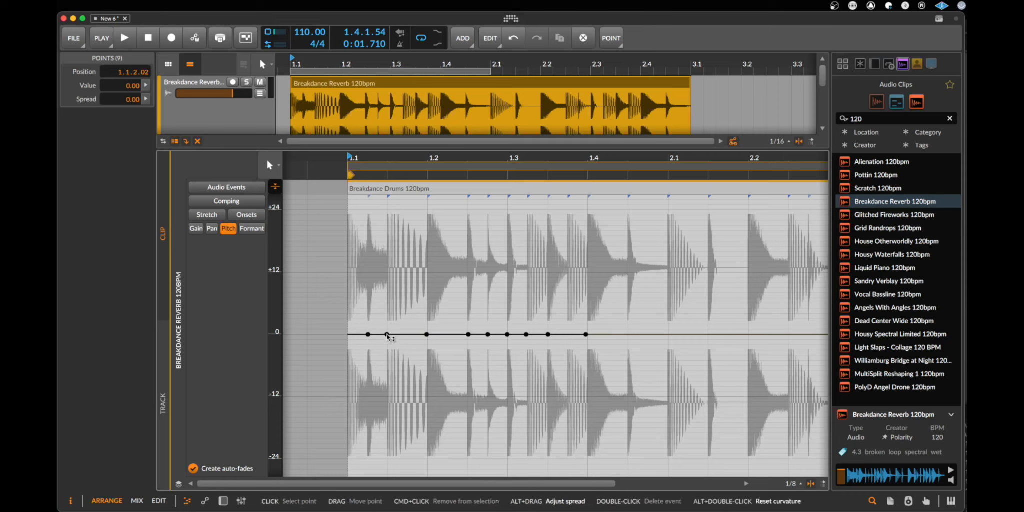
drag(388, 334, 395, 303)
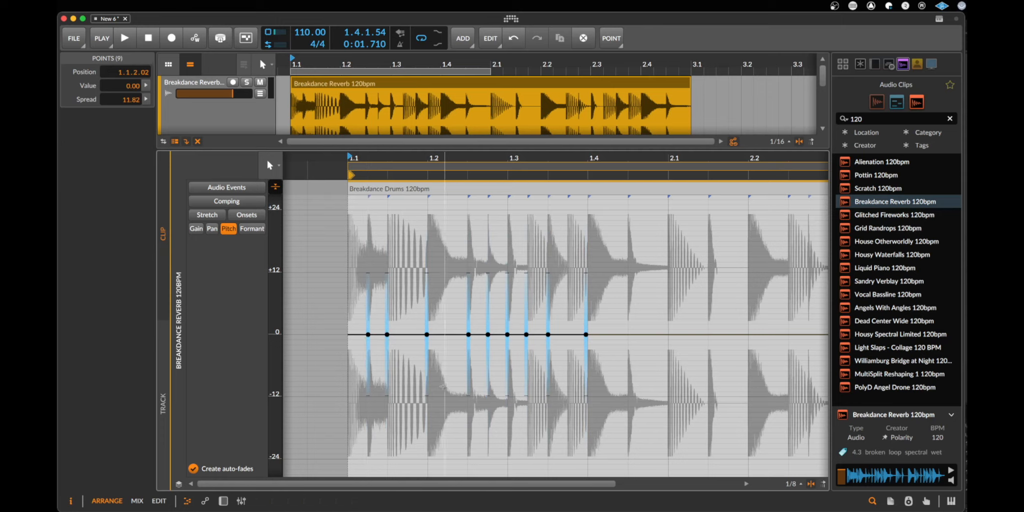
key(space)
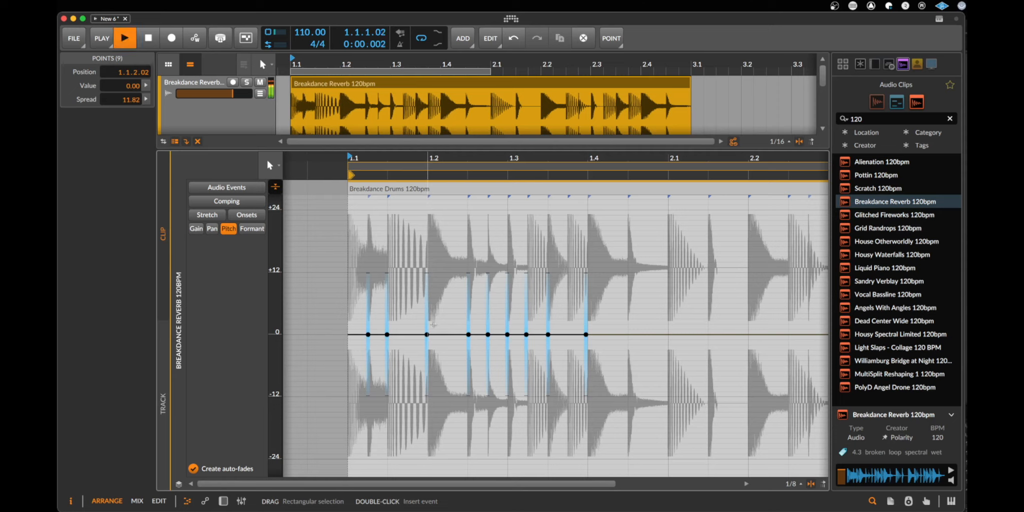
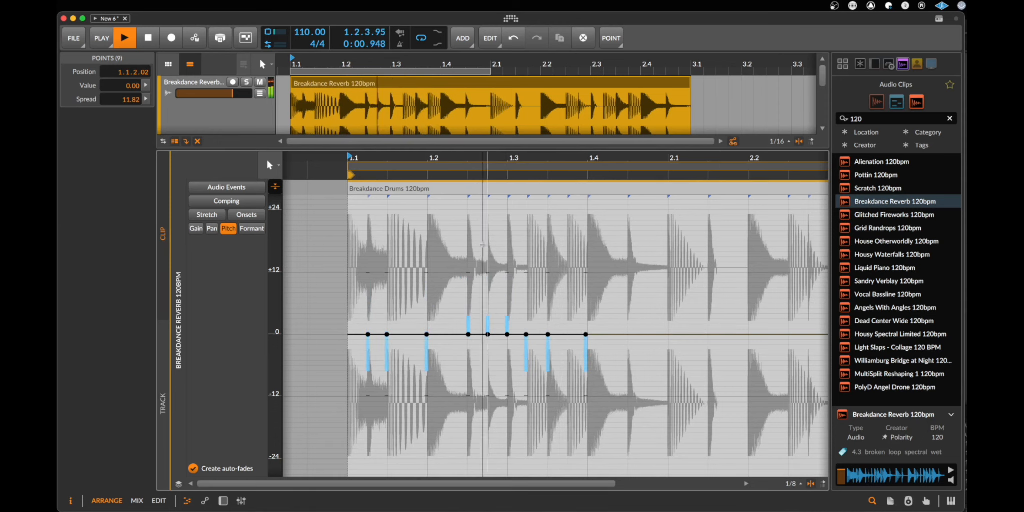
key(space)
drag(578, 150, 597, 238)
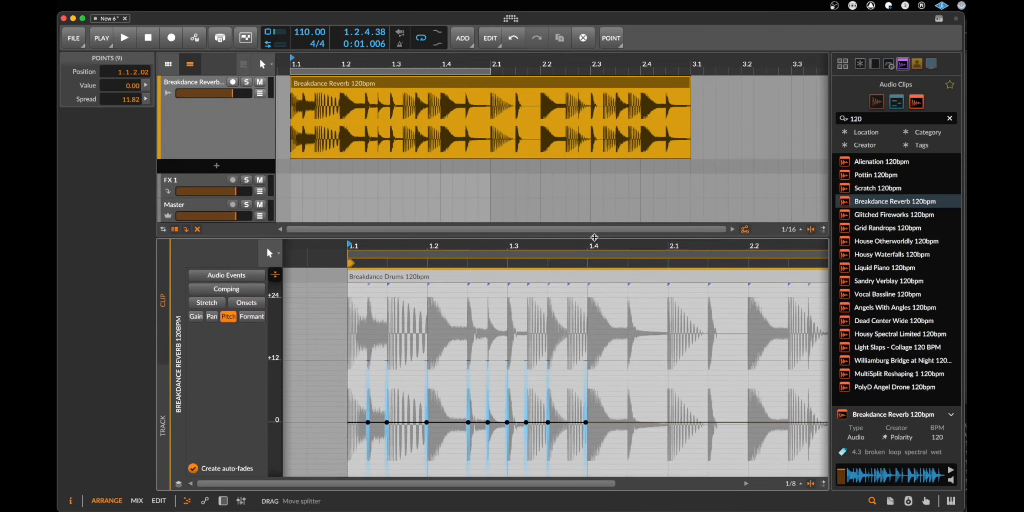
Replace the Breakdance Reverb clip's Random seed setting with a fixed seed and audition the repeatable pitch spread
click(515, 92)
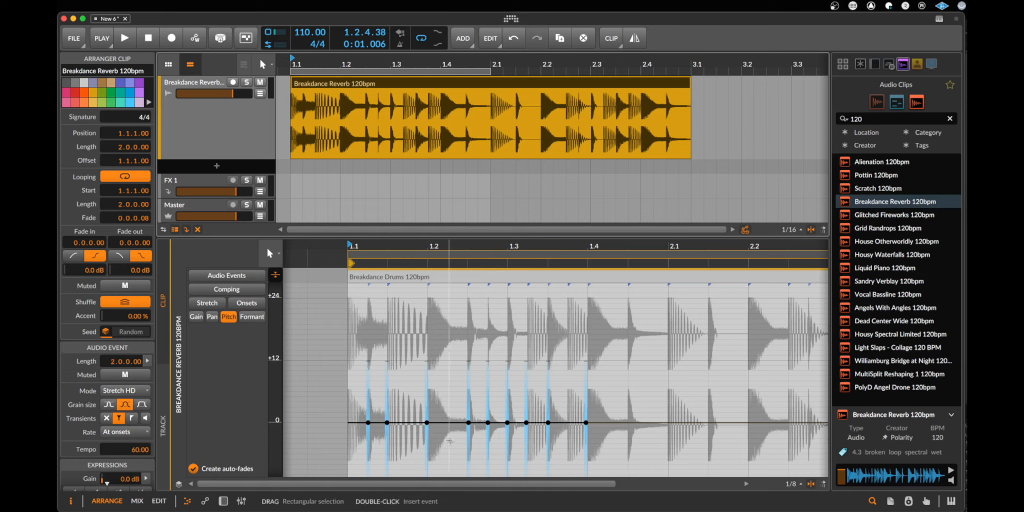
scroll(131, 393, down, 3)
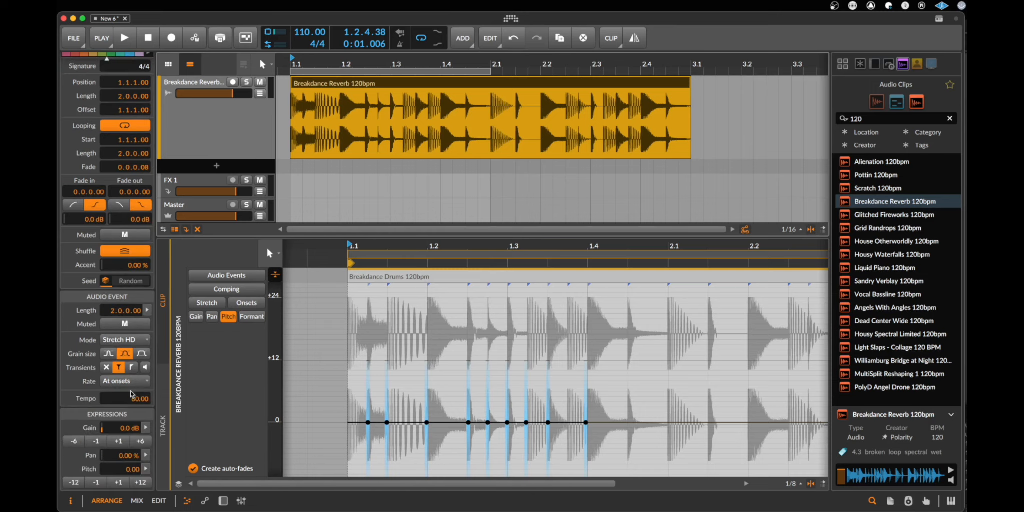
scroll(133, 394, up, 3)
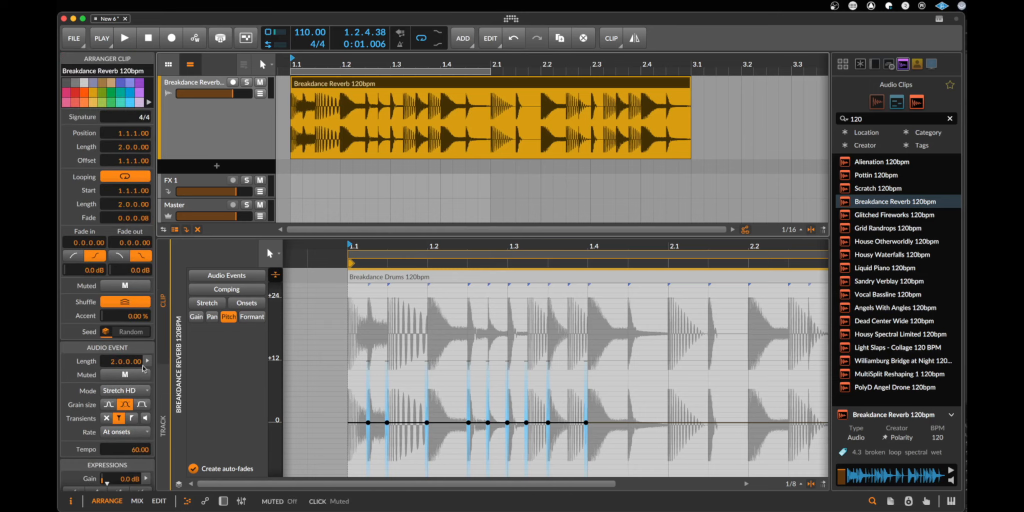
click(463, 85)
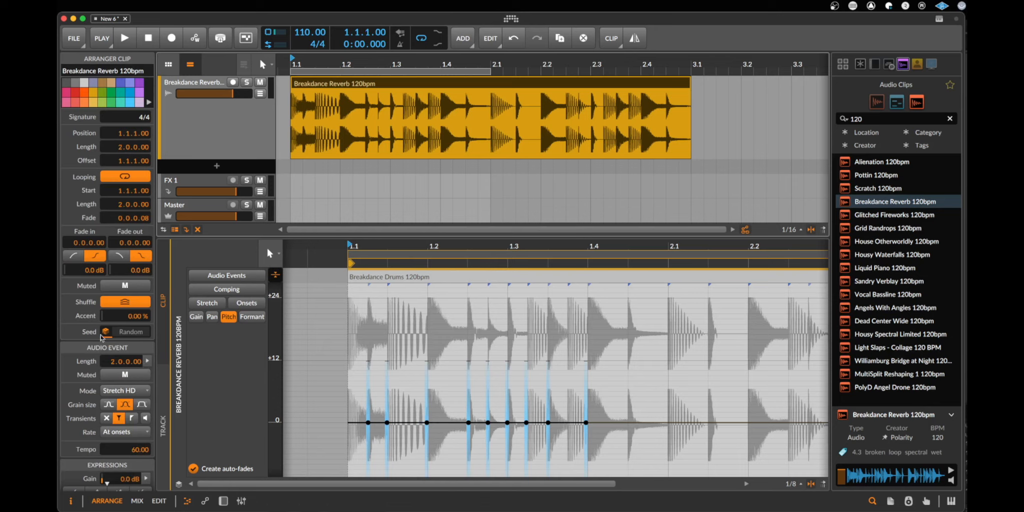
click(144, 334)
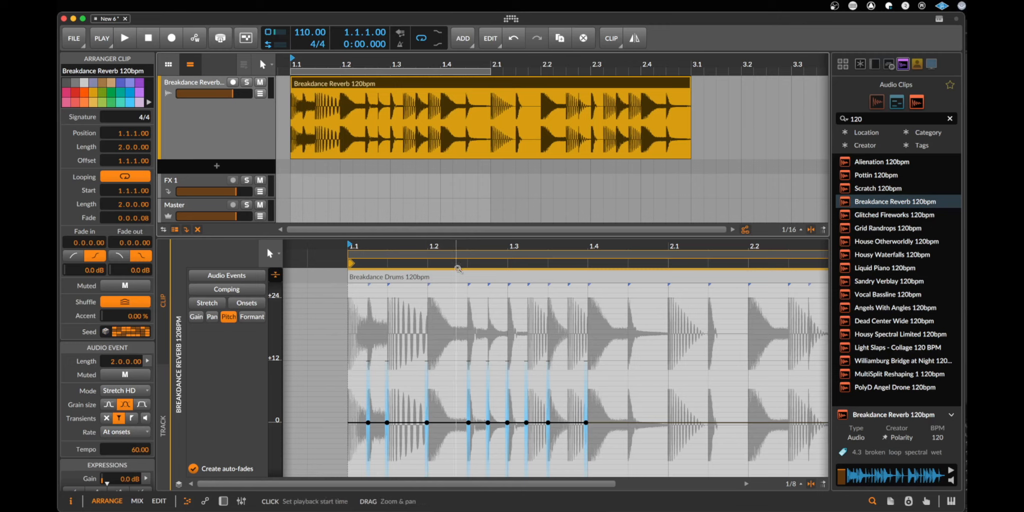
key(space)
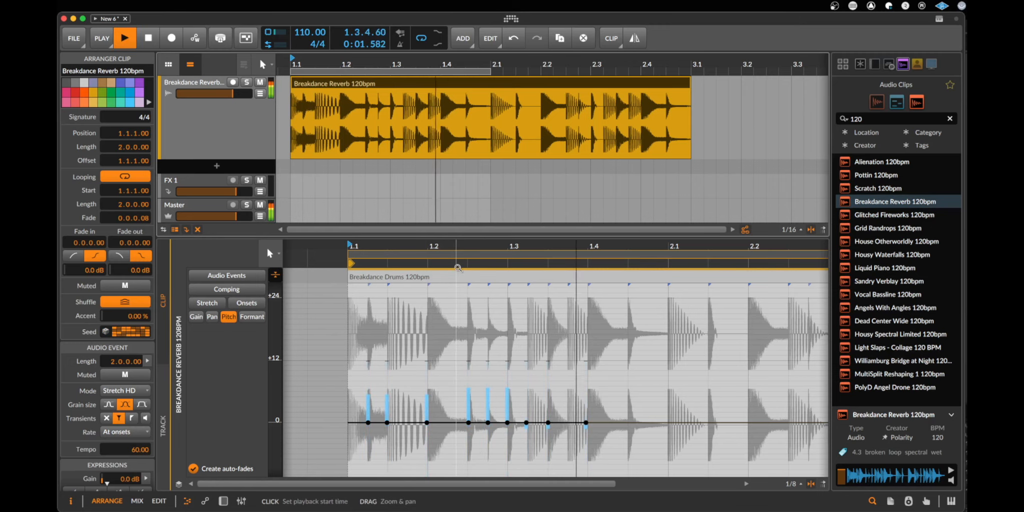
key(space)
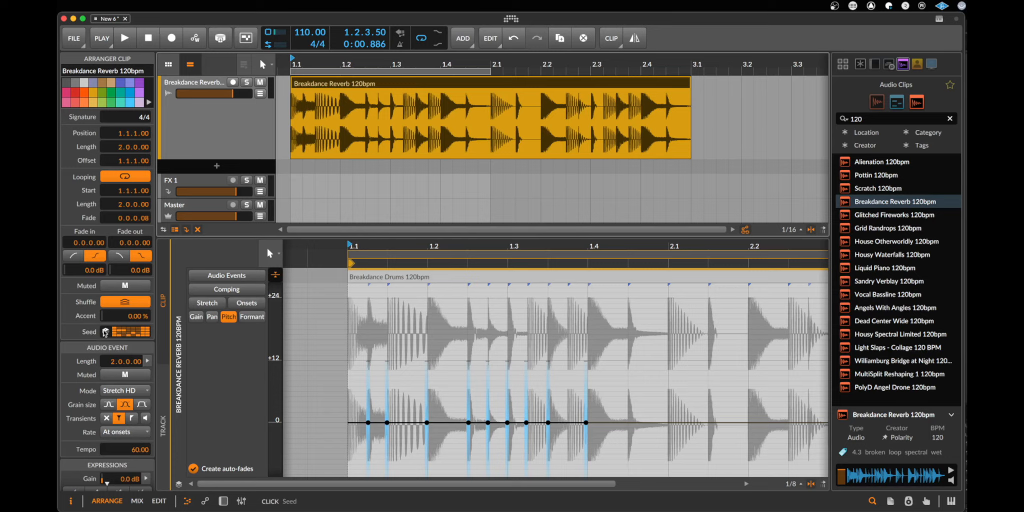
Delete the Breakdance Reverb clip, leave the loop region spanning 1.1 to 2.1 and set the playback start to 1.1.1.00
key(Delete)
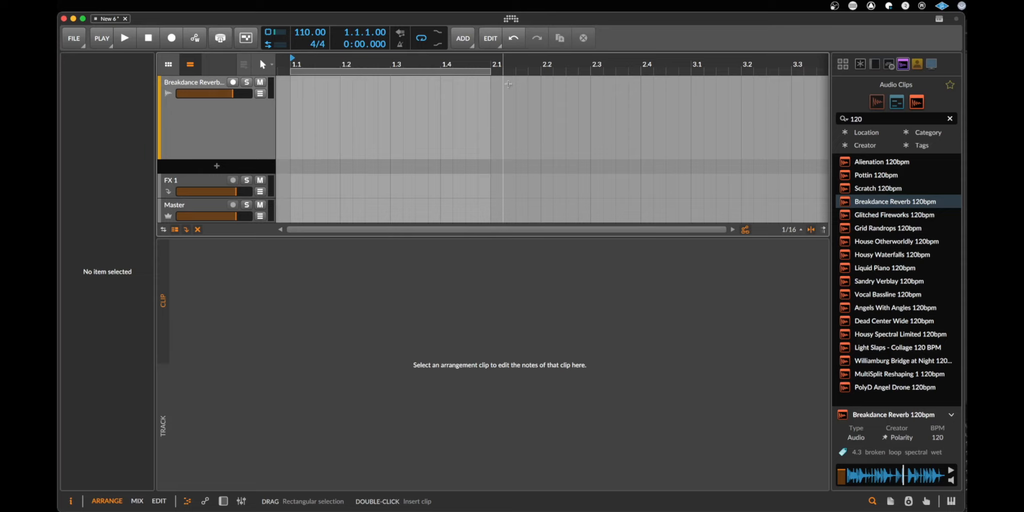
click(508, 83)
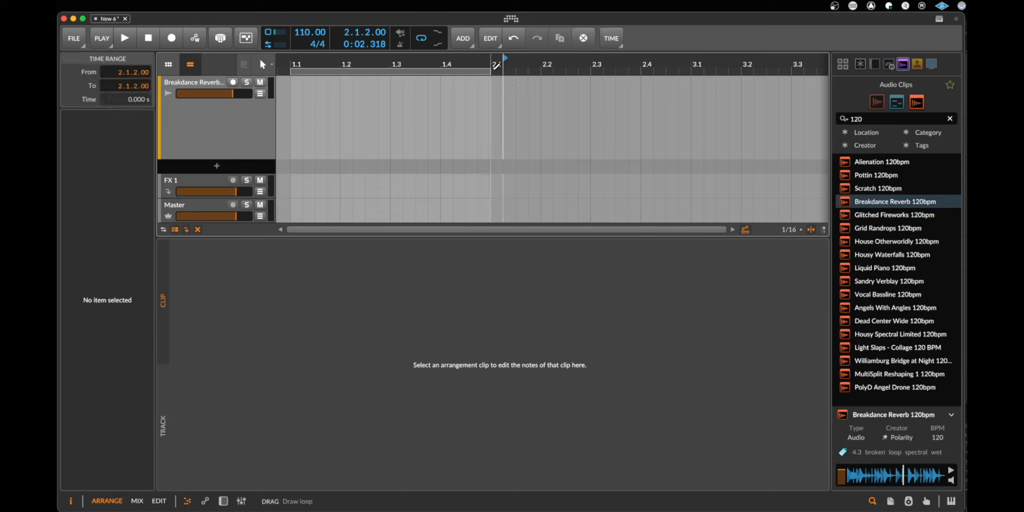
drag(491, 71, 690, 75)
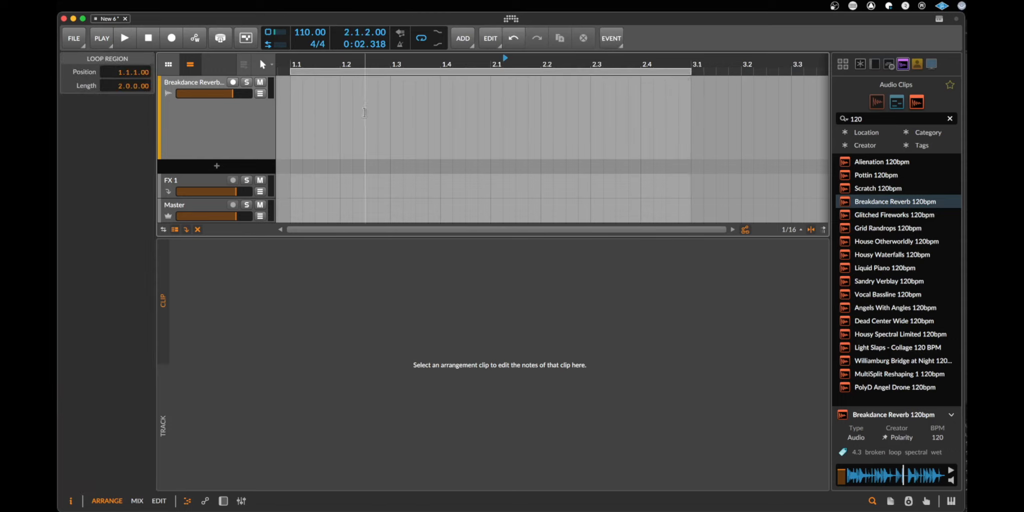
drag(691, 71, 487, 89)
click(291, 132)
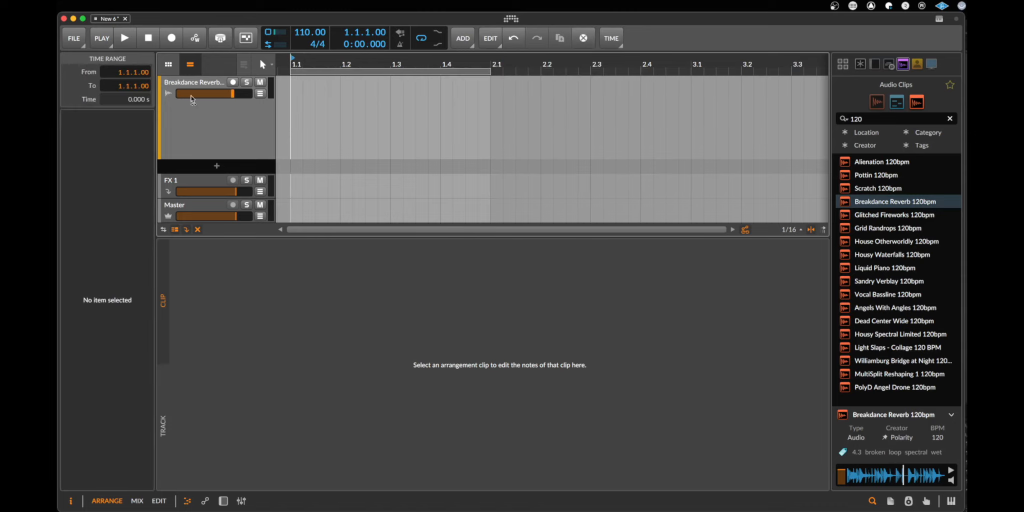
Turn the audio track's volume fully down, arm it and record looped audio takes over bar 1
drag(233, 93, 176, 94)
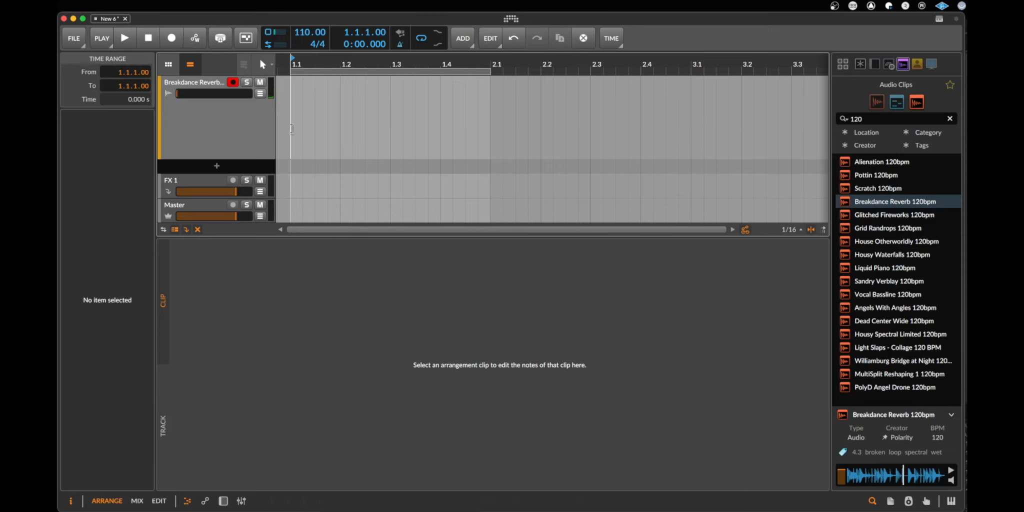
click(172, 40)
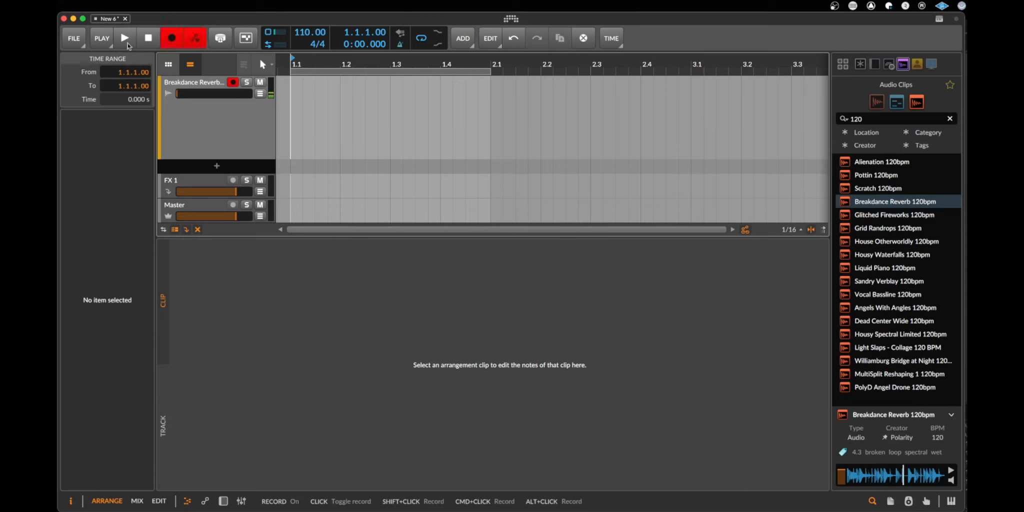
click(133, 44)
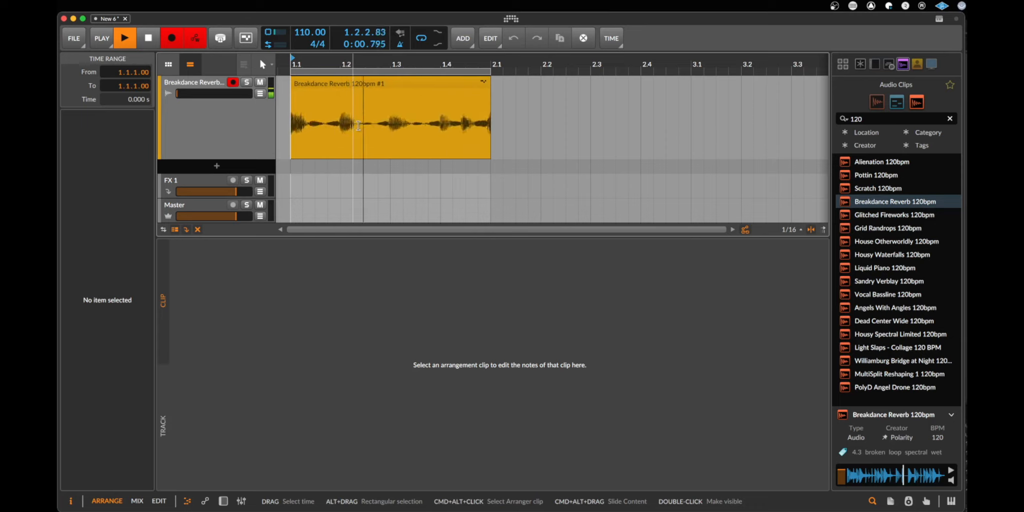
key(space)
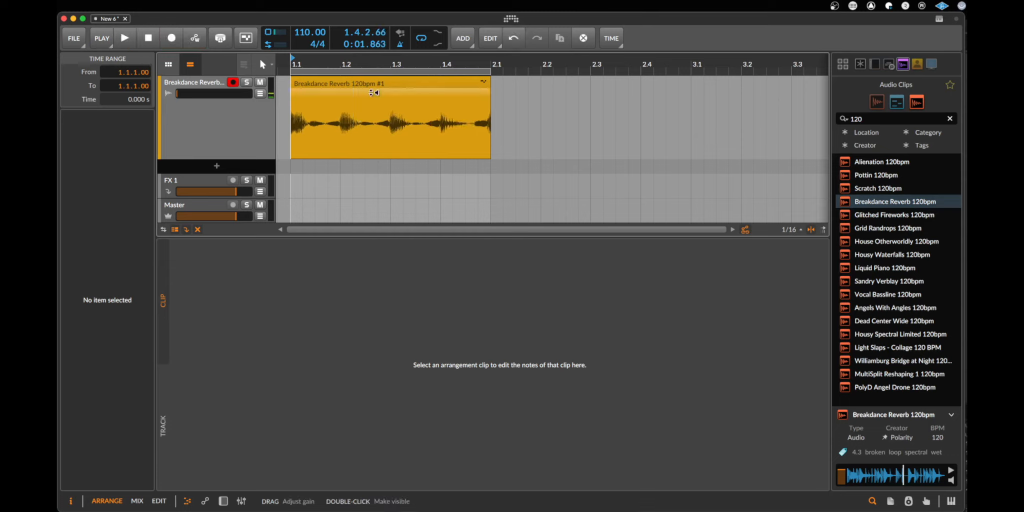
Record another looped pass of audio takes over bar 1 and stop the transport
click(177, 45)
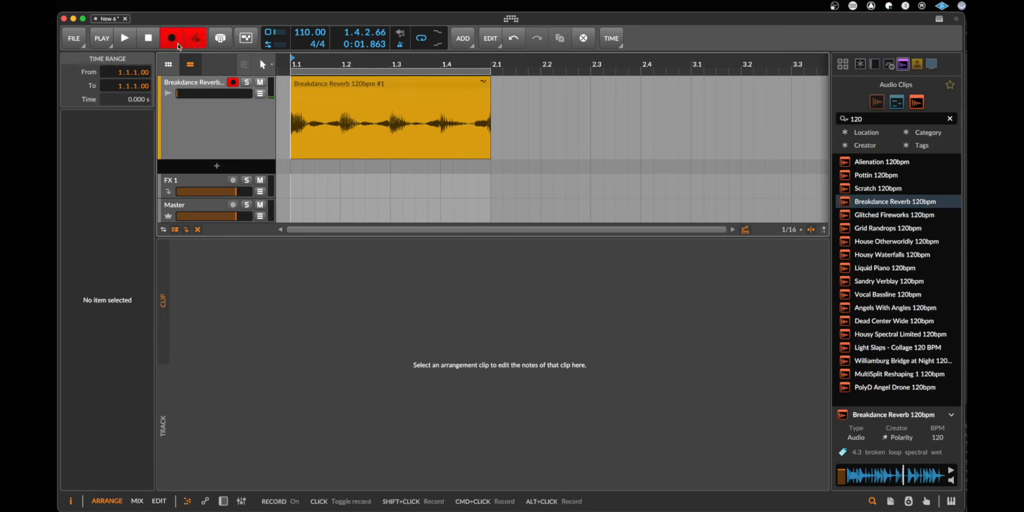
click(126, 40)
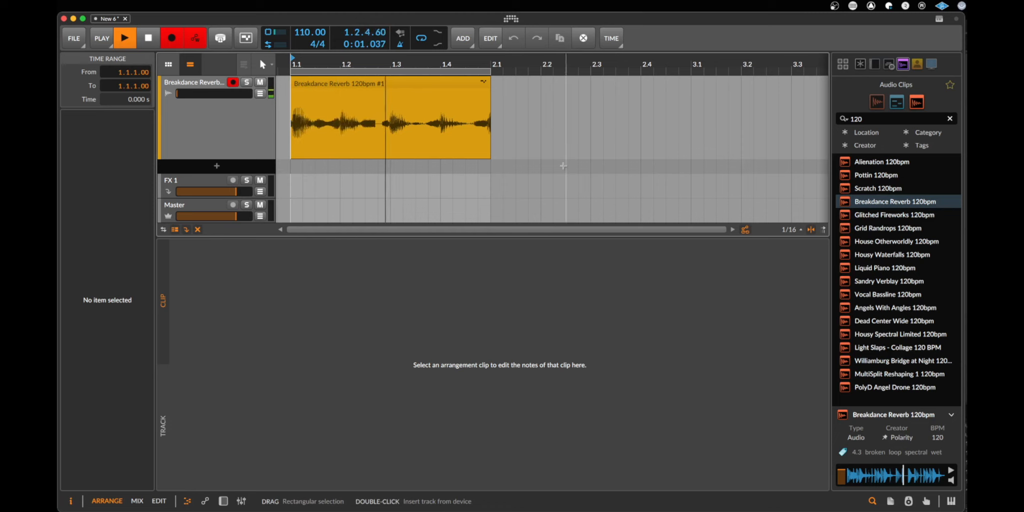
key(space)
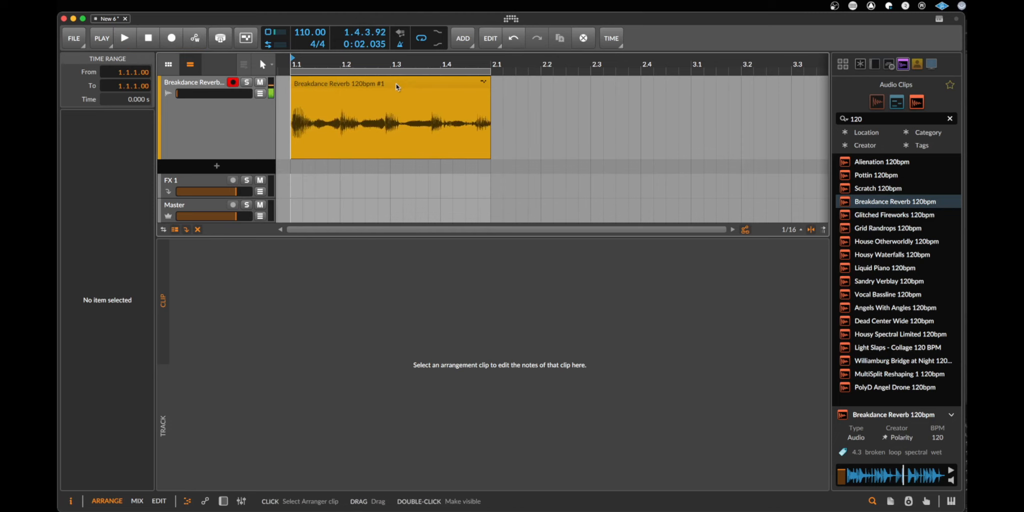
Open the recorded clip in the detail editor, look through its onsets, pan and formant layers, and return to the comping view
double_click(397, 87)
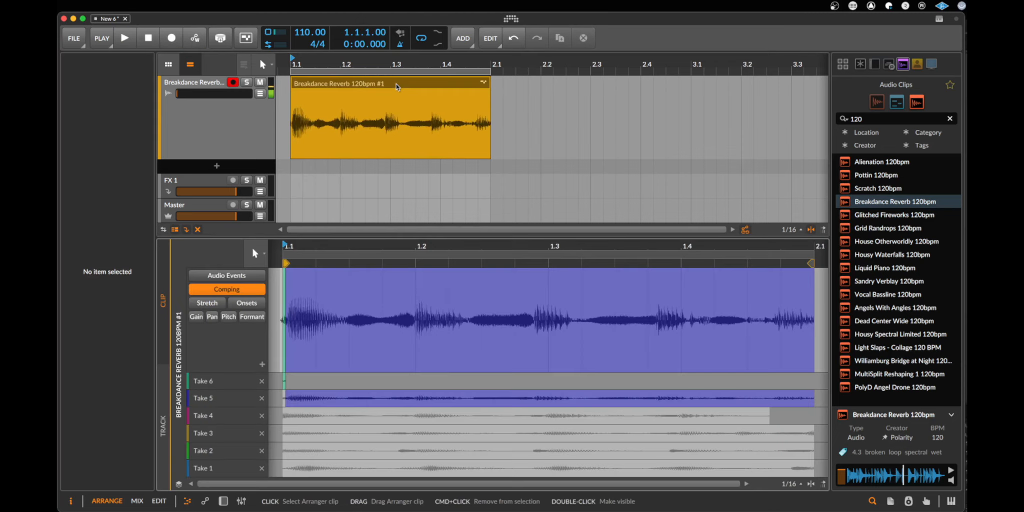
click(249, 275)
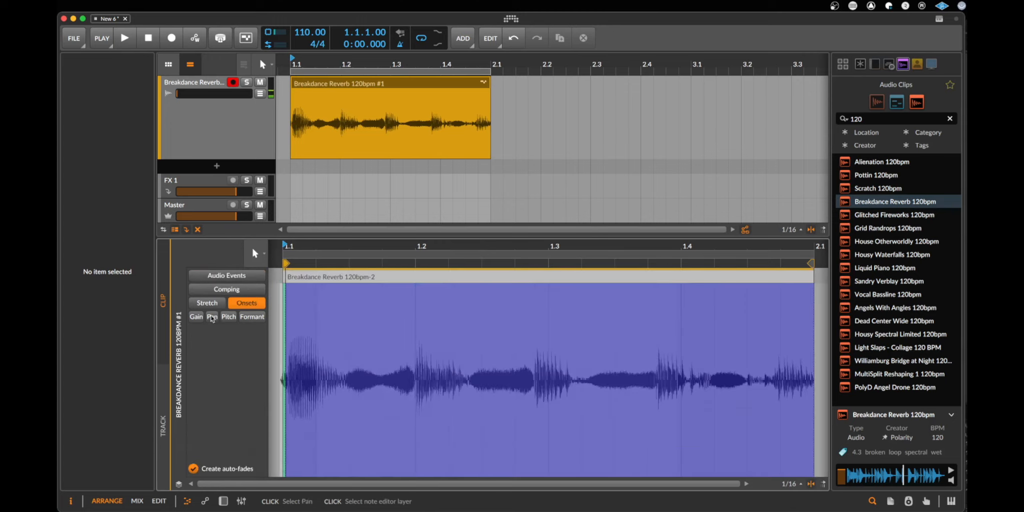
click(213, 318)
click(255, 317)
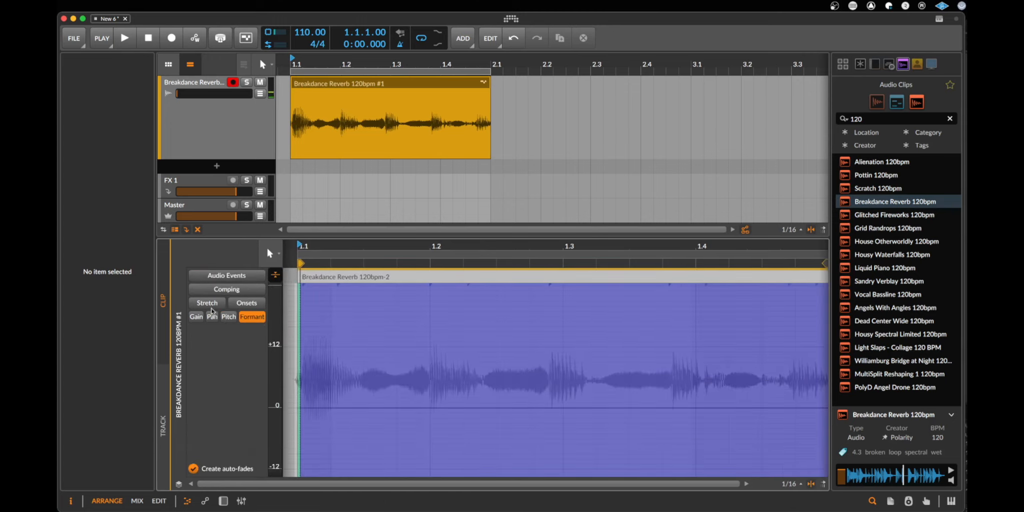
click(225, 290)
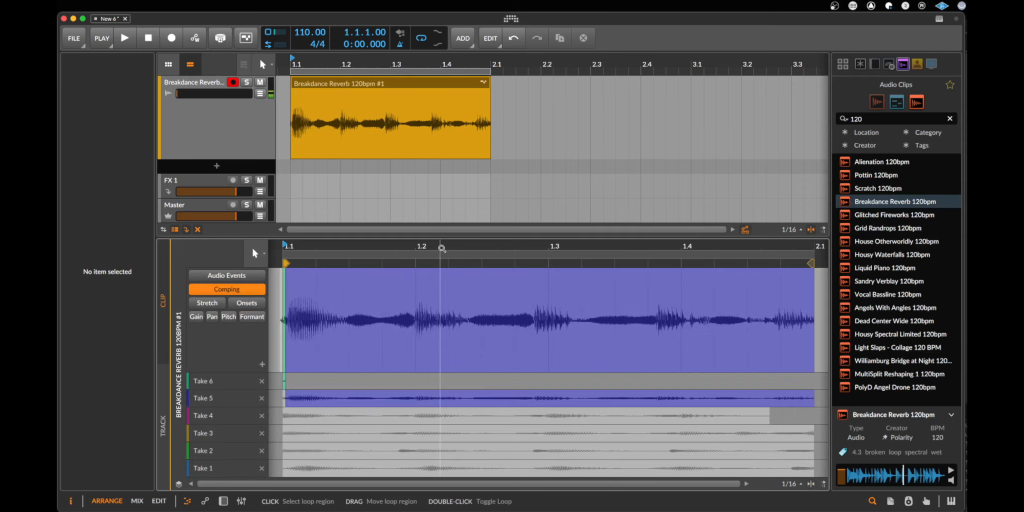
drag(441, 246, 423, 246)
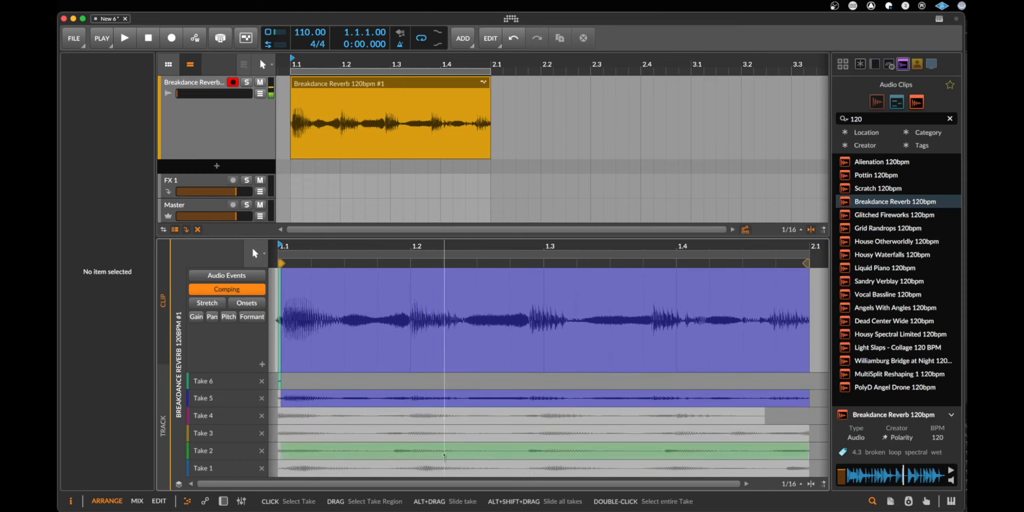
Delete Take 6 from the clip's takes and briefly play the comp
click(262, 382)
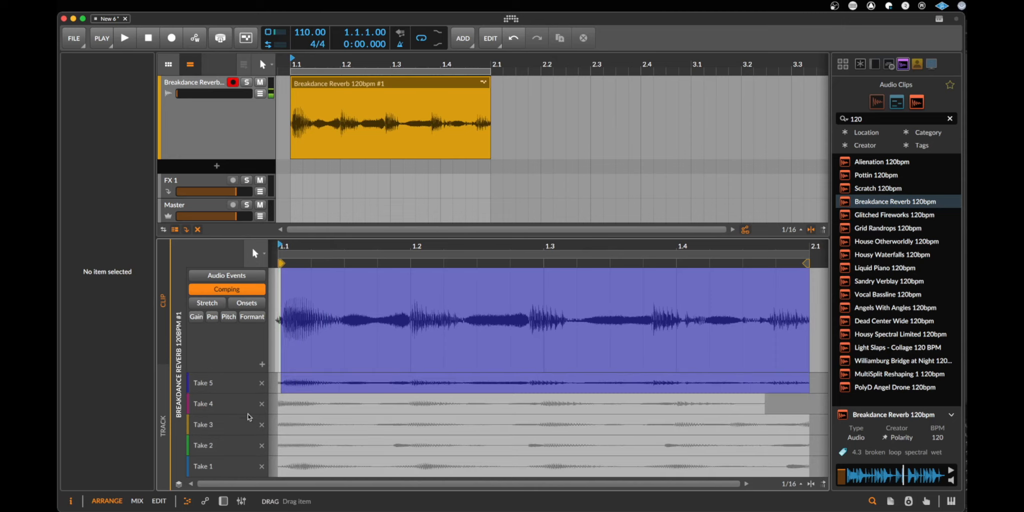
key(space)
key(space)
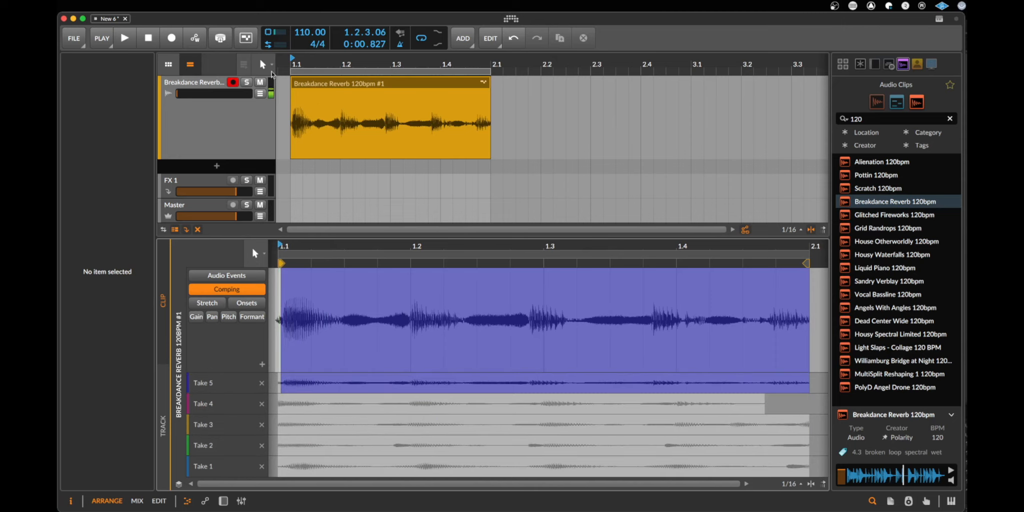
Disarm the audio track, raise its volume to +0.7 dB and audition the comp
click(233, 82)
key(space)
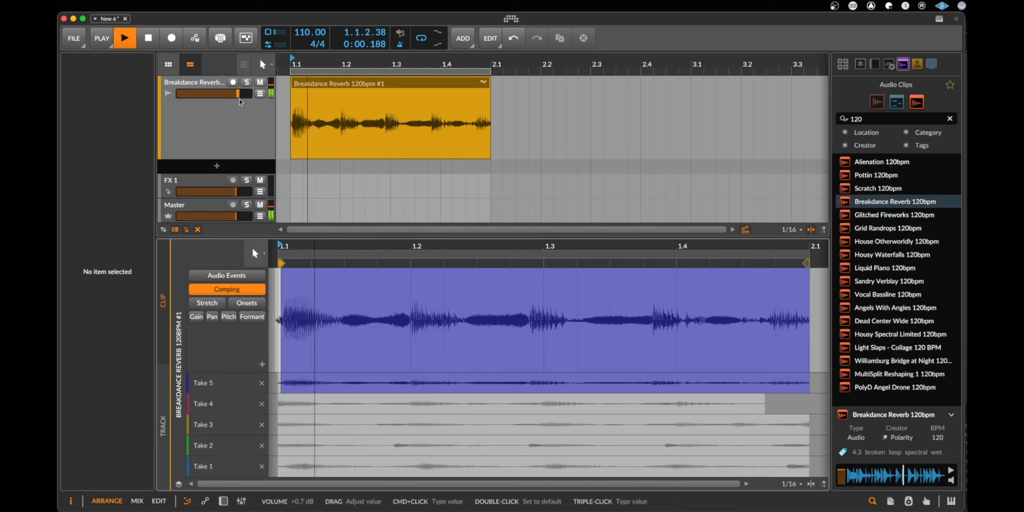
key(space)
Switch the main comp region to Take 4, Take 3, Take 2 and Take 1 in turn, auditioning the takes
click(280, 405)
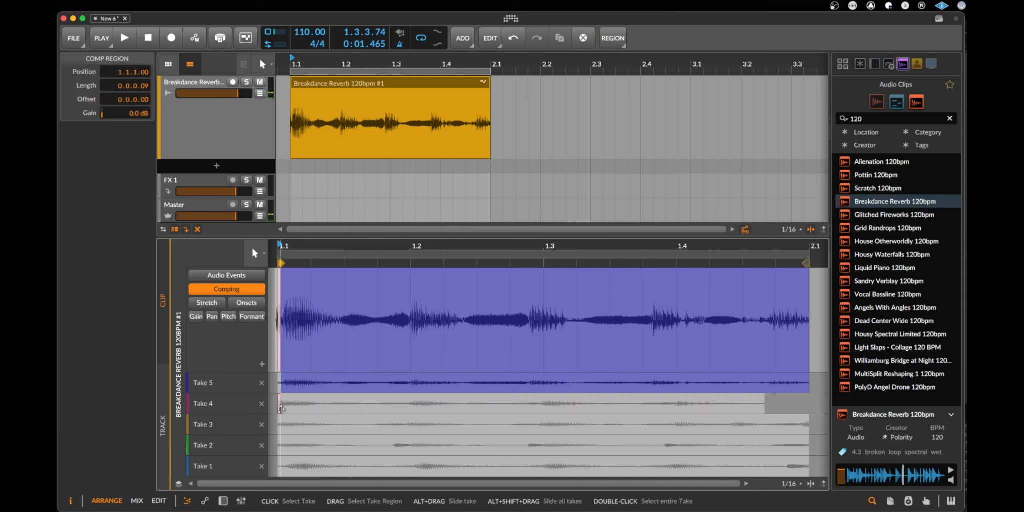
click(331, 404)
key(space)
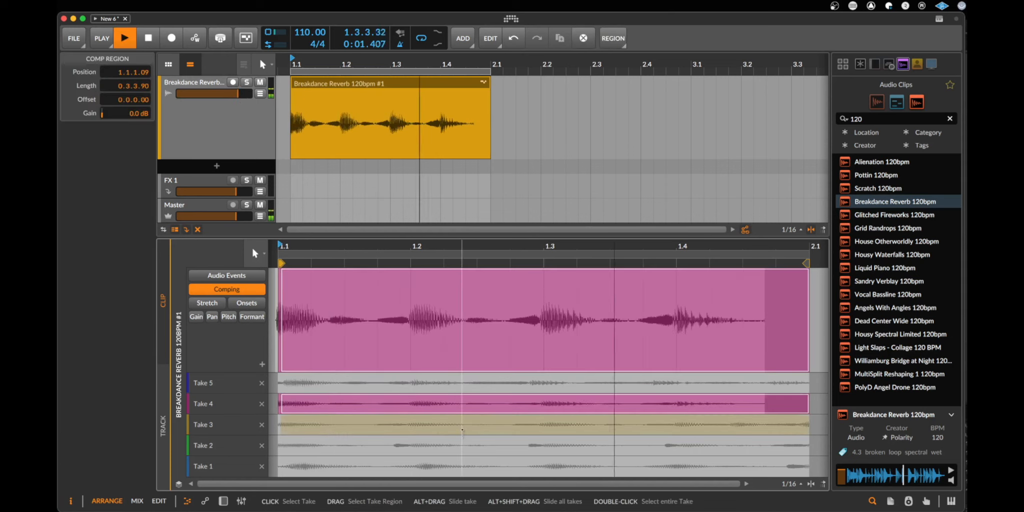
key(space)
double_click(380, 430)
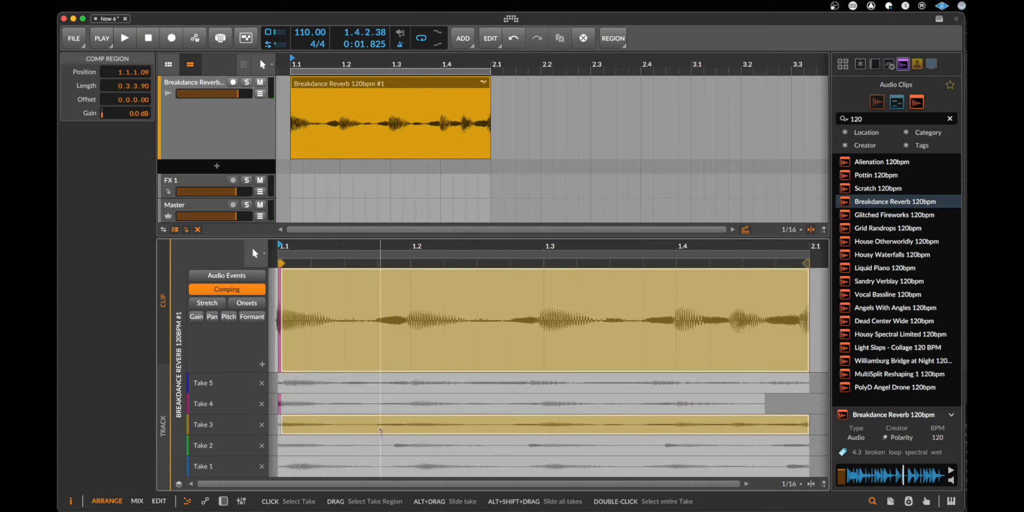
key(space)
double_click(379, 445)
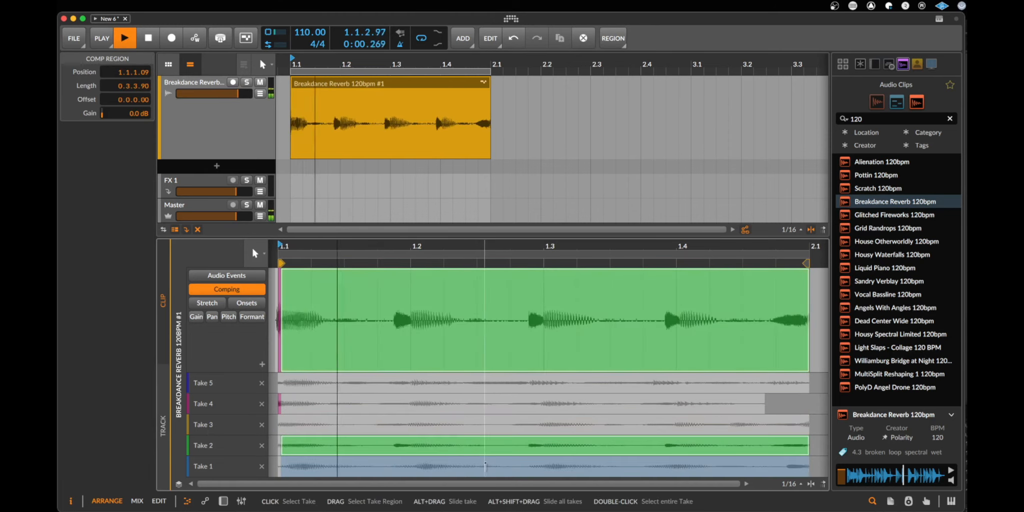
double_click(480, 465)
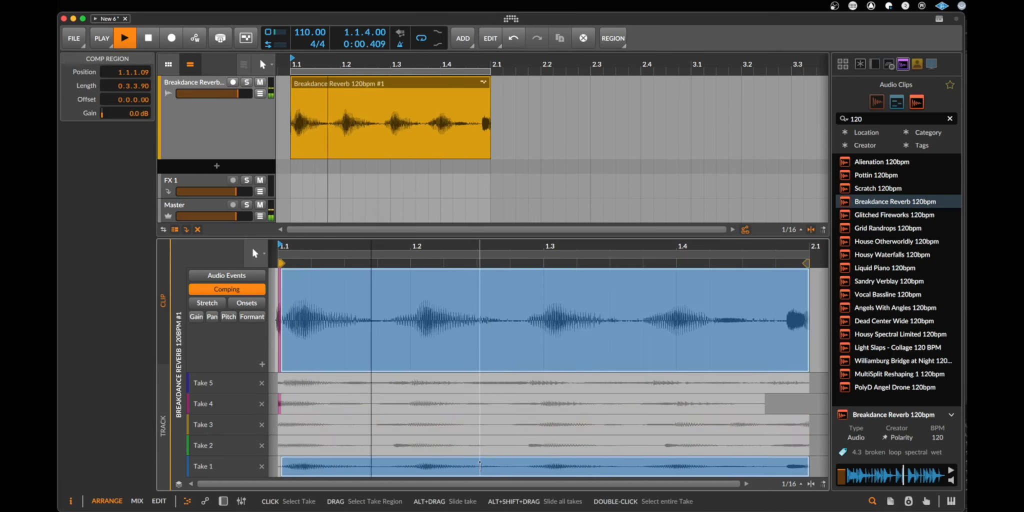
key(space)
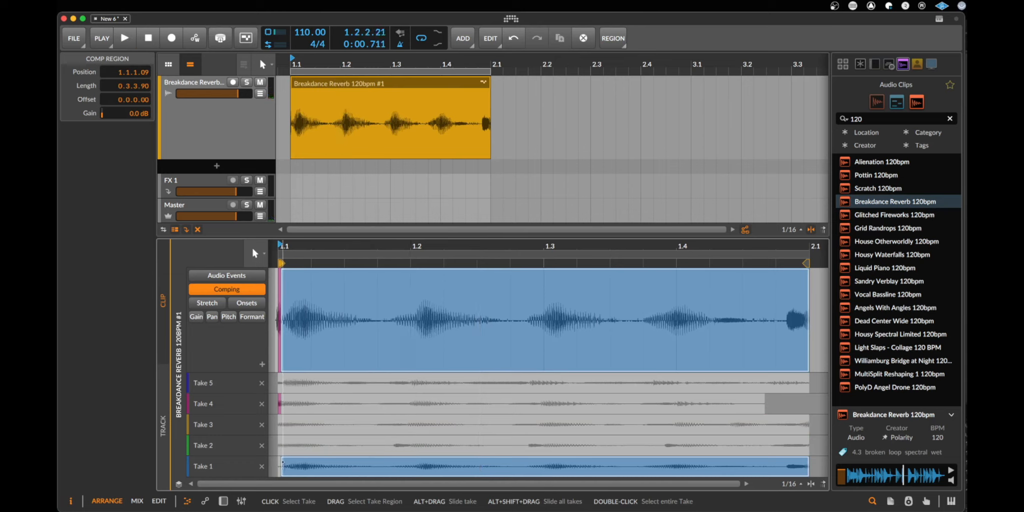
Lengthen the comp's opening region to 0.0.0.50 and assign it to Take 1
drag(280, 465, 291, 465)
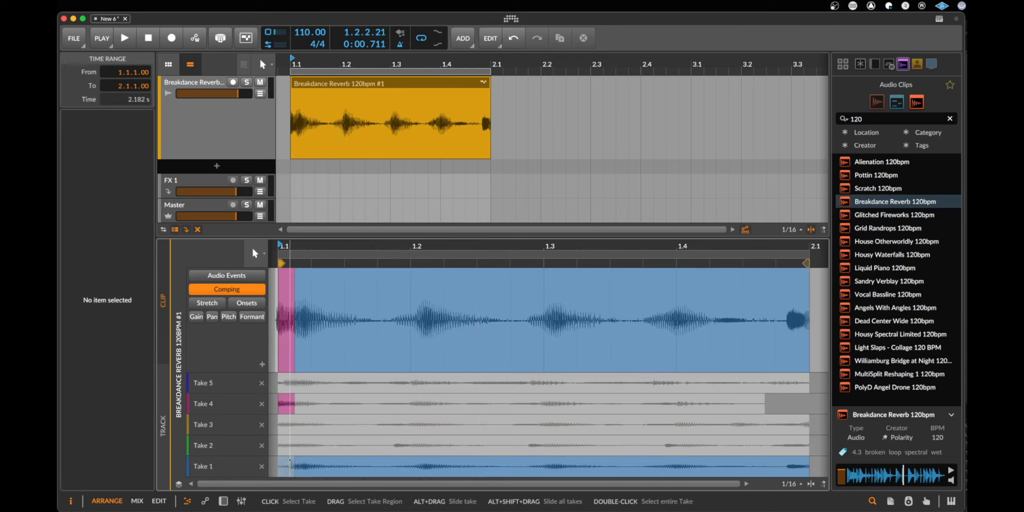
click(278, 465)
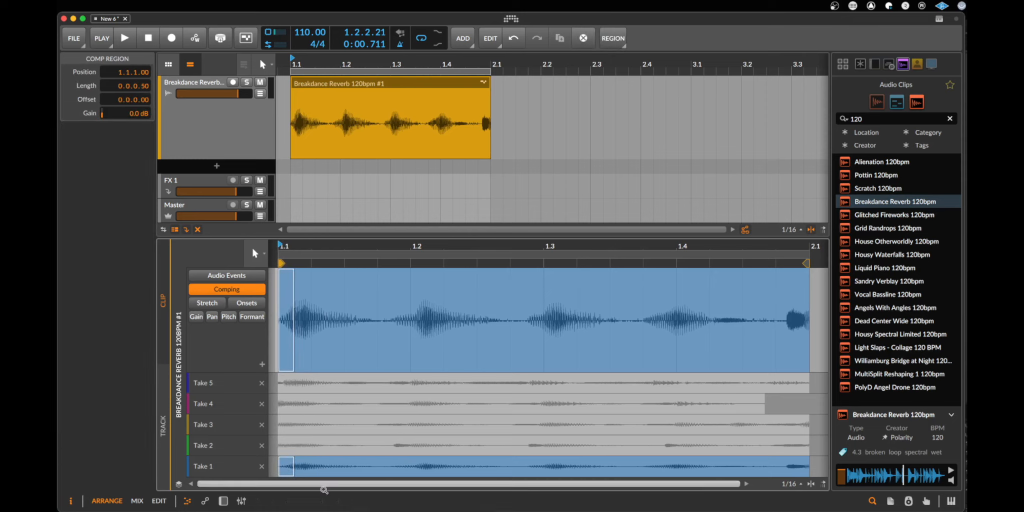
click(337, 444)
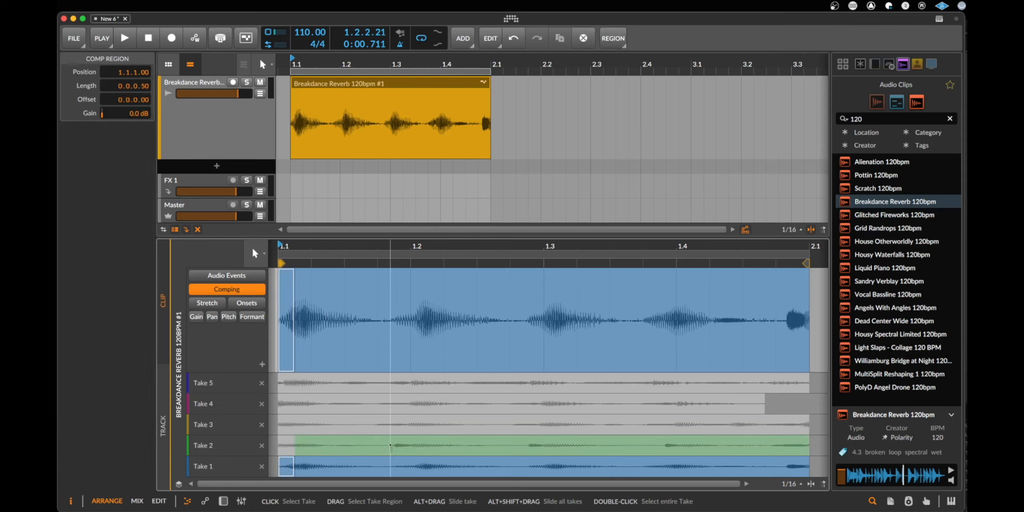
Comp in Take 2 around beat 1.2, Take 3 around 1.3 and Take 4 around 1.4, and clear the tail from 1.4.3.99
drag(390, 445, 763, 399)
key(space)
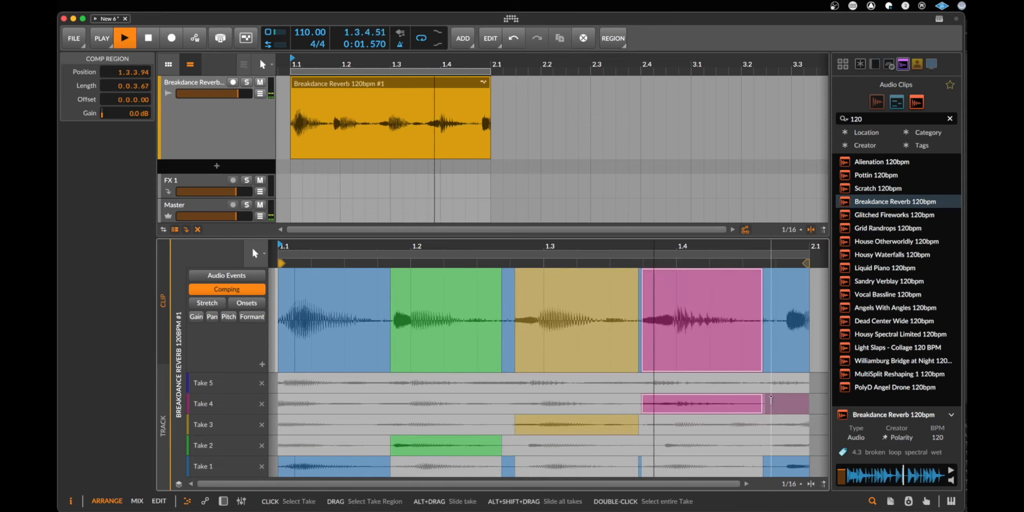
key(space)
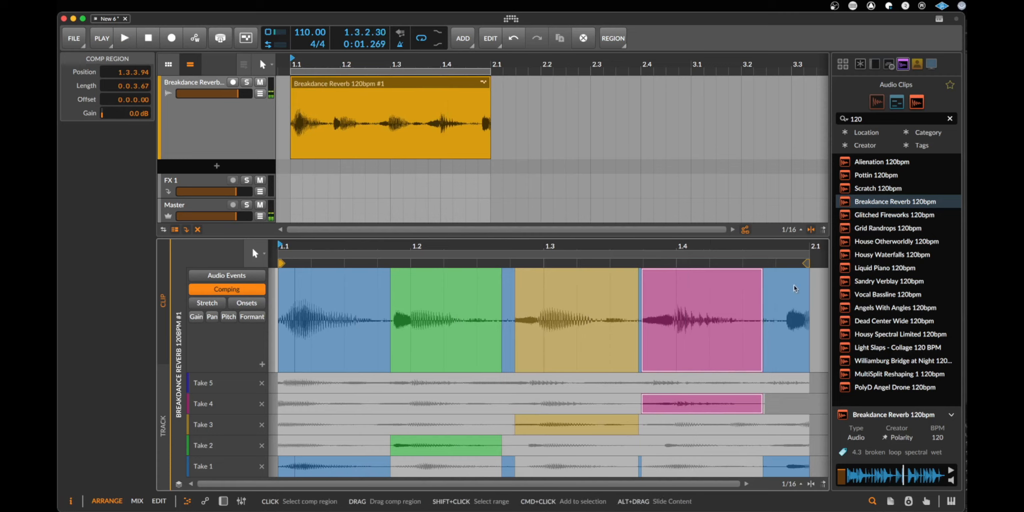
drag(776, 332, 814, 334)
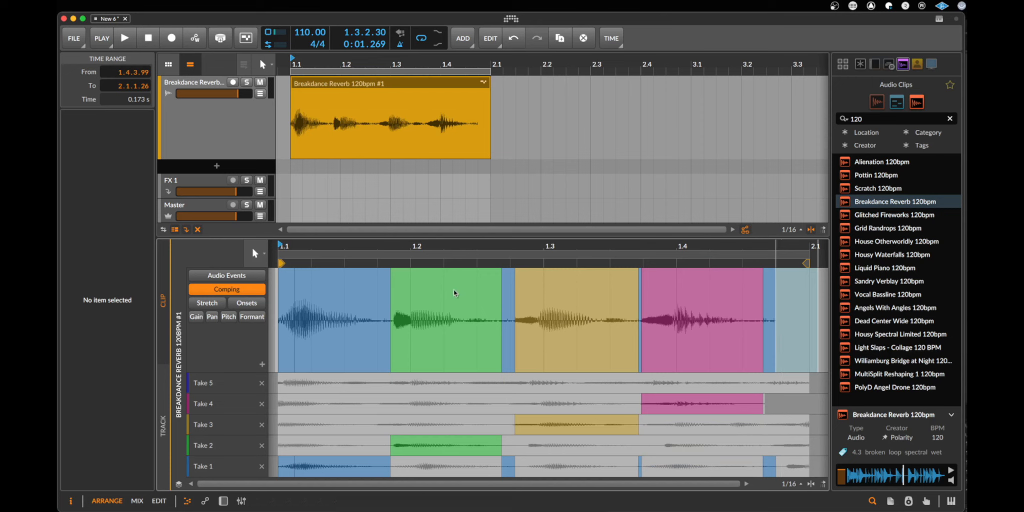
click(379, 87)
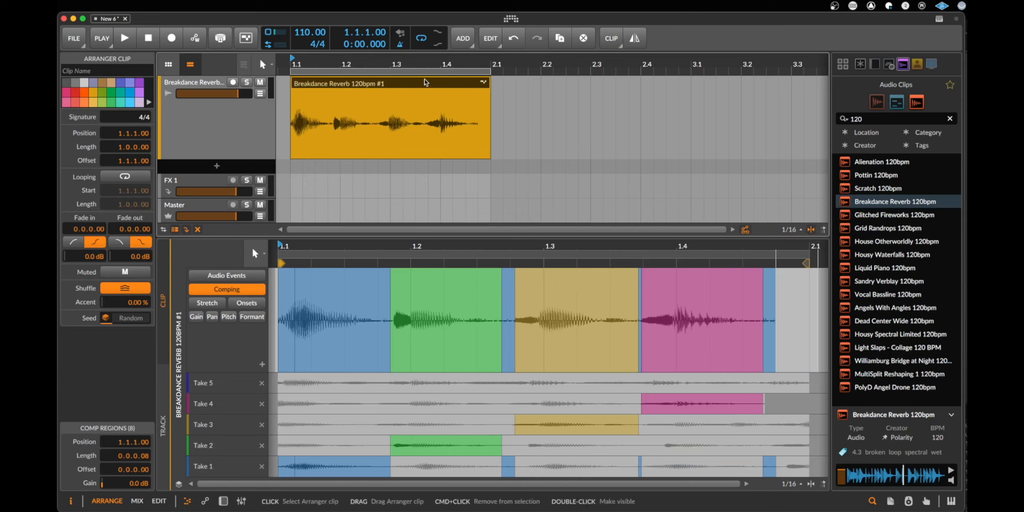
right_click(425, 82)
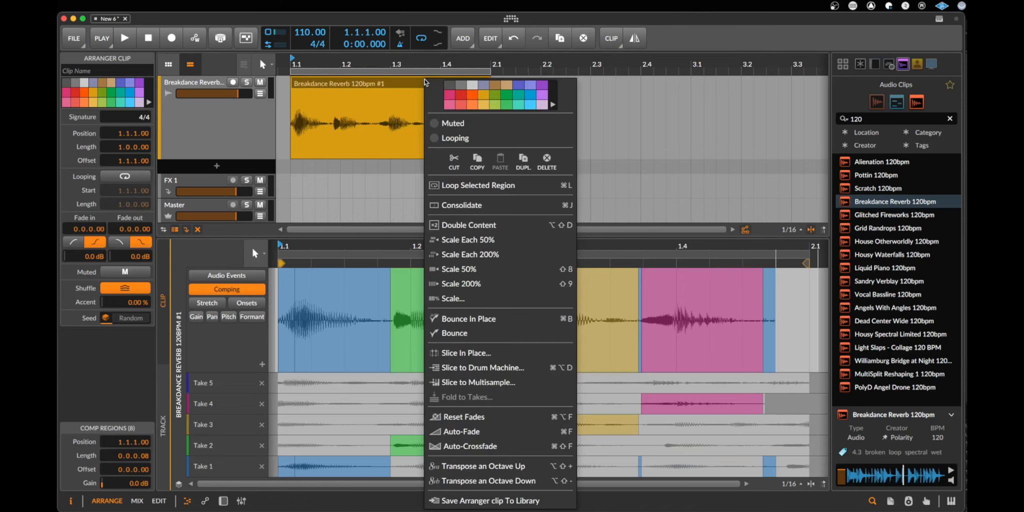
click(364, 74)
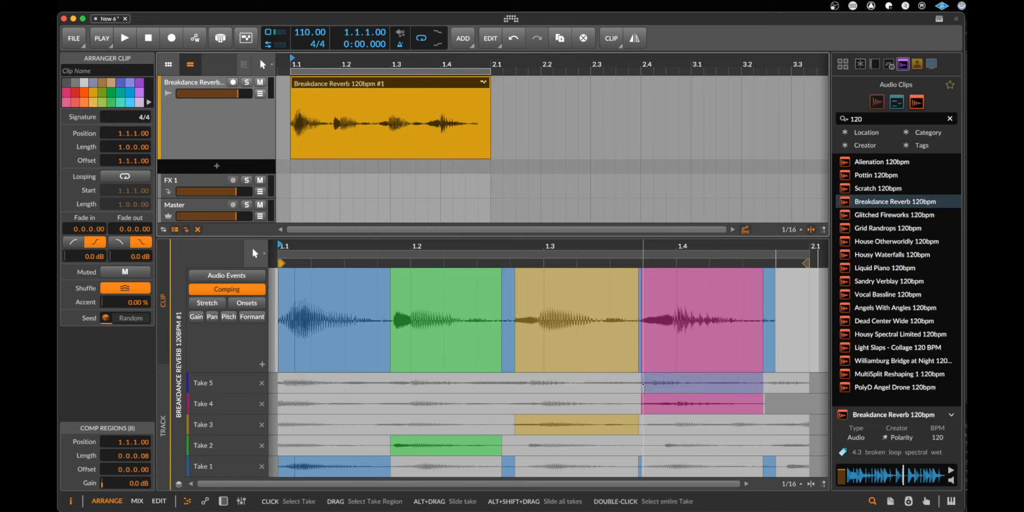
Assign Take 5 to the comp from 1.3.3.96 for a length of 0.0.3.52 and audition the result
drag(643, 386, 758, 385)
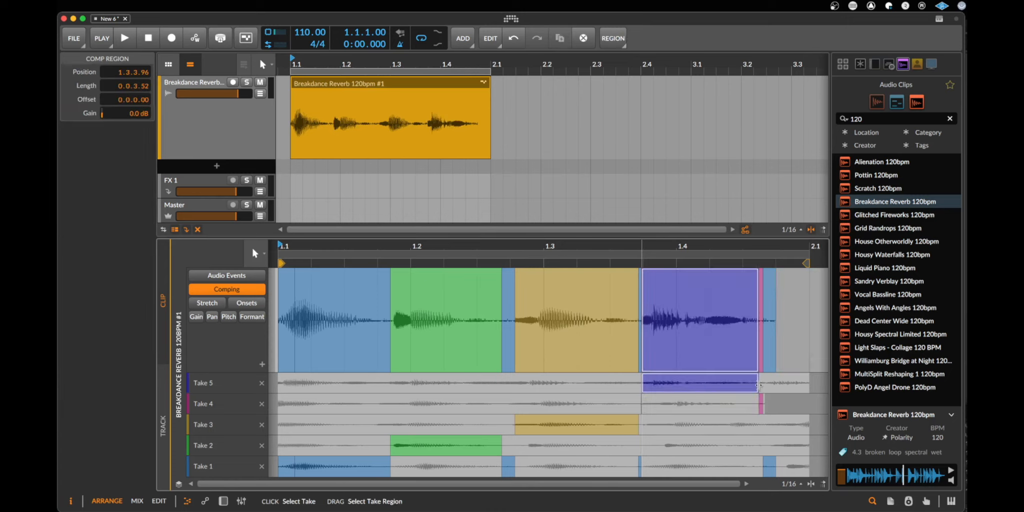
key(space)
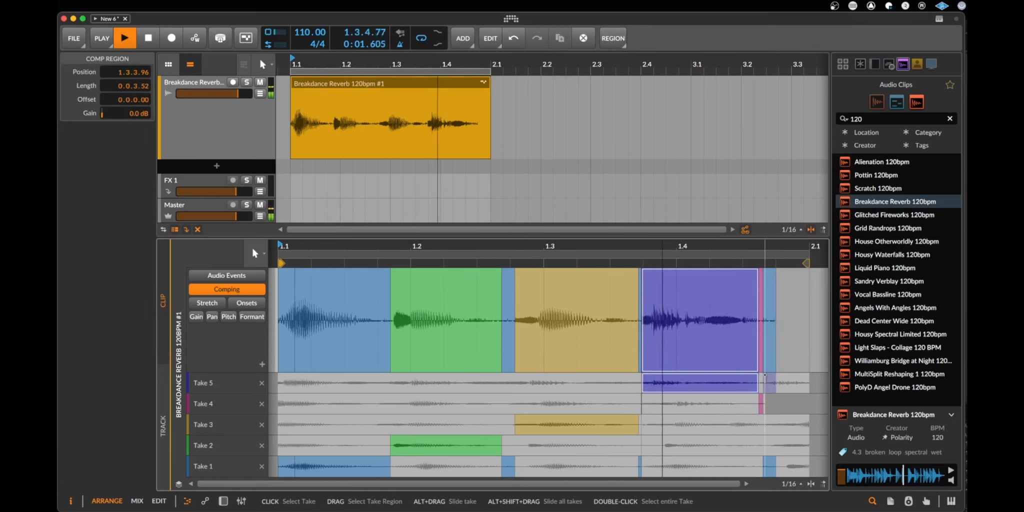
key(space)
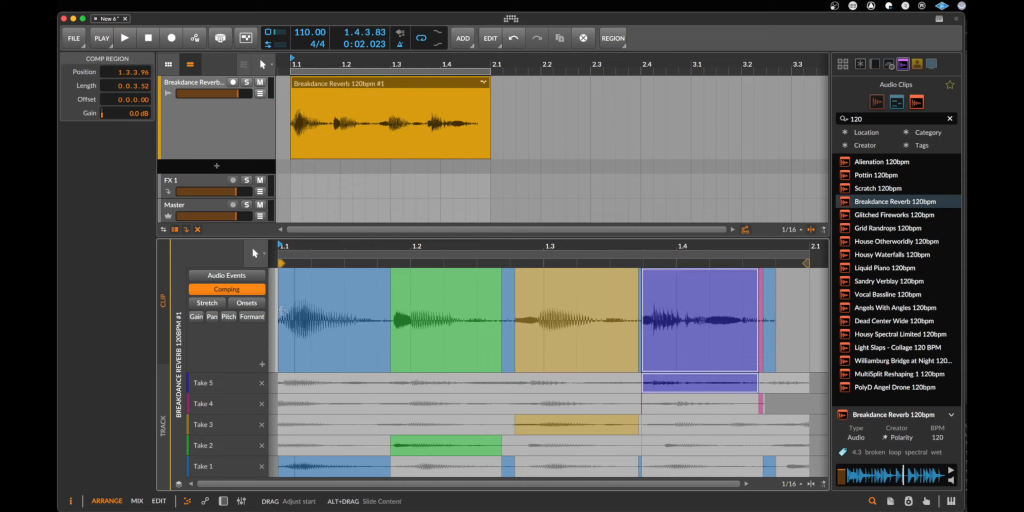
Look through the comped clip's gain, pan, pitch and formant expressions, examining the formant layer around its zero line
click(198, 319)
click(215, 321)
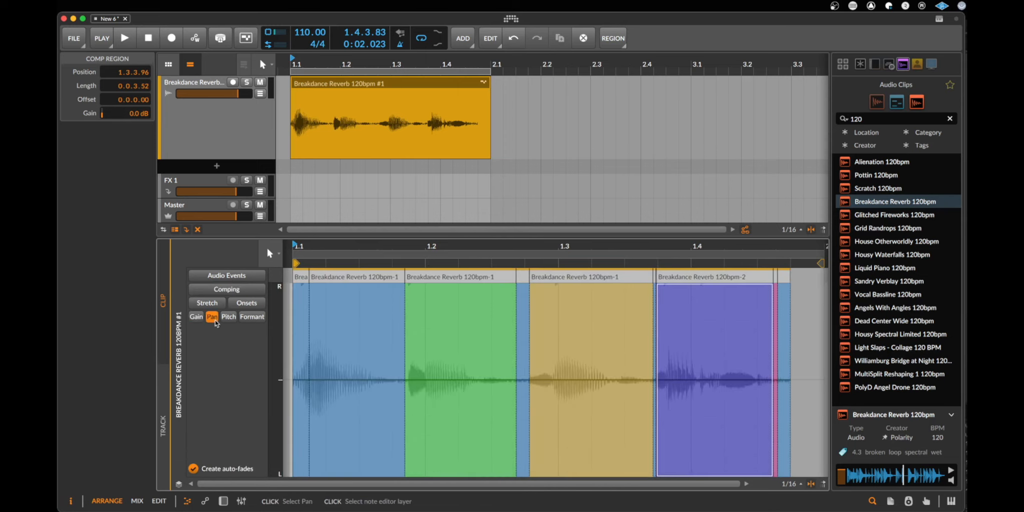
click(229, 317)
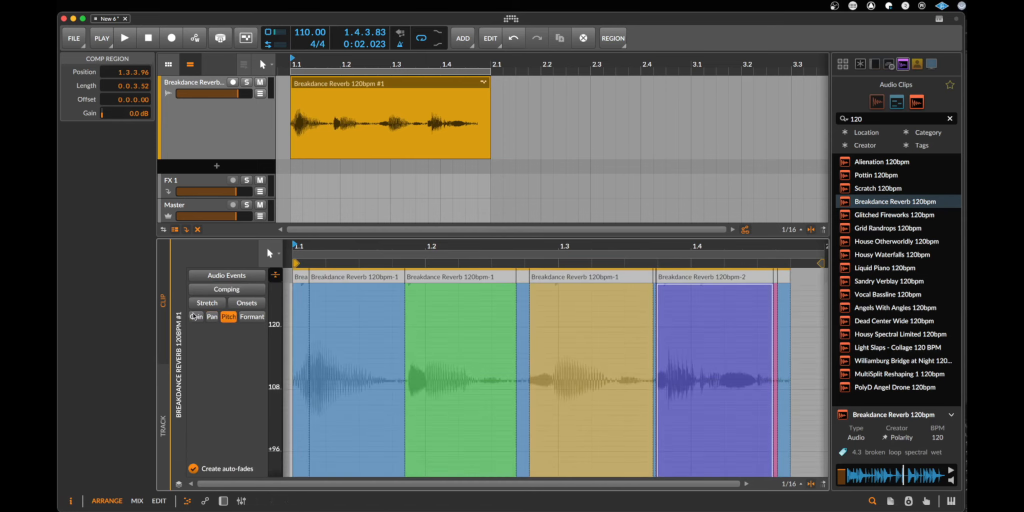
click(252, 317)
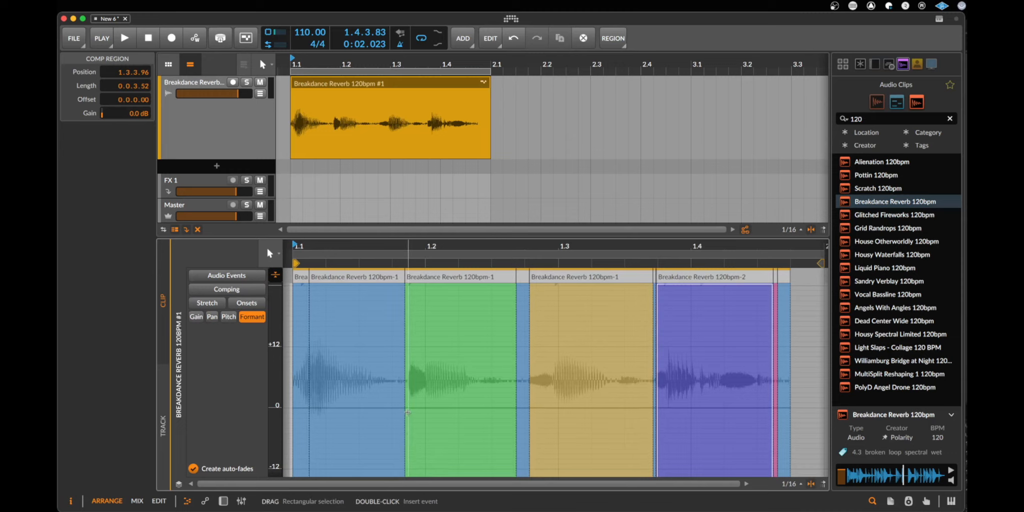
scroll(403, 415, down, 3)
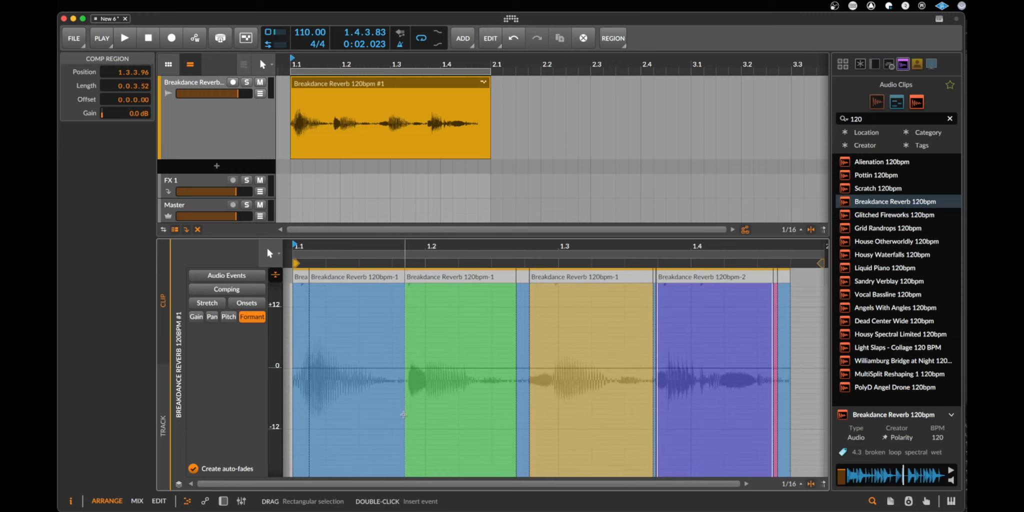
scroll(338, 374, up, 1)
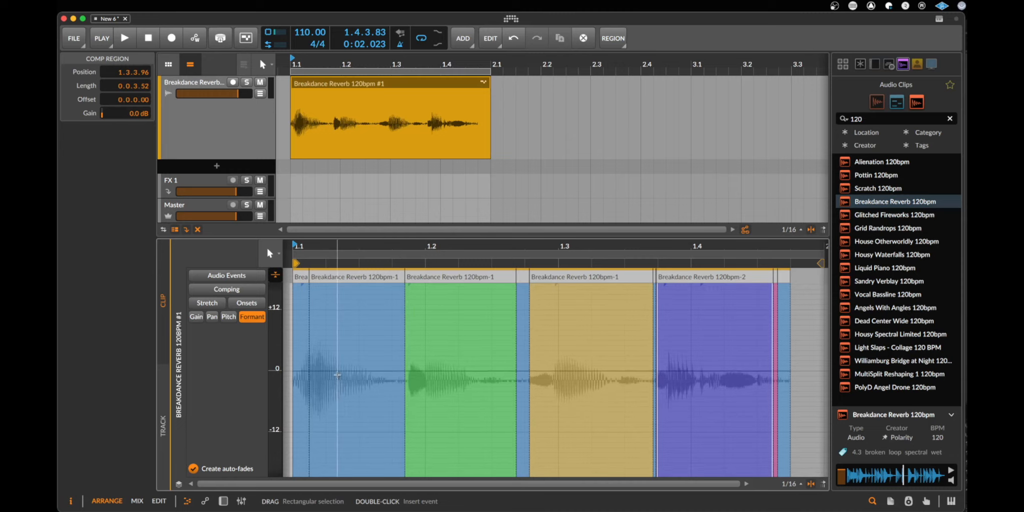
mouse_move(300, 373)
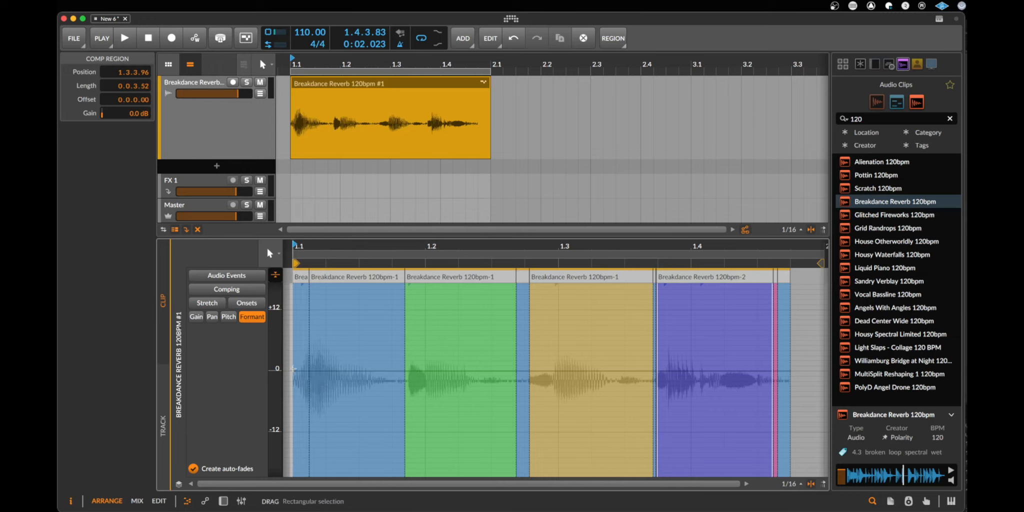
Add formant points to the comp's first three regions with values 13.00, 12.00 and -13.00
double_click(298, 373)
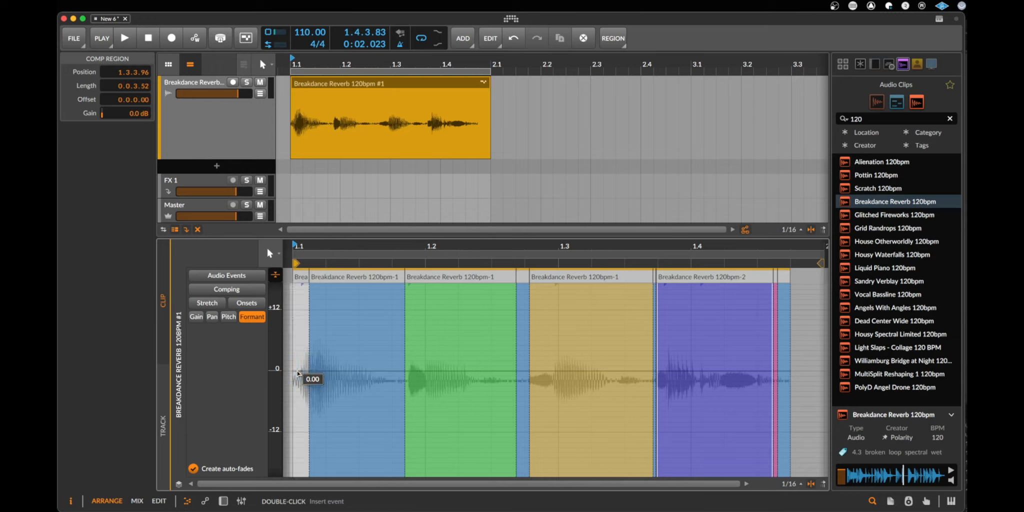
drag(300, 370, 301, 304)
drag(335, 366, 331, 328)
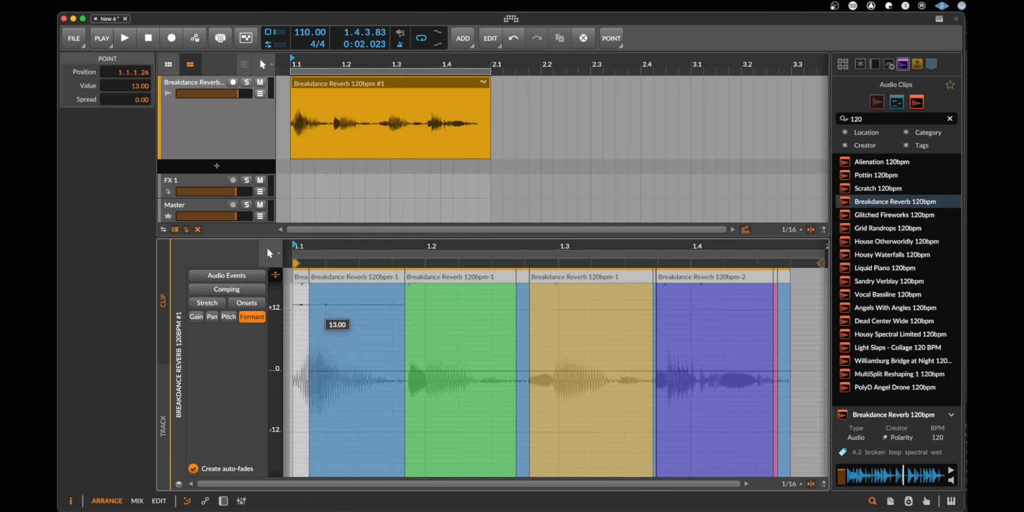
Select all the comp's audio events and set their stretch mode to Elastique Pro
click(307, 276)
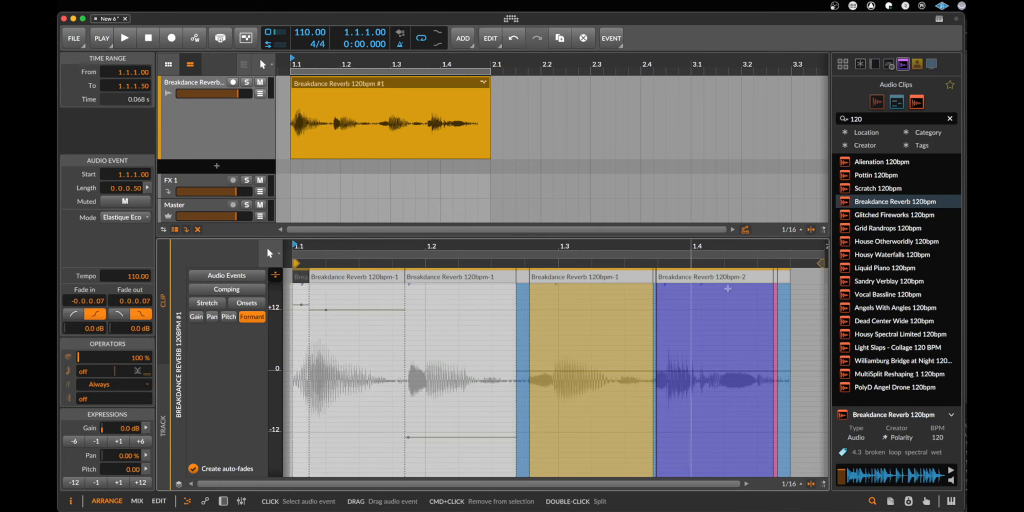
shift+click(782, 280)
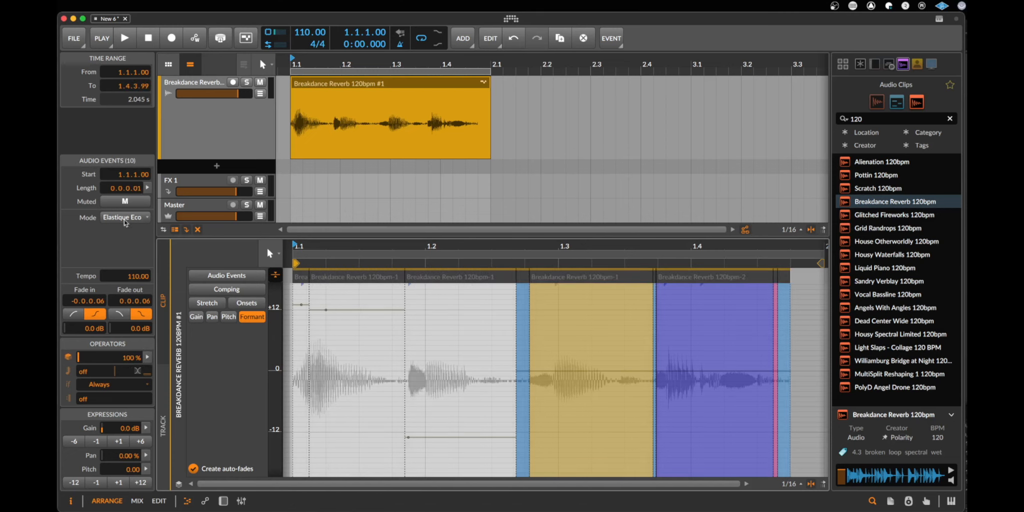
click(125, 218)
click(168, 356)
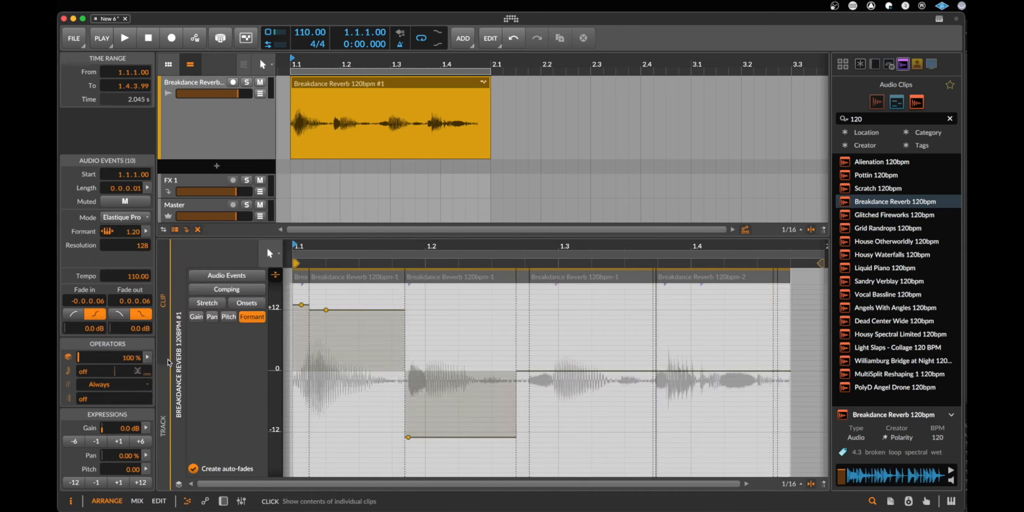
Audition the comp with its formant changes, checking the formant points of the opening regions
drag(318, 310, 345, 315)
key(space)
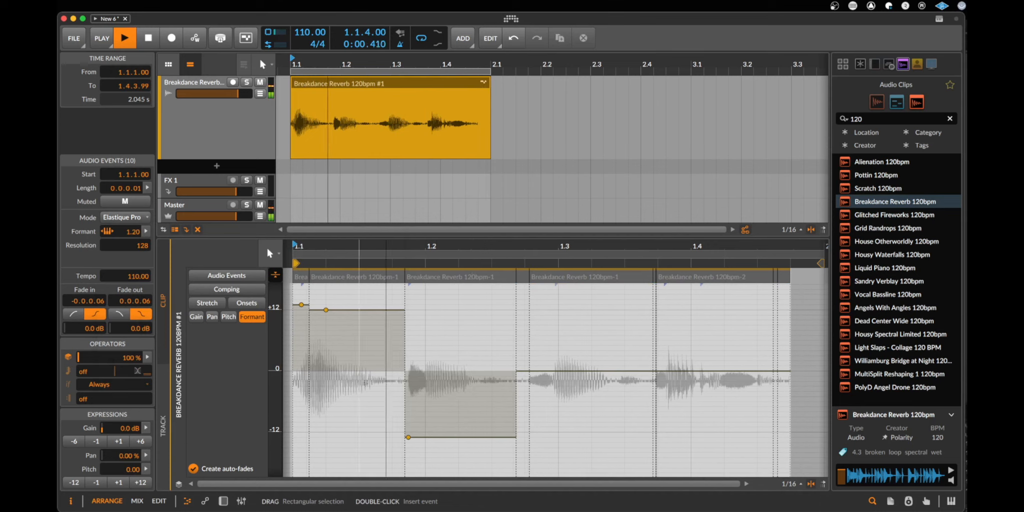
key(space)
click(326, 311)
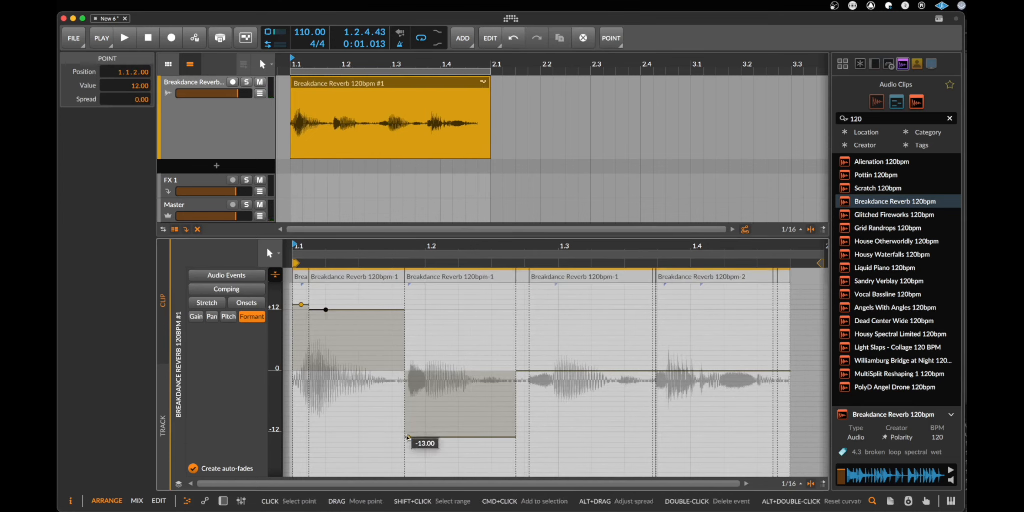
key(space)
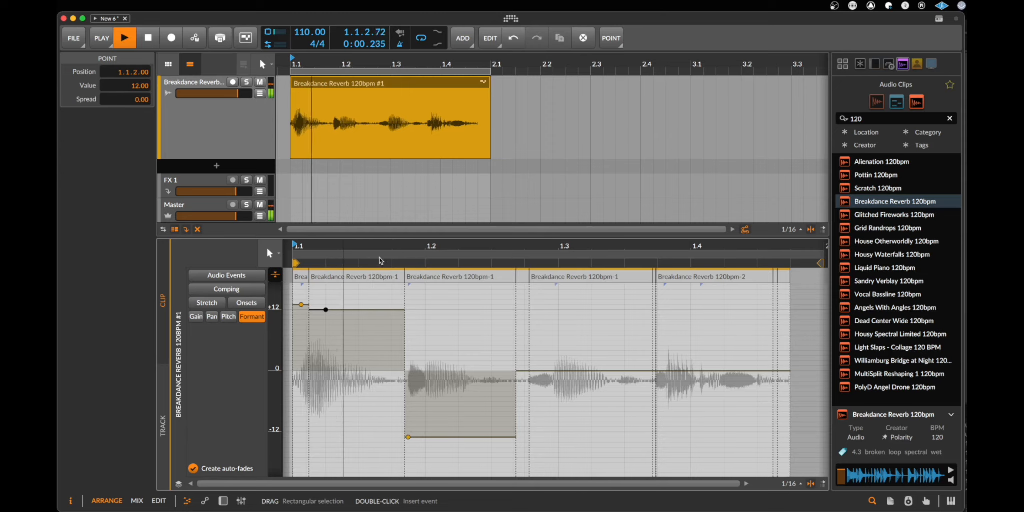
key(space)
Delete the comped clip from the arrangement and set the project tempo to 125 BPM
click(440, 83)
key(Delete)
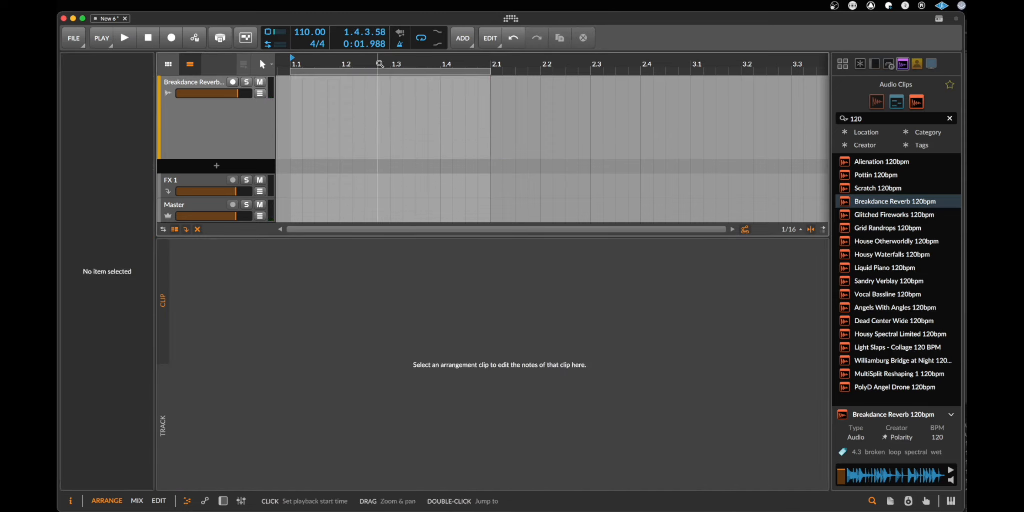
drag(377, 75, 377, 68)
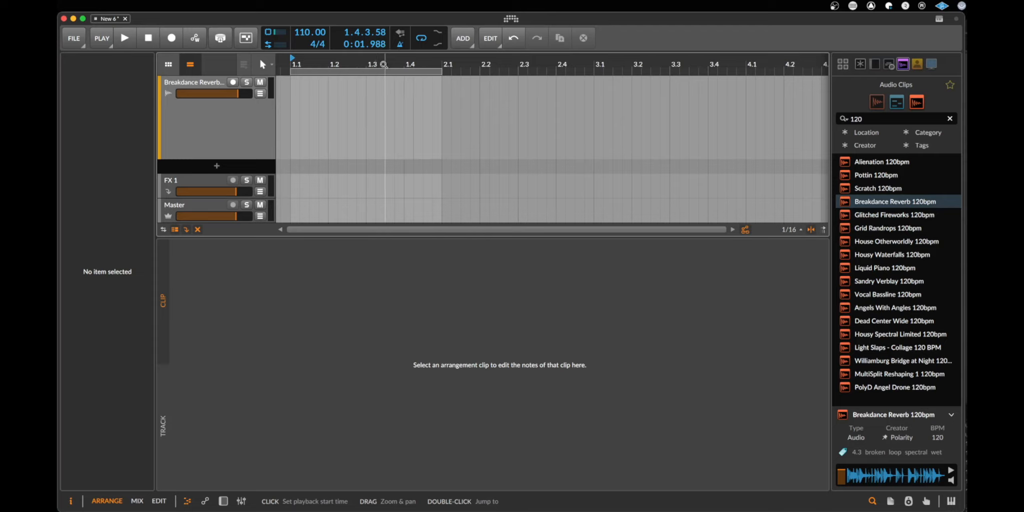
double_click(308, 35)
text(125)
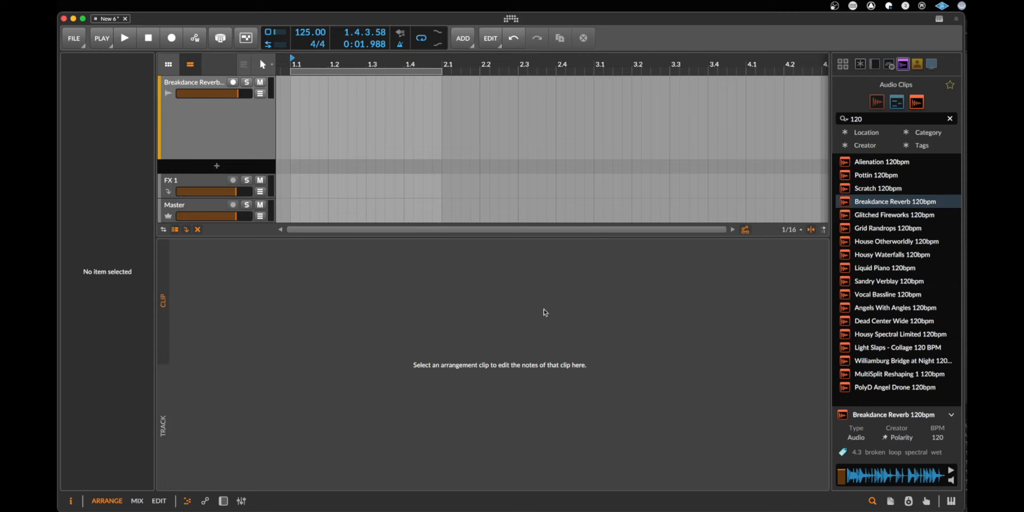
drag(573, 238, 581, 409)
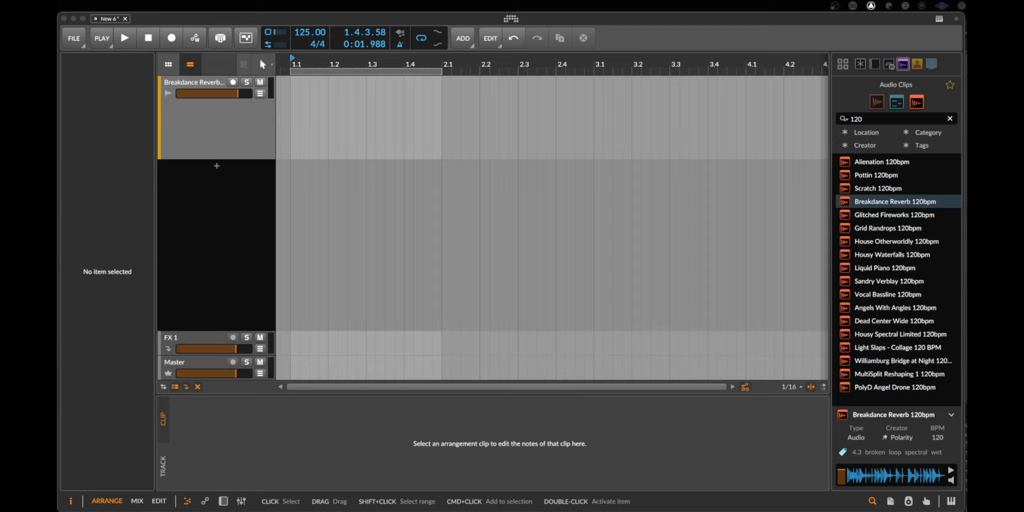
Switch to the web browser and open mugent.com
drag(967, 280, 359, 48)
text(mugent.com)
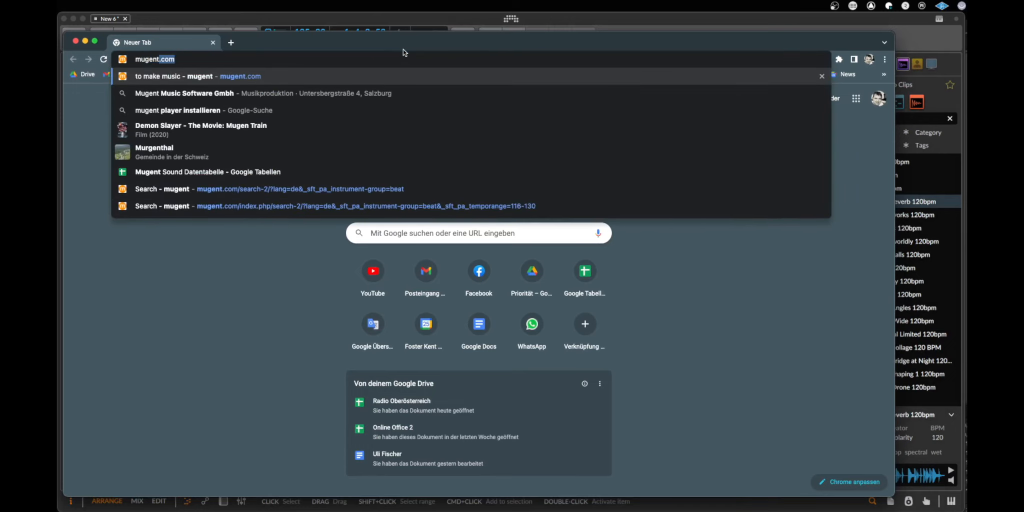
key(Return)
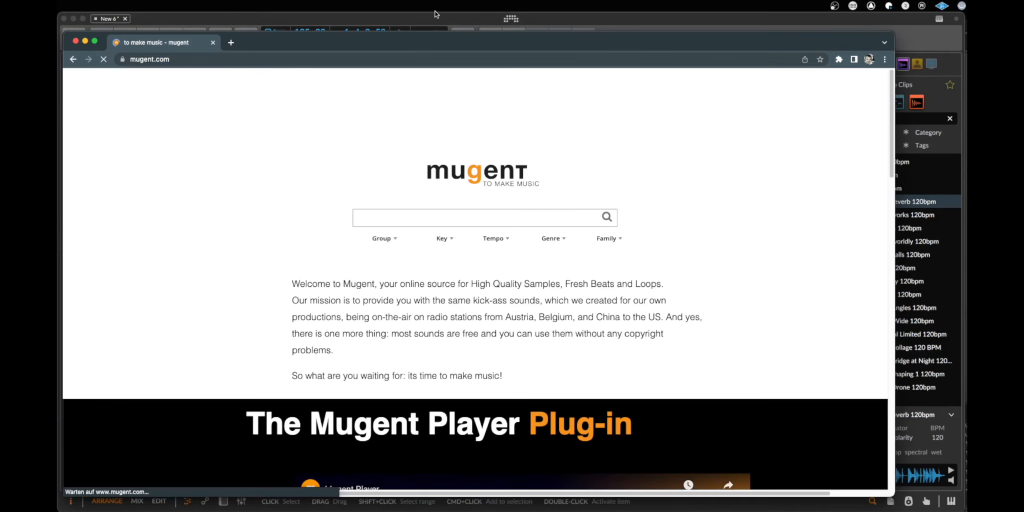
Filter the Mugent sounds by the beat group and the 116-130 tempo range
click(393, 238)
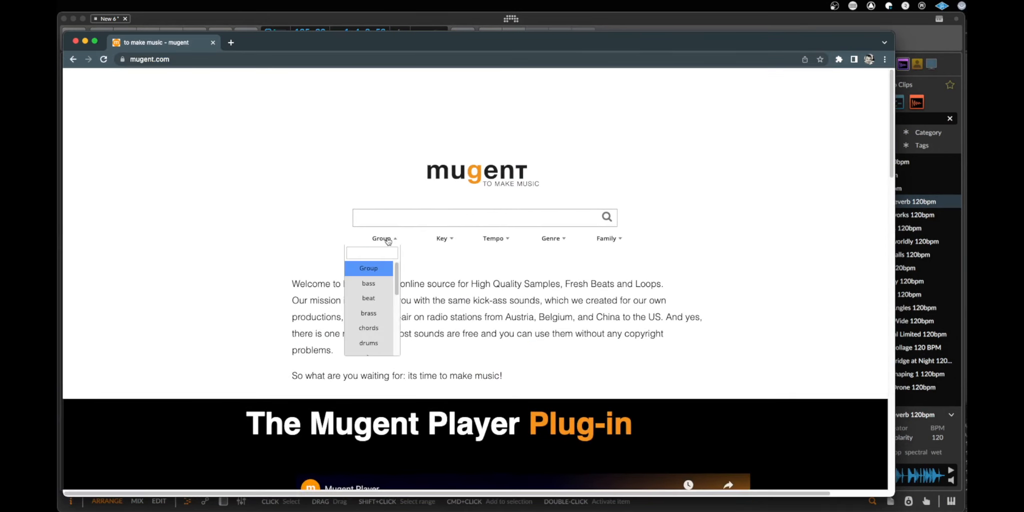
mouse_move(397, 290)
mouse_down()
mouse_move(399, 338)
mouse_move(389, 304)
mouse_up()
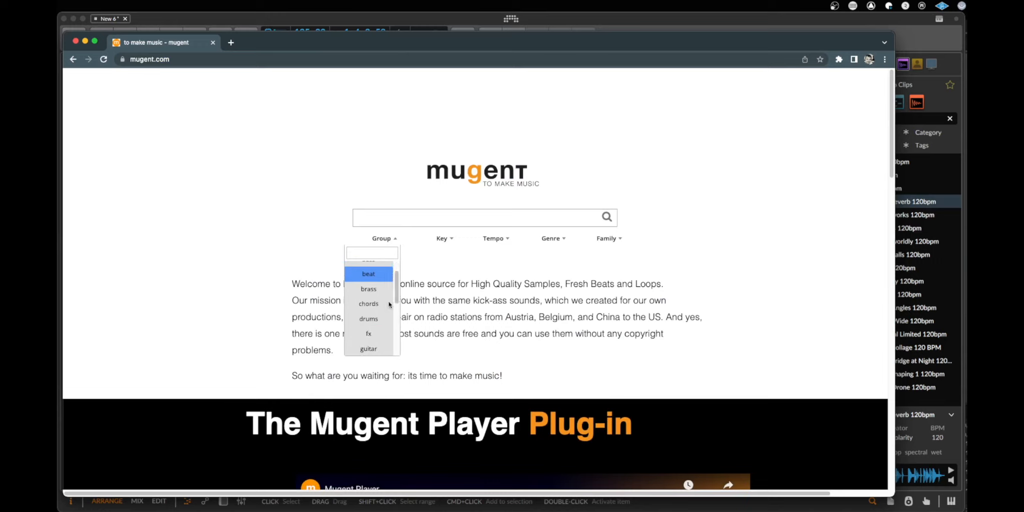
click(377, 276)
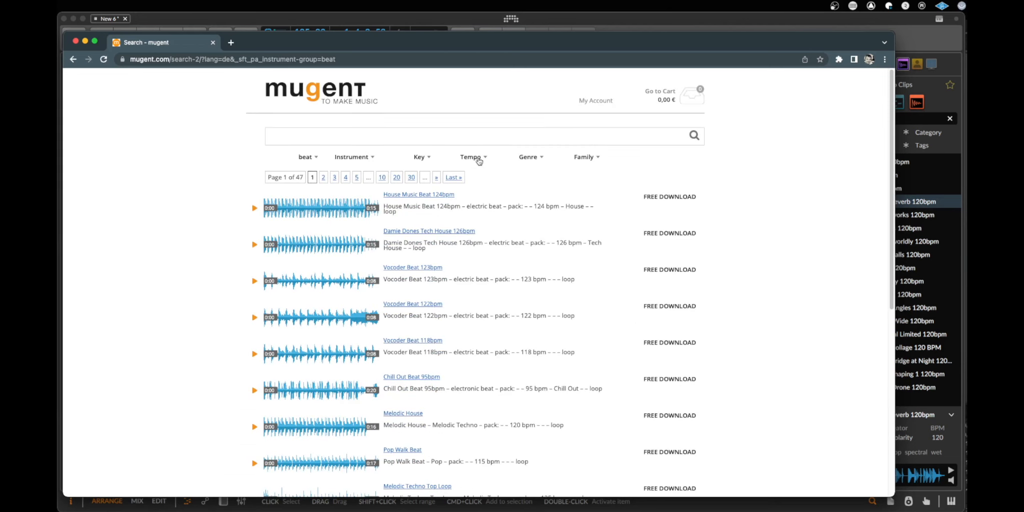
click(492, 159)
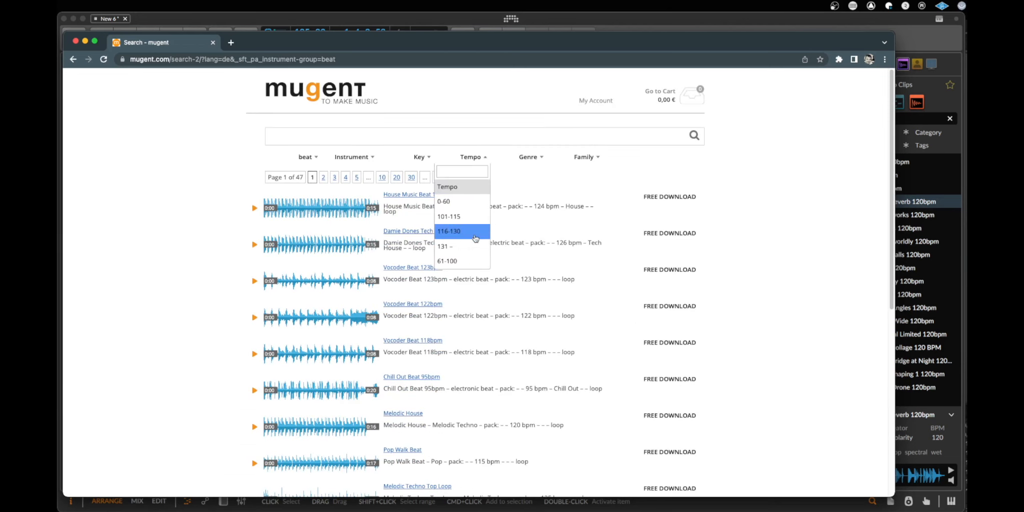
click(450, 233)
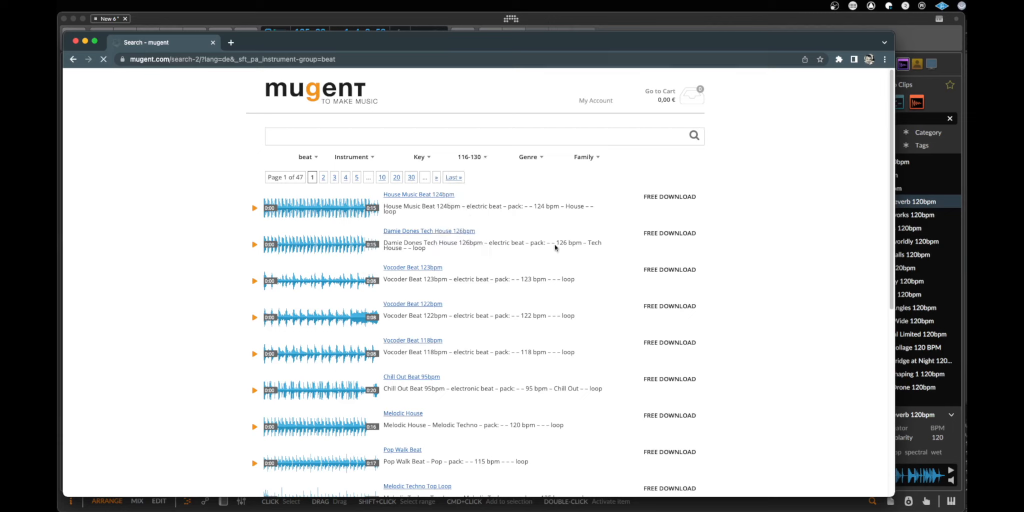
Preview House Music Beat 124bpm and download it for free
click(254, 210)
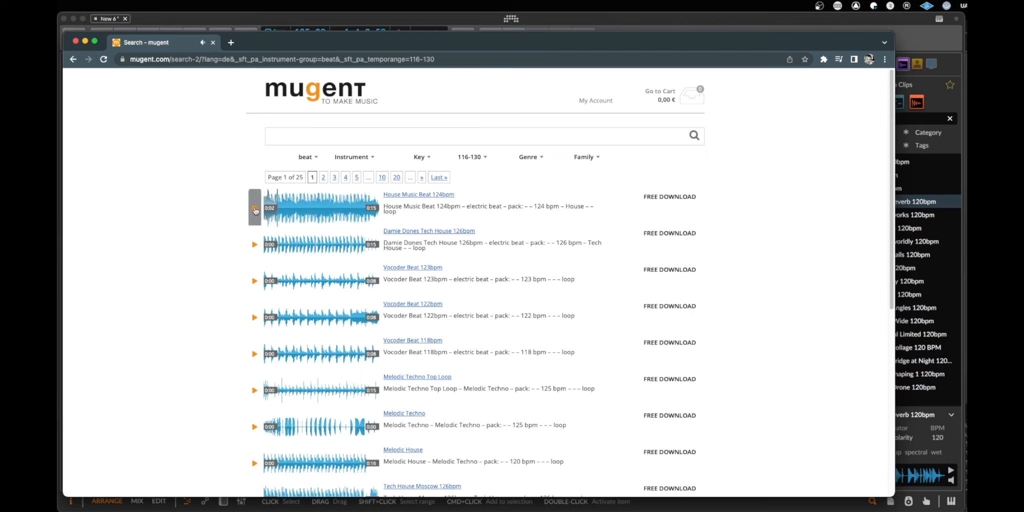
click(255, 209)
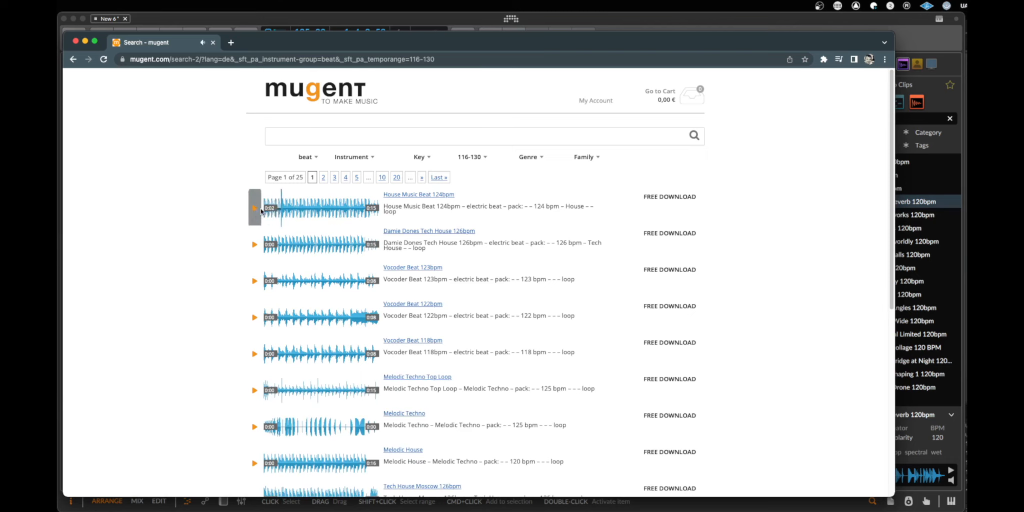
click(680, 200)
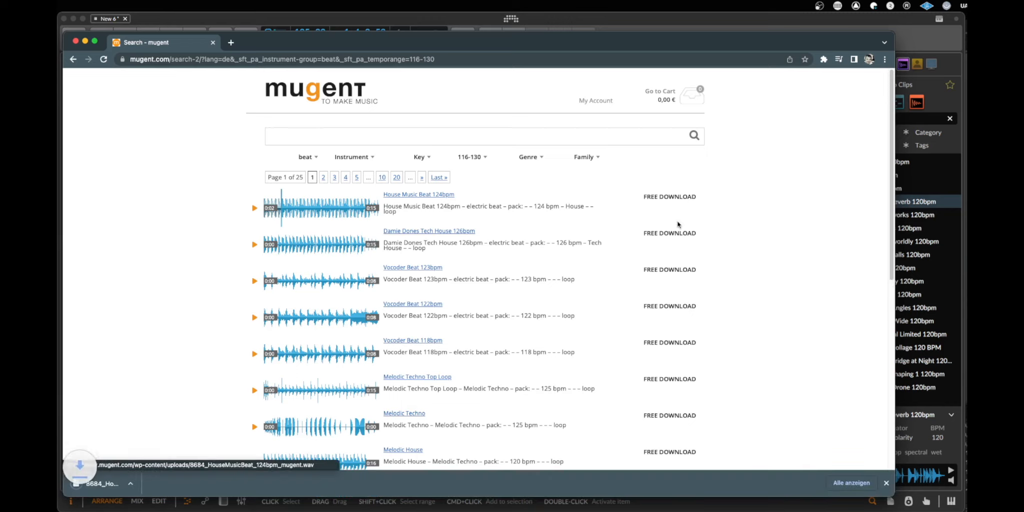
Preview and download Damie Dones Tech House 126bpm and Vocoder Beat 118bpm
click(254, 246)
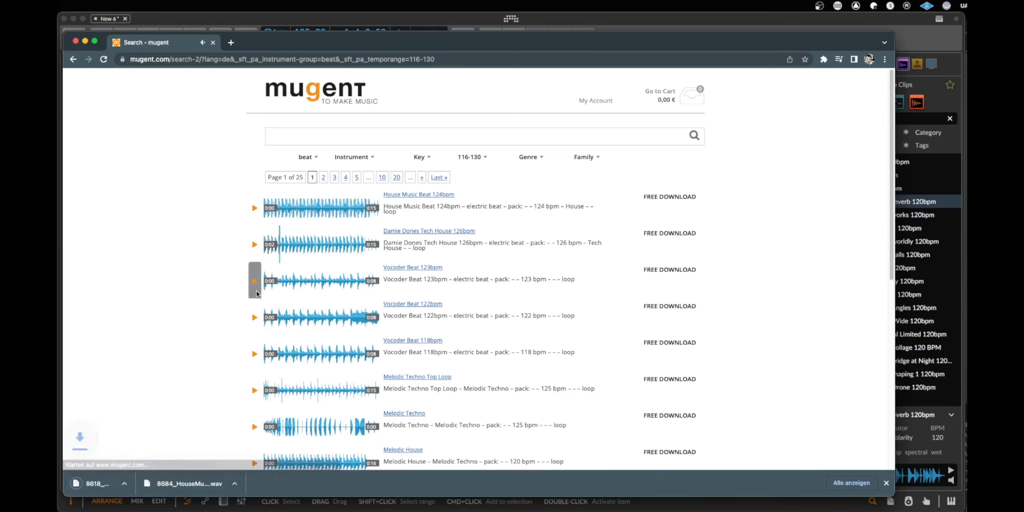
scroll(475, 407, down, 5)
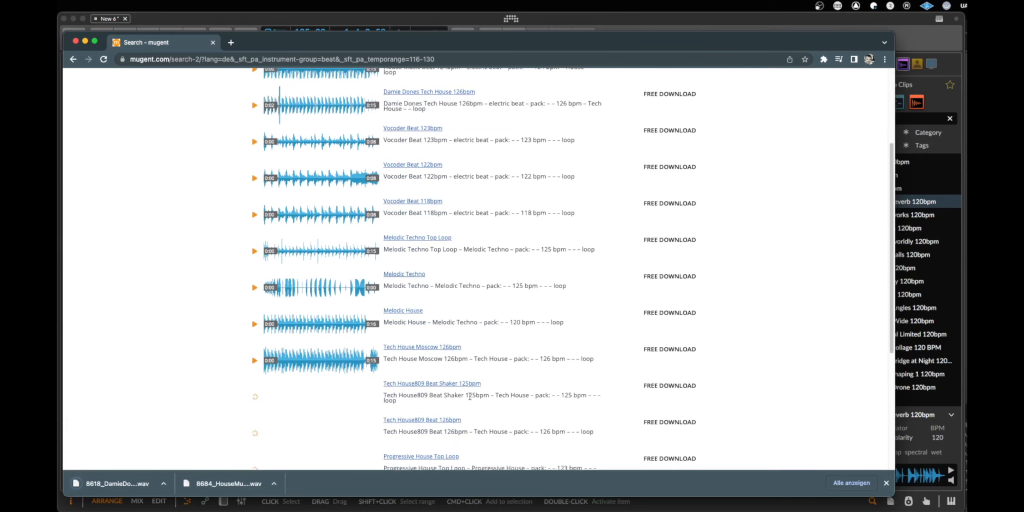
scroll(494, 164, up, 2)
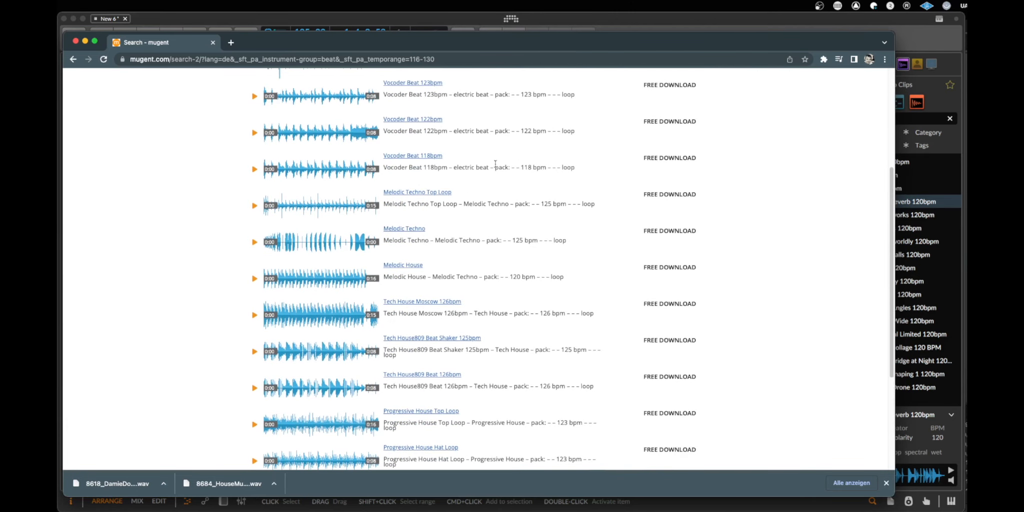
click(254, 172)
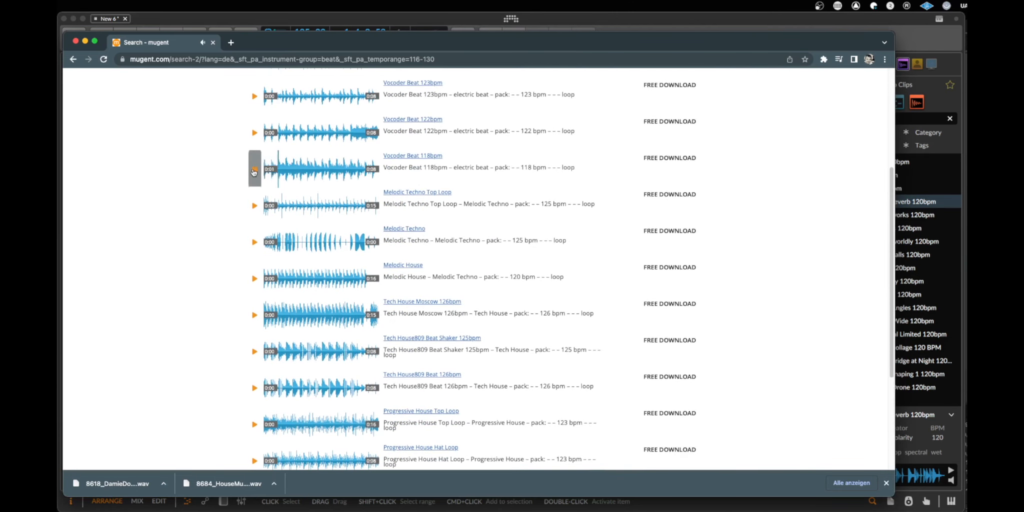
click(689, 159)
Import the three downloaded Mugent WAV files from the Downloads folder into the arrangement at bar 1 on separate tracks
drag(301, 47, 344, 510)
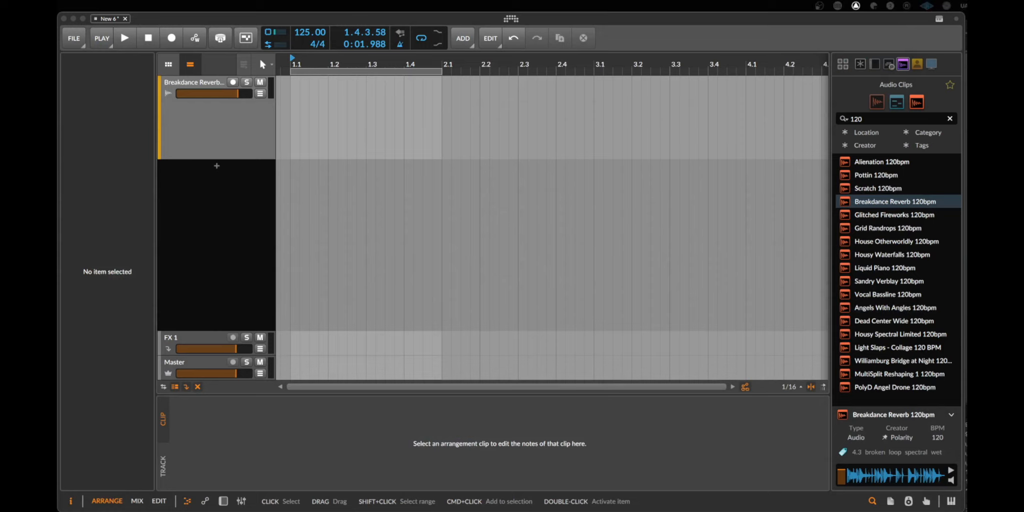
click(871, 151)
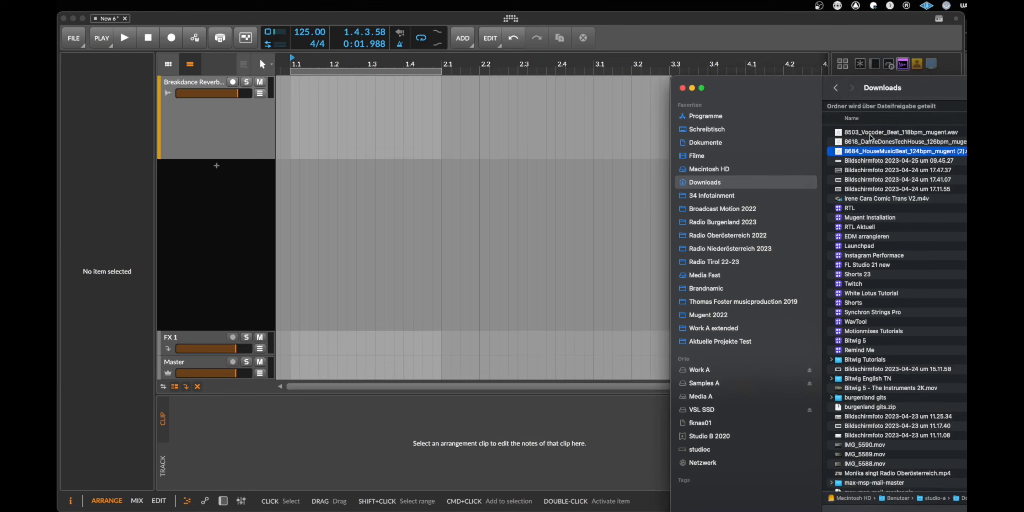
shift+click(871, 134)
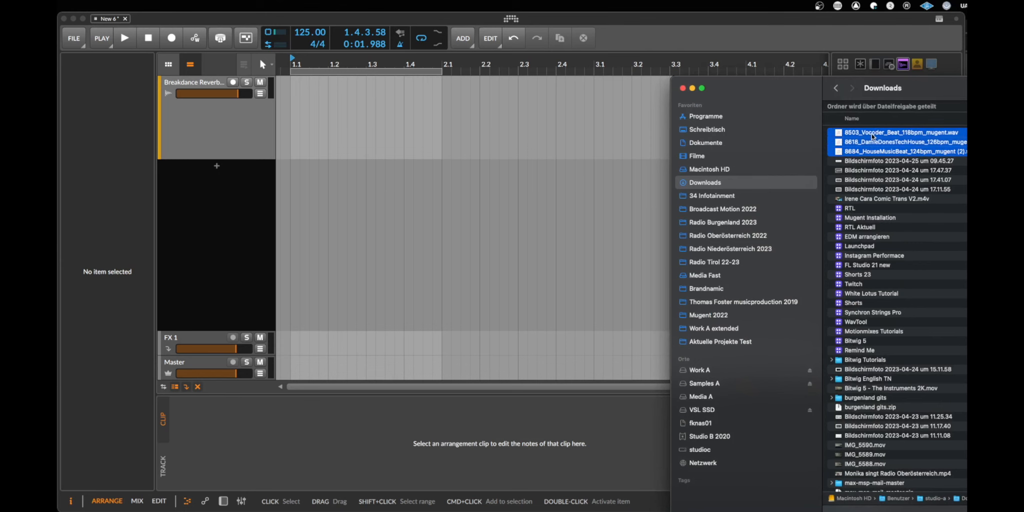
drag(872, 134, 289, 123)
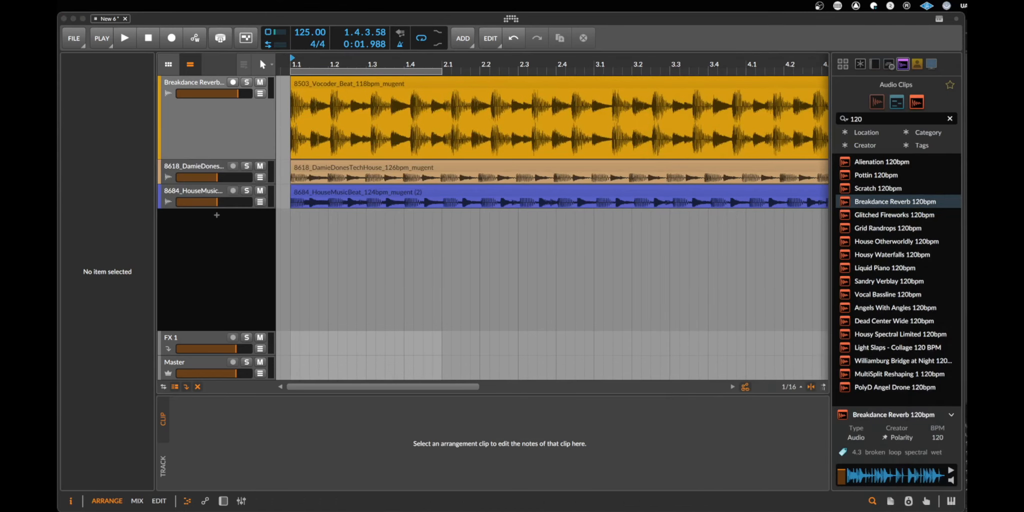
Play the three imported loops together and lower the volume of the Breakdance Reverb track
click(352, 88)
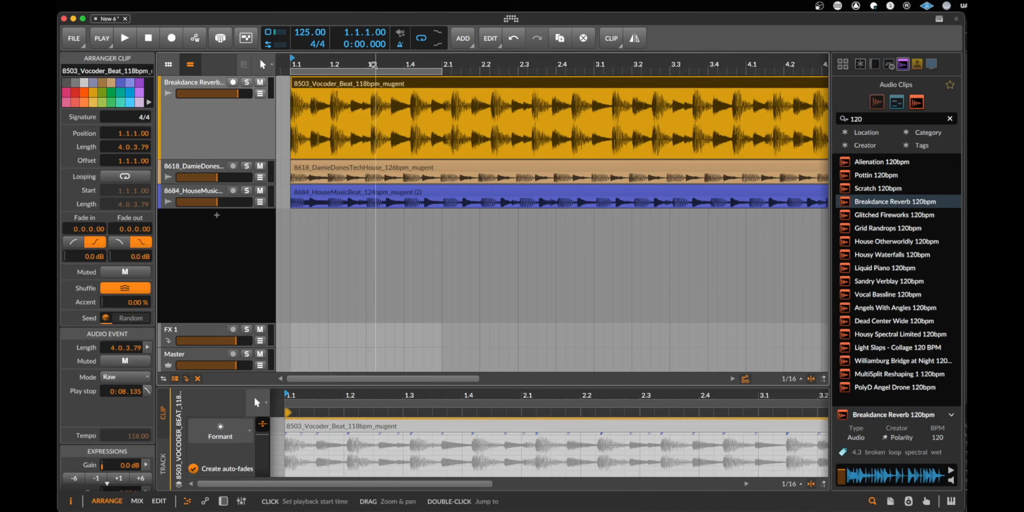
key(space)
drag(359, 65, 359, 55)
drag(236, 94, 225, 94)
key(space)
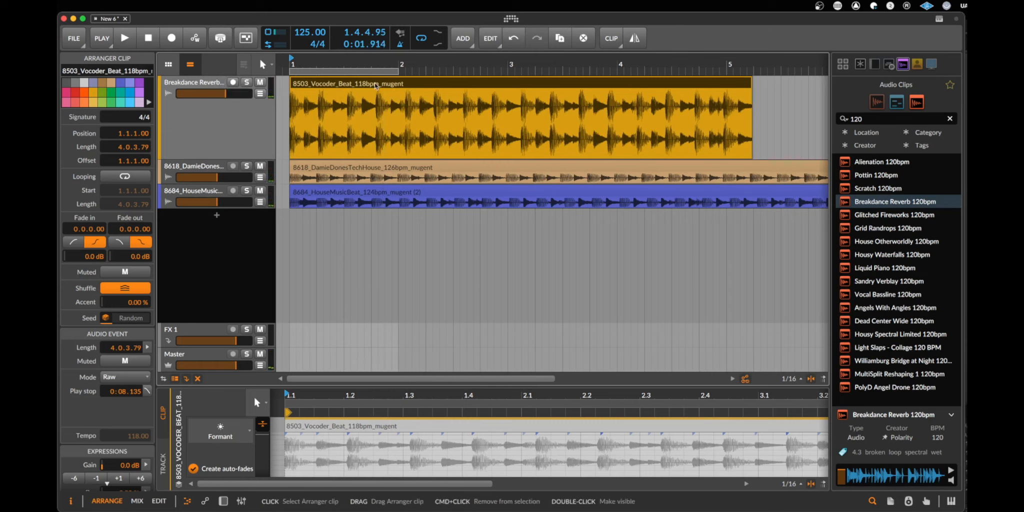
Inspect the stretch mode and tempo of the vocoder, tech house and house beat clips in turn
click(376, 86)
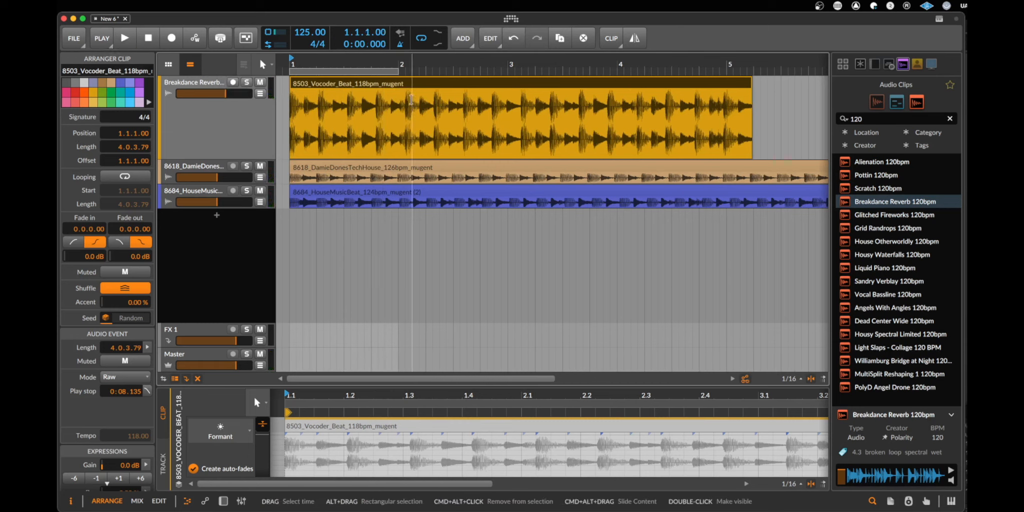
click(422, 170)
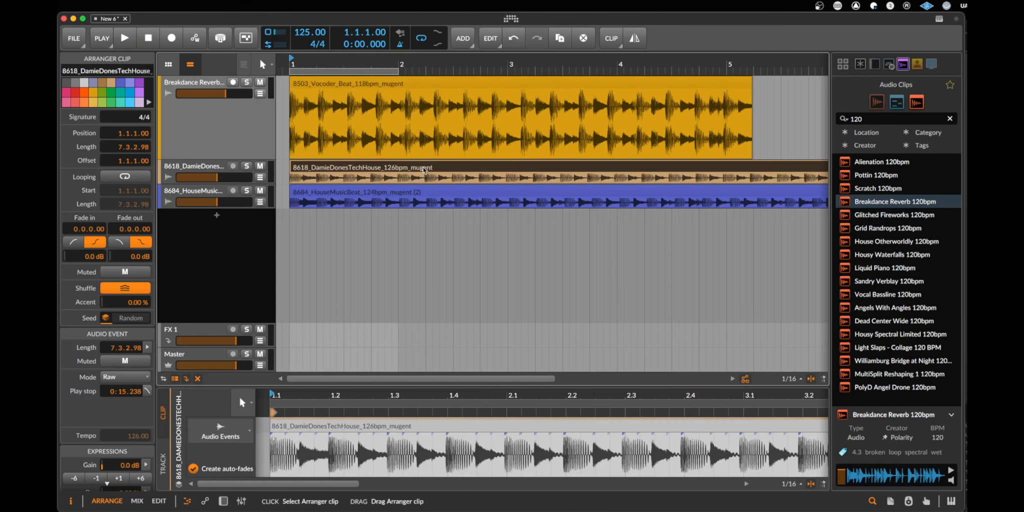
click(376, 192)
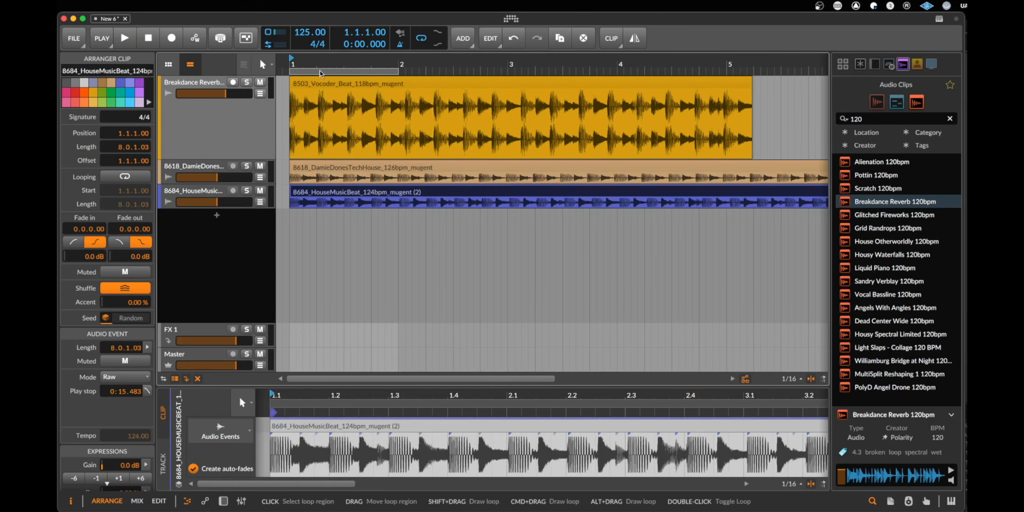
Set the stretch mode of the vocoder, tech house and house beat clips to Elastique Pro all at once
shift+click(412, 85)
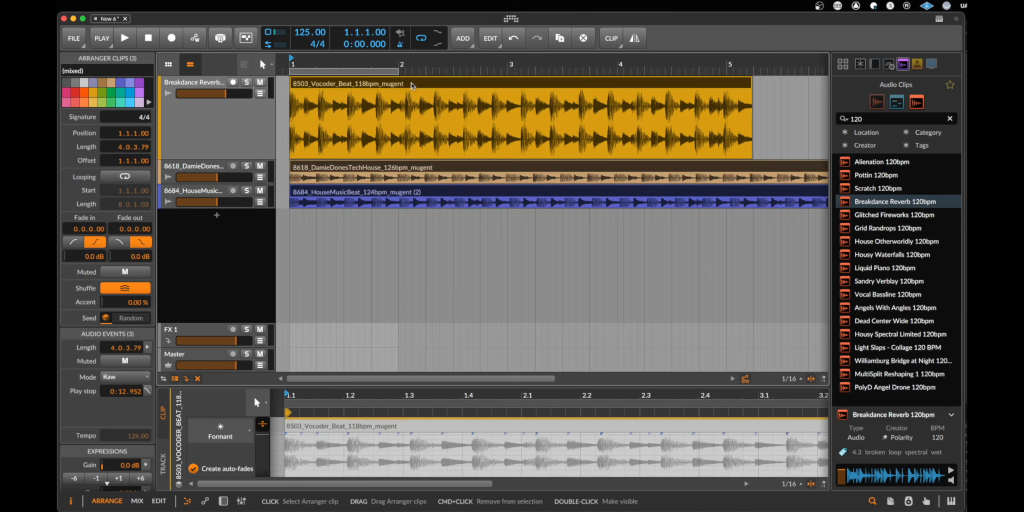
click(148, 378)
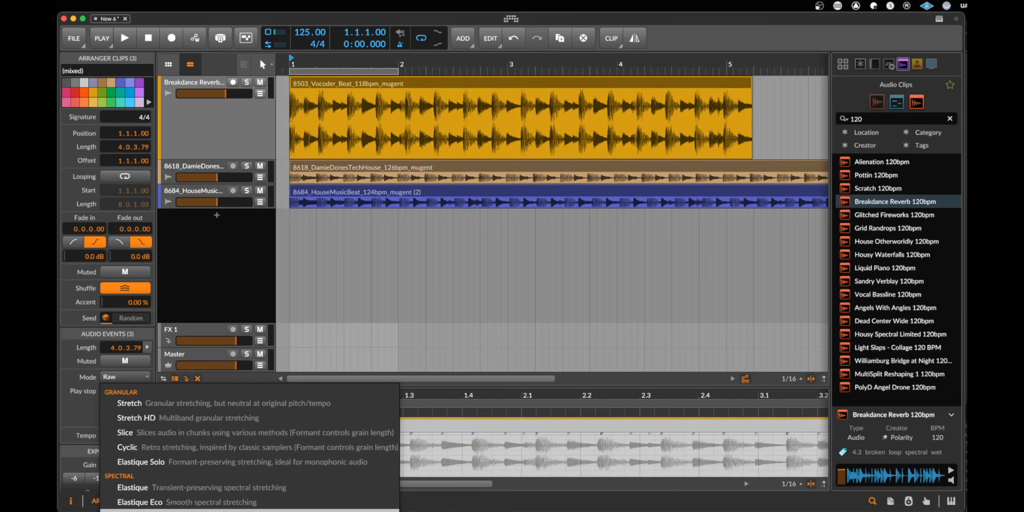
click(174, 509)
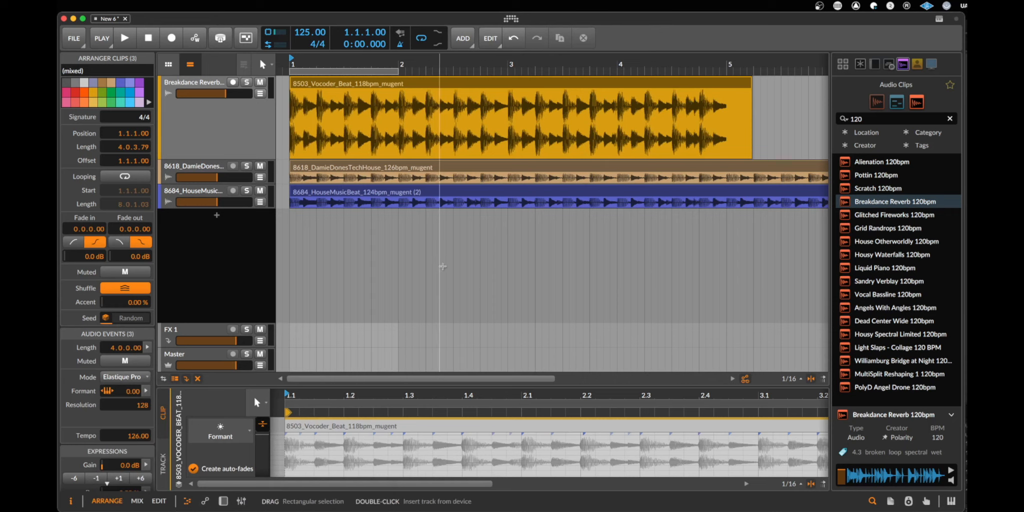
click(446, 275)
Check the tempo value of the vocoder, tech house and house beat clips one by one
click(501, 84)
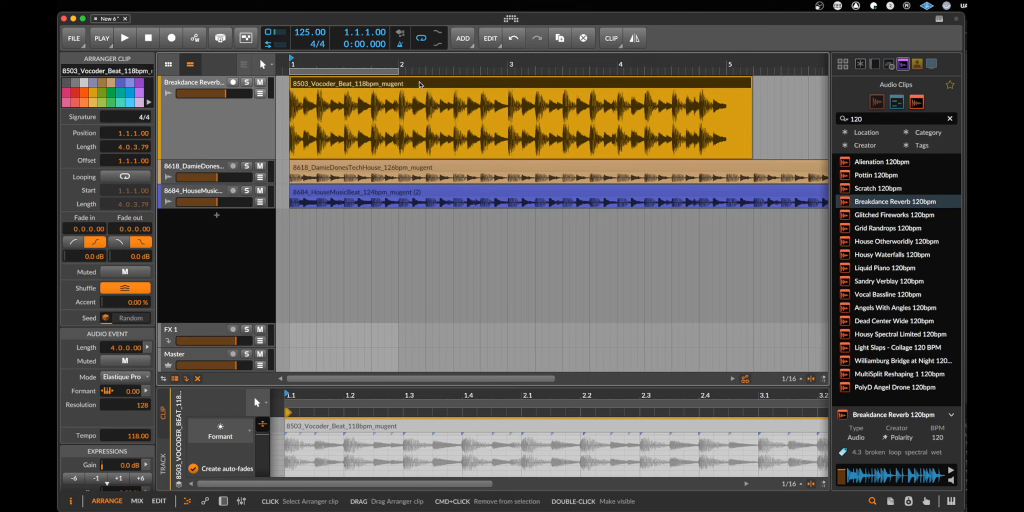
click(389, 168)
click(401, 191)
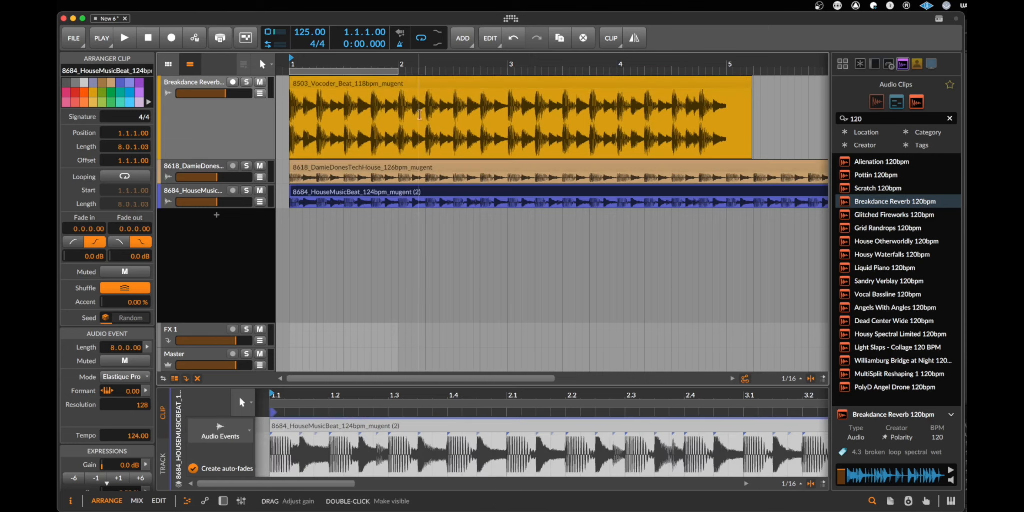
click(406, 84)
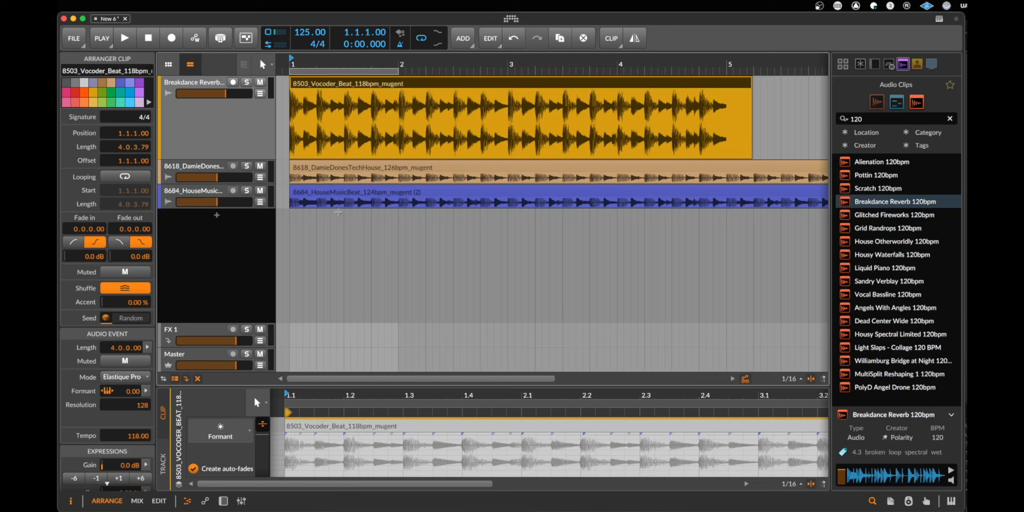
double_click(136, 439)
key(Return)
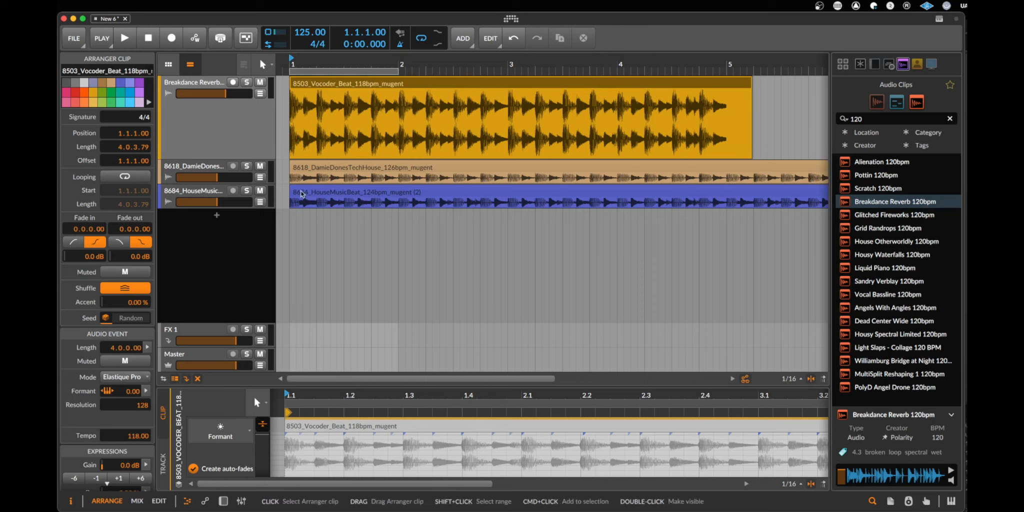
click(402, 167)
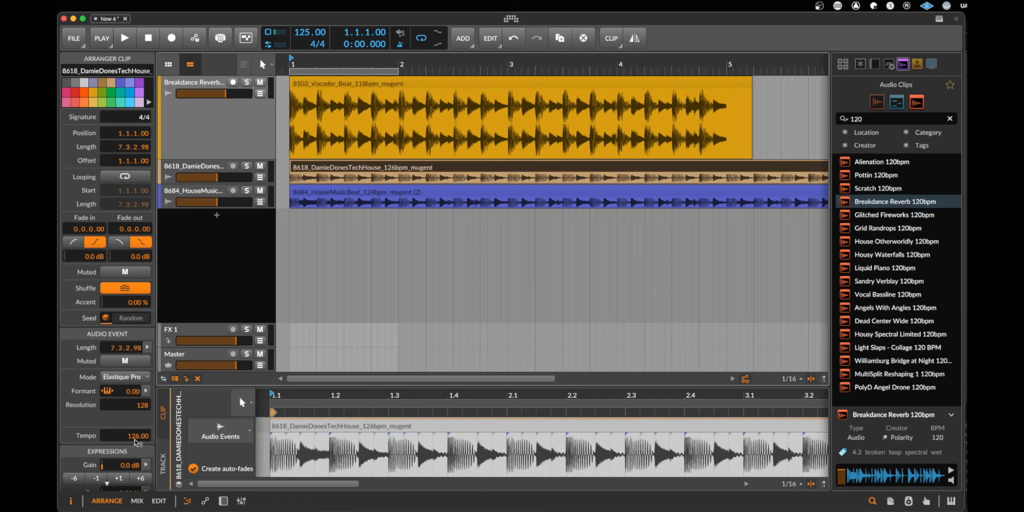
click(373, 195)
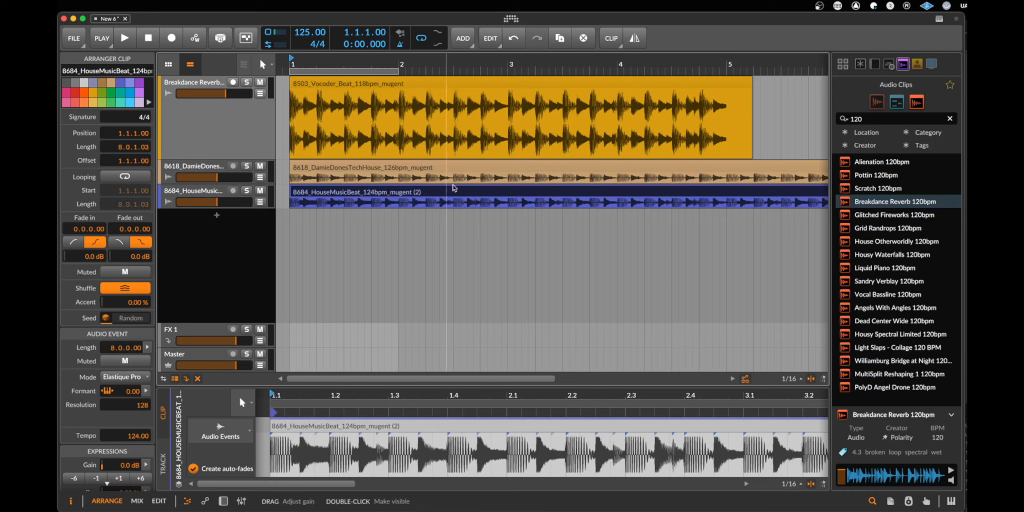
Play the three stretched loops together and lower the project tempo to 89 BPM to hear them follow it
key(space)
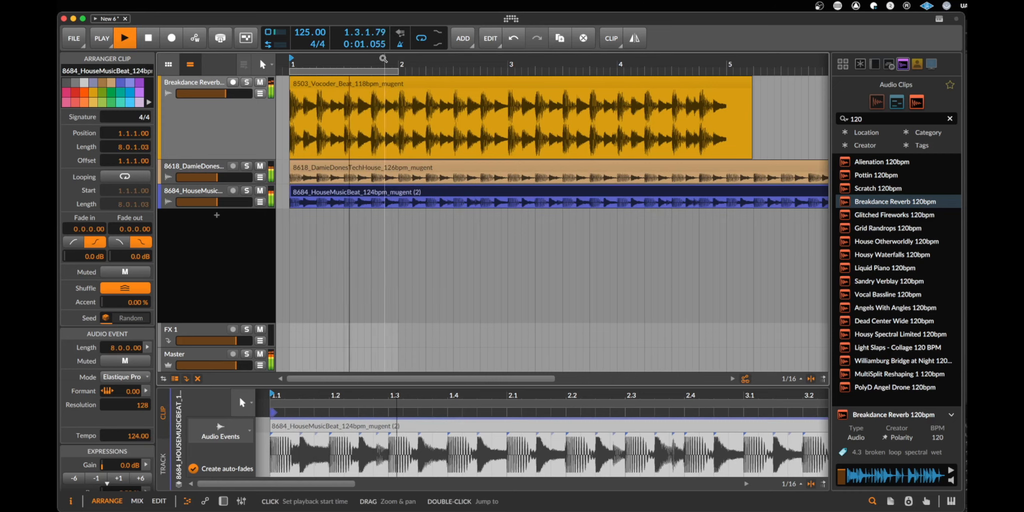
key(space)
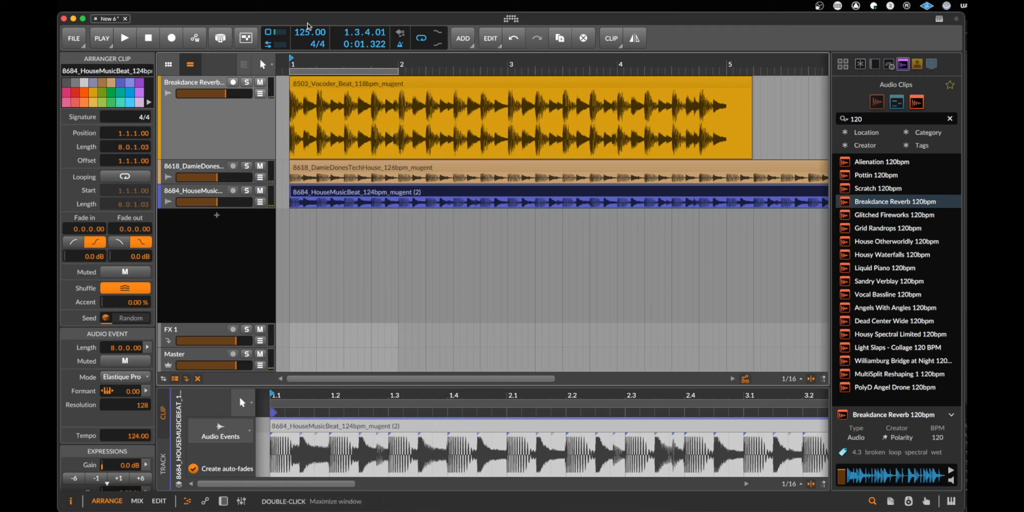
key(space)
mouse_move(308, 32)
mouse_down()
mouse_move(309, 81)
mouse_move(310, 34)
mouse_up()
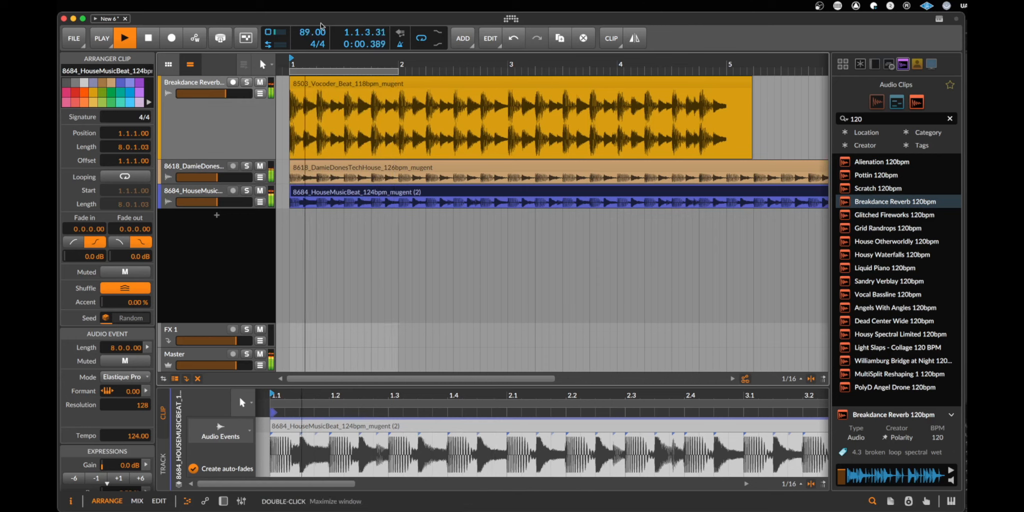
key(space)
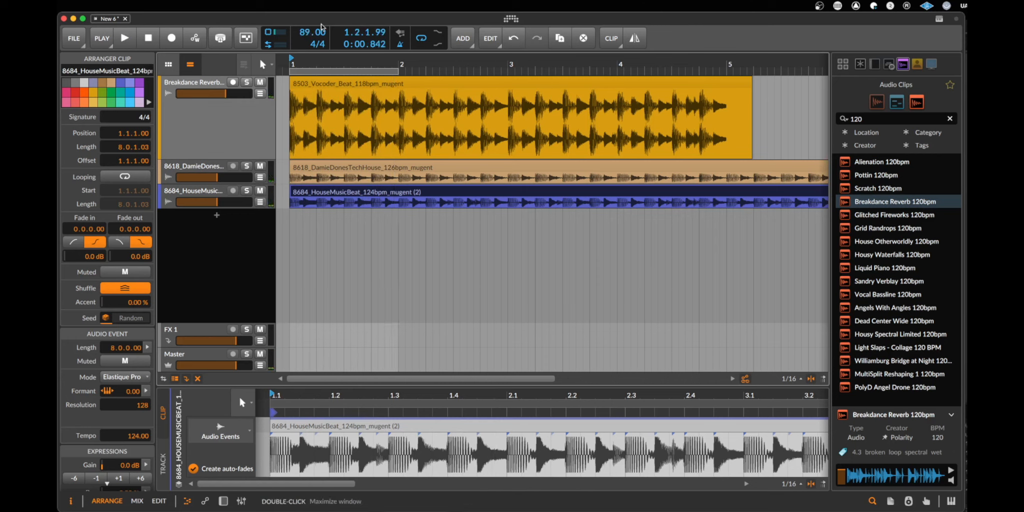